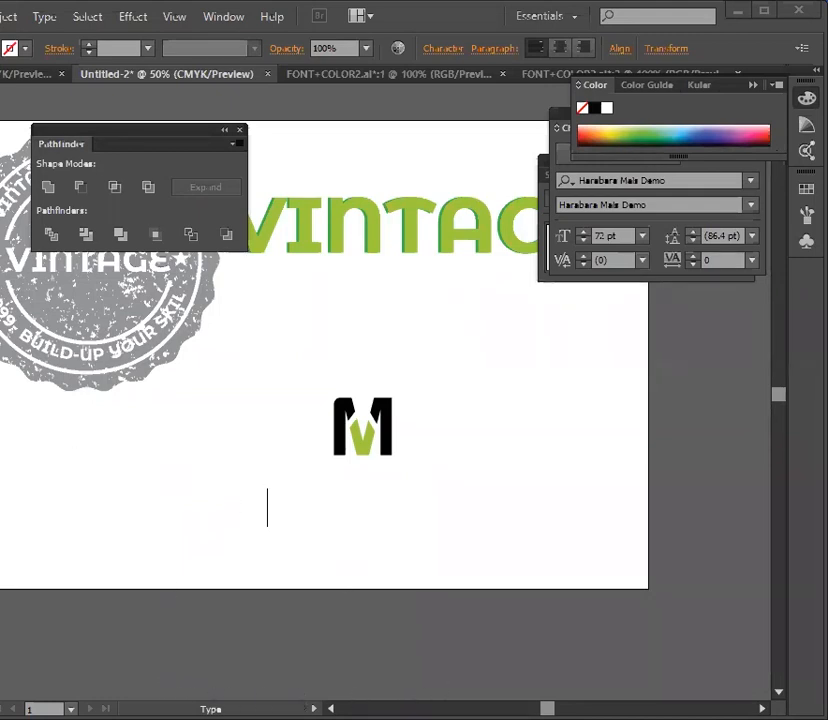
Step: Discard the empty text entry and move the black-and-green M monogram off the artboard onto the pasteboard beside it
key(Escape)
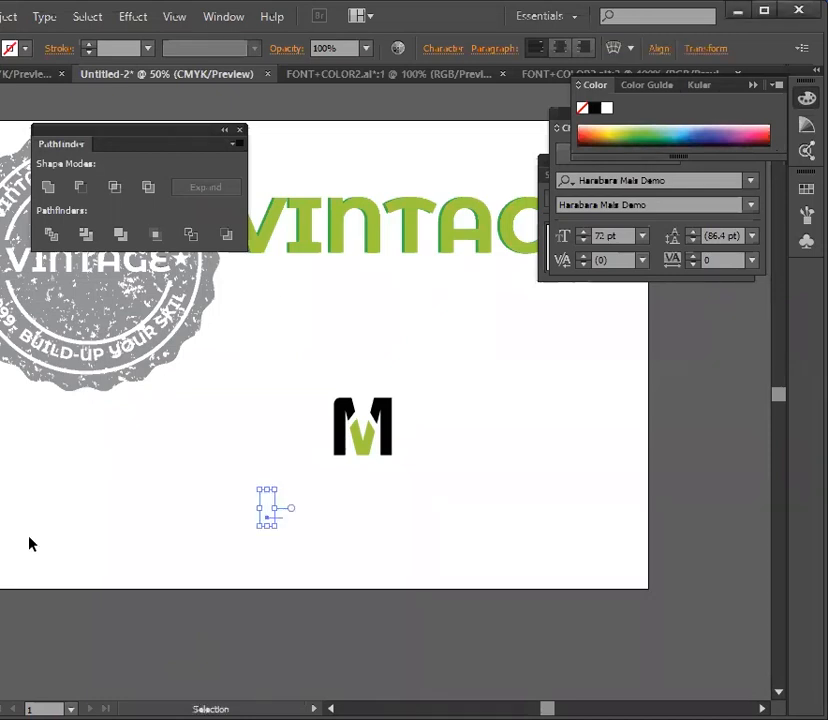
click(30, 543)
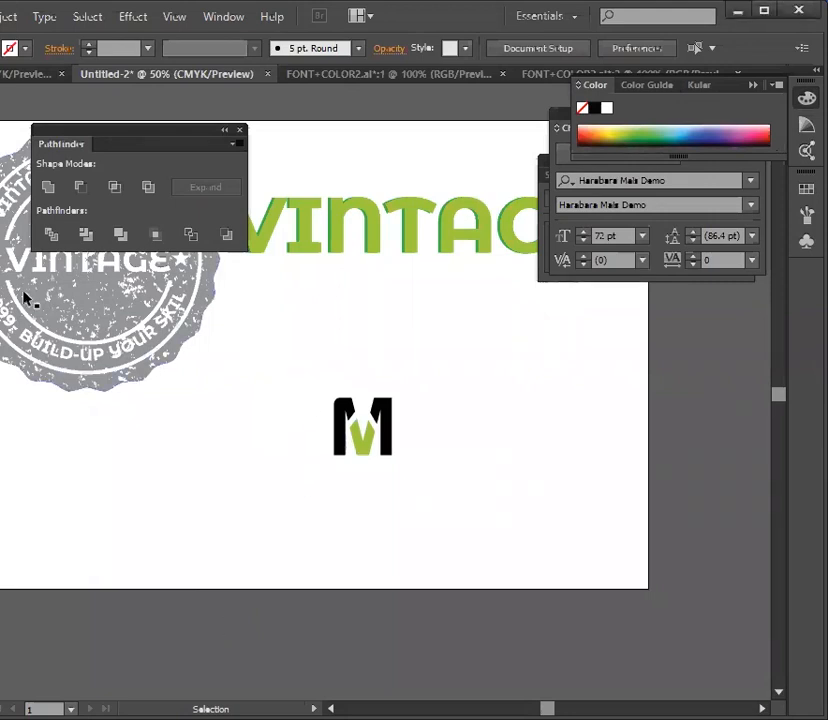
drag(322, 360, 406, 485)
drag(368, 444, 700, 398)
click(674, 486)
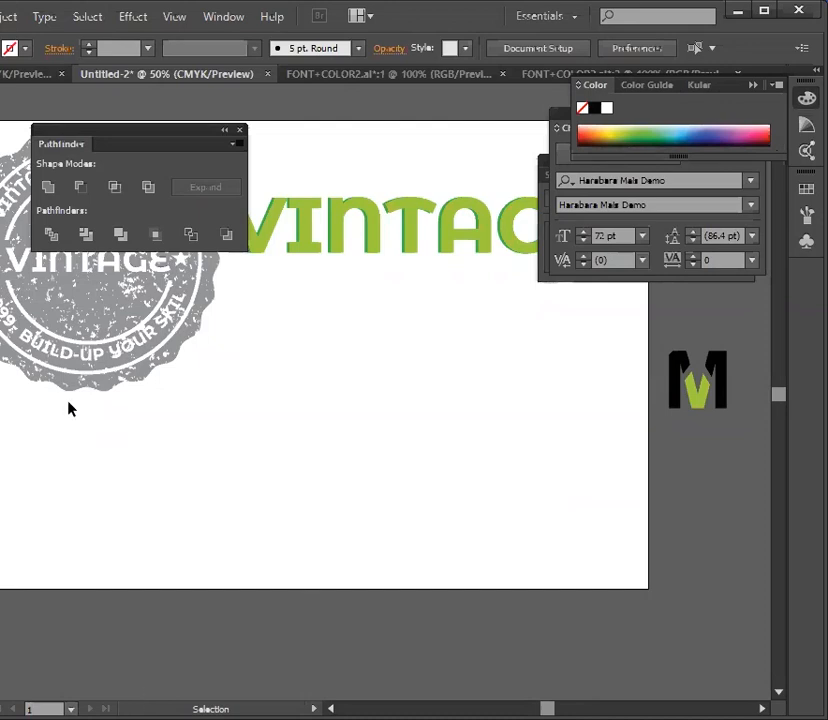
key(t)
click(275, 445)
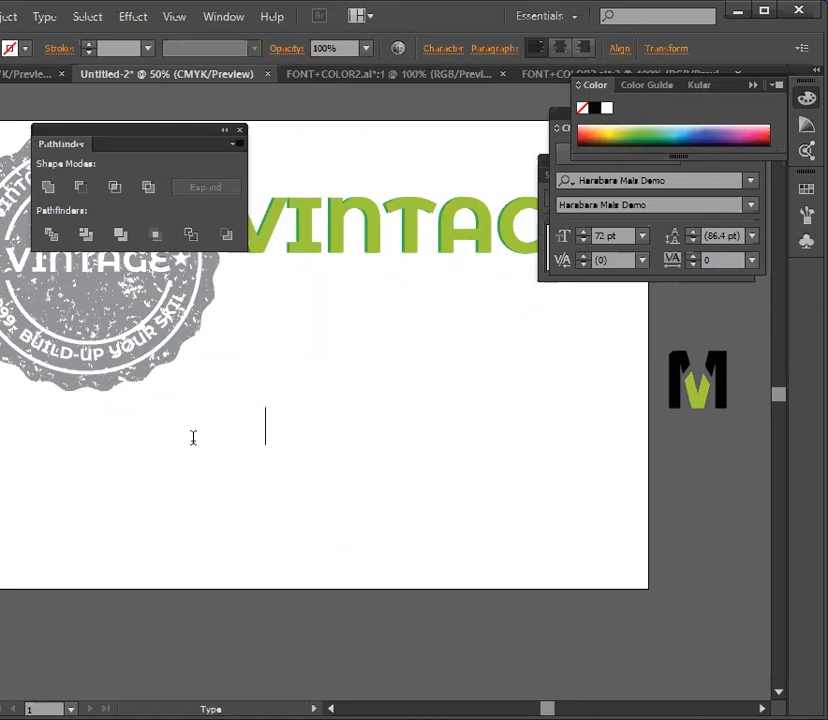
key(alt)
key(alt+space)
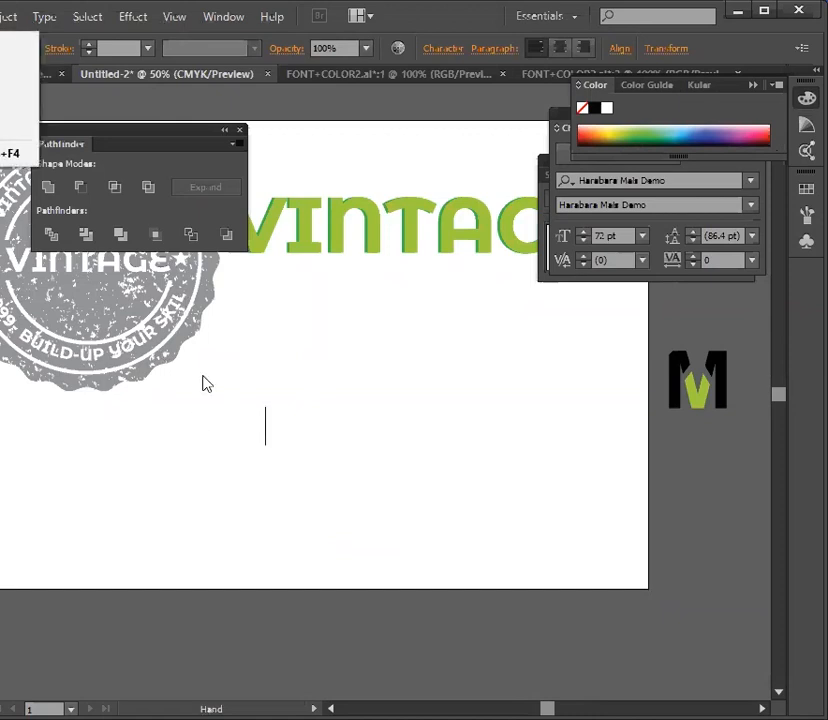
key(Escape)
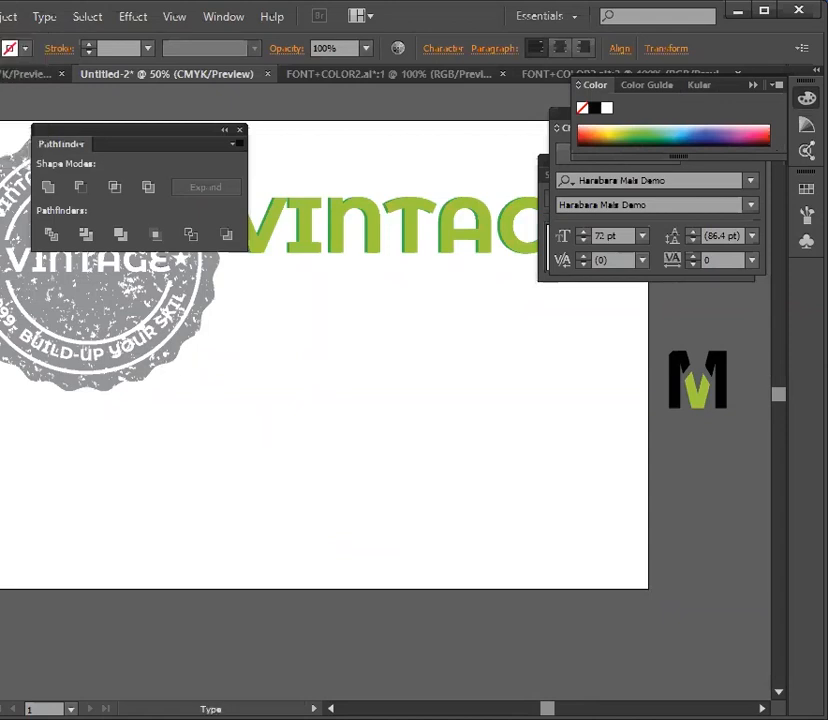
key(Escape)
click(297, 482)
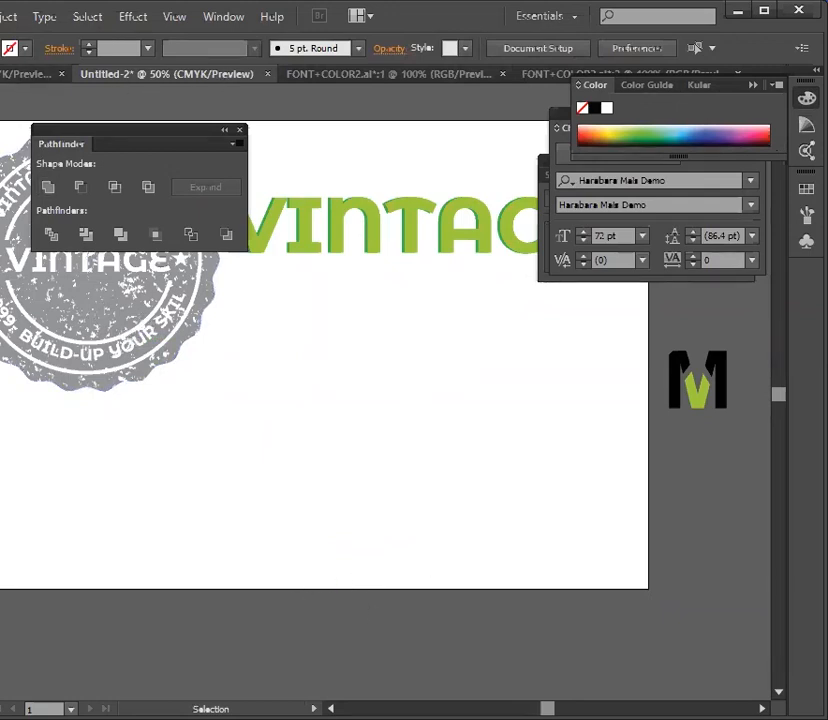
Step: Clear the VINTAGE badge from the document preceding Untitled-2 and close the Pathfinder panel
click(36, 74)
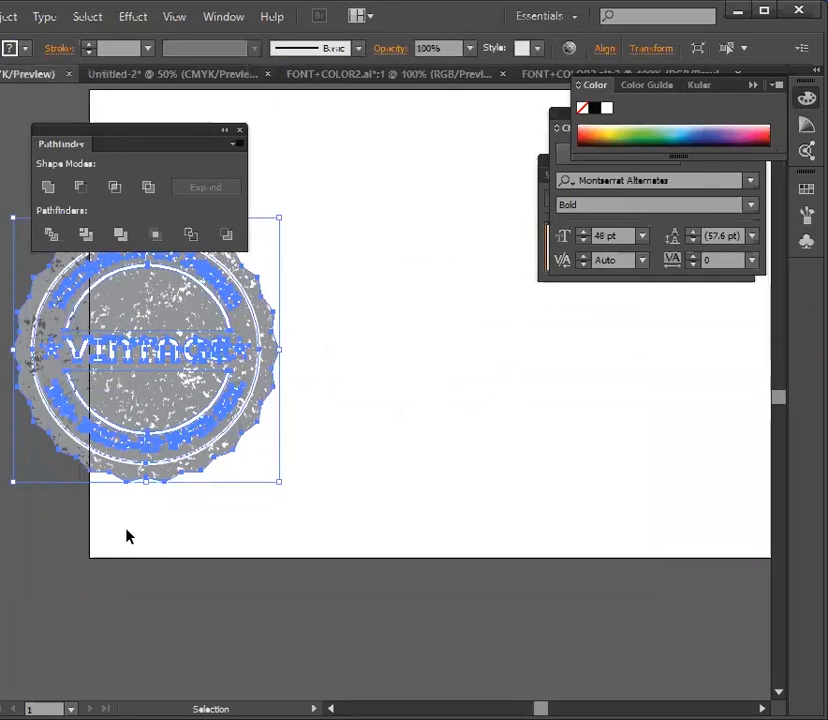
key(Delete)
scroll(286, 597, up, 2)
key(ctrl+minus)
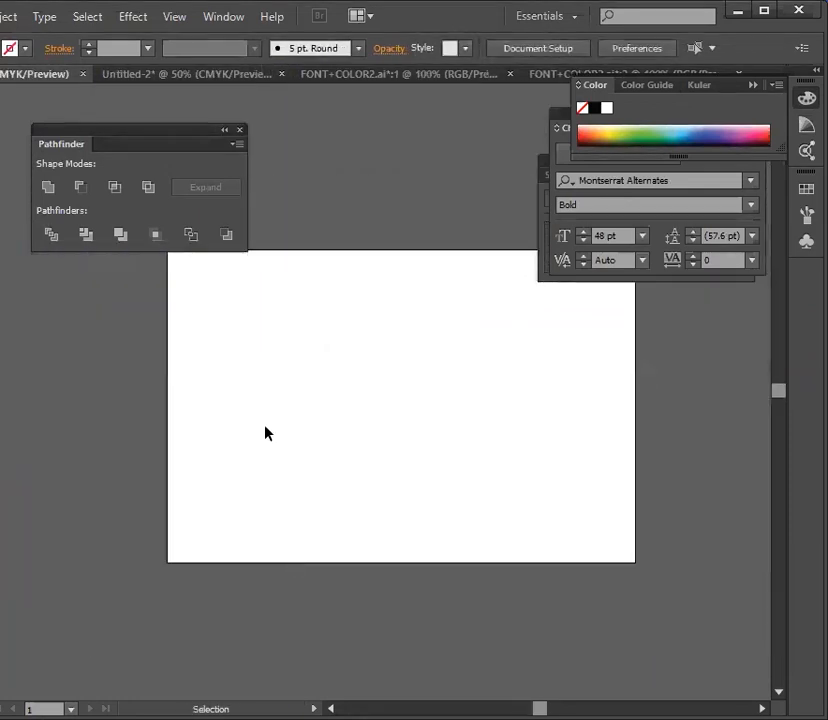
click(241, 131)
drag(124, 224, 558, 582)
key(Delete)
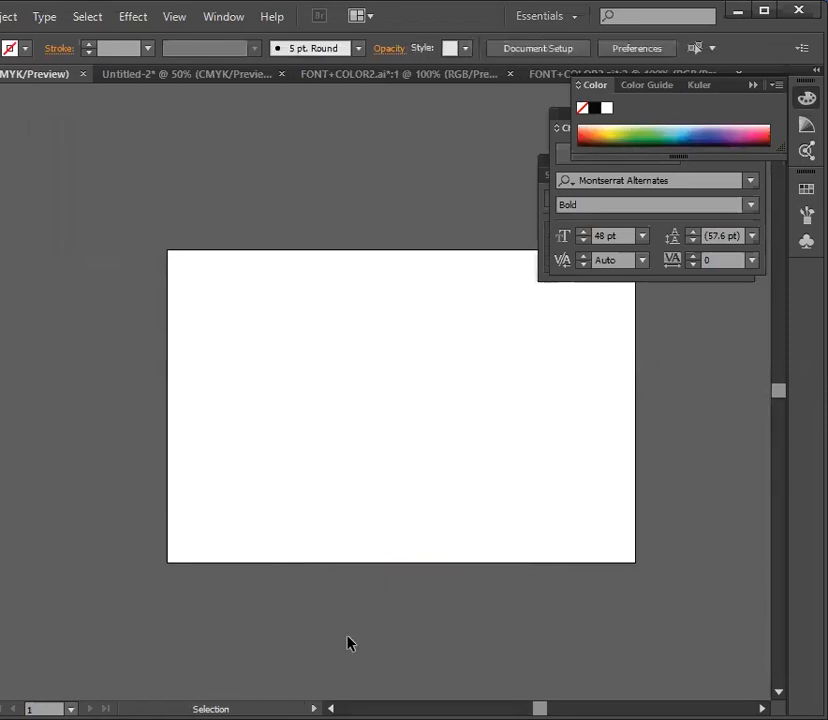
Step: Add the point text "BREAK TIME" on the empty artboard in Montserrat Alternates Bold at 48 pt
drag(540, 708, 550, 700)
scroll(329, 549, down, 1)
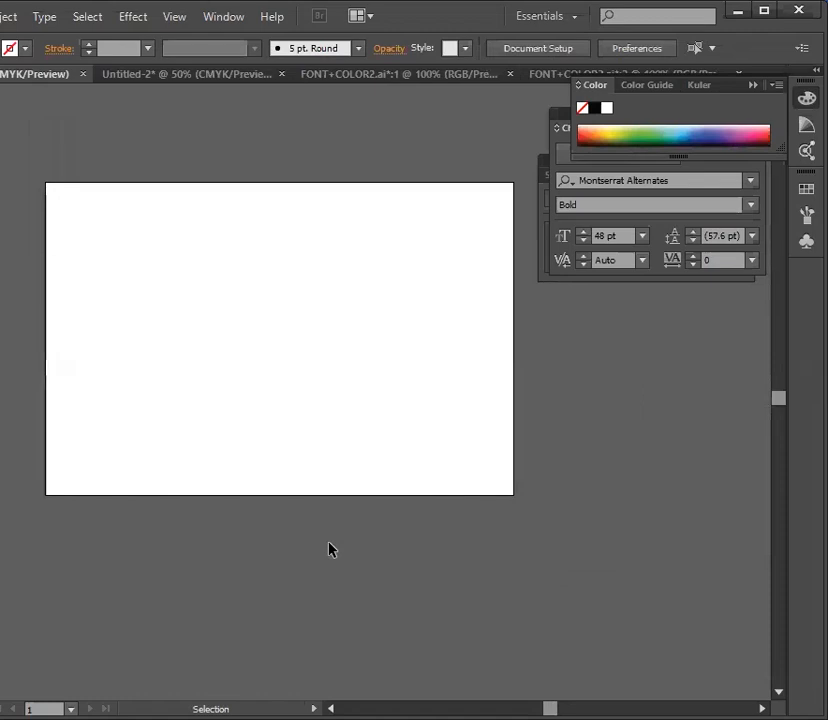
key(t)
click(138, 350)
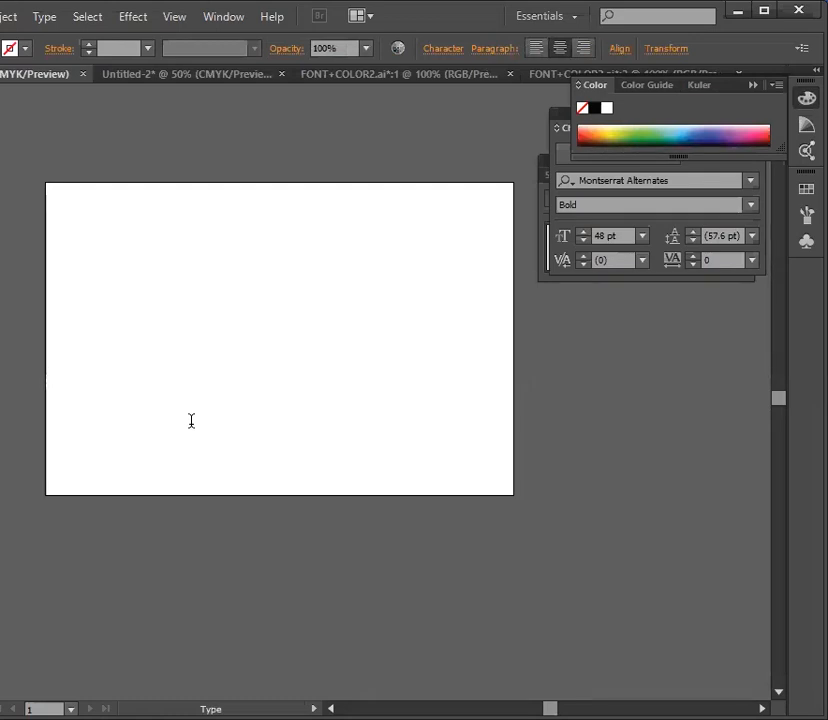
text(BREAK)
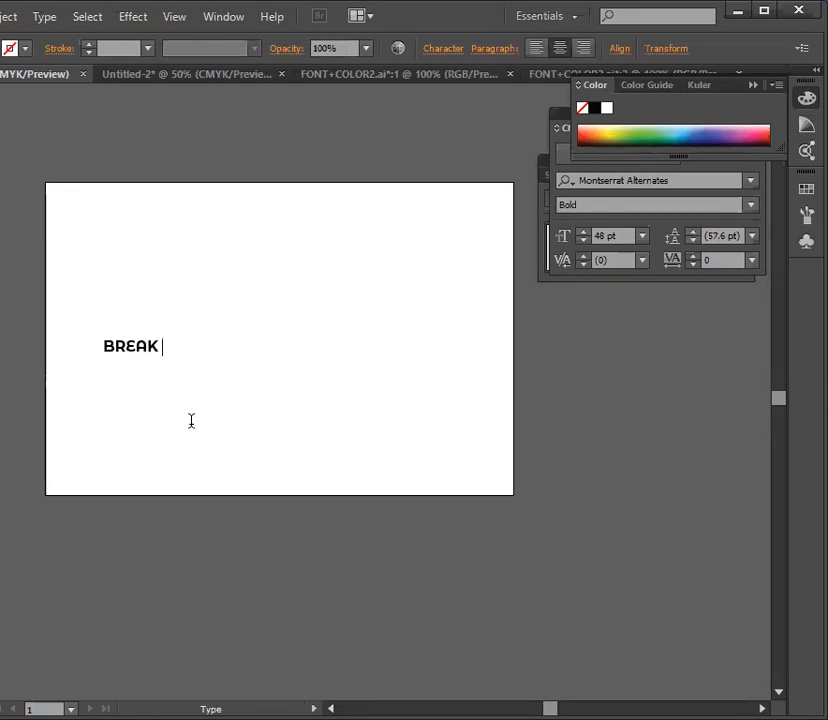
text( TI)
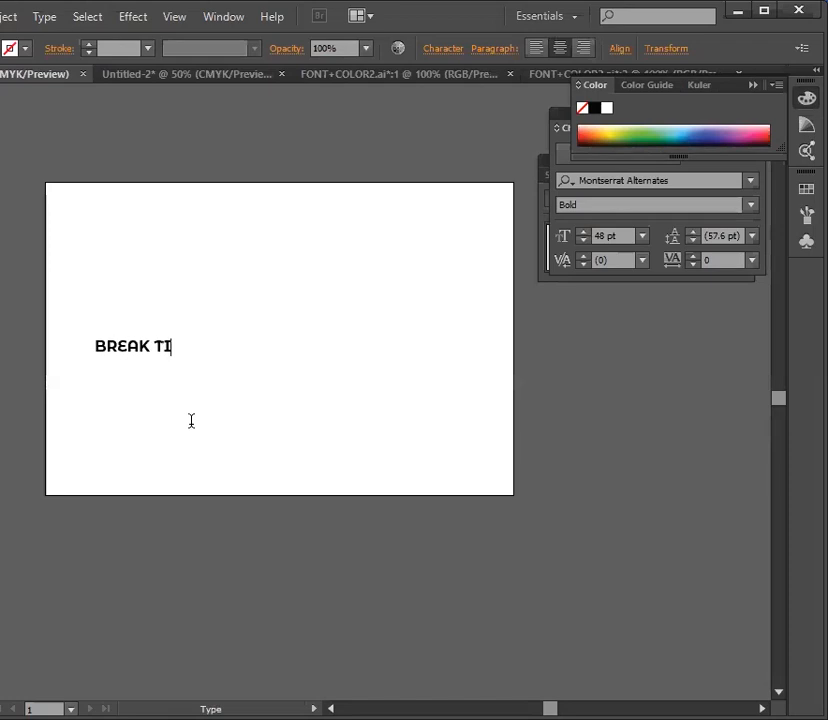
text(ME)
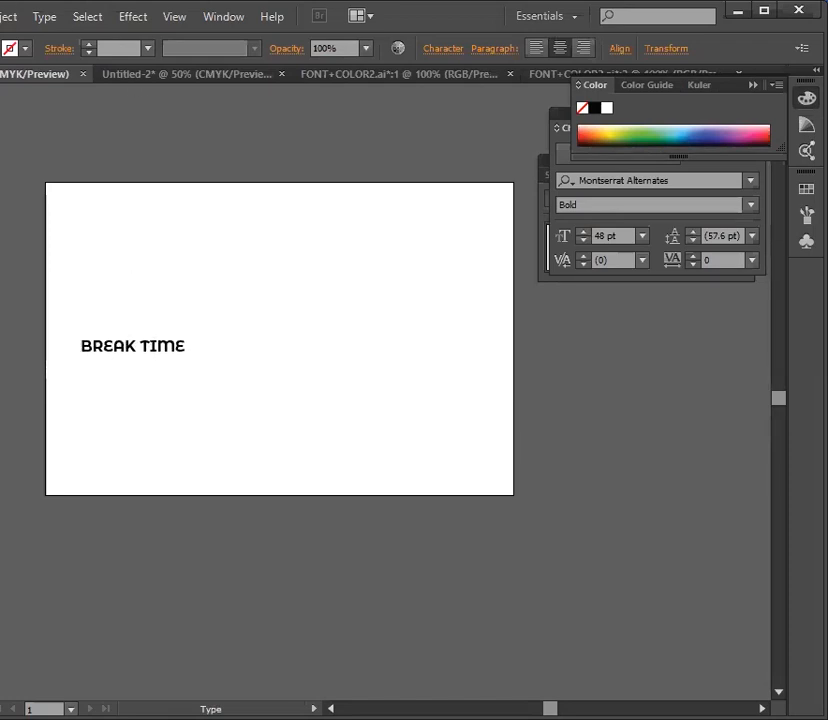
key(Escape)
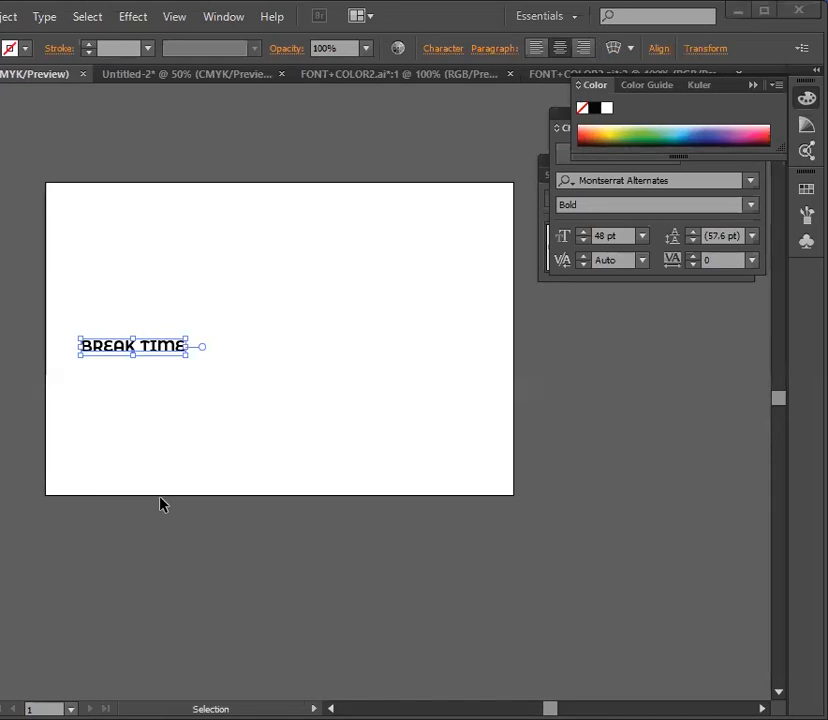
Step: Enlarge the BREAK TIME text to about 165 pt and centre it on the artboard
click(174, 350)
click(203, 412)
drag(180, 350, 346, 377)
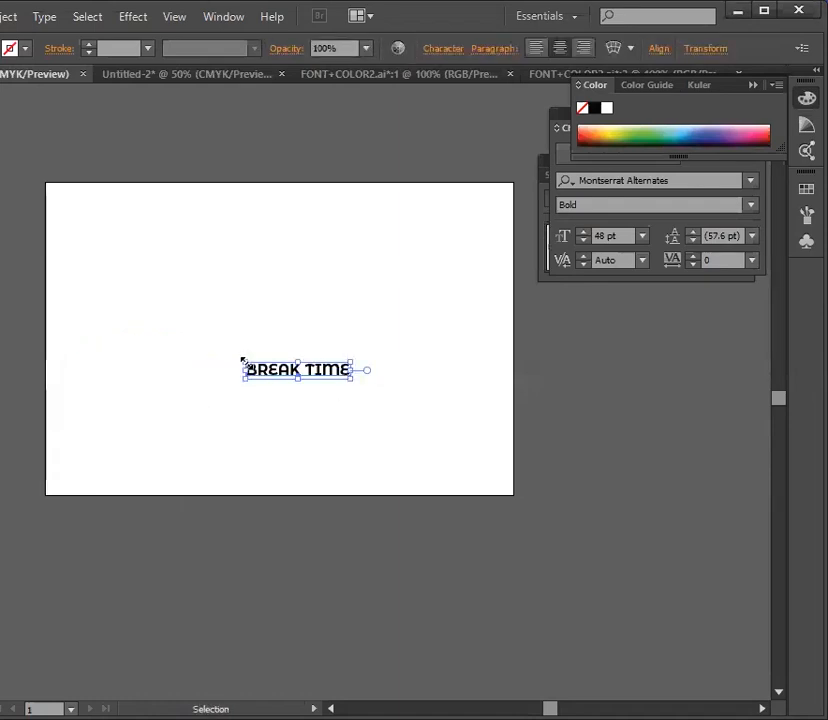
drag(242, 362, 116, 320)
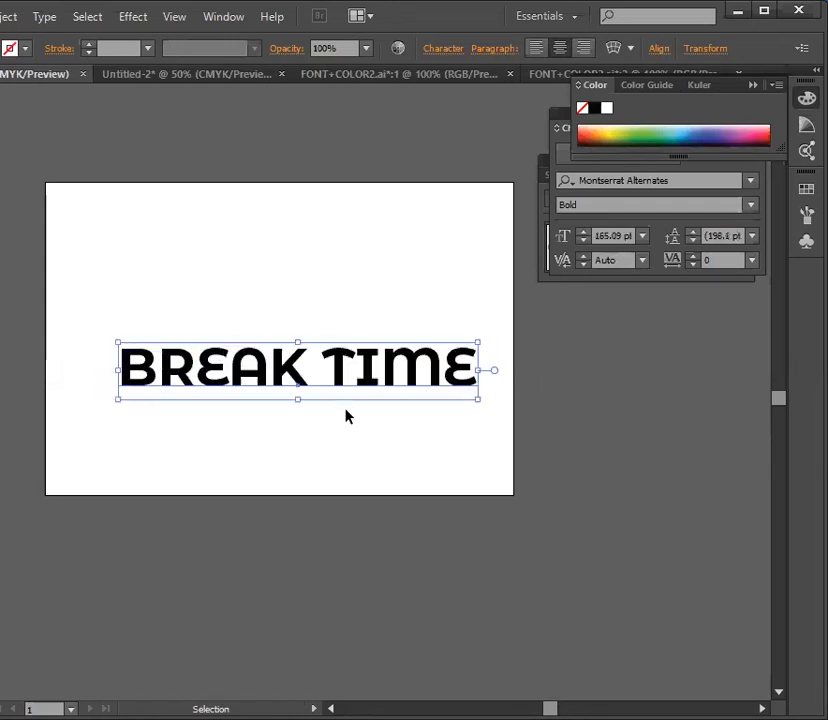
drag(334, 380, 316, 344)
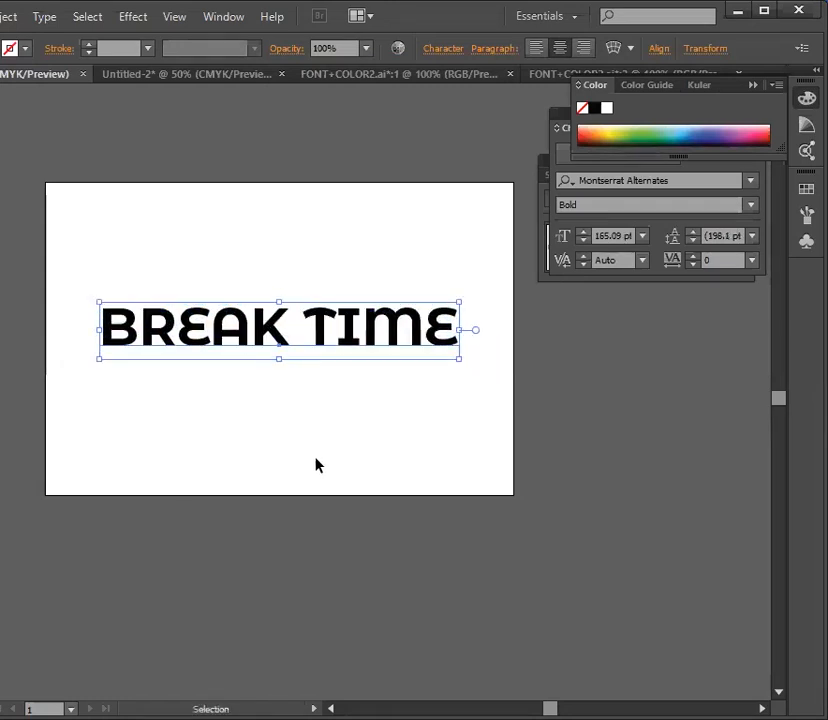
click(316, 465)
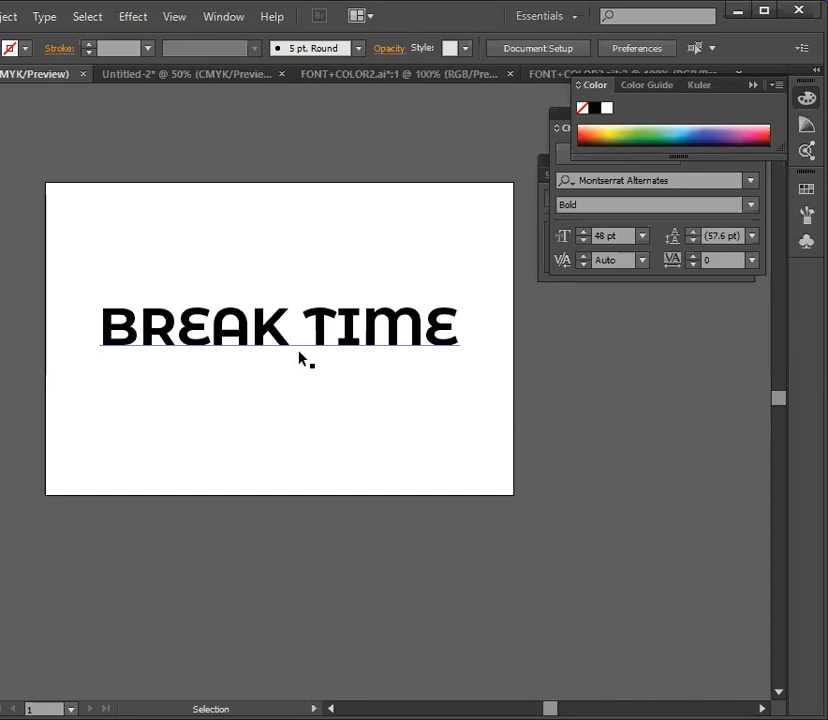
click(310, 600)
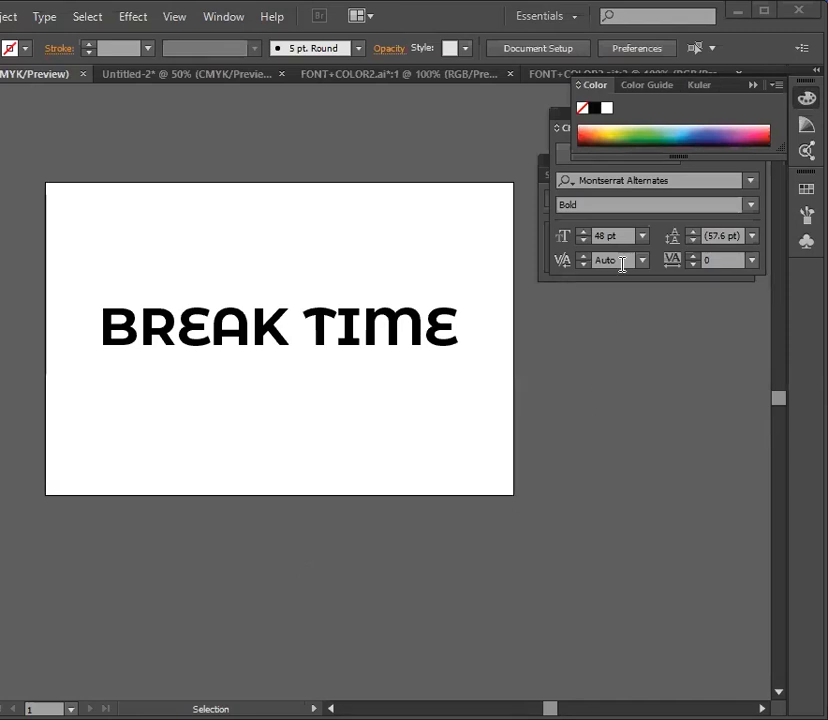
click(739, 9)
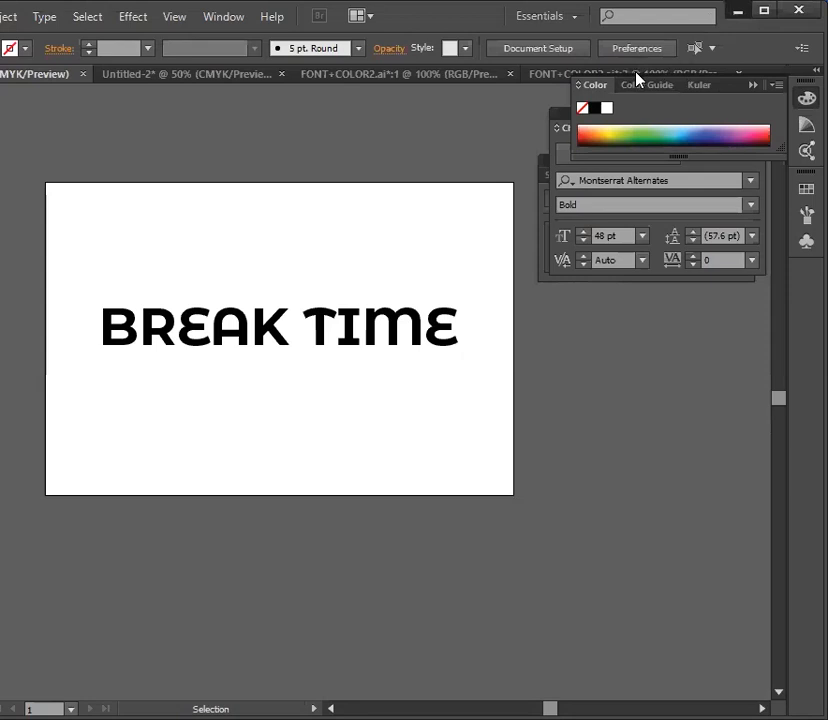
click(649, 65)
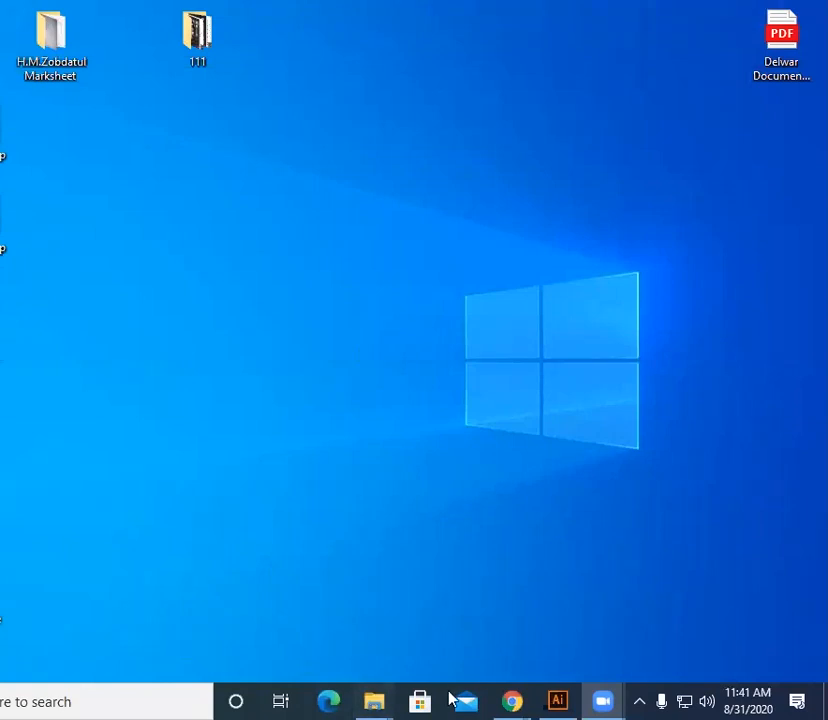
click(557, 700)
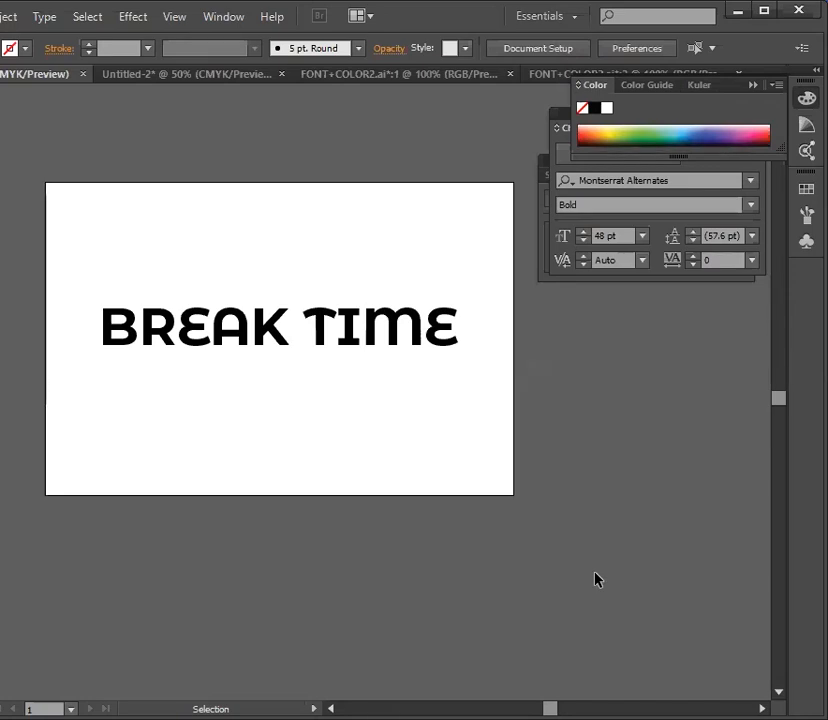
scroll(594, 579, up, 2)
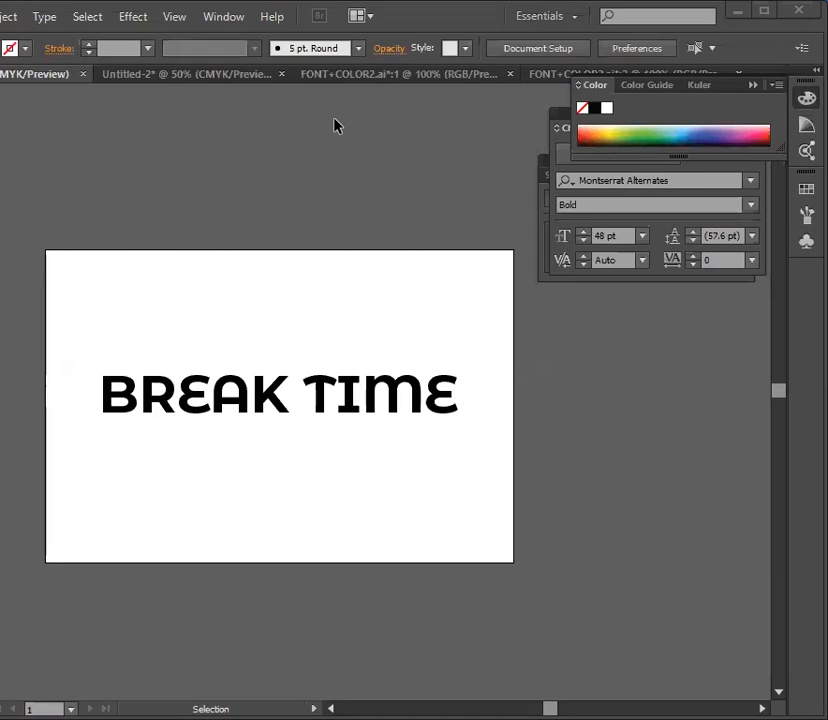
scroll(122, 283, down, 4)
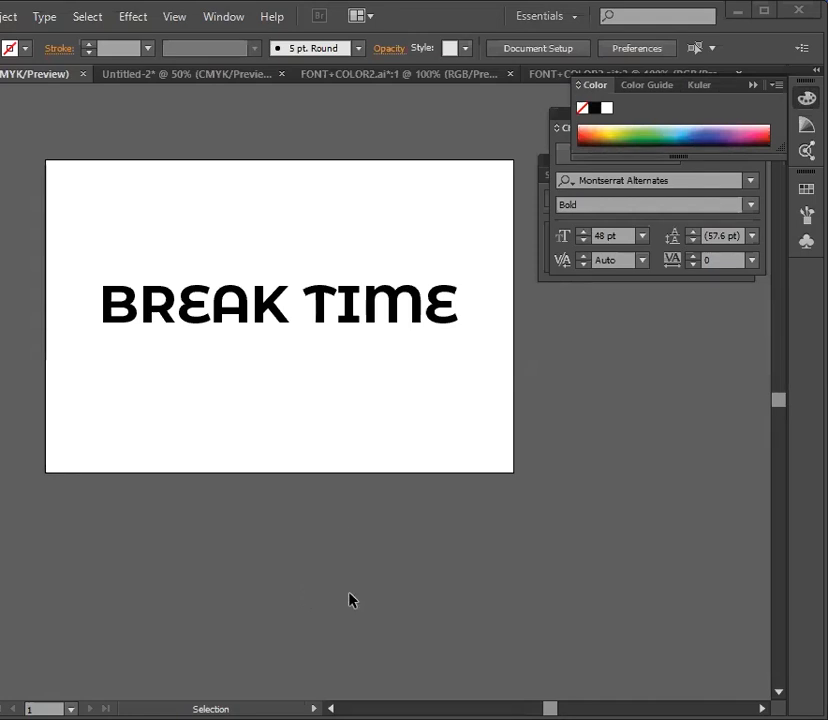
scroll(349, 599, down, 3)
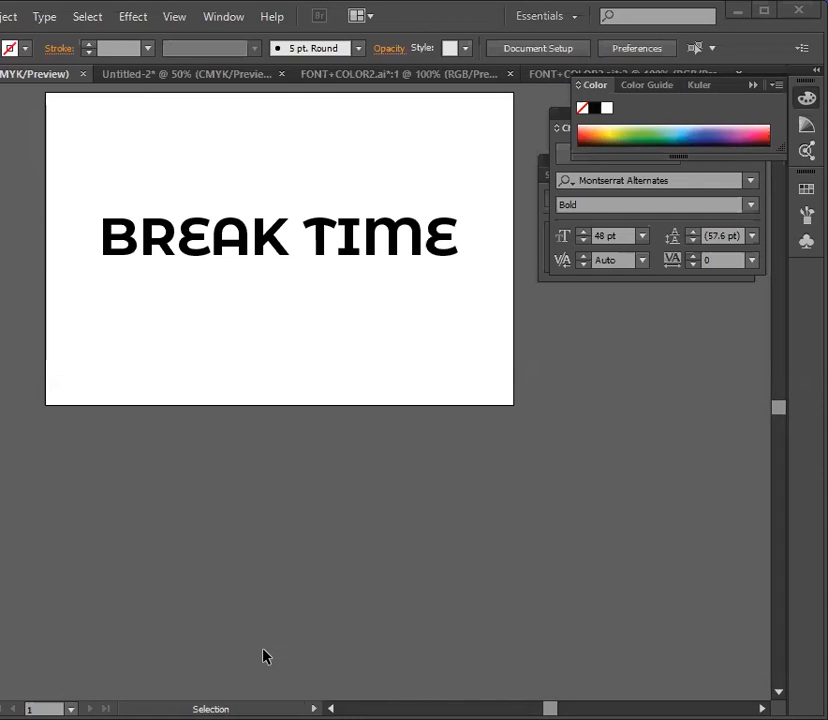
scroll(383, 410, up, 3)
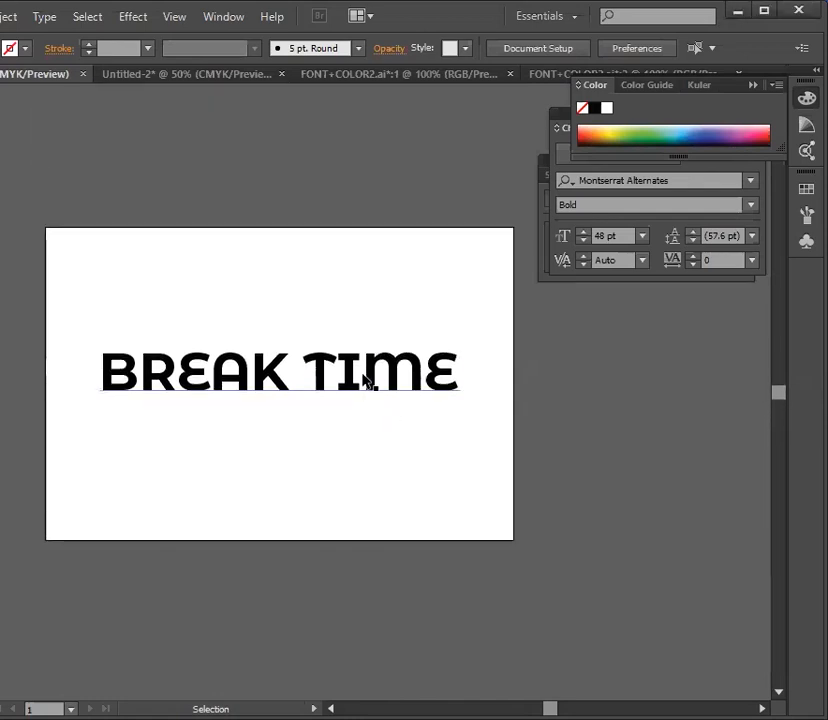
Step: Move the BREAK TIME text above the artboard and transfer a copy of it into the Untitled-2 document
drag(364, 388, 364, 352)
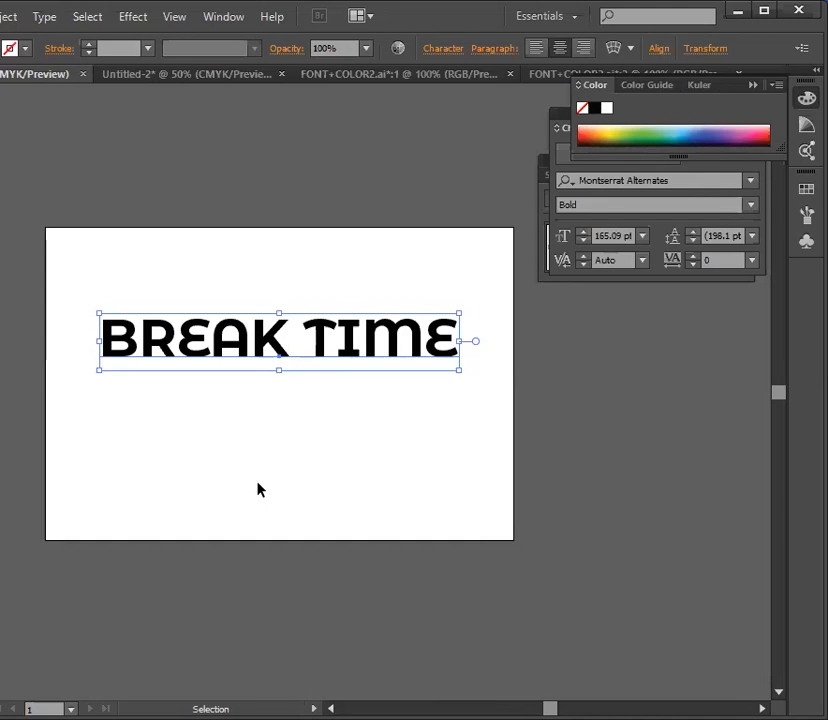
click(289, 363)
click(290, 369)
drag(342, 334, 352, 153)
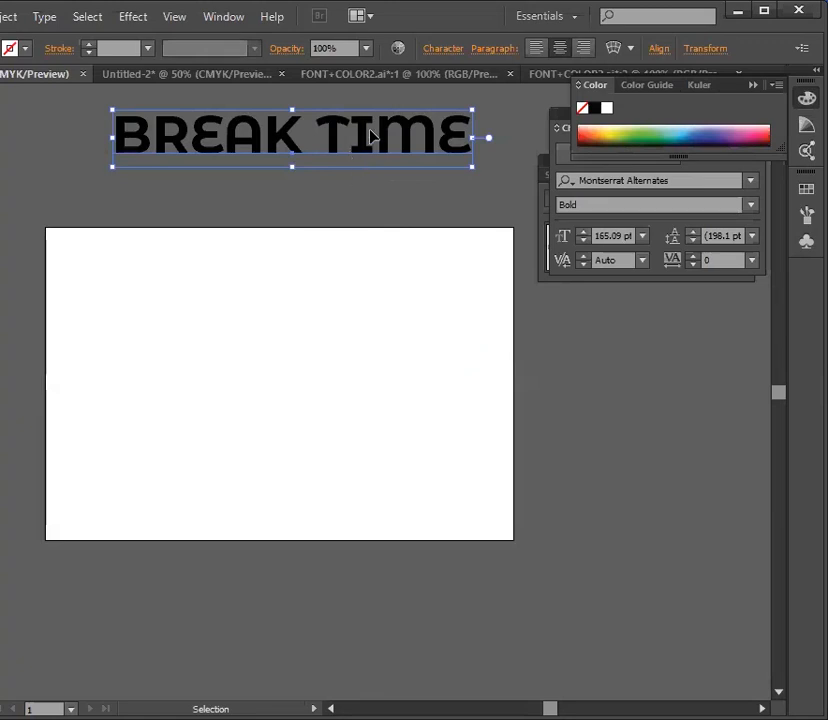
drag(370, 113, 232, 78)
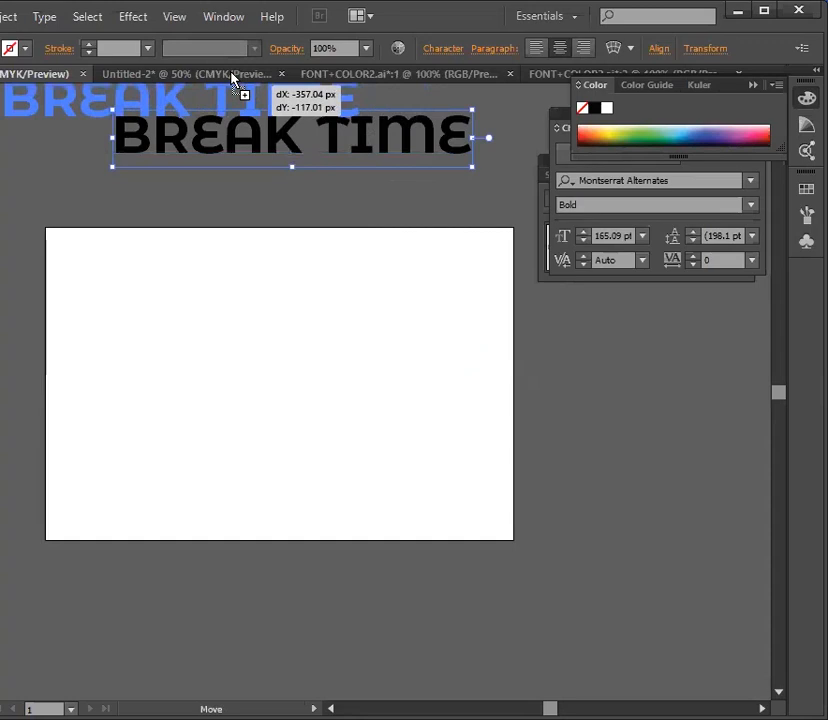
drag(232, 78, 257, 314)
Step: Return to the original document and delete its BREAK TIME text, leaving the artboard empty
key(ctrl+shift+Tab)
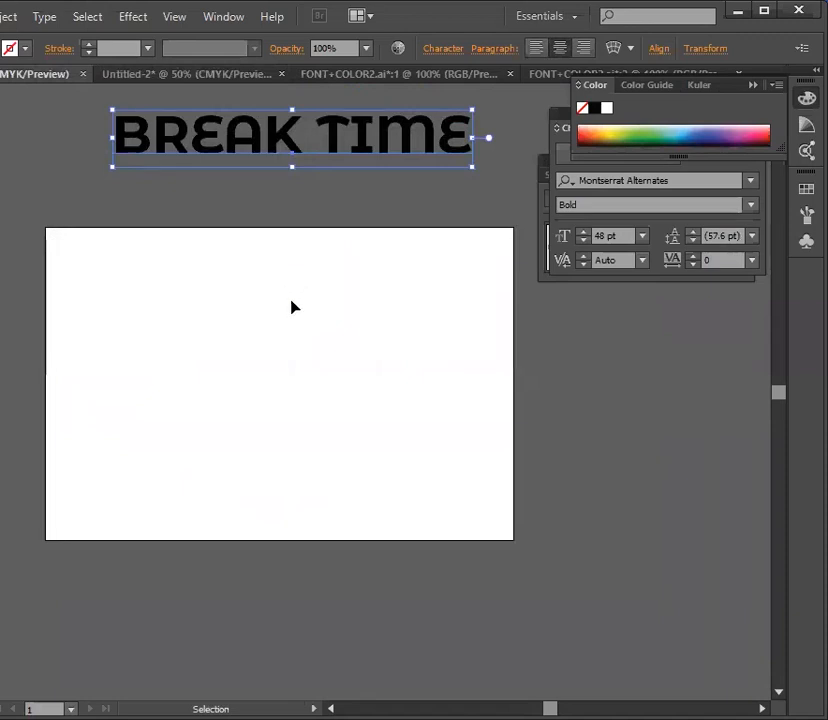
key(Delete)
scroll(292, 340, down, 1)
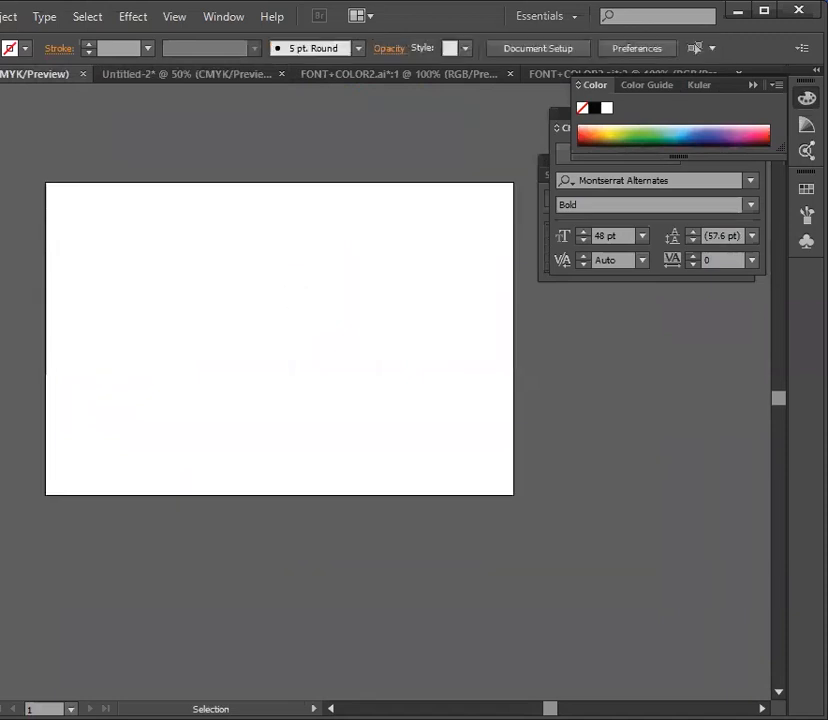
key(ctrl+equal)
scroll(420, 628, up, 3)
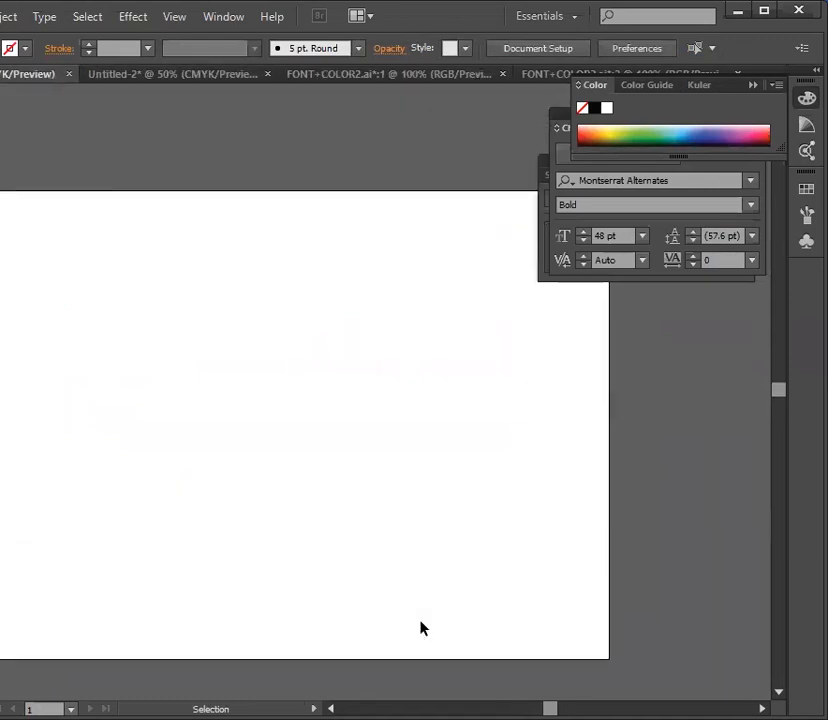
drag(555, 698, 549, 699)
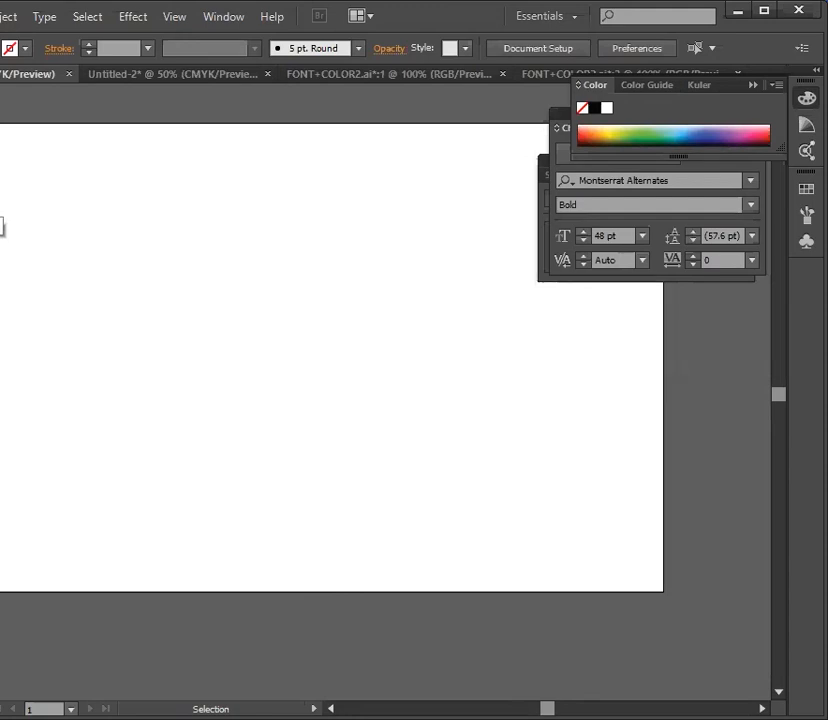
Step: Reposition the grey vintage badge slightly closer to the green VINTAGE text in the Untitled-2 document
click(144, 75)
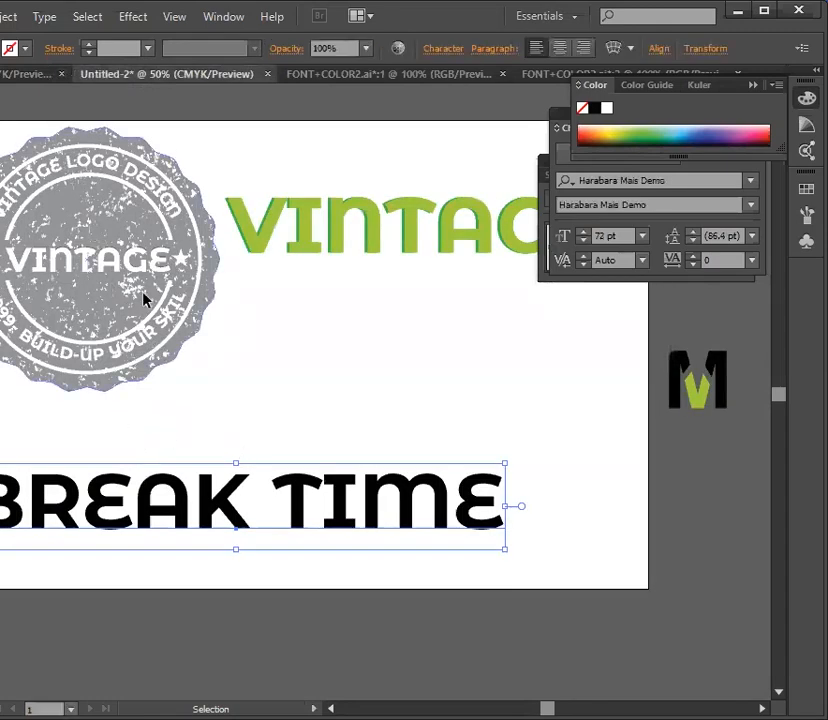
drag(155, 234, 349, 409)
click(348, 401)
scroll(204, 360, down, 1)
drag(203, 360, 160, 215)
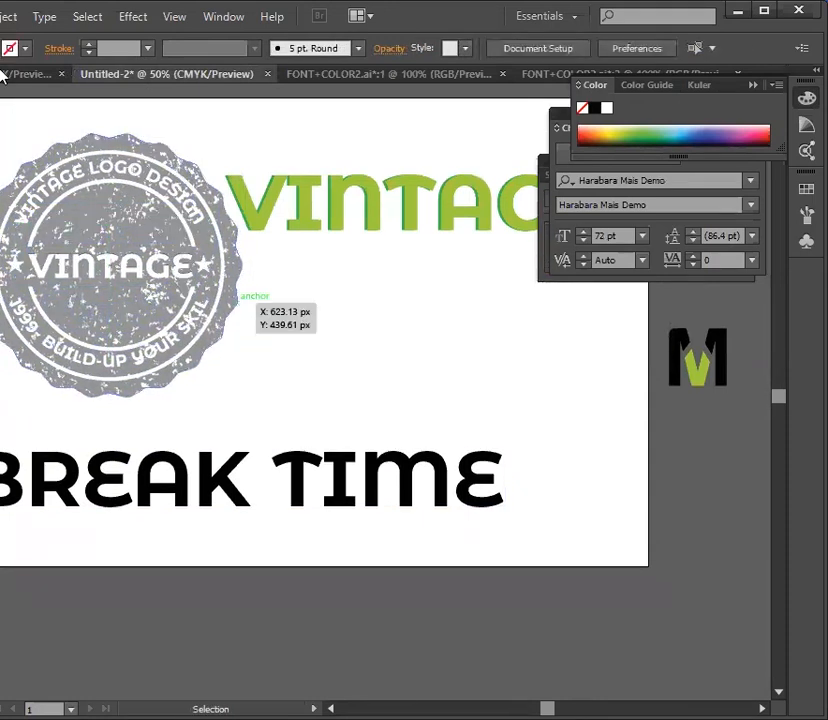
Step: Return to the original document and start a new point text on the empty artboard at 72 pt
click(4, 74)
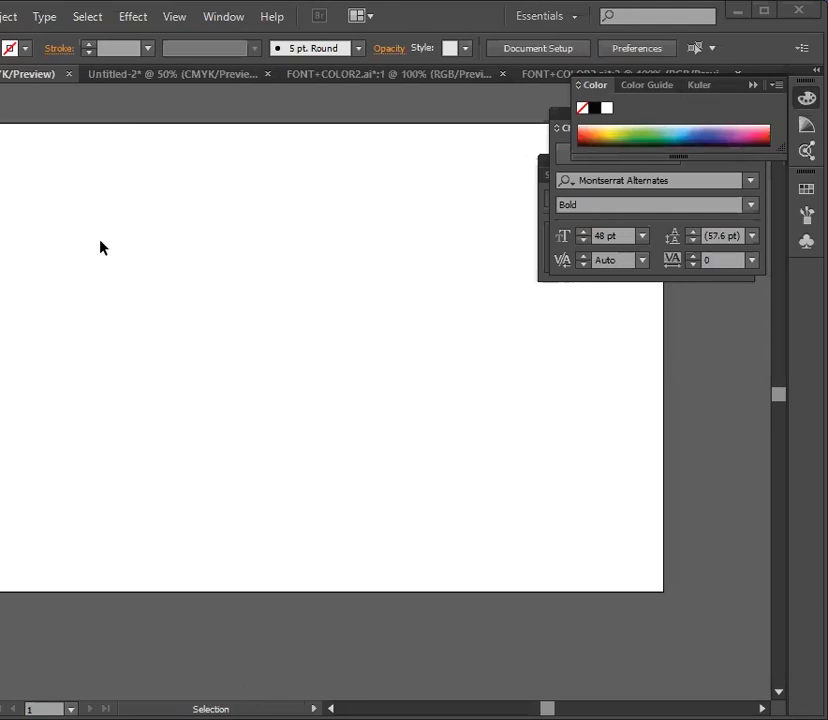
key(t)
click(27, 266)
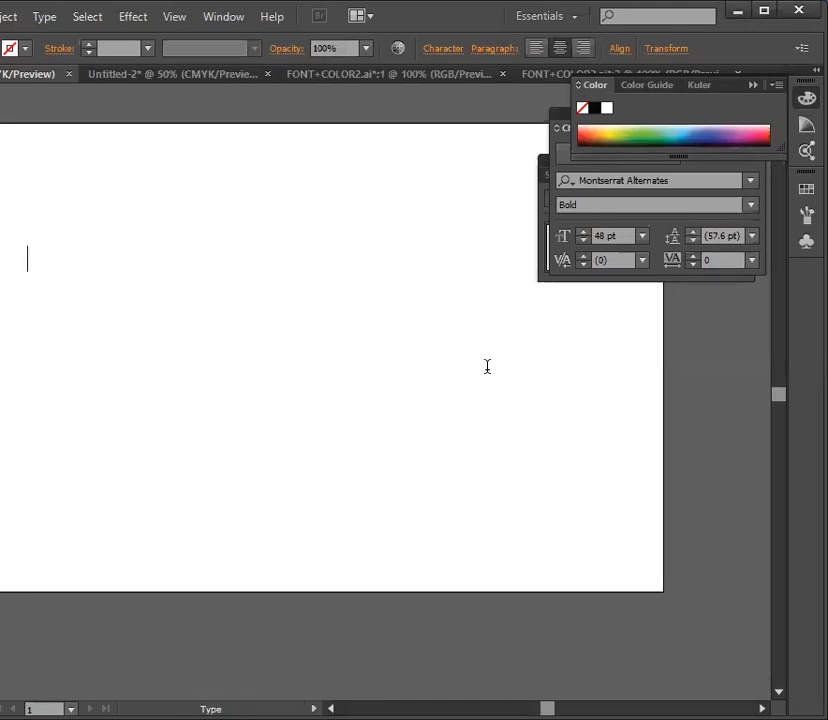
click(642, 238)
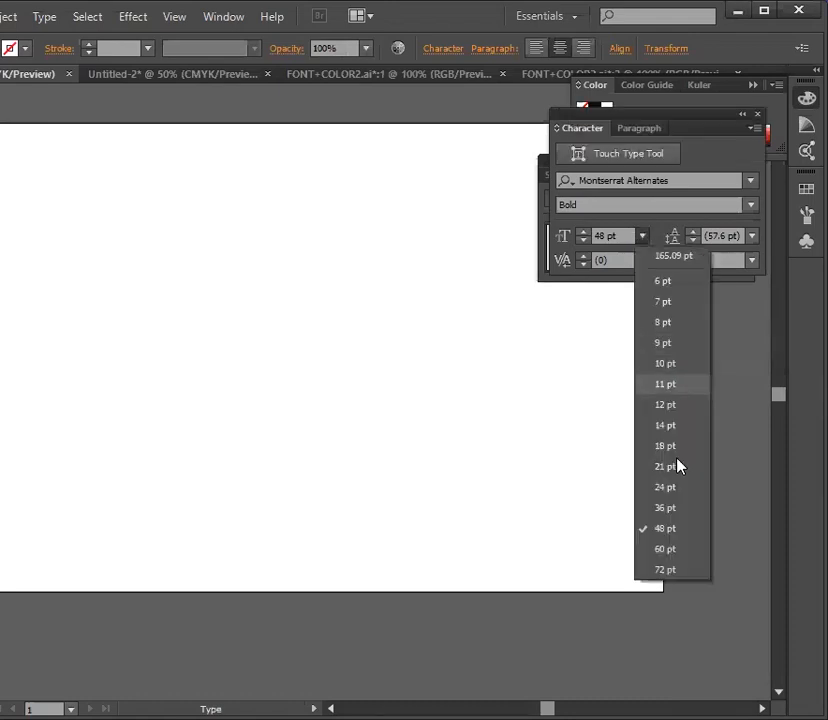
click(663, 569)
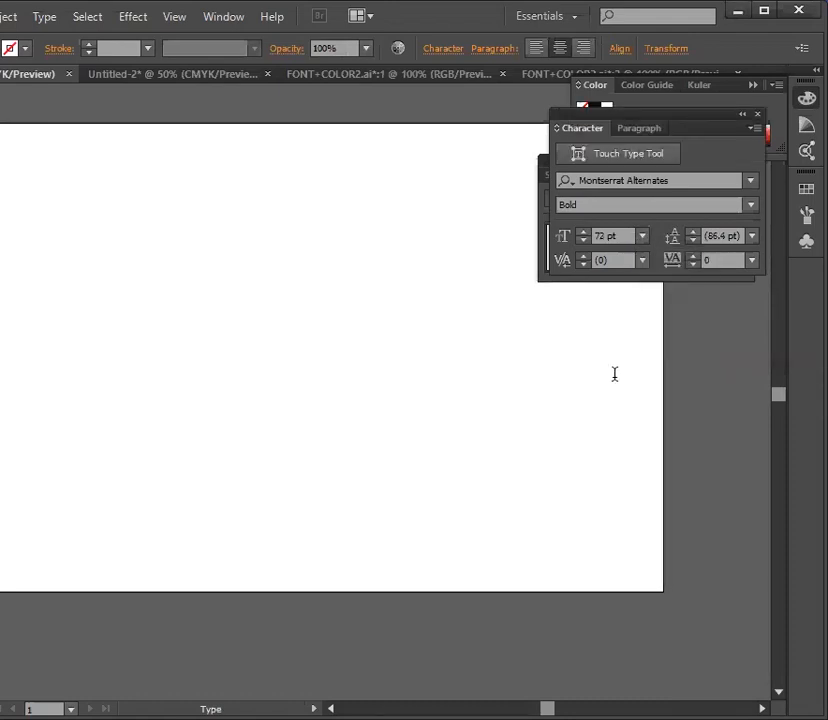
click(749, 183)
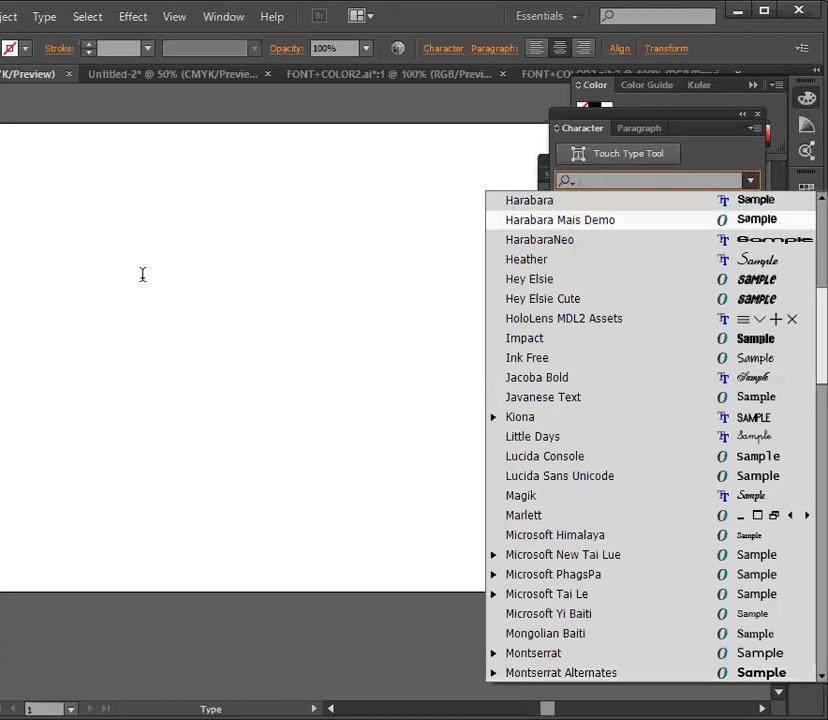
text(x)
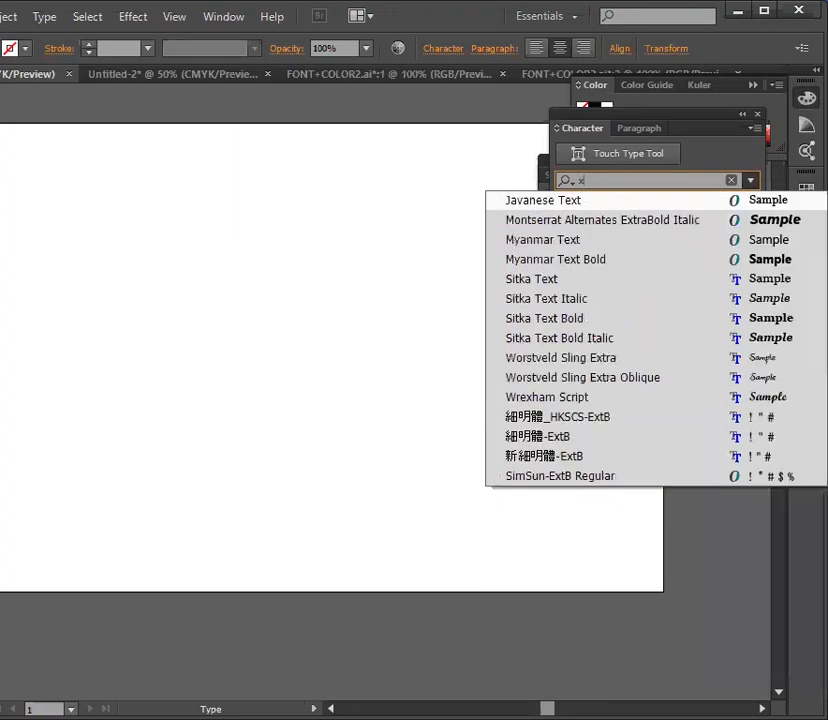
key(Escape)
Step: Enter "XoXo" as the point text on the artboard and finish text editing
click(67, 282)
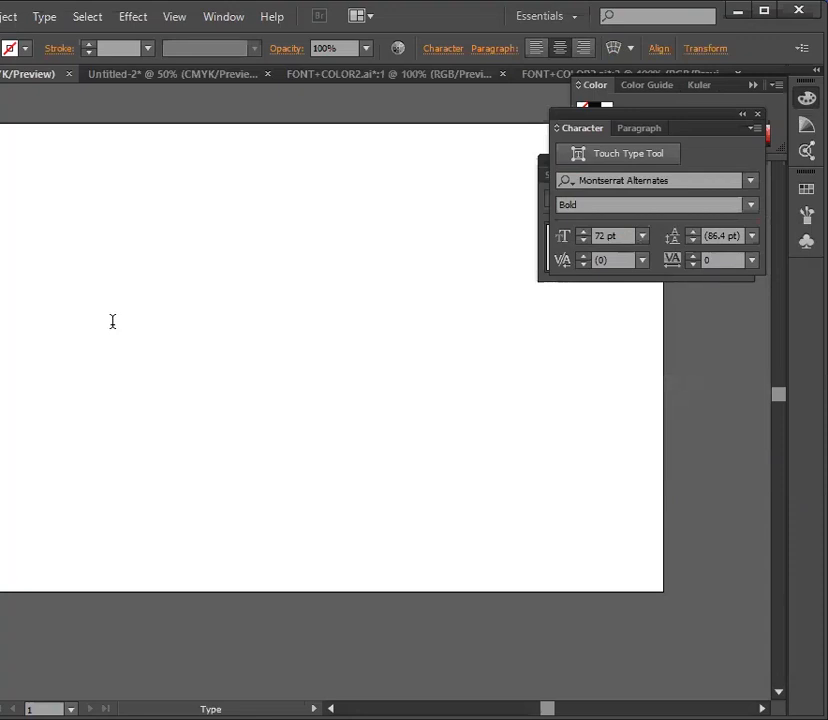
text(XoX)
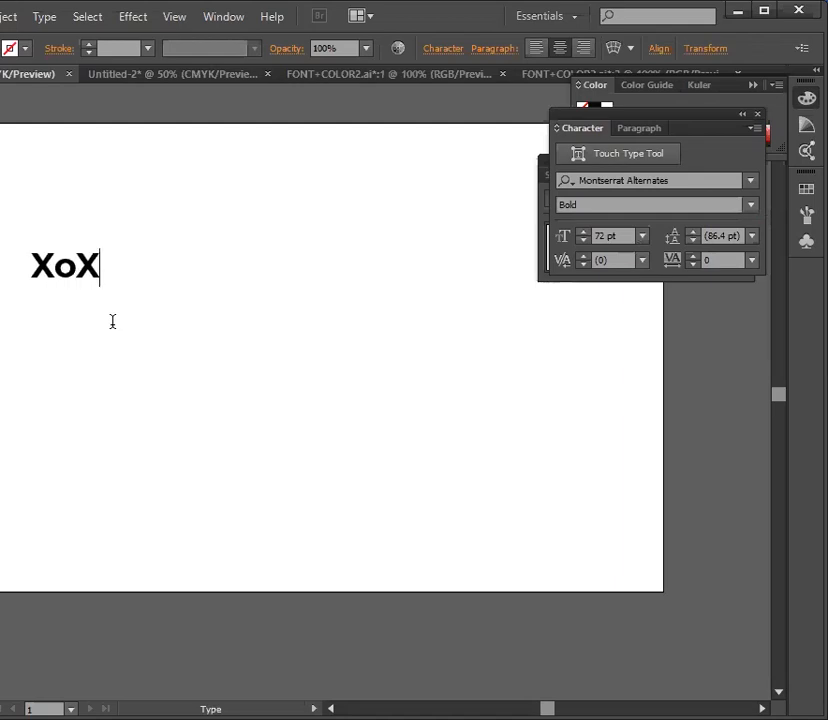
text(o)
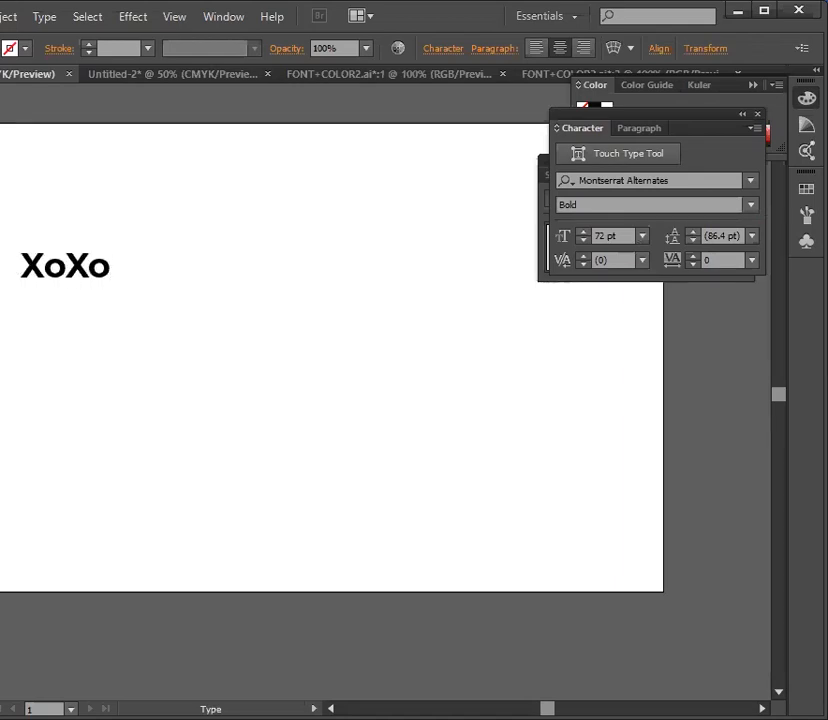
key(Escape)
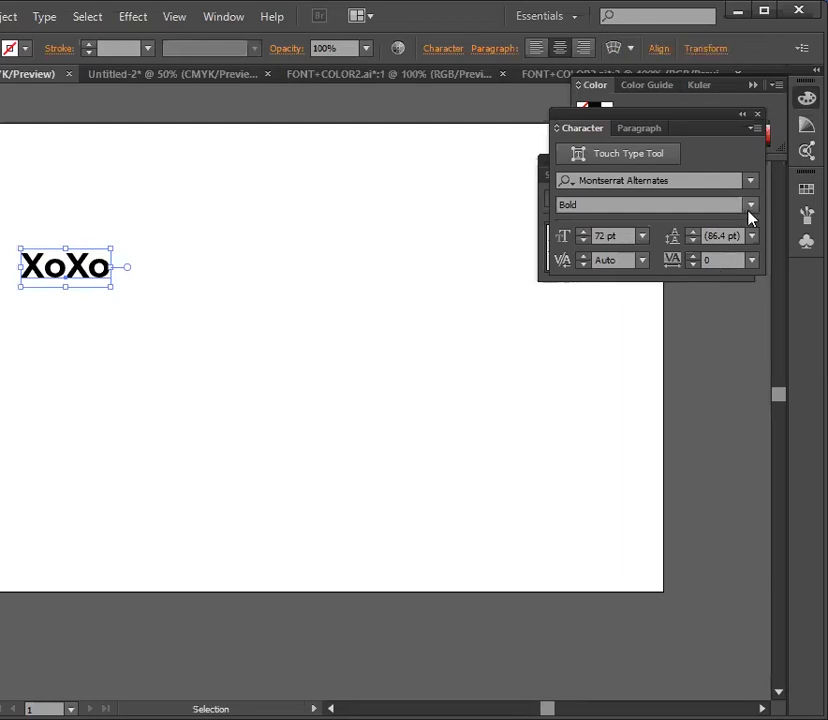
Step: Set the XoXo text in the Magik font and arrange two copies of it, one above the other
click(750, 181)
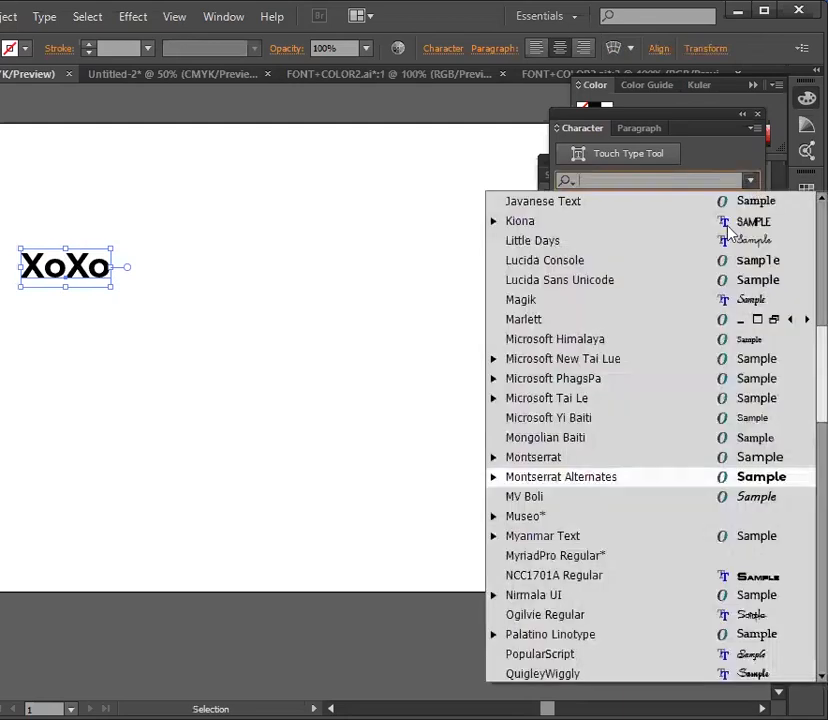
click(670, 300)
click(268, 388)
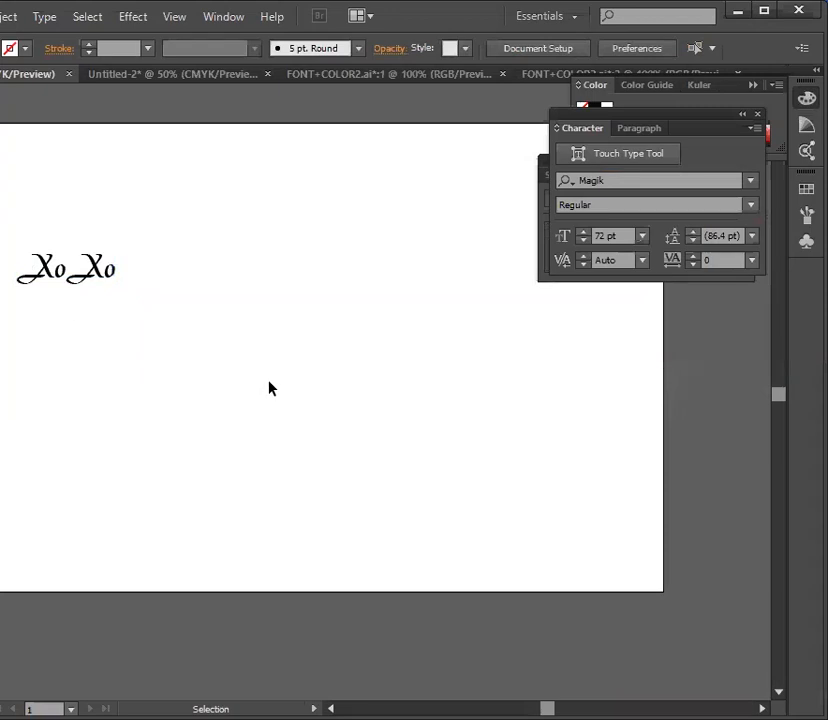
drag(105, 282, 141, 277)
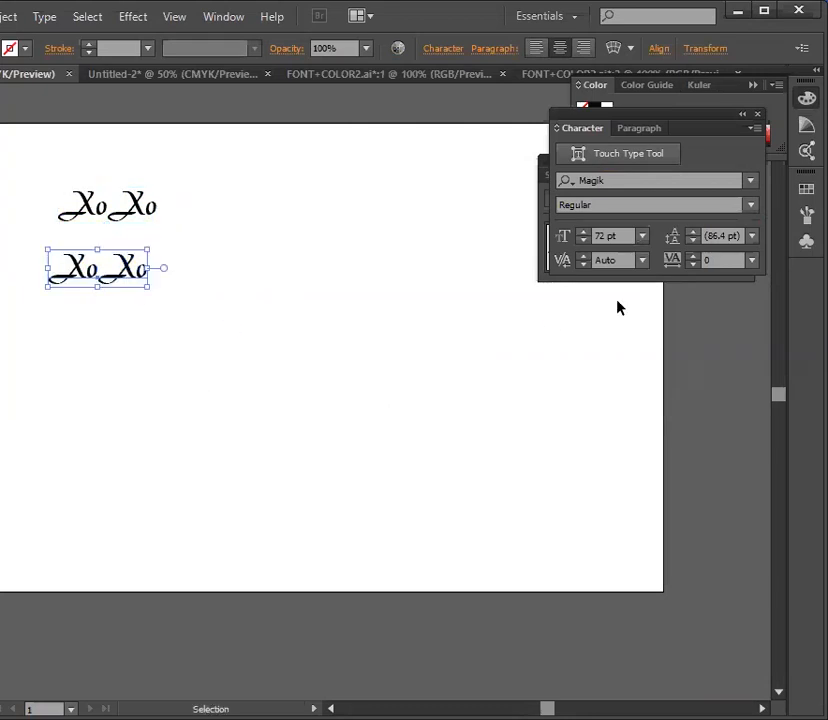
Step: Try the Ogilvie Regular and Respective Swashes Slanted fonts on the lower XoXo text
click(750, 180)
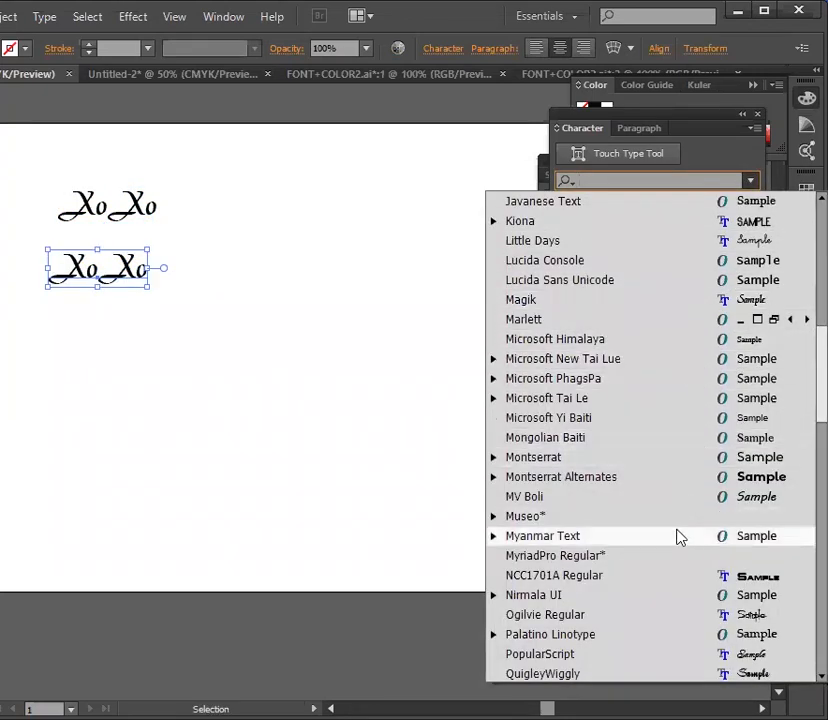
click(655, 620)
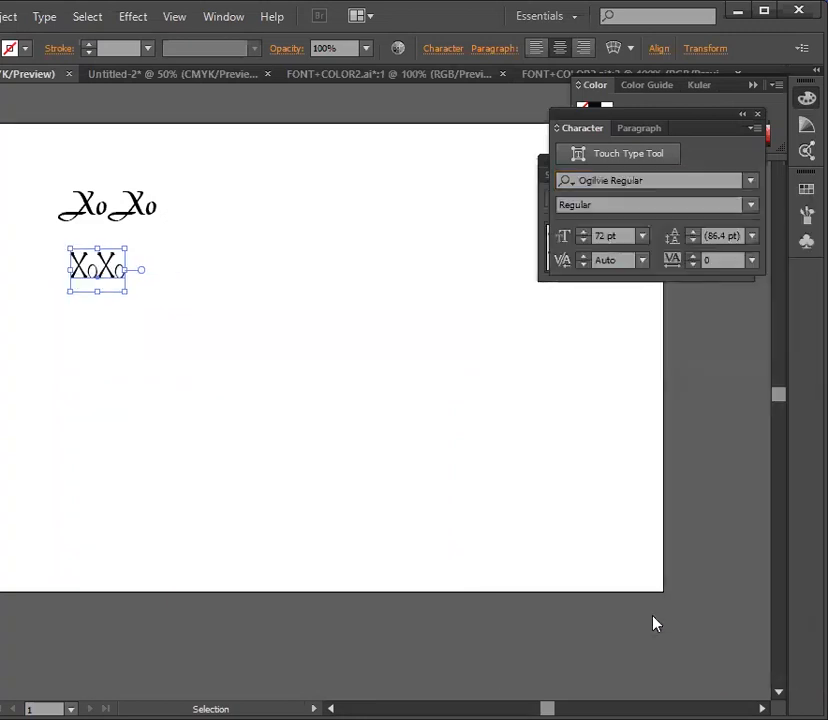
click(750, 180)
scroll(662, 536, down, 2)
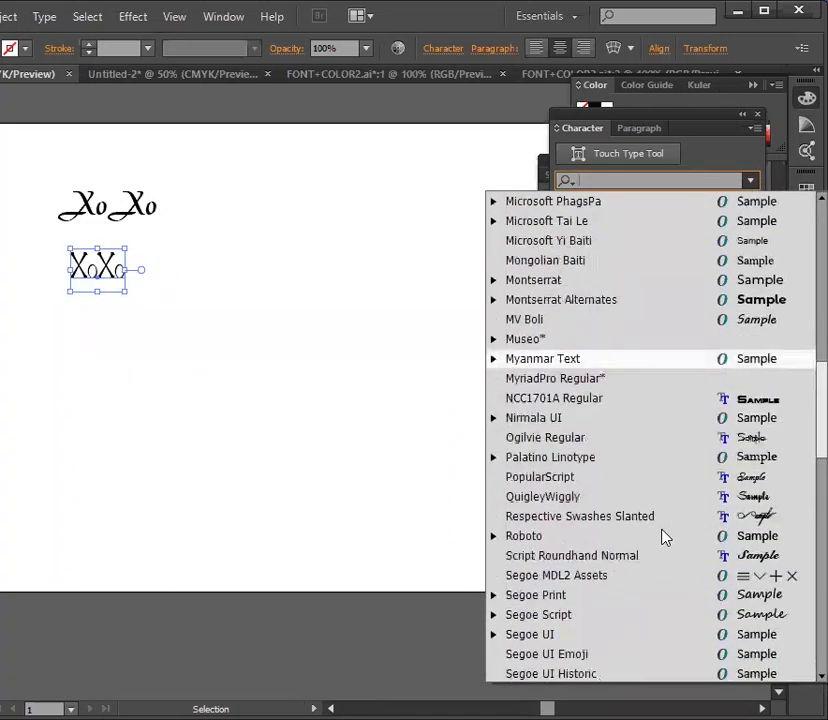
click(670, 516)
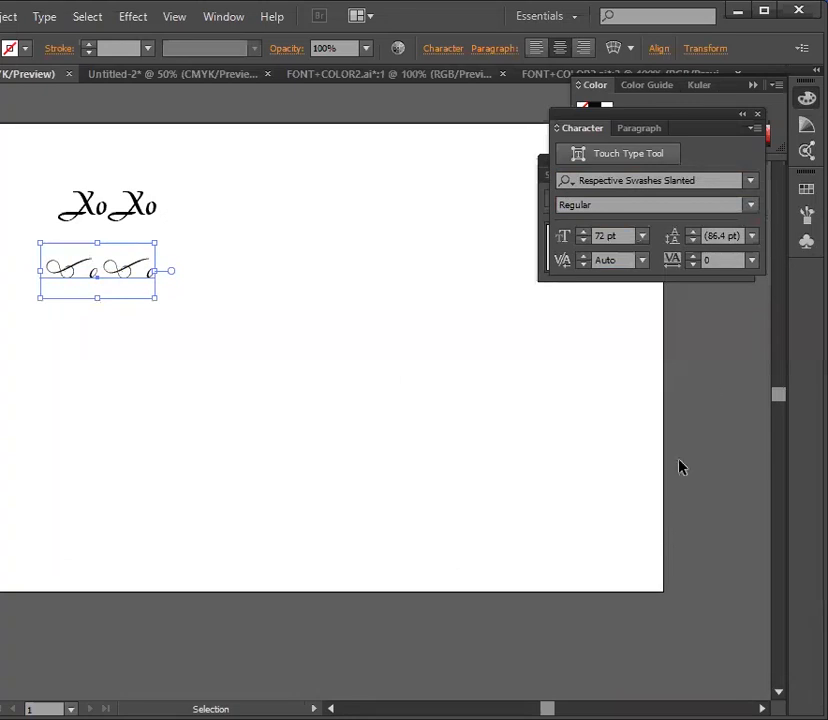
Step: Try PopularScript on the lower XoXo text, followed by Ogilvie Regular again for comparison
click(750, 186)
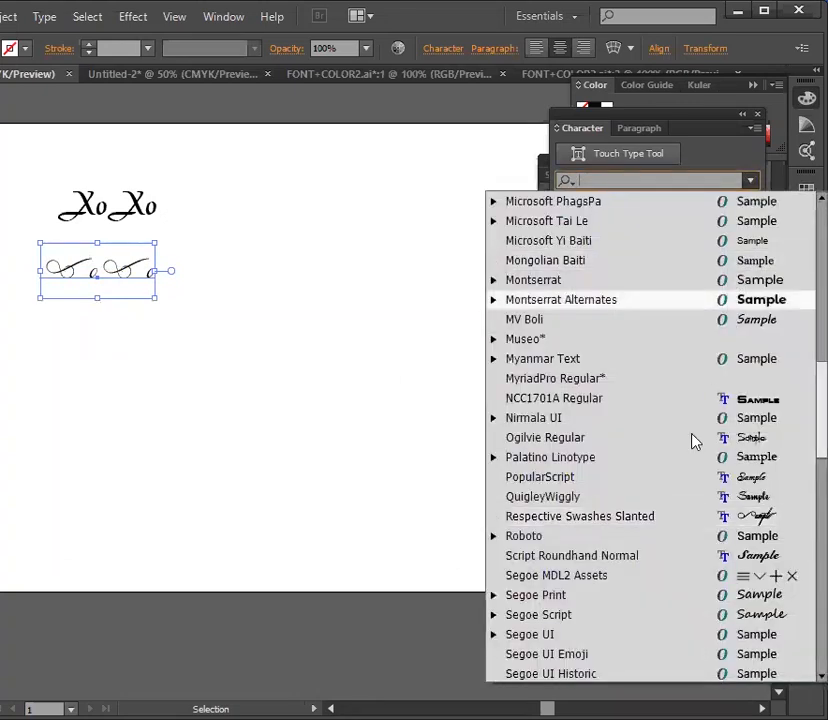
click(673, 488)
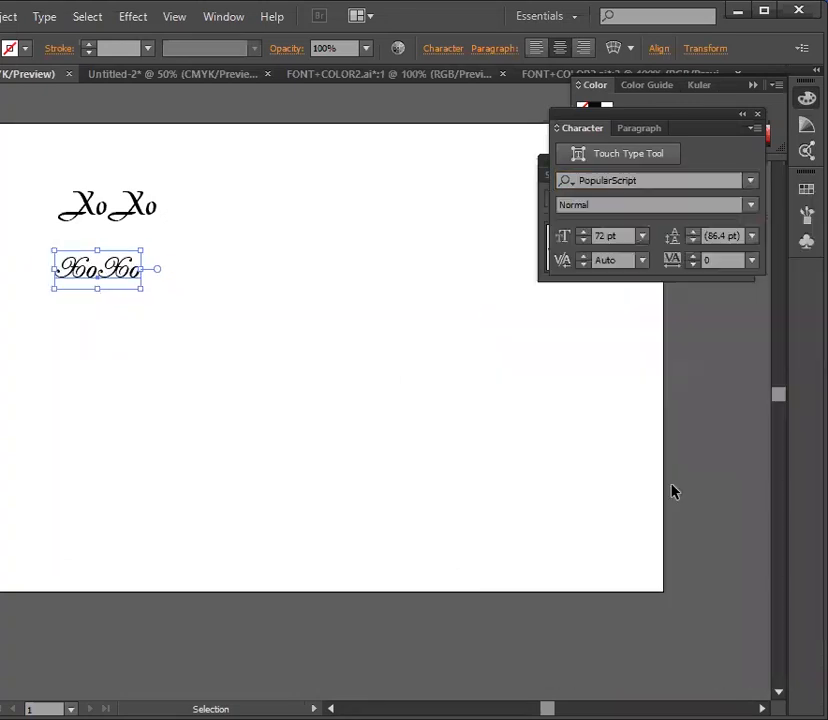
click(750, 180)
click(716, 438)
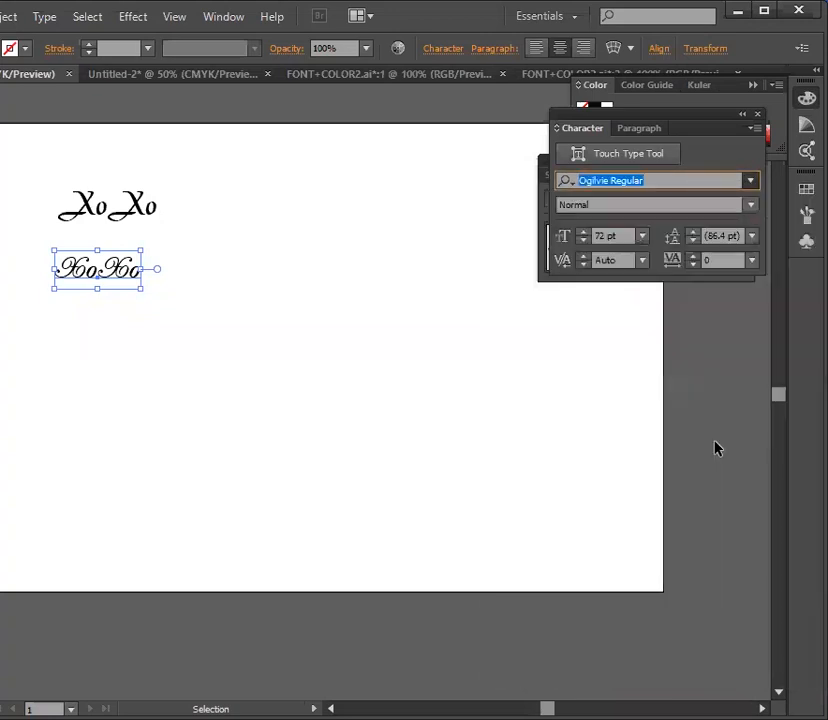
Step: Try the Script Roundhand Normal and Speedline MF fonts on the lower XoXo text and check the available Speedline MF styles
click(750, 180)
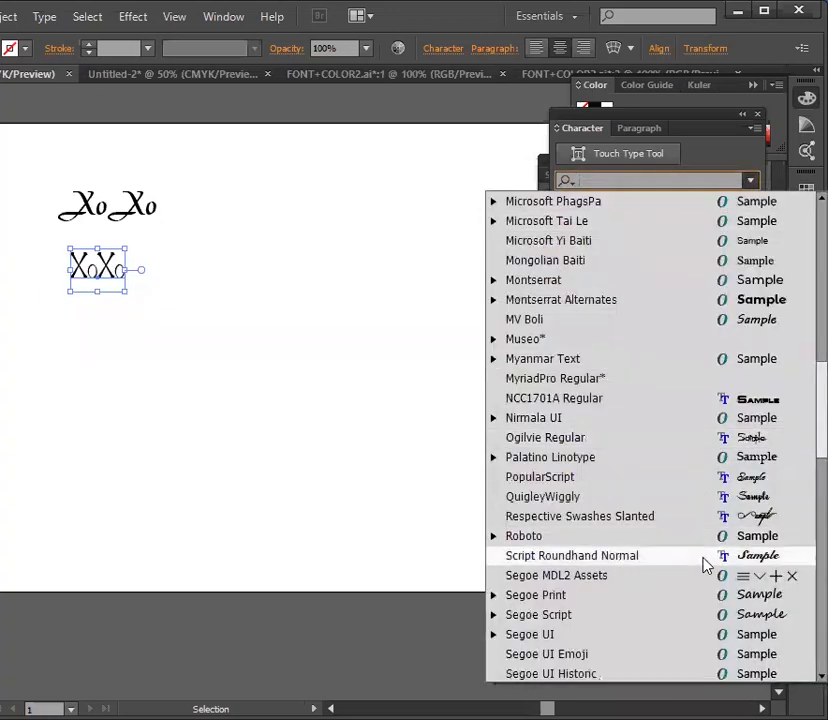
click(676, 497)
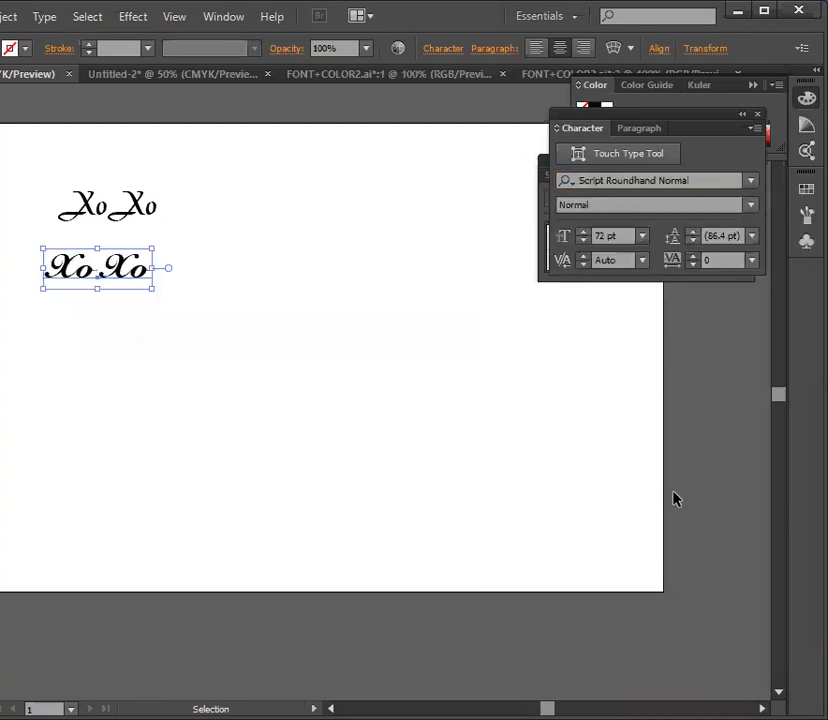
click(750, 180)
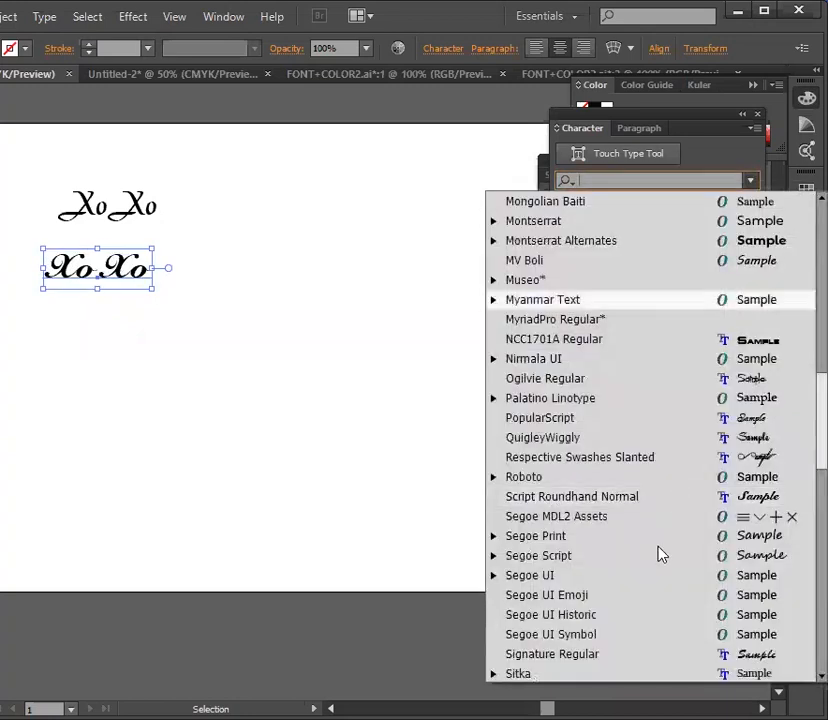
scroll(650, 575, down, 4)
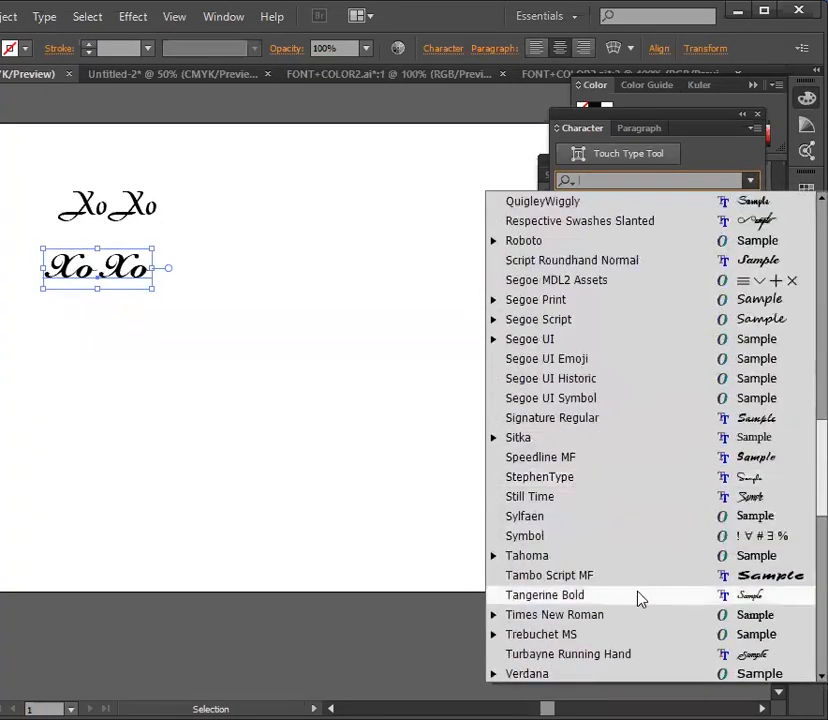
click(594, 459)
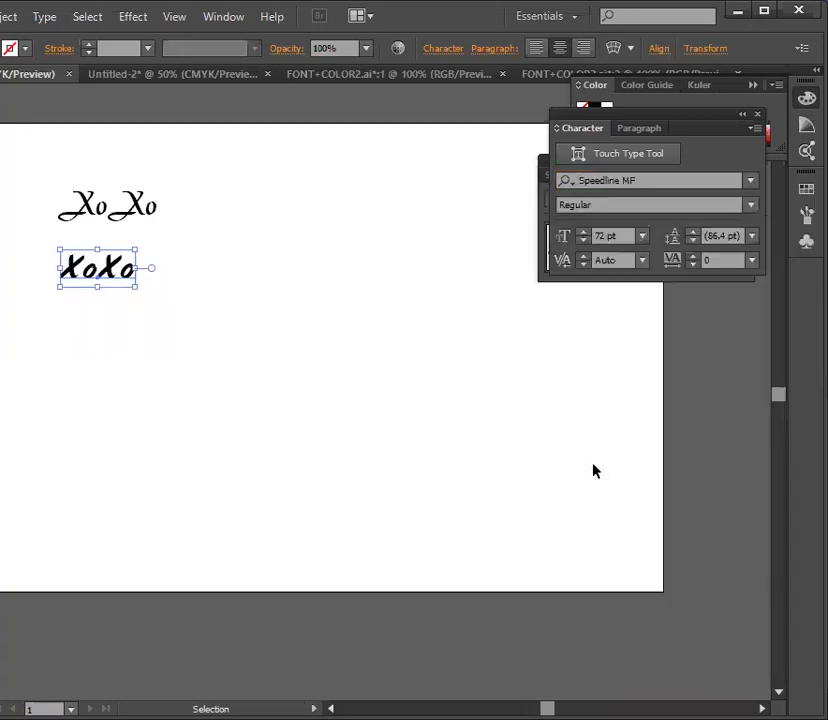
click(750, 204)
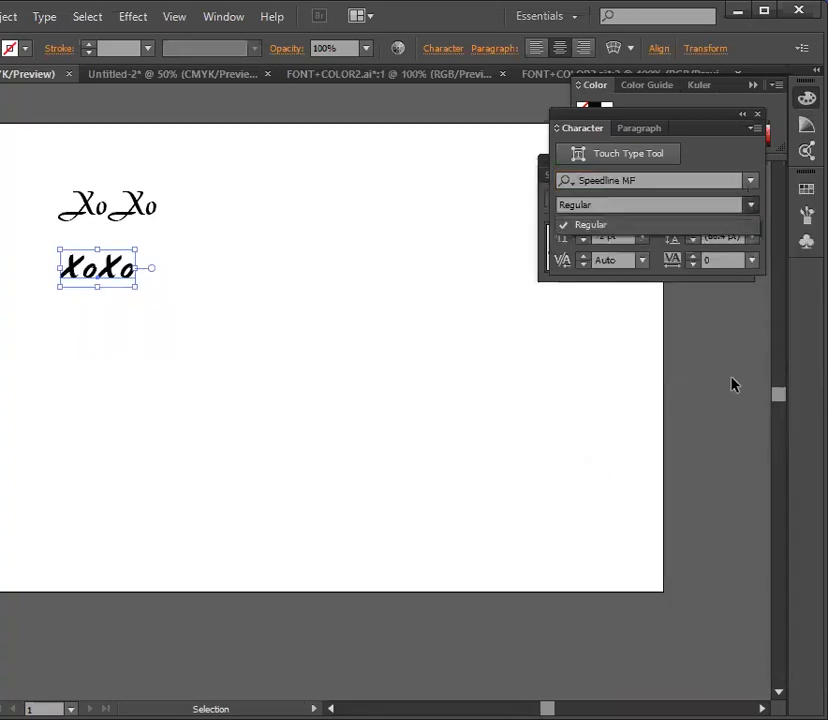
click(750, 180)
Step: Try the Still Time and Tambo Script MF fonts on the lower XoXo text
click(750, 180)
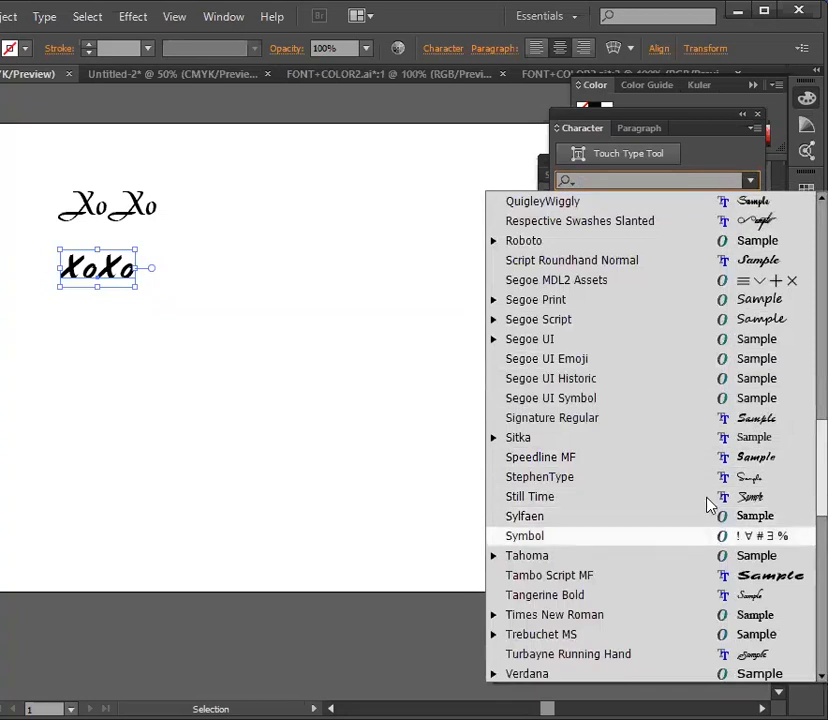
click(708, 498)
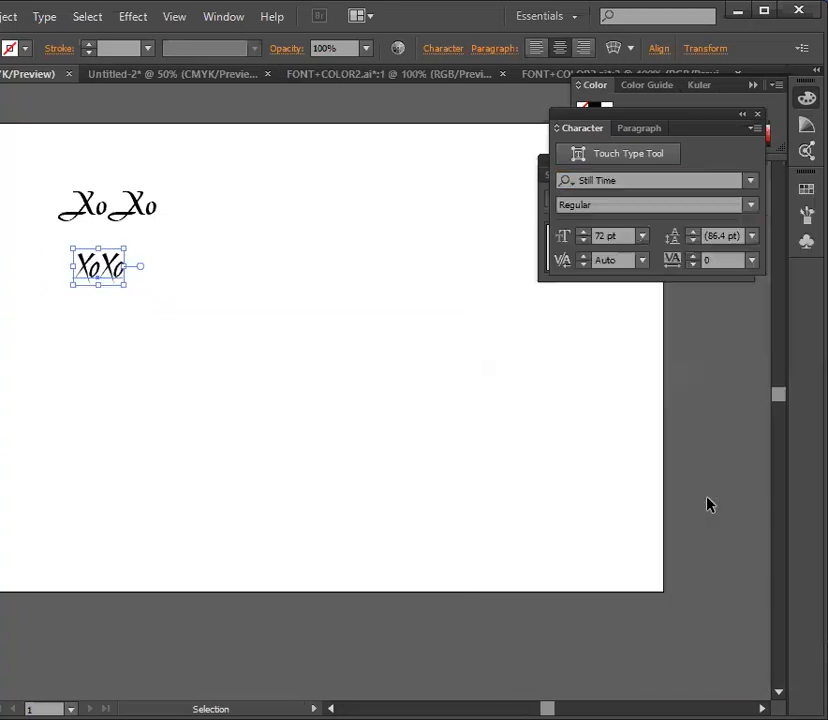
click(750, 181)
scroll(651, 536, down, 1)
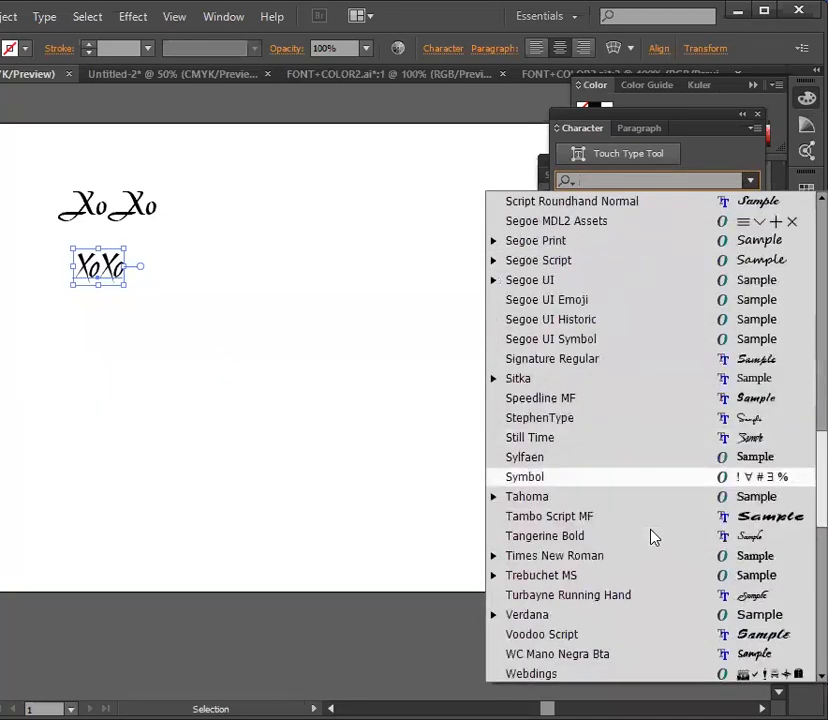
click(651, 524)
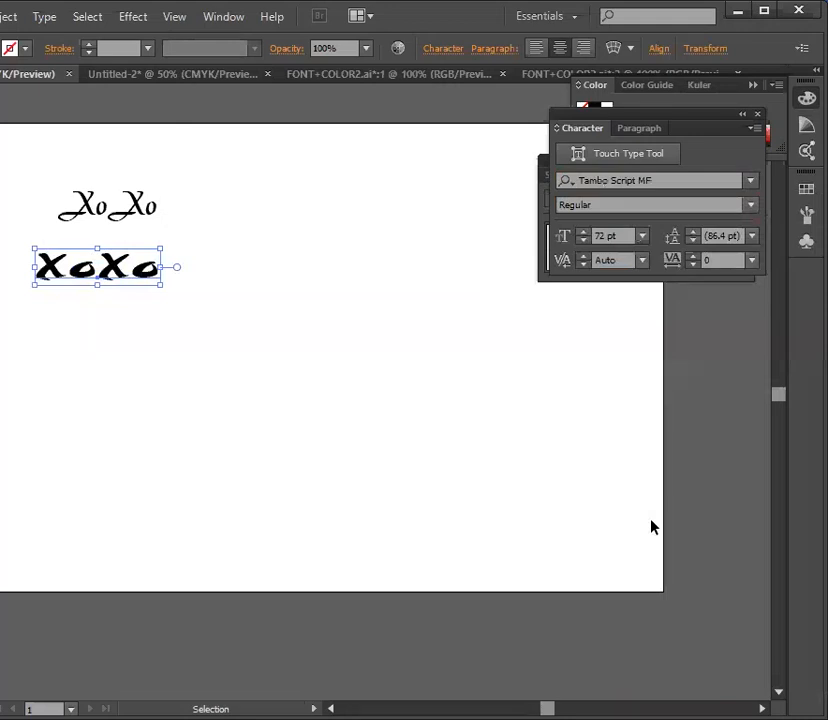
Step: Try the Tangerine Bold and Turbayne Running Hand fonts on the lower XoXo text
click(751, 182)
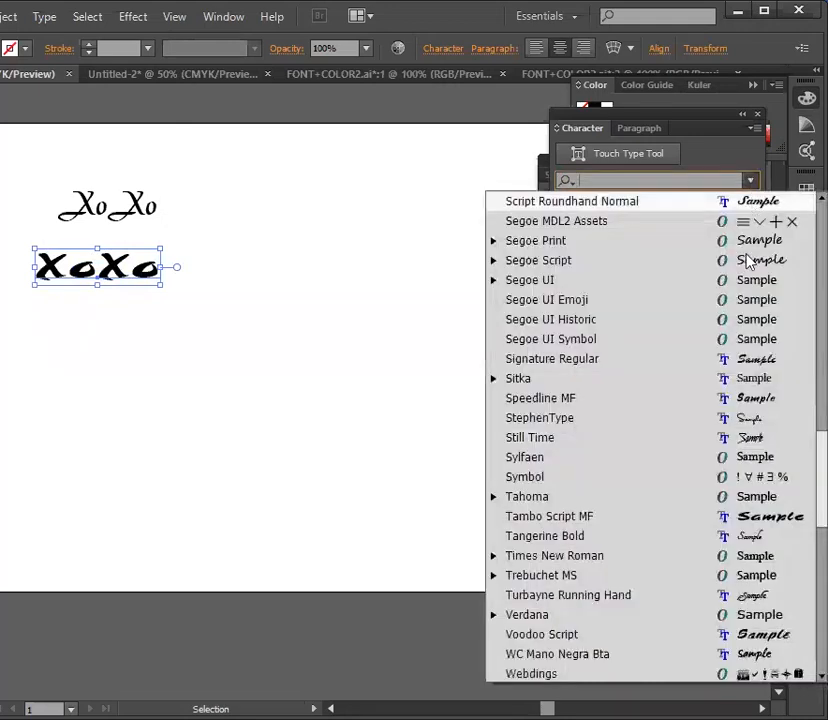
click(706, 544)
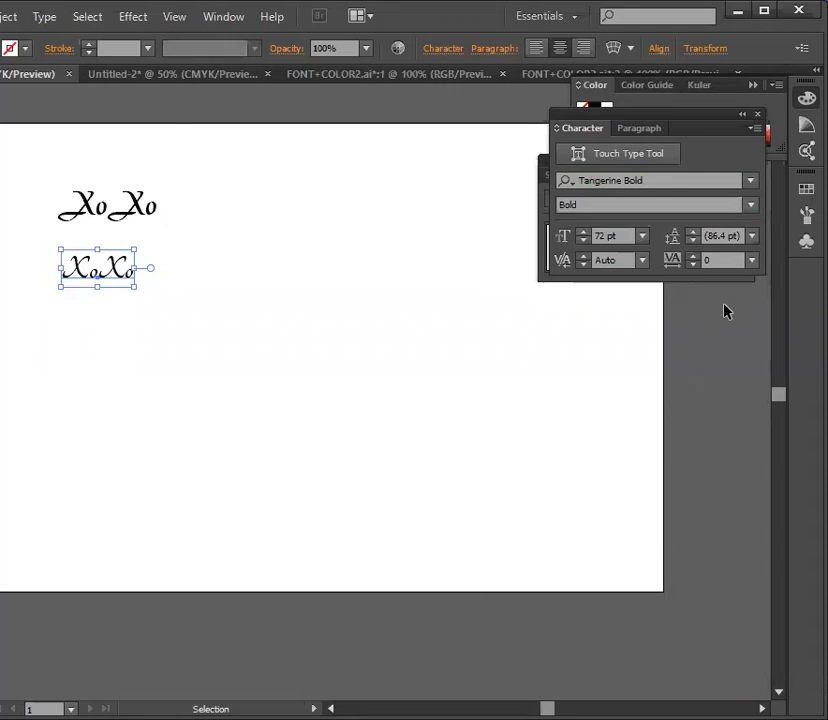
click(751, 181)
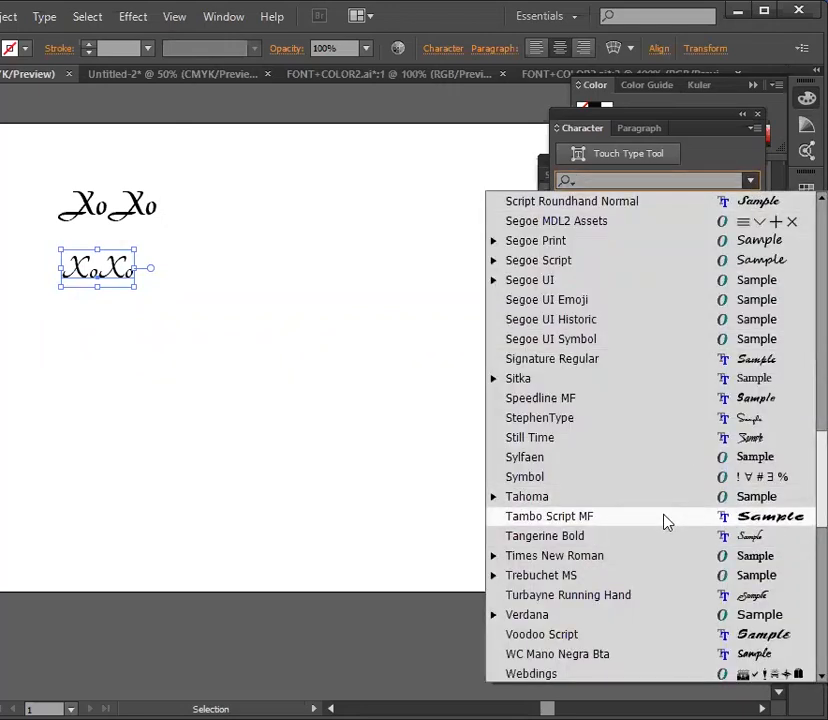
scroll(665, 523, down, 1)
scroll(660, 515, down, 1)
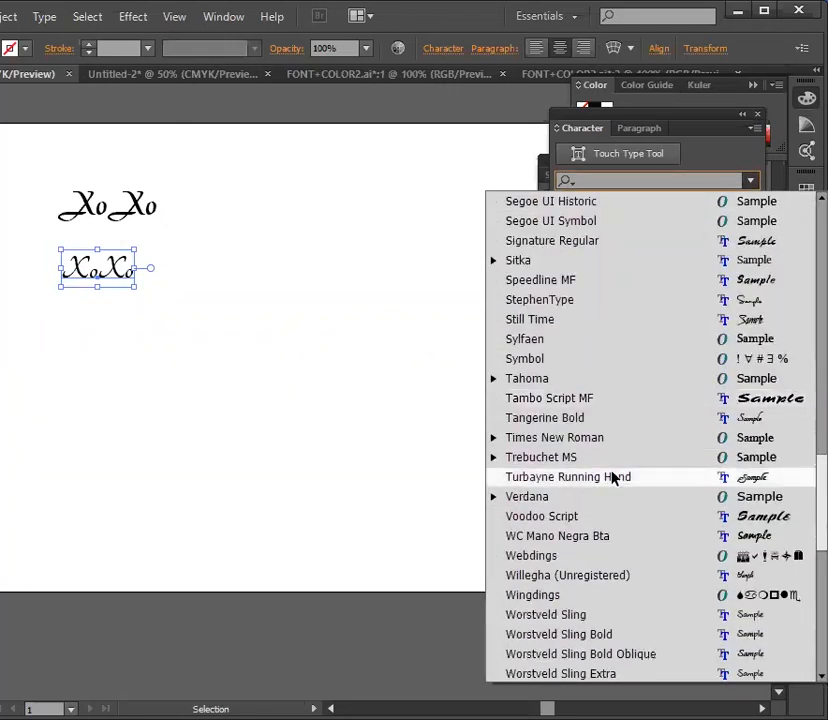
click(614, 478)
click(347, 433)
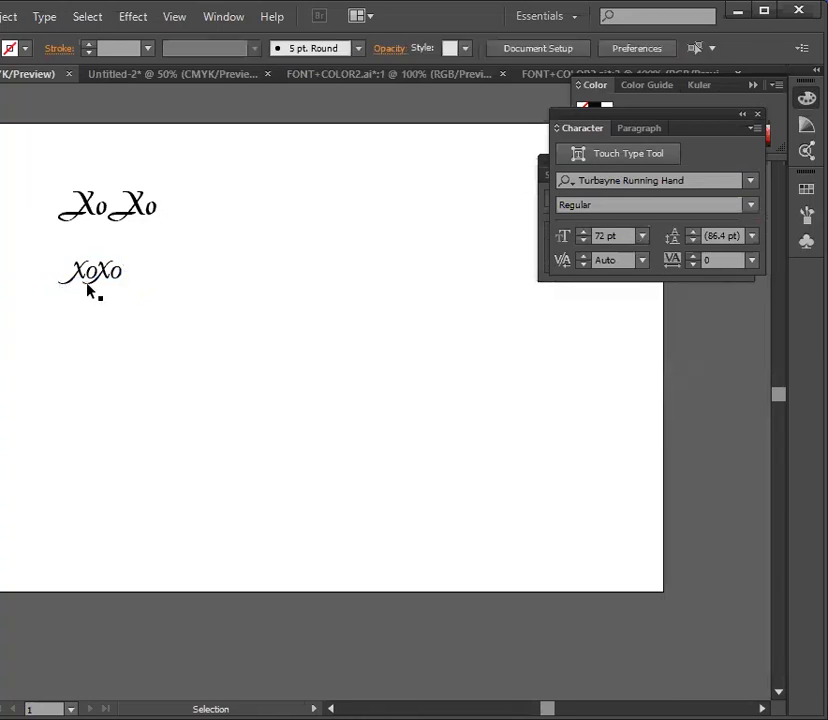
Step: Place a copy of the Turbayne Running Hand XoXo text beside the upper Magik XoXo and reselect the lower text
drag(104, 276, 220, 205)
click(155, 287)
click(120, 276)
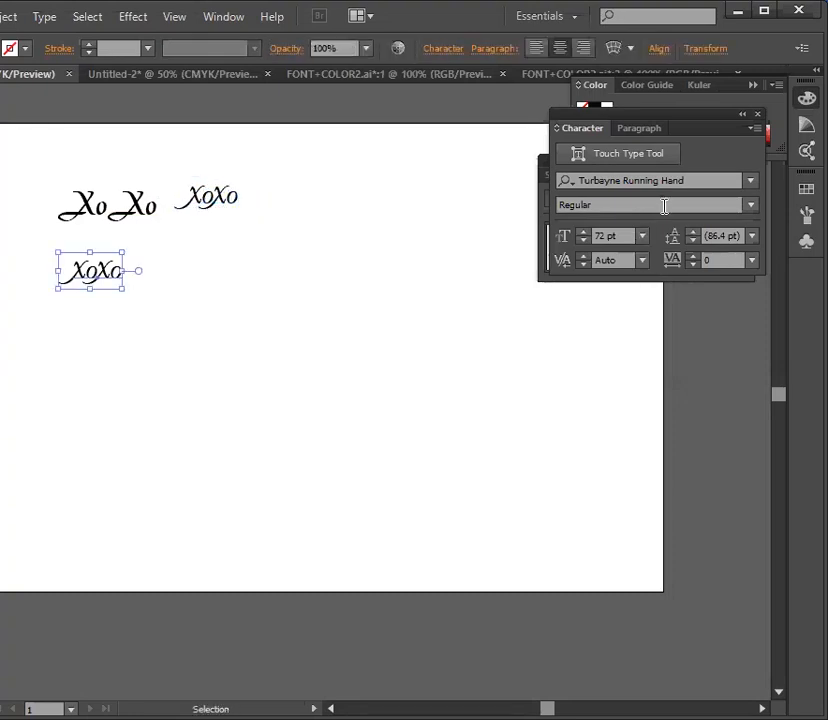
Step: Look through the rest of the font list and try ShellyAllegroC Regular on the lower XoXo text
click(752, 184)
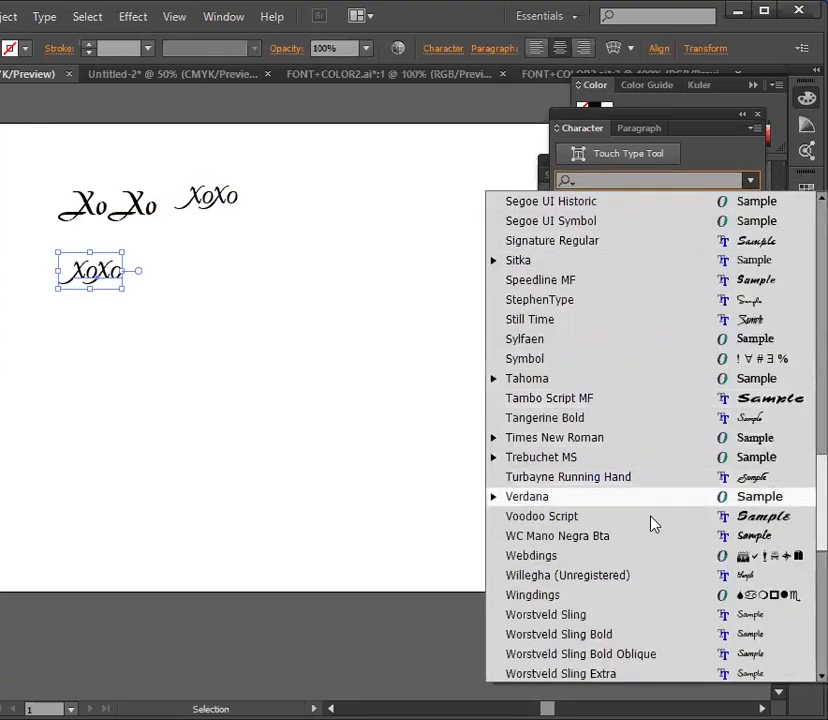
scroll(651, 530, down, 1)
scroll(652, 535, down, 1)
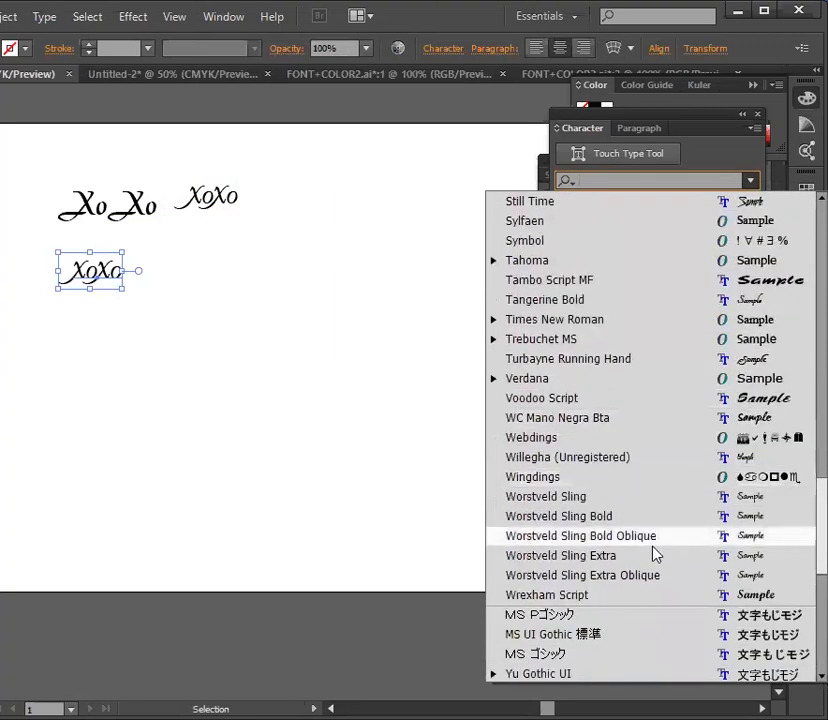
scroll(632, 604, down, 7)
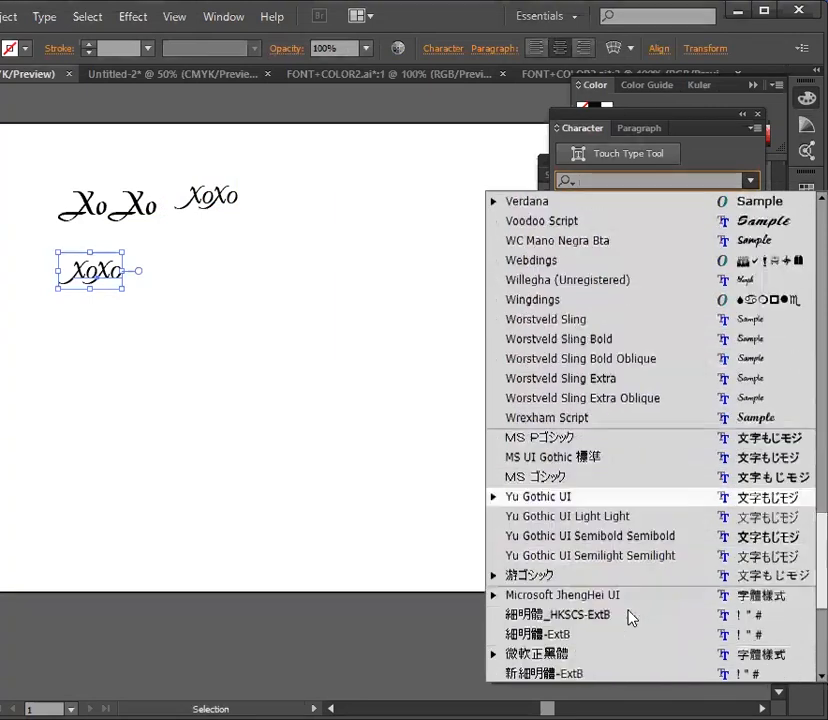
scroll(630, 620, down, 1)
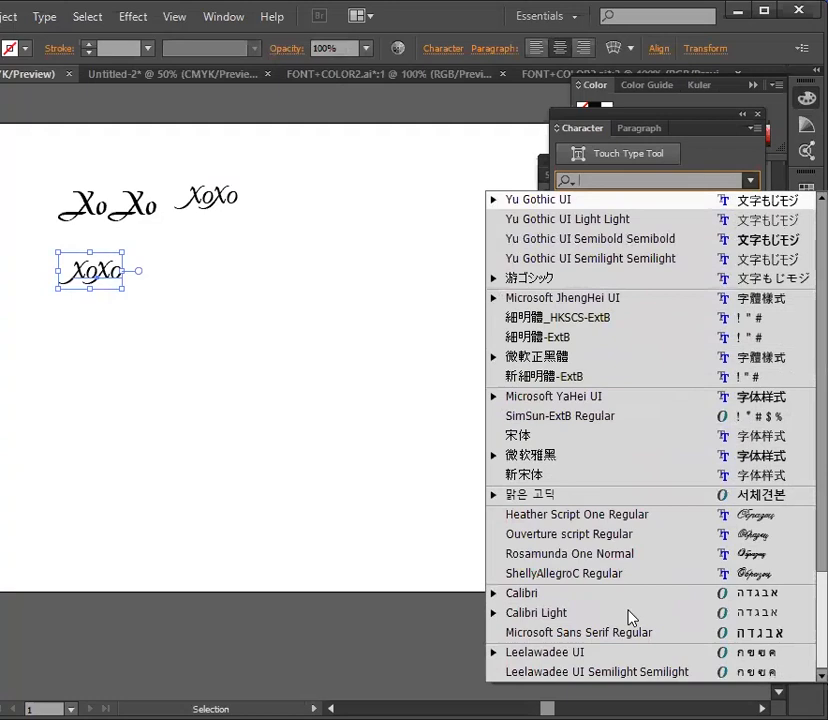
click(621, 577)
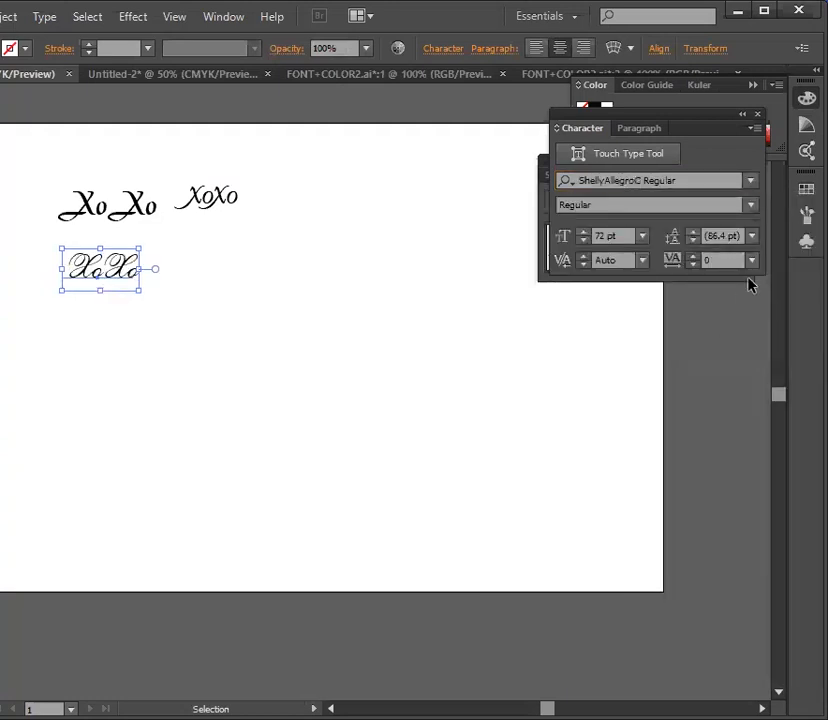
Step: Try the Worstveld Sling Extra Oblique and Worstveld Sling Extra fonts on the lower XoXo text
click(751, 181)
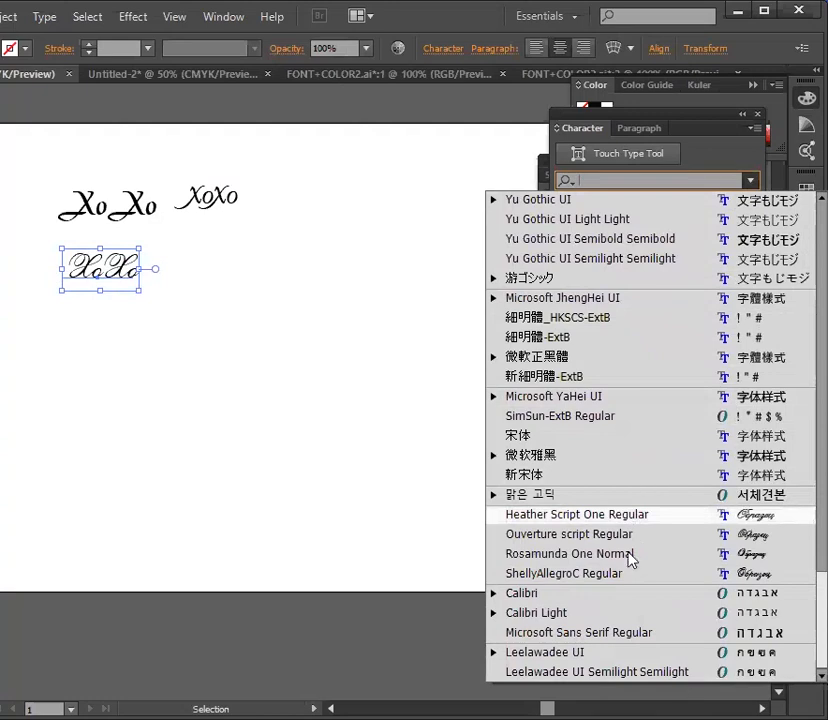
scroll(628, 558, up, 3)
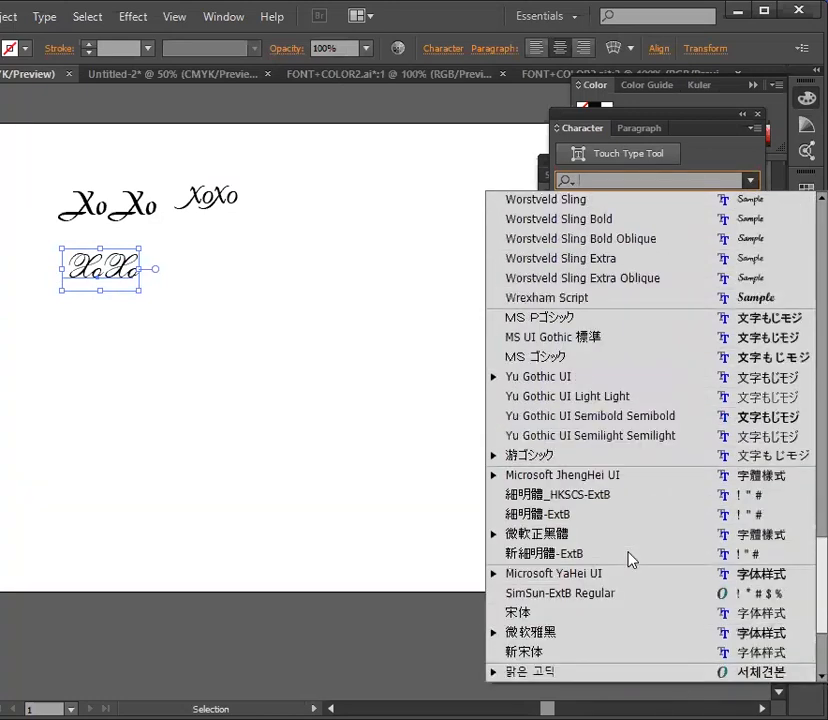
scroll(630, 555, up, 2)
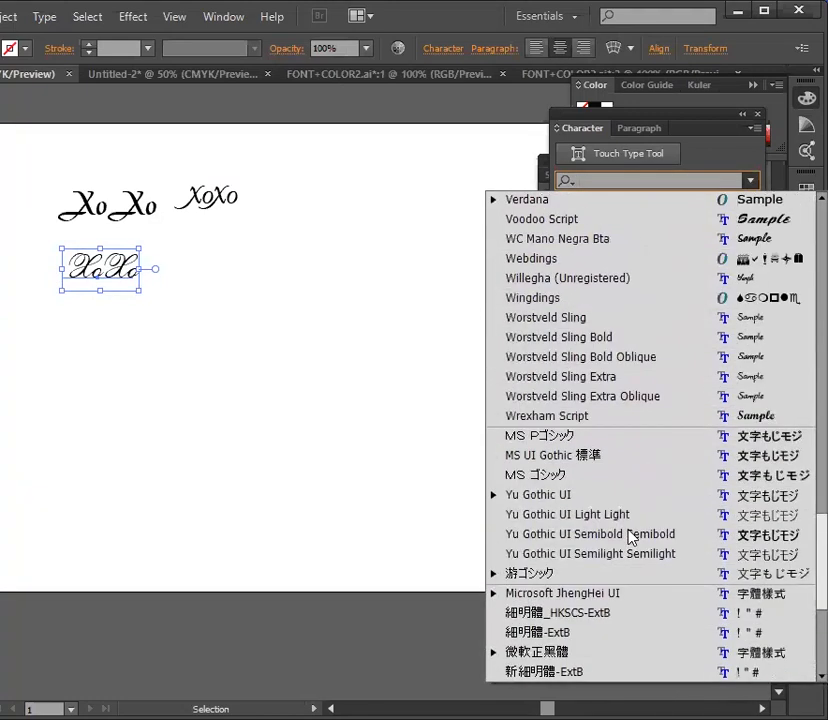
click(609, 397)
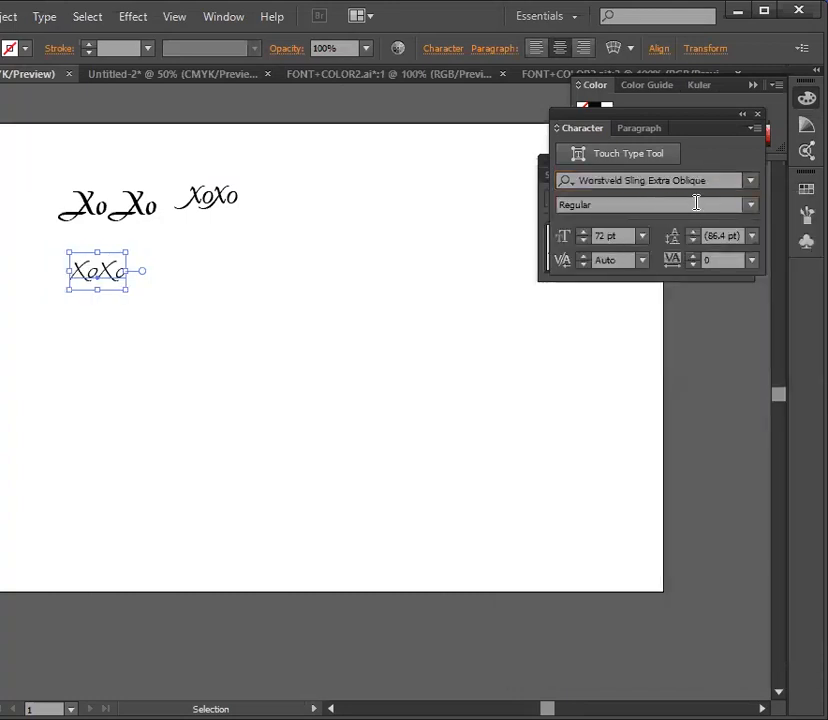
click(750, 180)
click(687, 376)
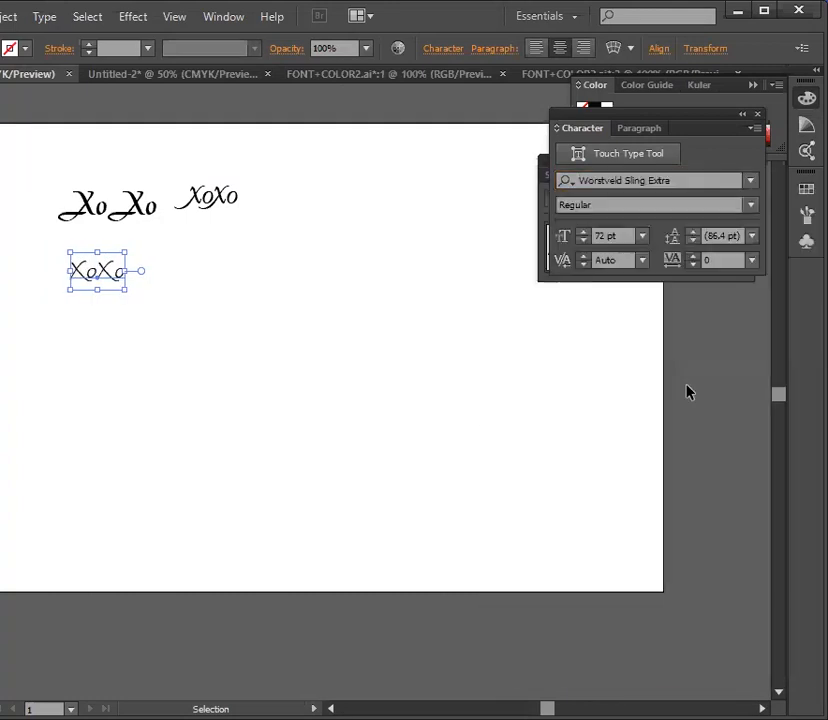
Step: Try Webdings on the lower XoXo text, followed by Turbayne Running Hand again
click(750, 182)
scroll(700, 352, up, 1)
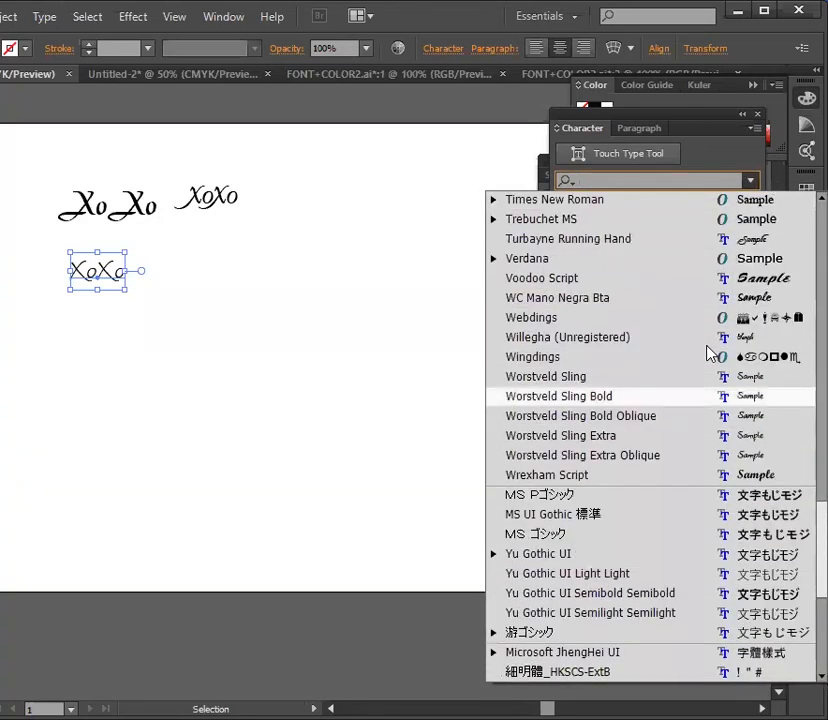
click(697, 318)
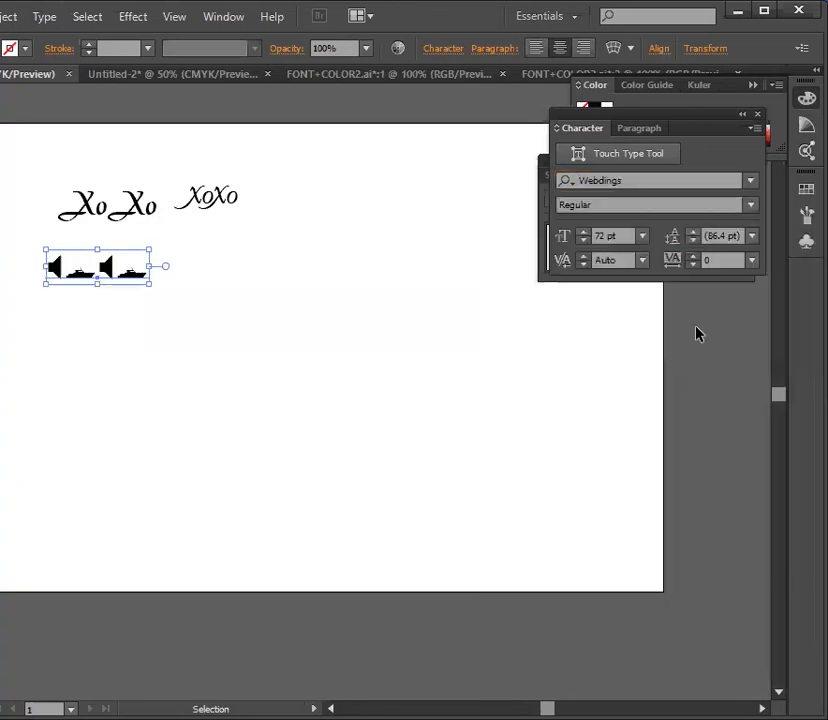
click(751, 181)
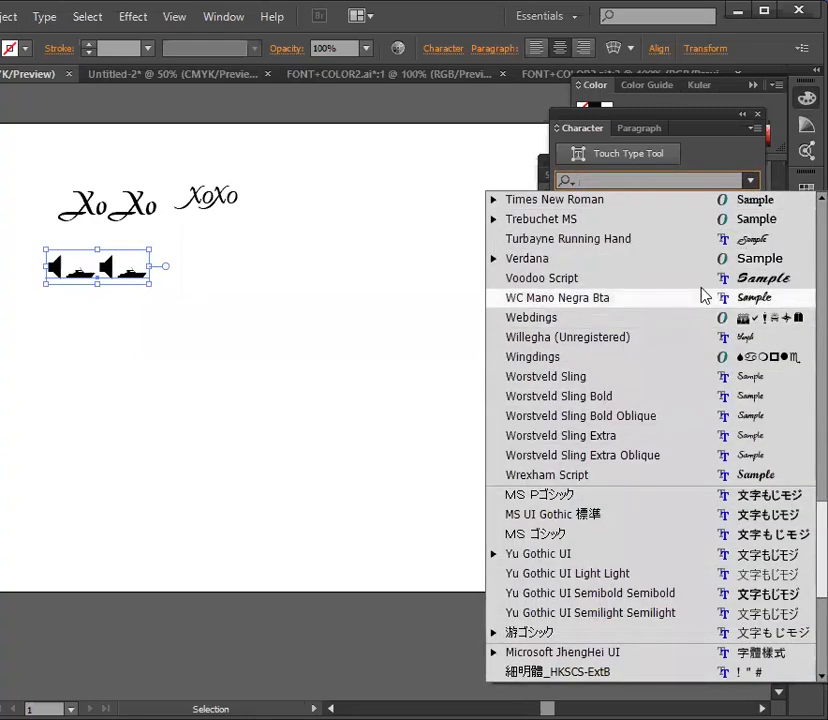
click(702, 240)
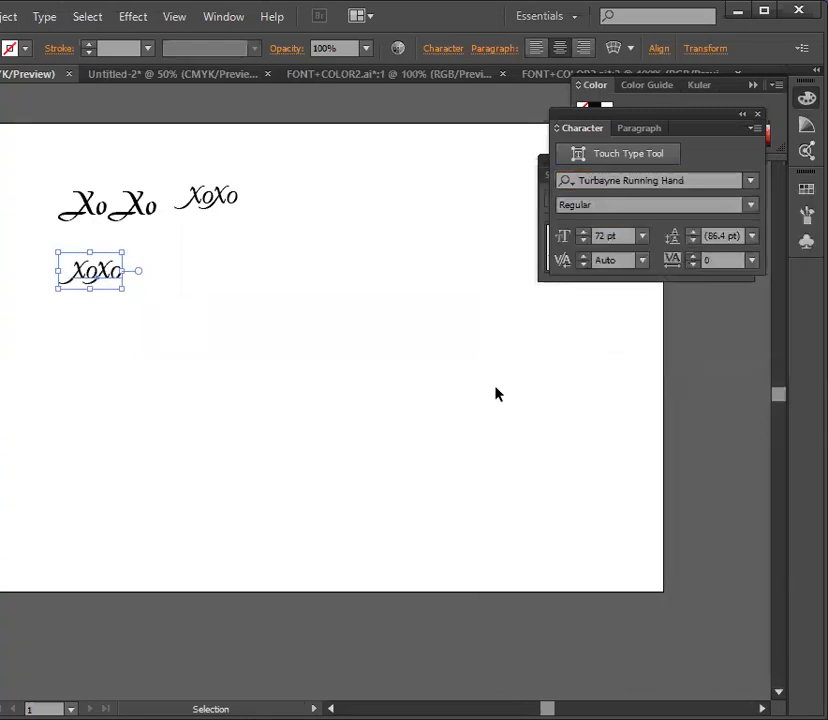
Step: Move the Magik XoXo text below the two Turbayne Running Hand versions and deselect it
click(9, 272)
drag(117, 214, 207, 366)
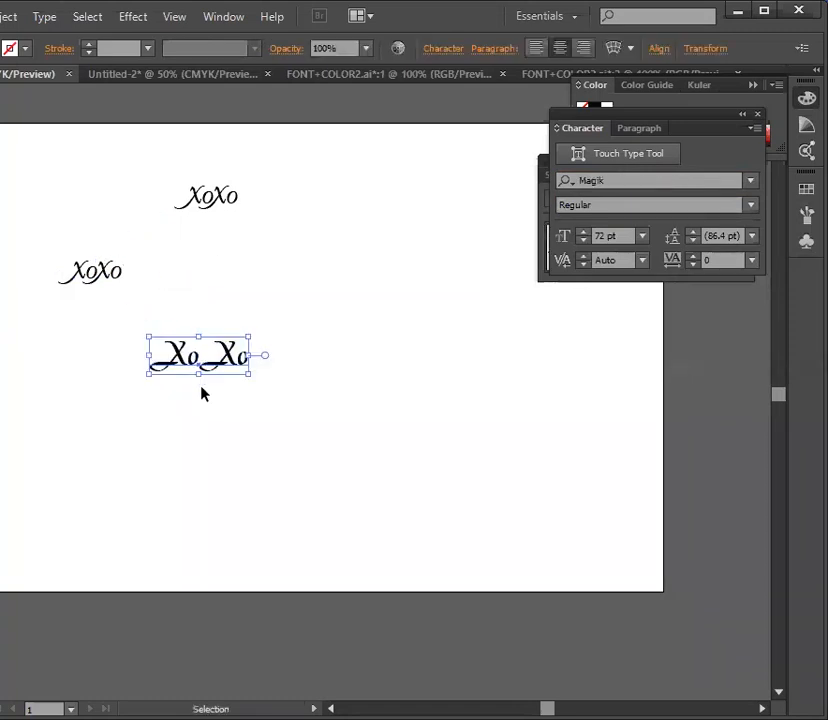
click(205, 384)
right_click(205, 370)
click(150, 521)
Step: Add a new text object reading "Xoxo" in the empty area below the other lettering
key(t)
click(141, 518)
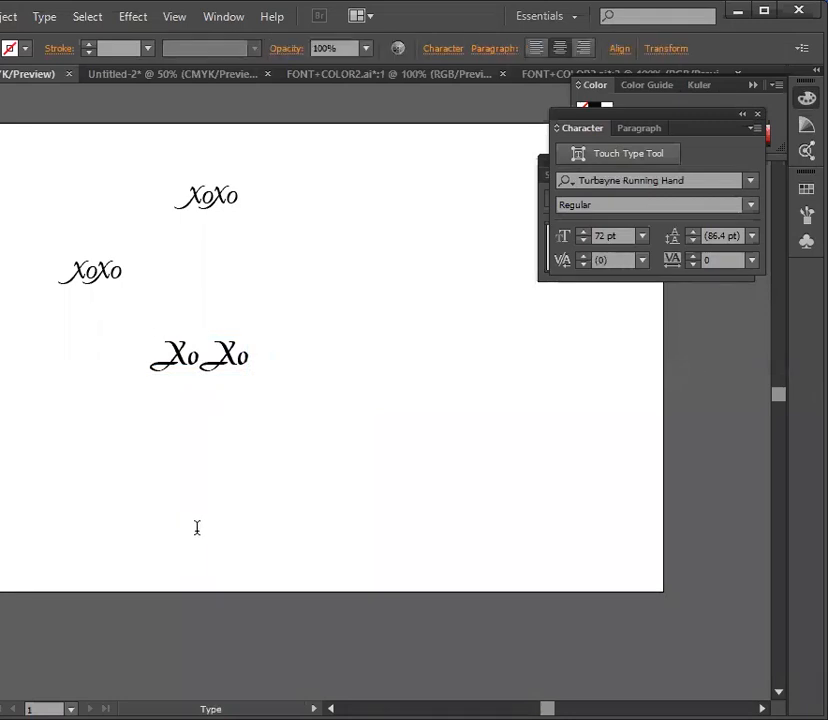
text(Xoxo)
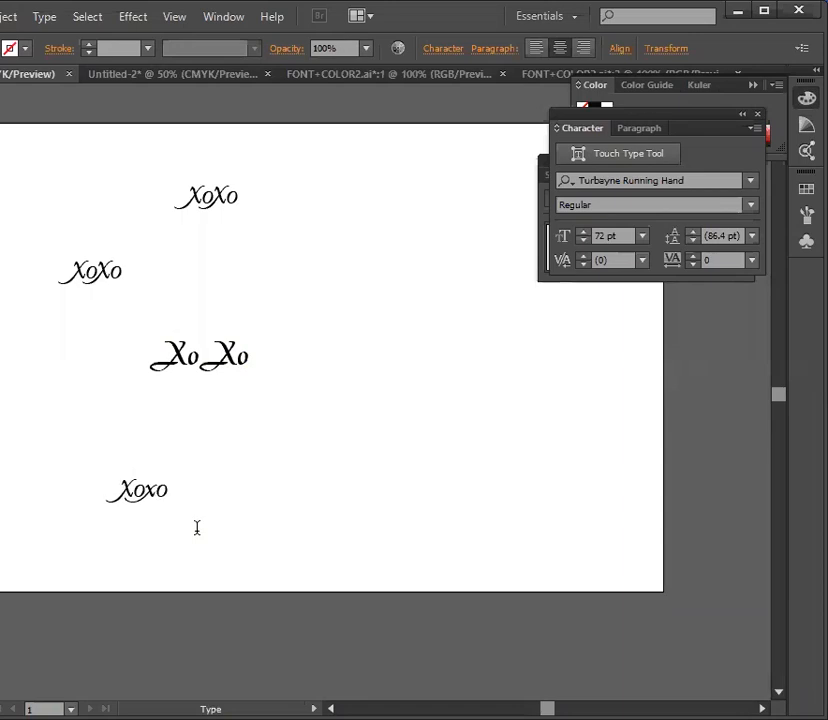
key(Escape)
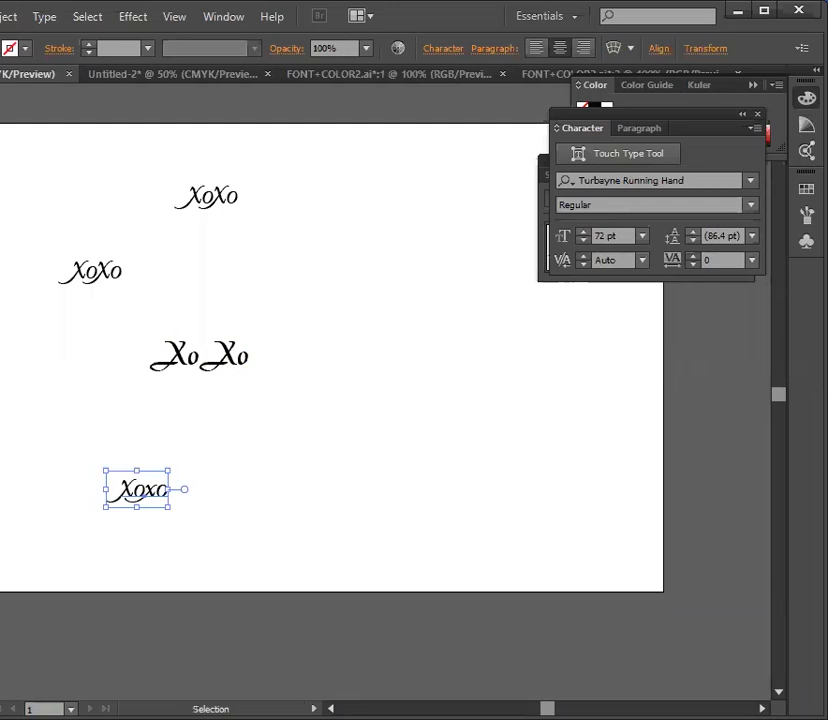
key(t)
click(180, 352)
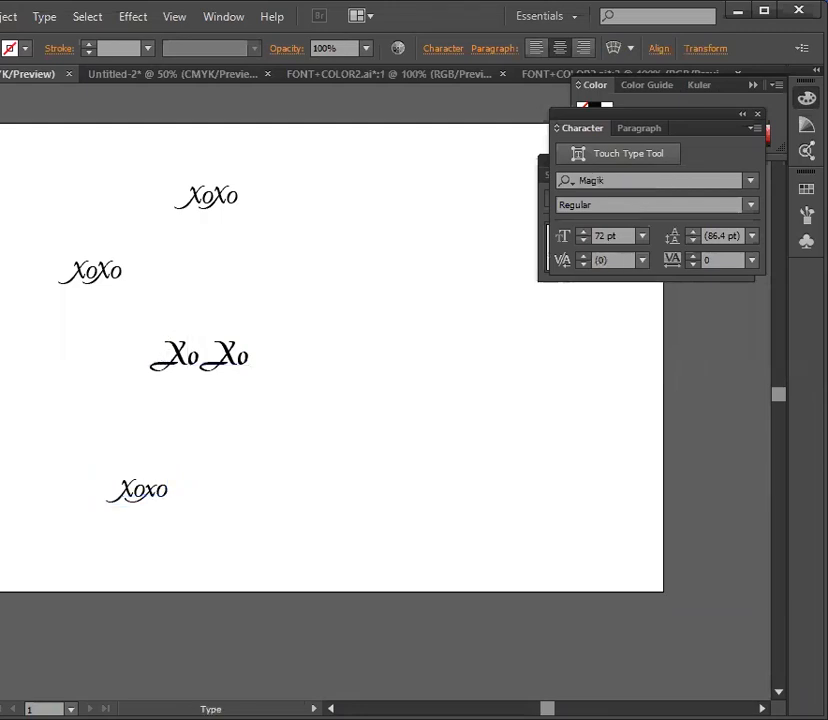
key(i)
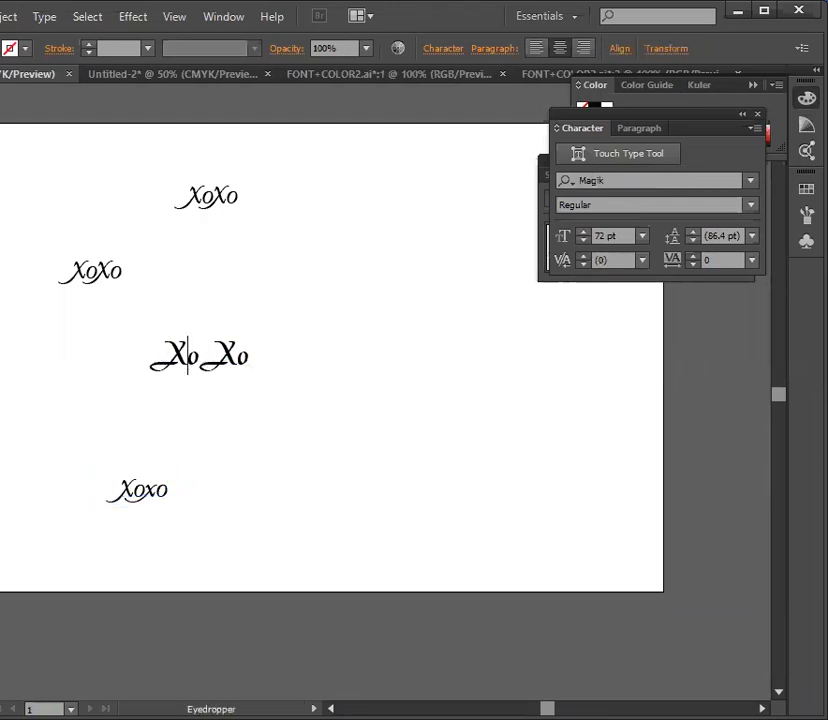
key(v)
Step: Apply the Magik font to the new Xoxo text by sampling the Magik XoXo text with the Eyedropper
click(125, 496)
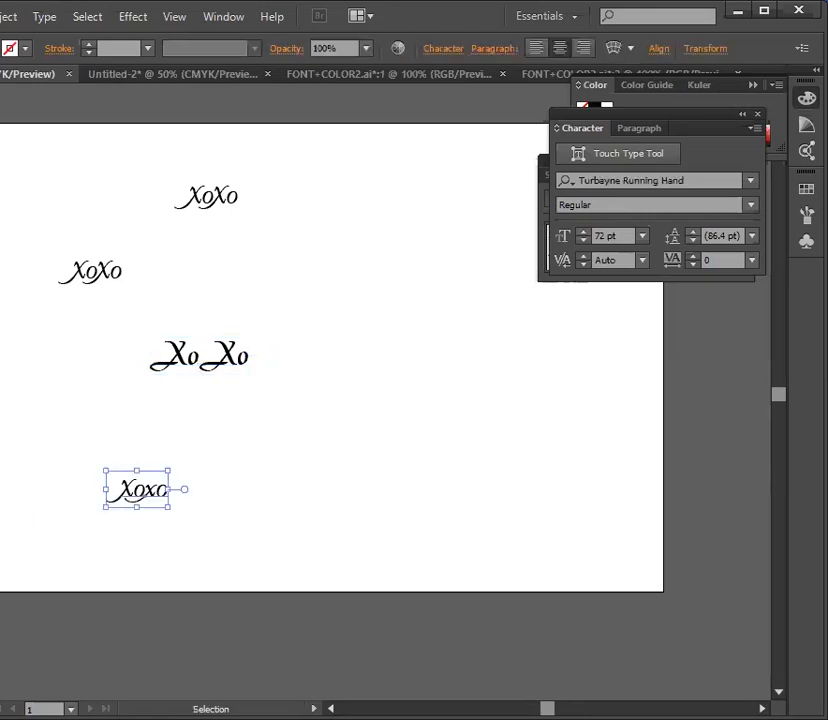
key(i)
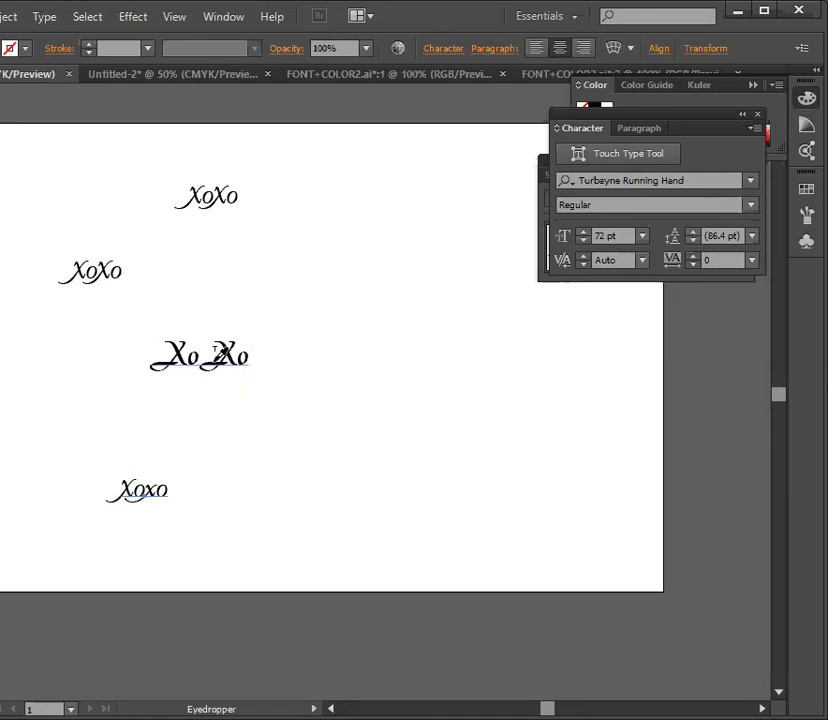
click(222, 350)
key(v)
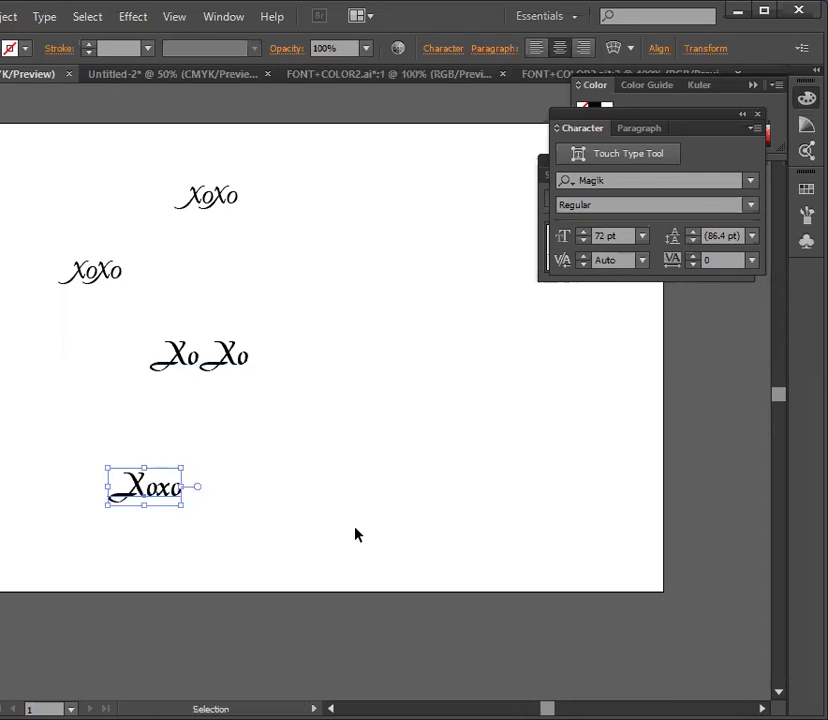
Step: Move the Xoxo text away from the comparison lettering and delete the three older XoXo texts
click(355, 536)
drag(172, 490, 398, 452)
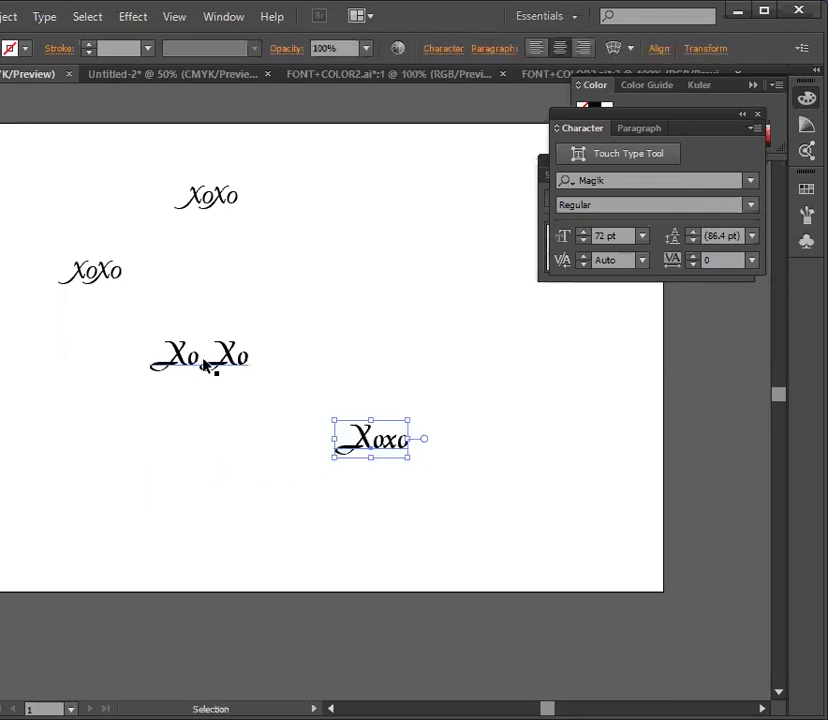
drag(53, 171, 264, 438)
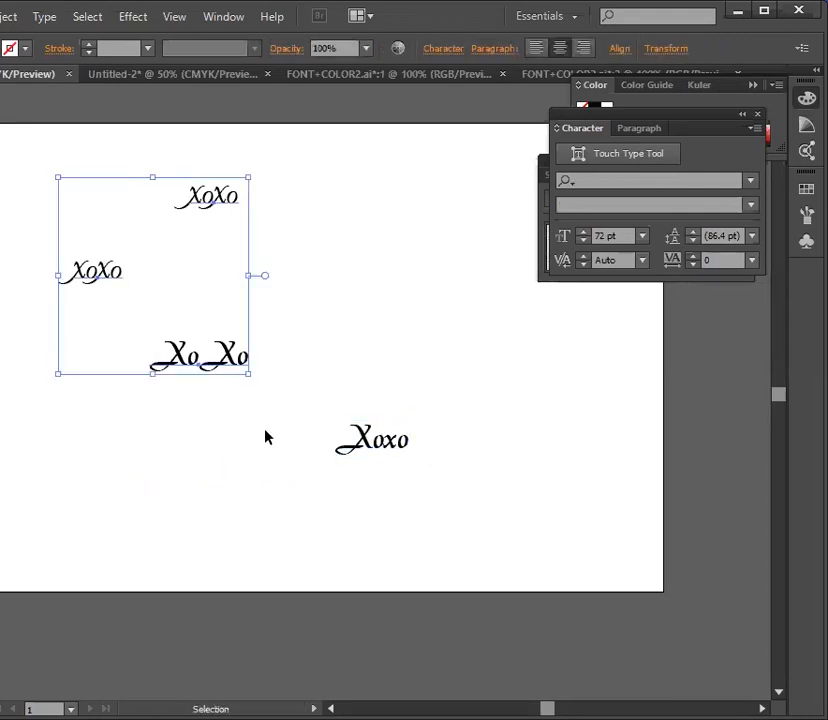
key(Delete)
Step: Try enlarging the Xoxo text to about 271 pt, and undo the scaling
drag(377, 434, 144, 297)
drag(320, 398, 275, 340)
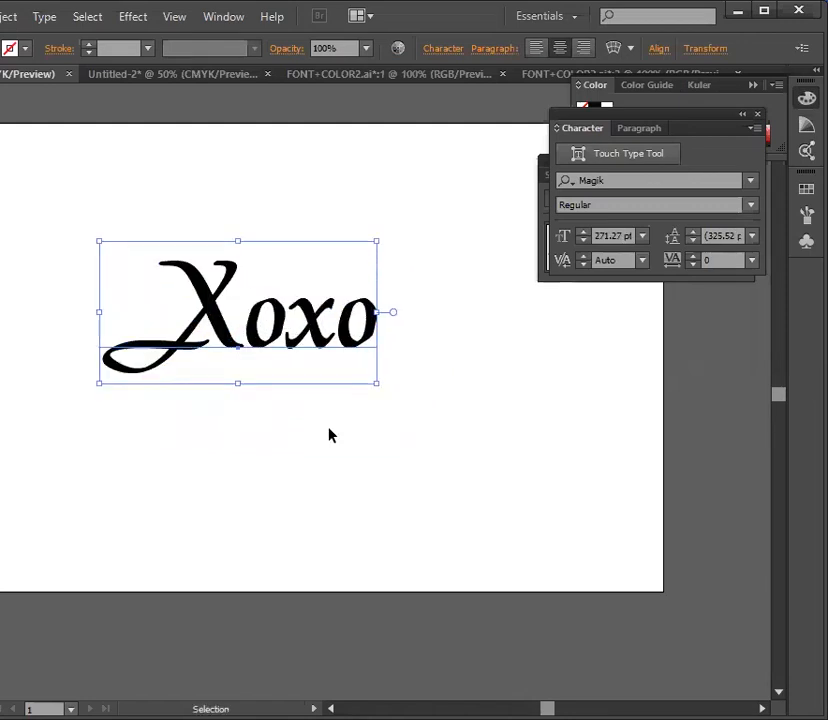
key(ctrl+z)
key(ctrl+z)
key(ctrl+z)
click(210, 354)
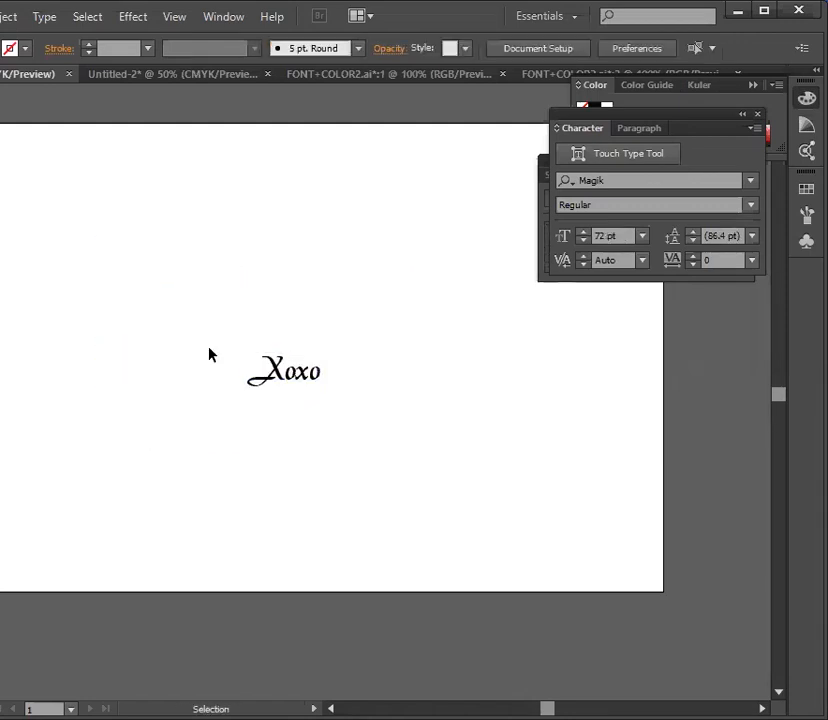
Step: Convert the Xoxo text to outlines and ungroup it into separate letters
drag(291, 389, 235, 302)
right_click(233, 298)
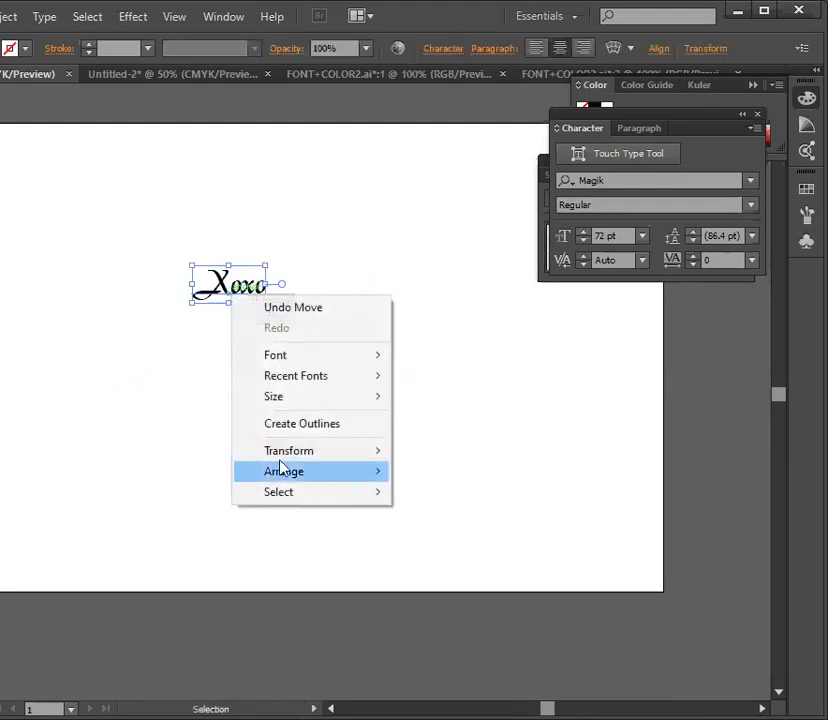
click(338, 426)
right_click(254, 389)
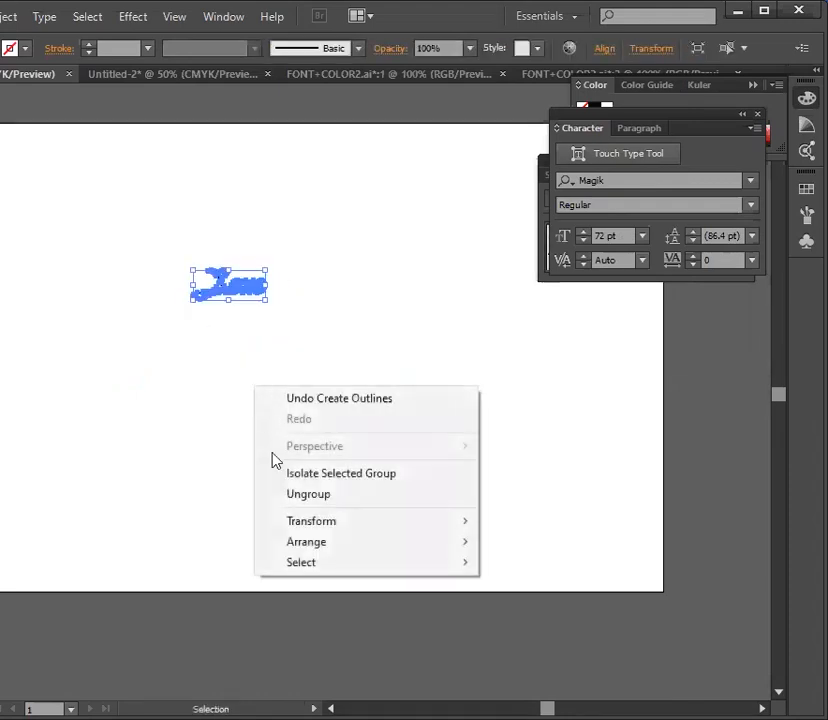
click(338, 495)
click(170, 471)
Step: Draw a straight horizontal line with the Pen tool from the base of the X to just past the last o
key(p)
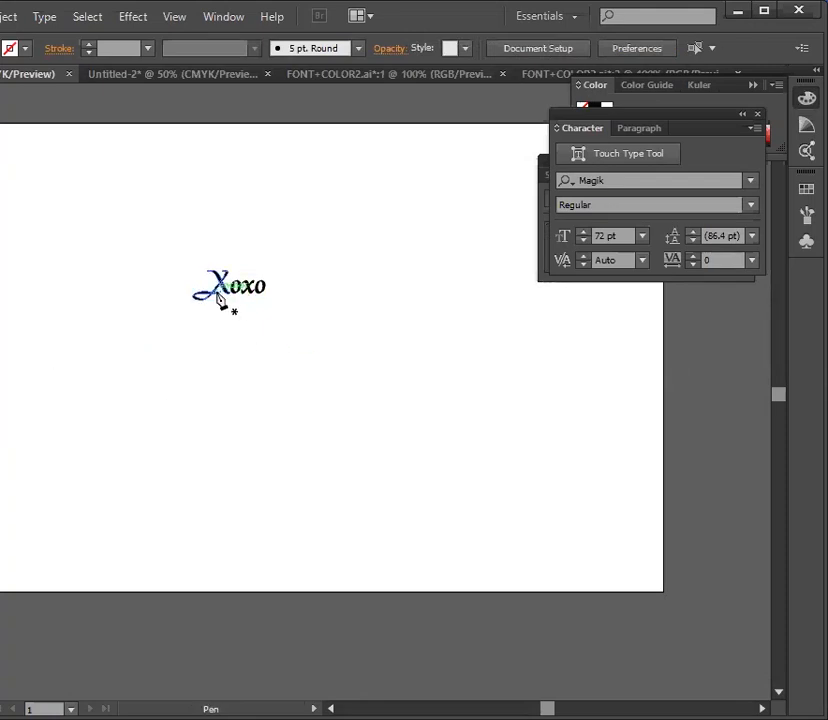
click(215, 293)
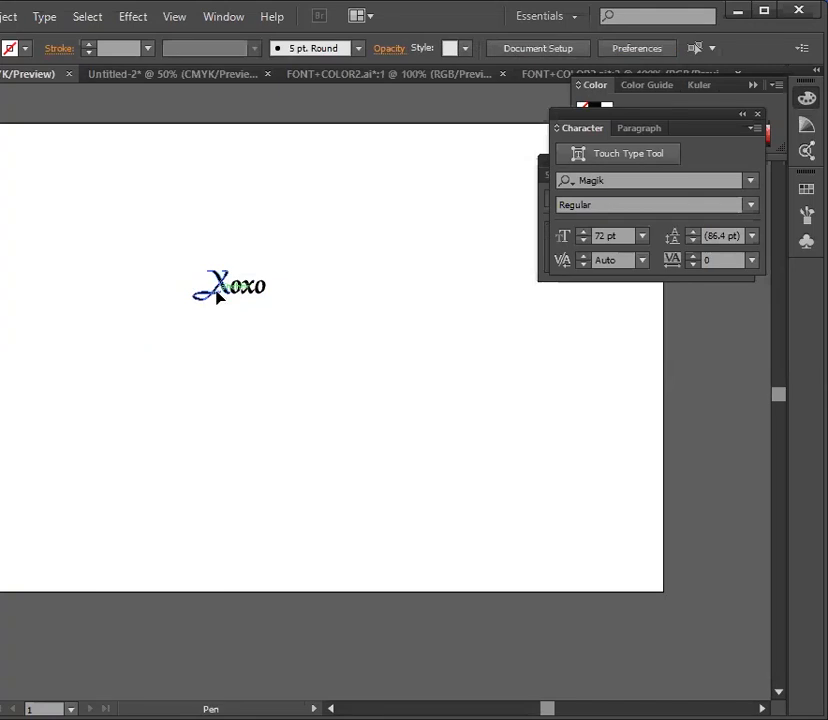
click(276, 294)
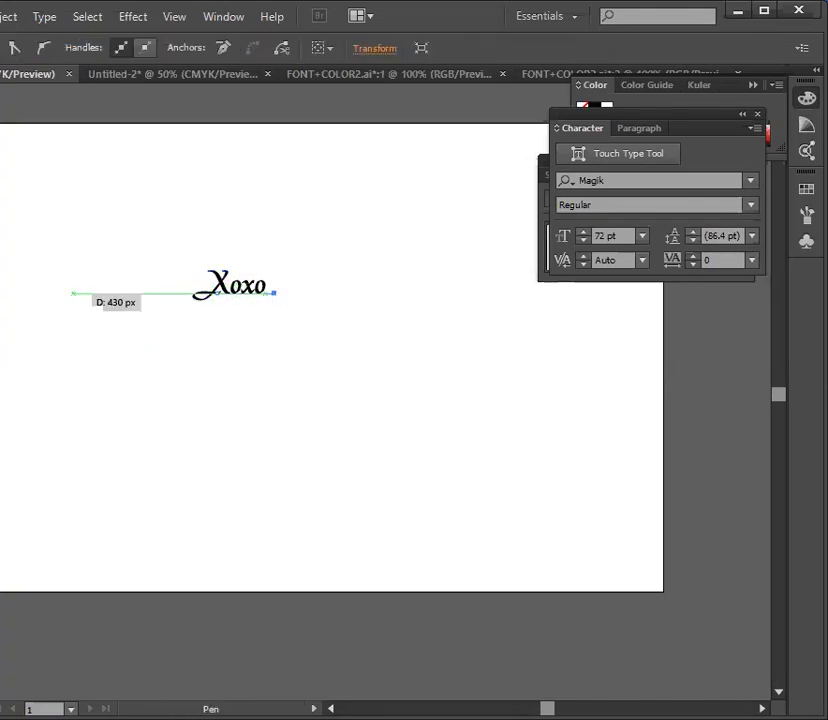
key(v)
click(220, 430)
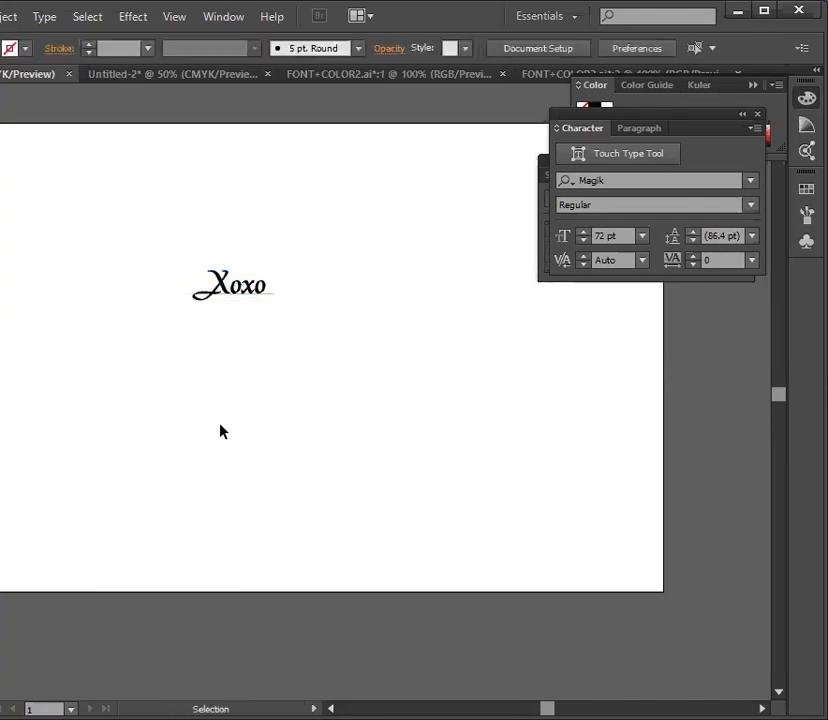
Step: Give the horizontal line under Xoxo a black stroke and increase its weight to 3 pt
click(275, 296)
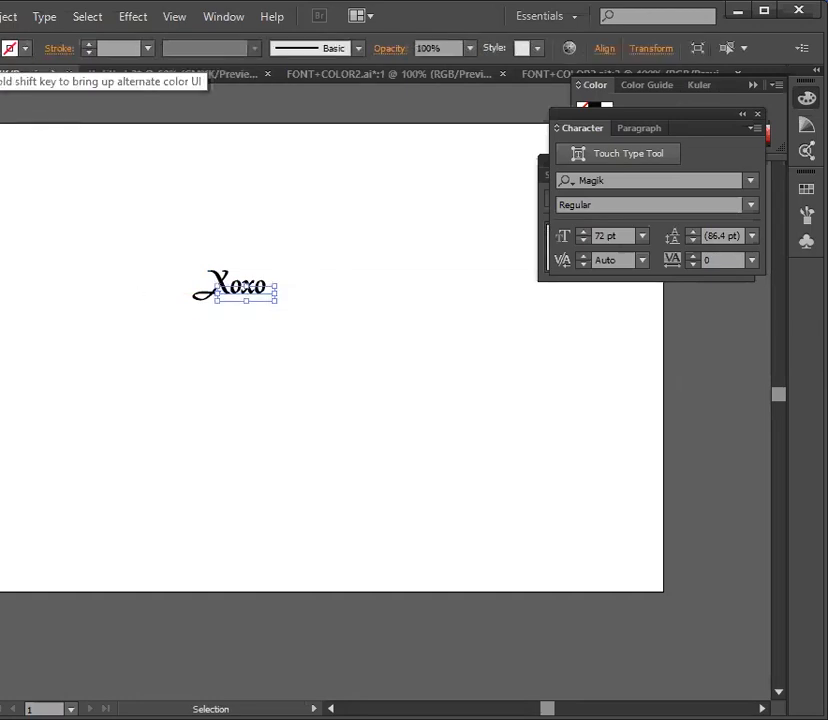
click(25, 48)
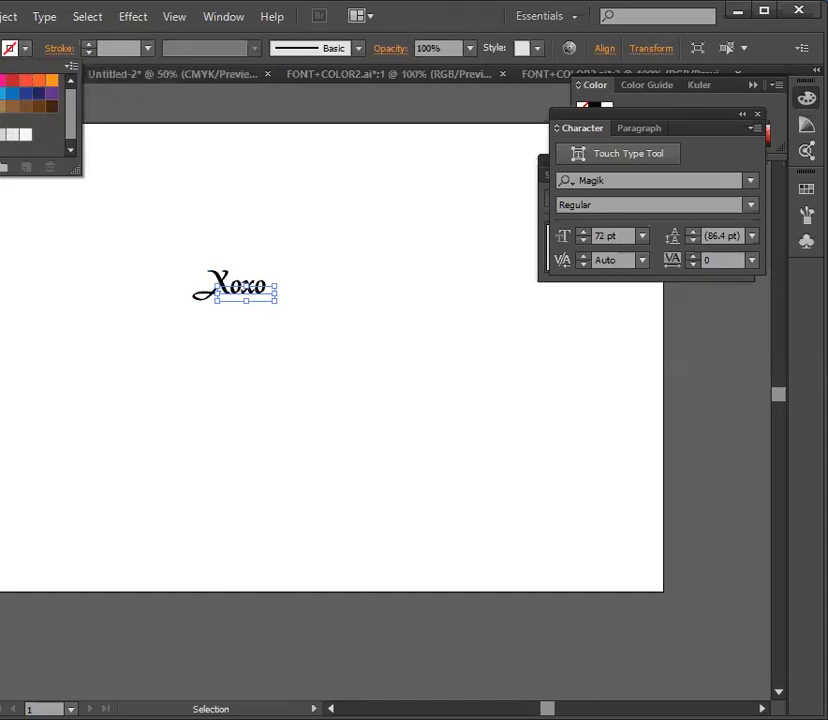
click(0, 80)
click(148, 48)
click(155, 152)
click(105, 250)
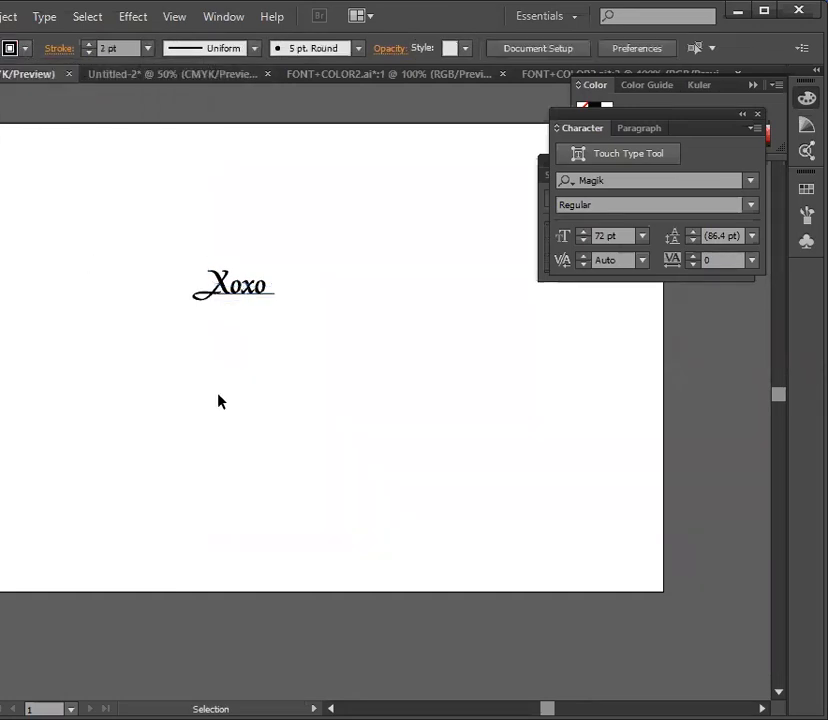
click(273, 295)
click(150, 48)
click(170, 152)
click(336, 297)
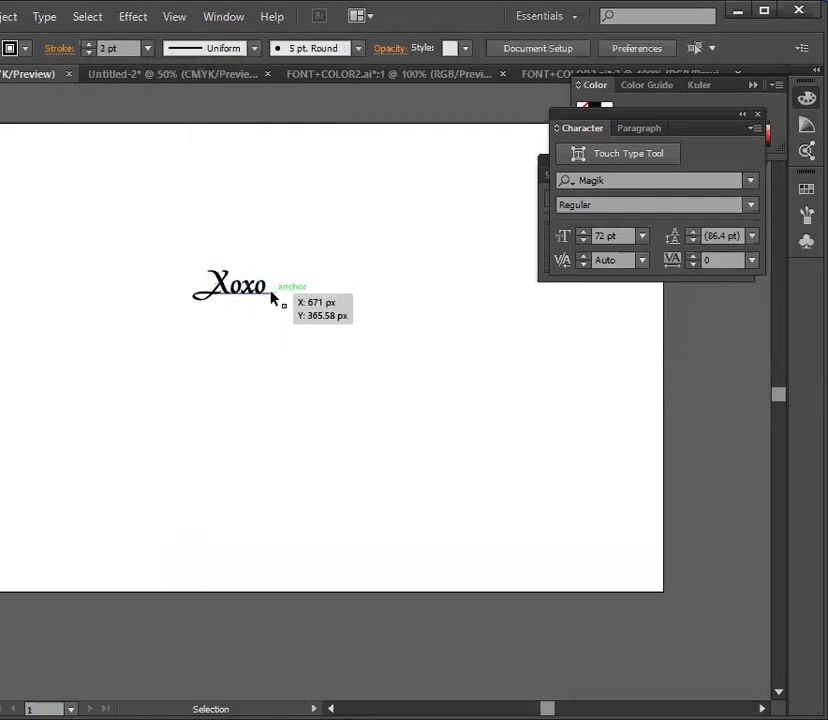
Step: Remove the line under the lettering and undo the trial move of a letter
click(272, 296)
click(312, 326)
drag(248, 287, 255, 349)
key(ctrl+z)
click(155, 364)
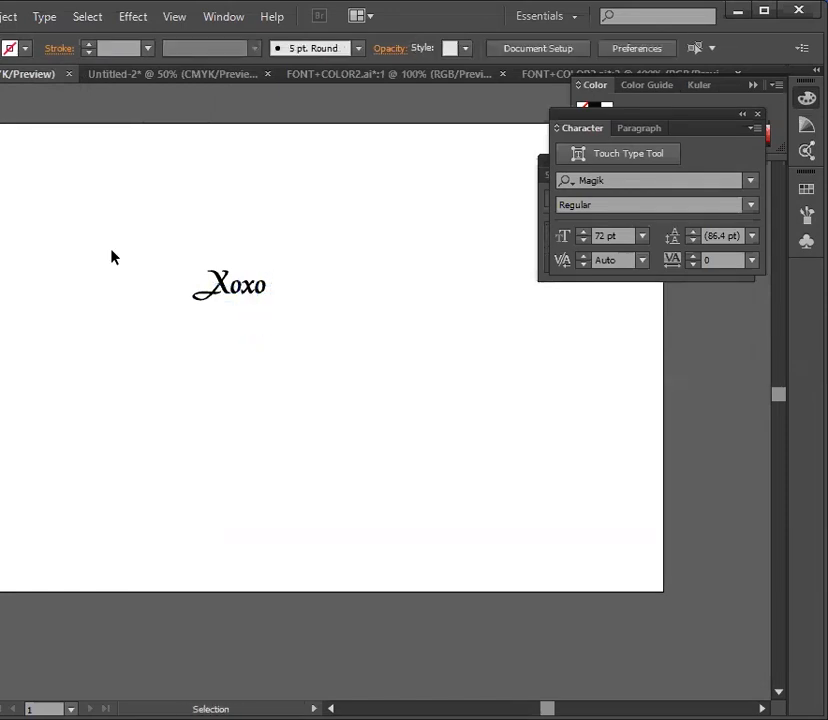
Step: Select all the outlined Xoxo letters and enlarge them proportionally to about three times their size
drag(113, 257, 378, 398)
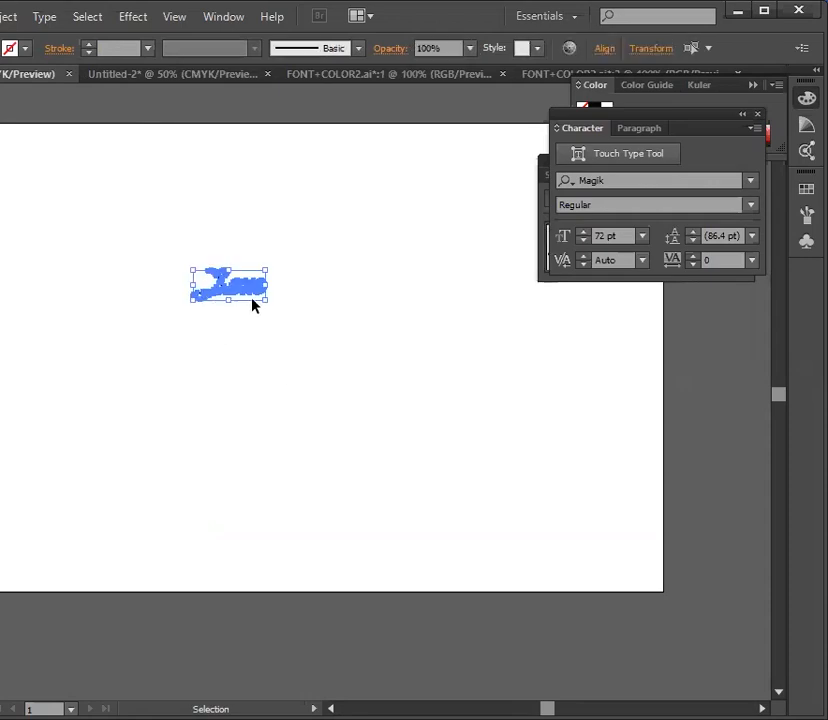
drag(265, 303, 350, 440)
click(397, 486)
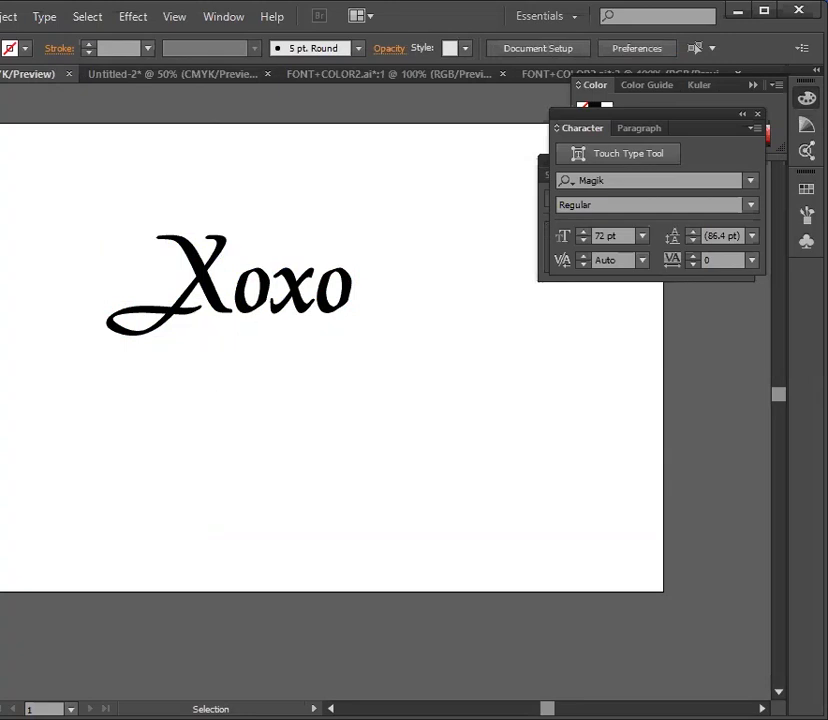
key(t)
click(104, 444)
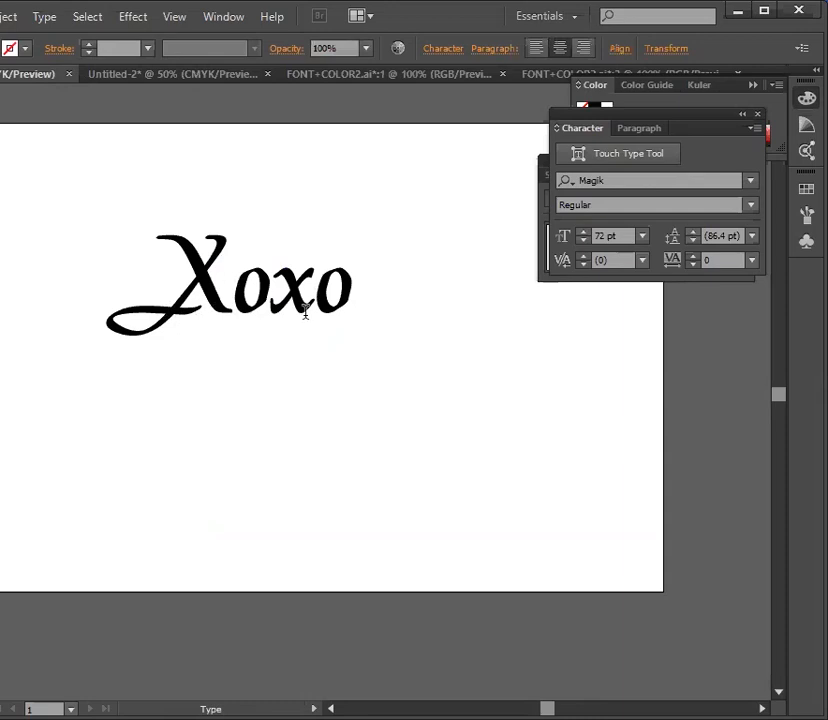
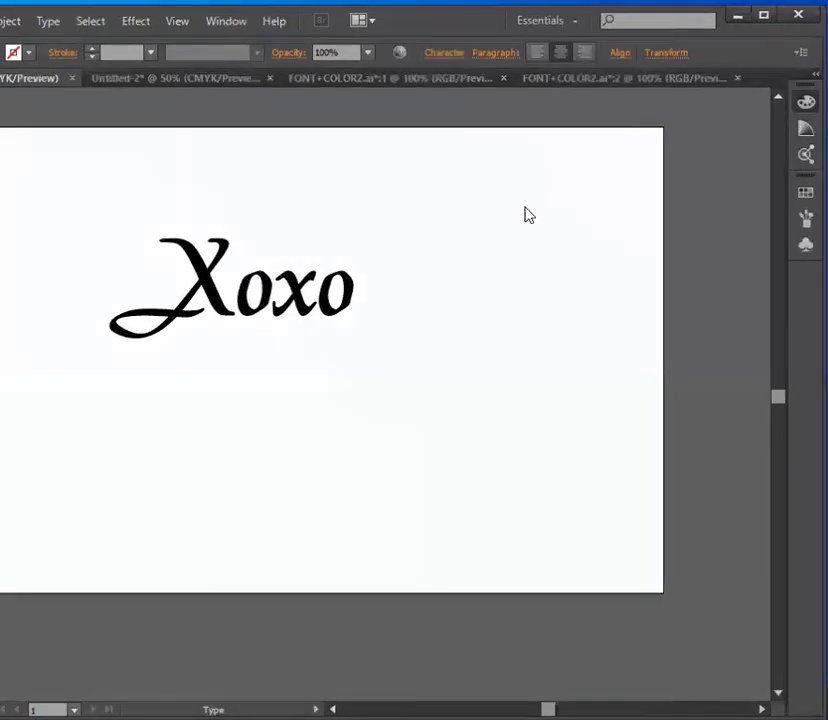
key(super+d)
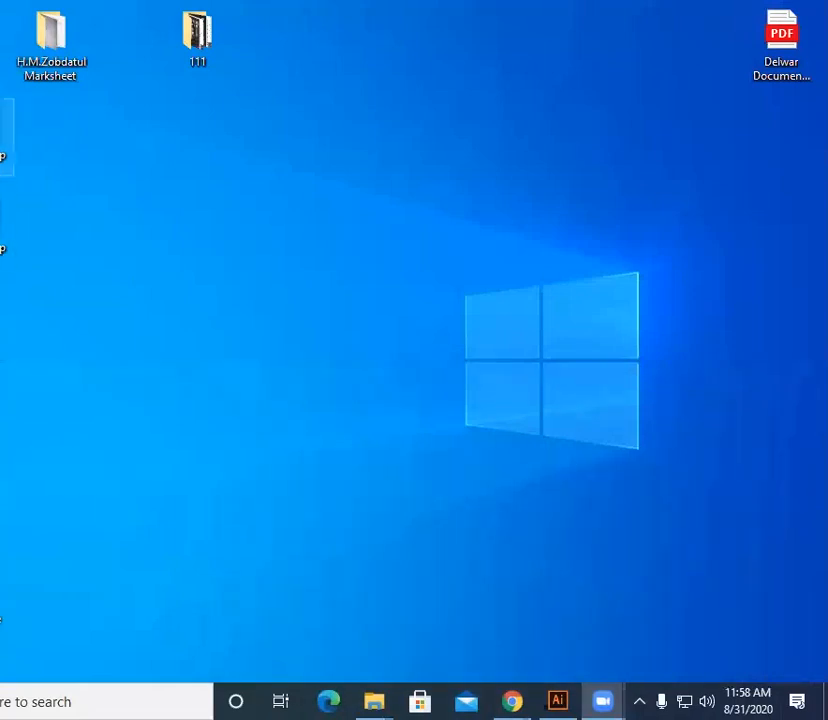
key(super+e)
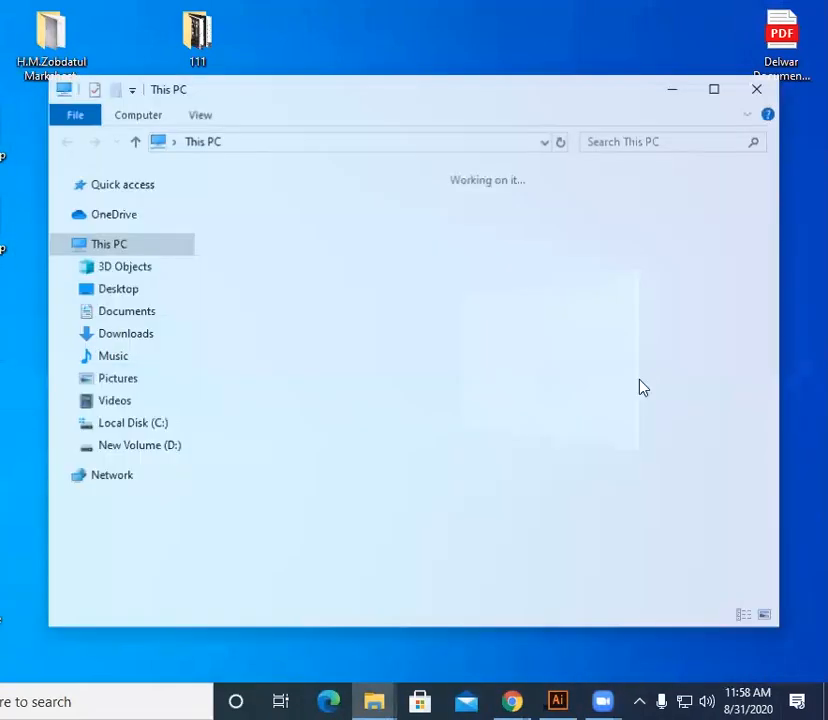
click(759, 87)
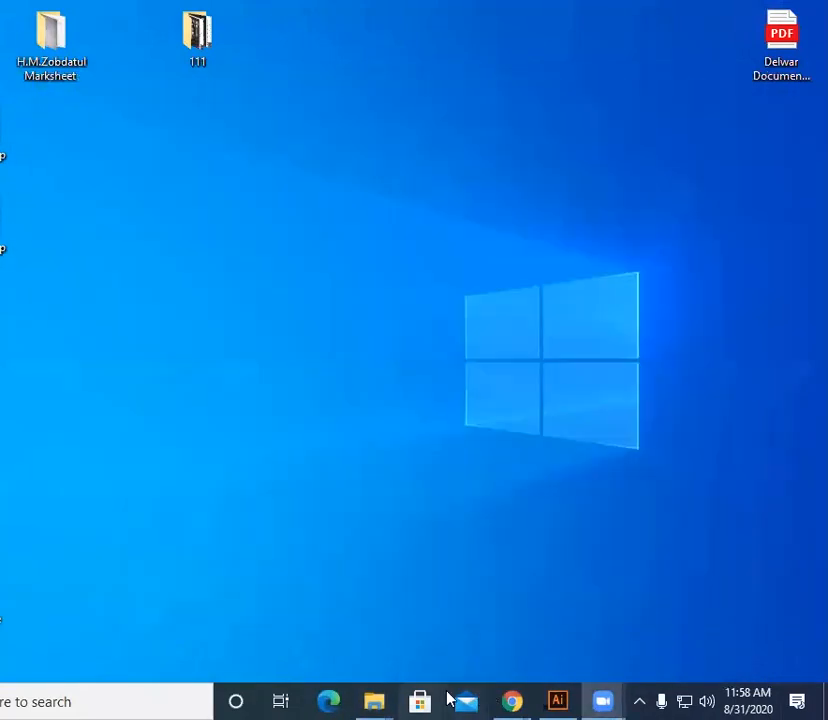
click(548, 700)
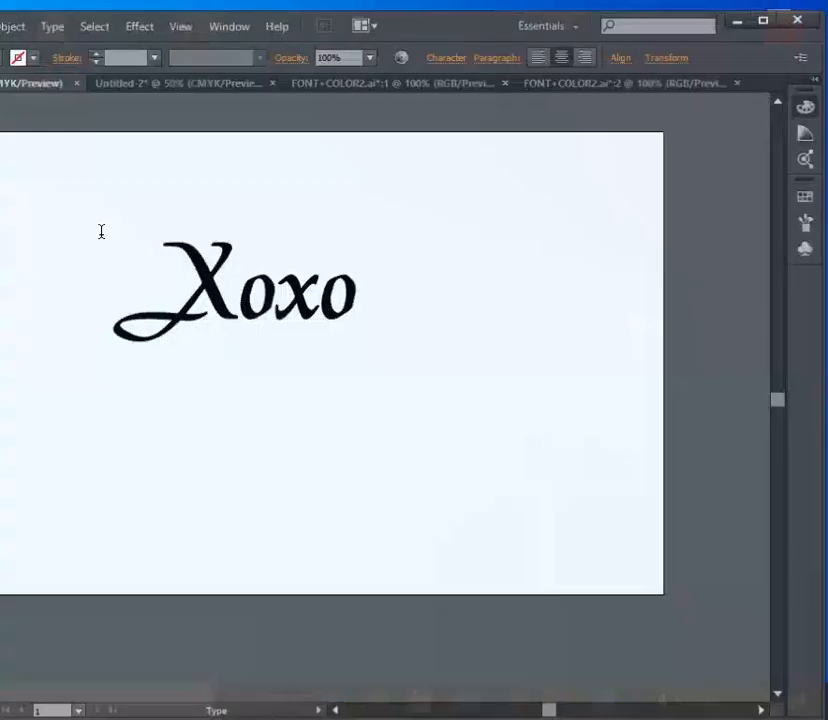
Step: Copy the font name Montserrat Alternates from the BREAK TIME text in the Untitled-2 document
click(130, 87)
key(t)
key(v)
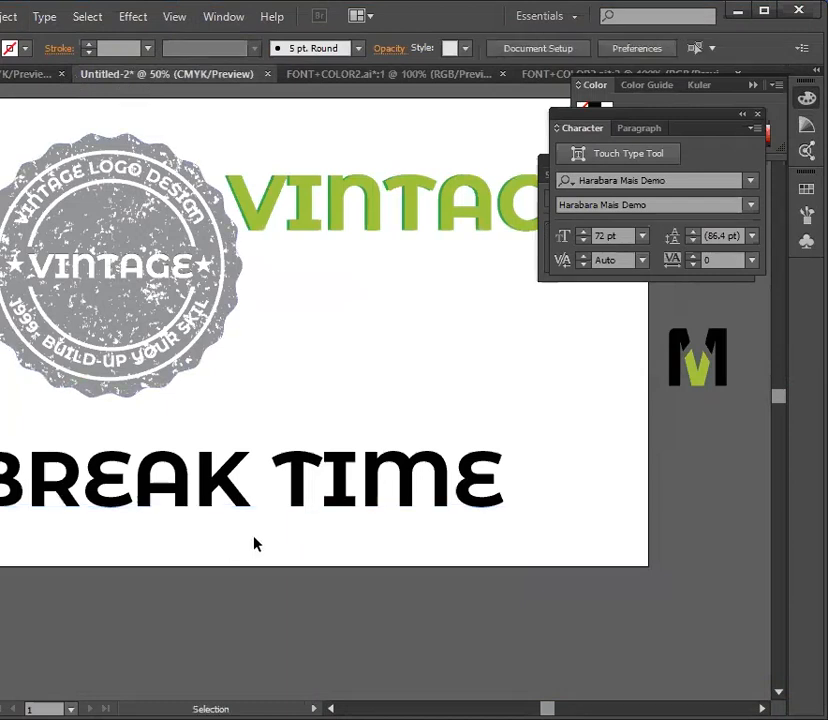
click(286, 499)
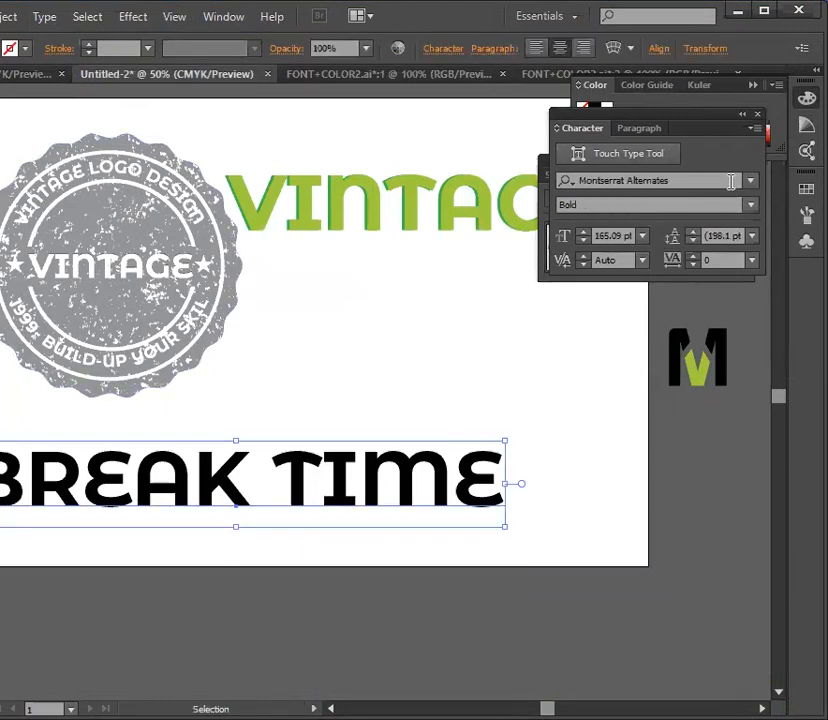
click(675, 181)
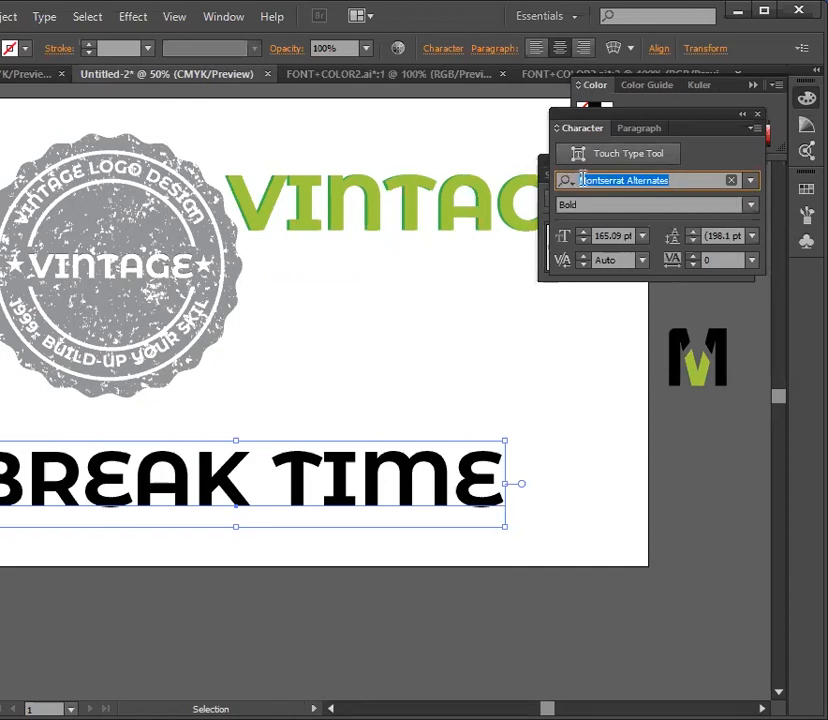
right_click(581, 180)
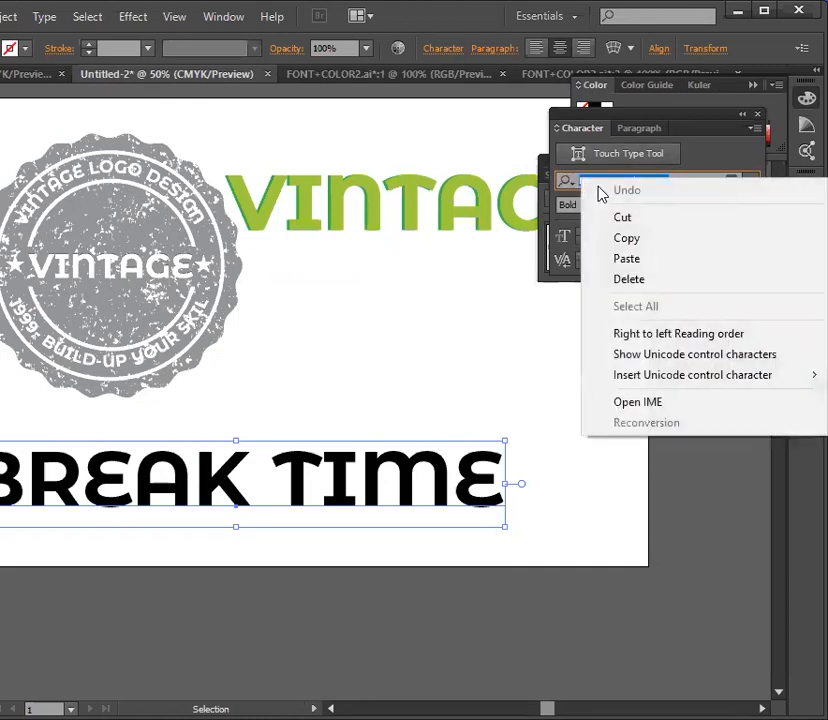
click(632, 240)
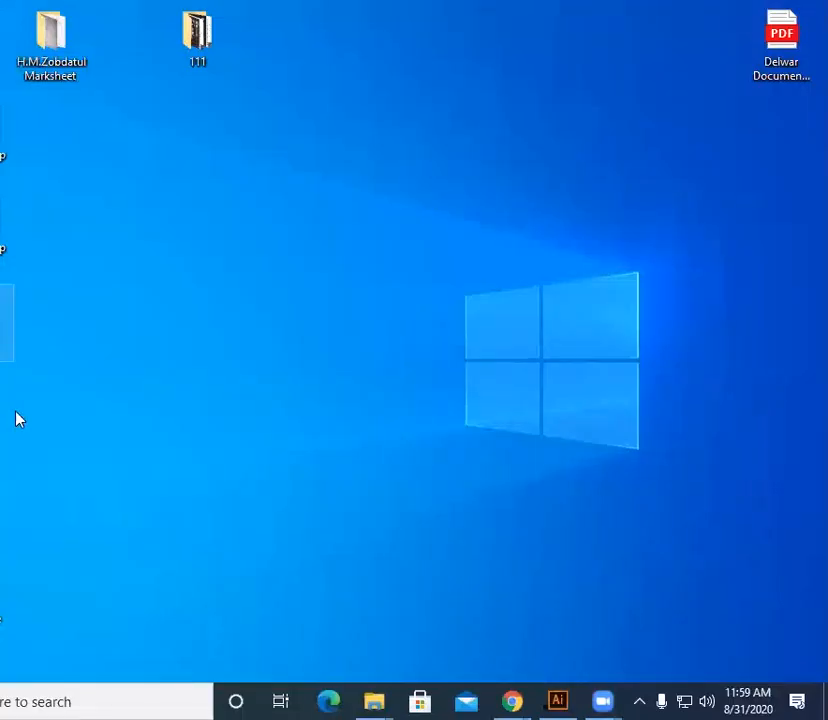
Step: Switch to Chrome, go to Facebook in a maximized window and open the L4RJGD109 group chat
click(512, 702)
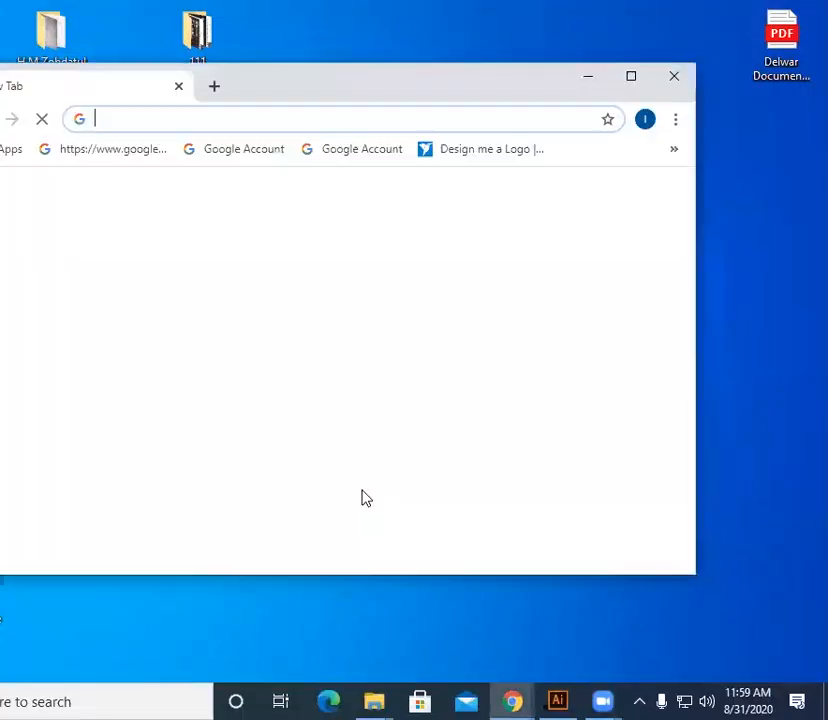
click(216, 545)
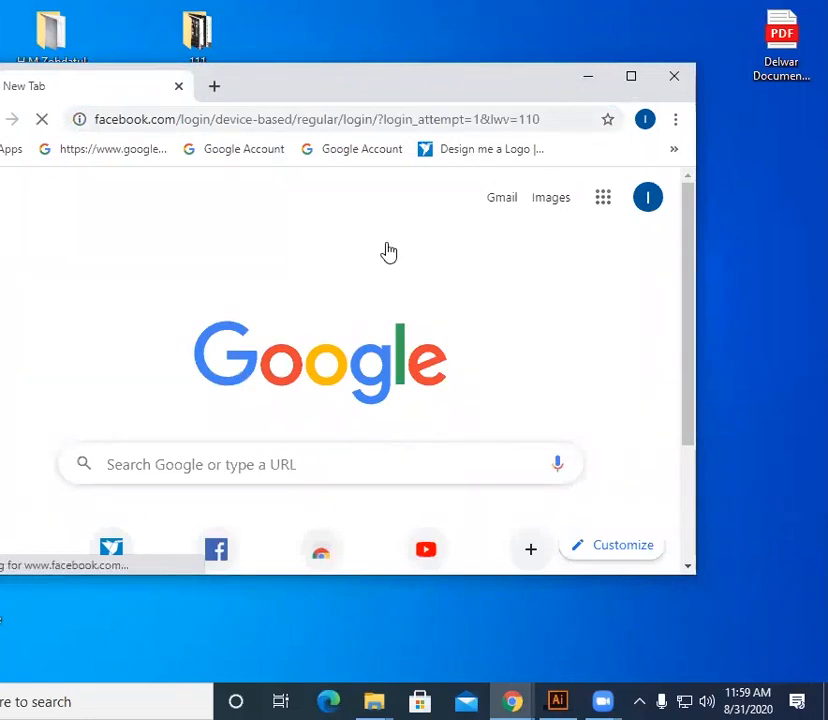
click(631, 76)
click(686, 87)
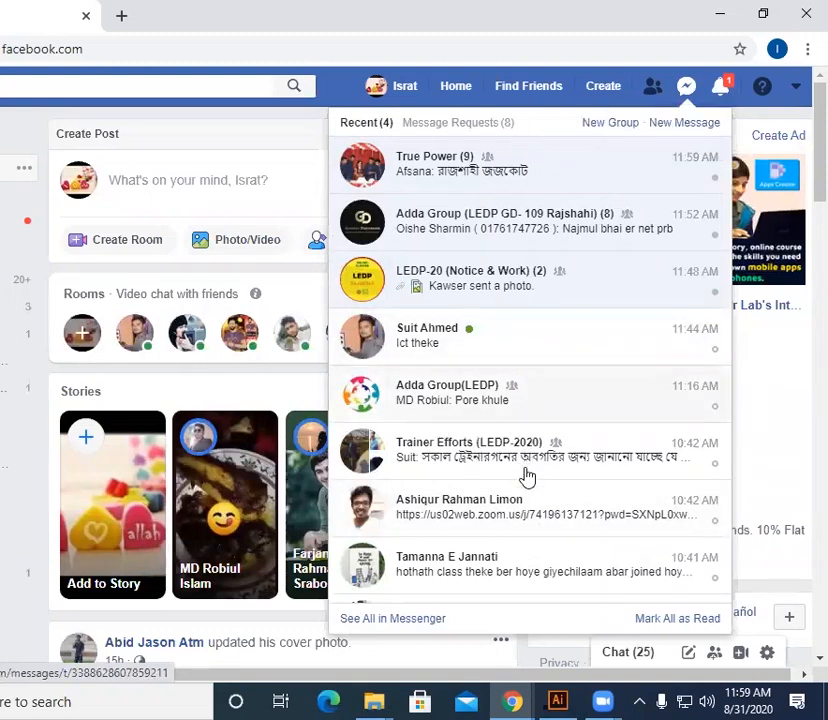
scroll(518, 550, down, 2)
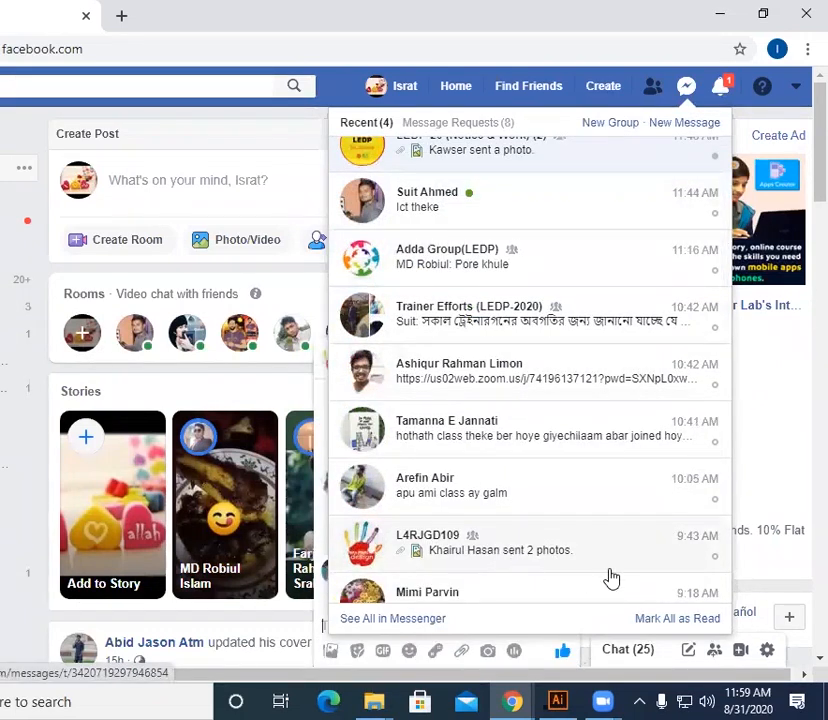
click(16, 128)
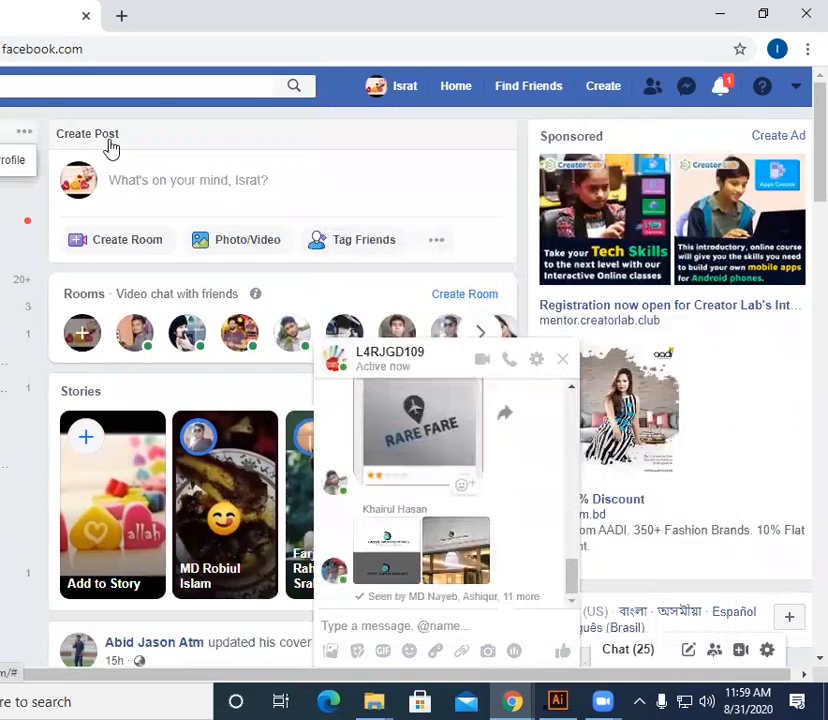
Step: Paste the copied font name Montserrat Alternates into the group chat and send it
click(416, 623)
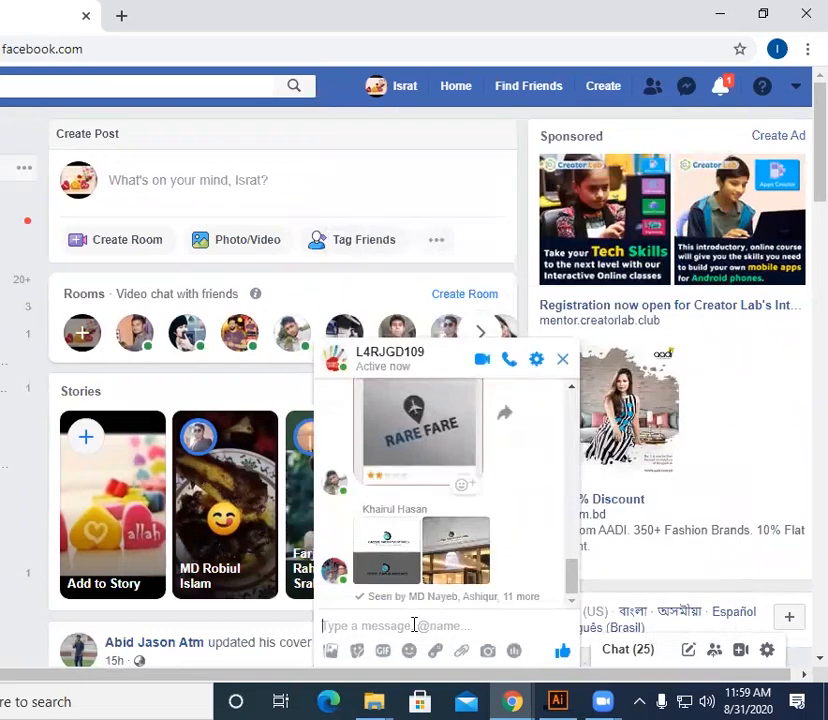
right_click(414, 626)
click(456, 477)
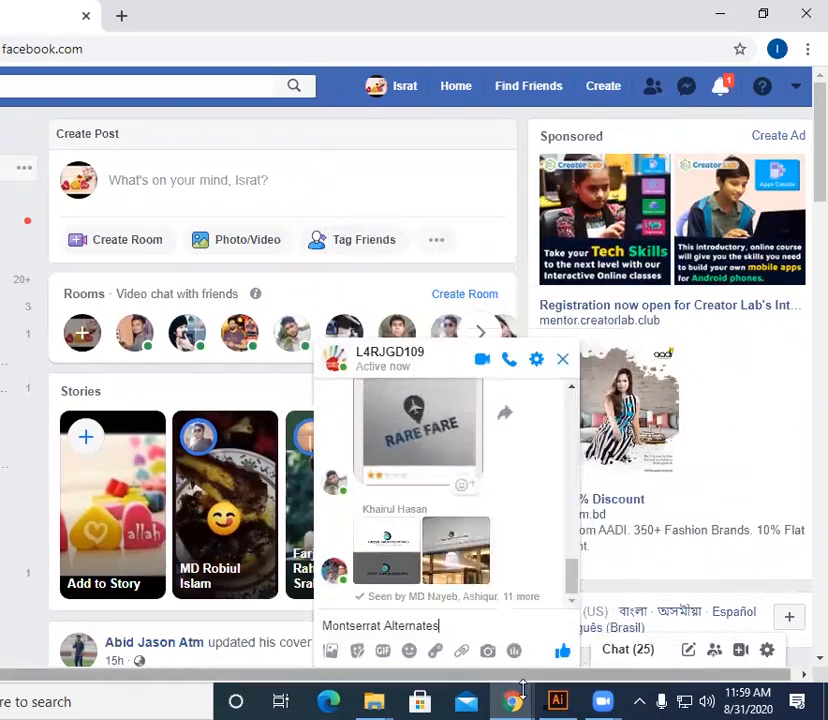
click(560, 652)
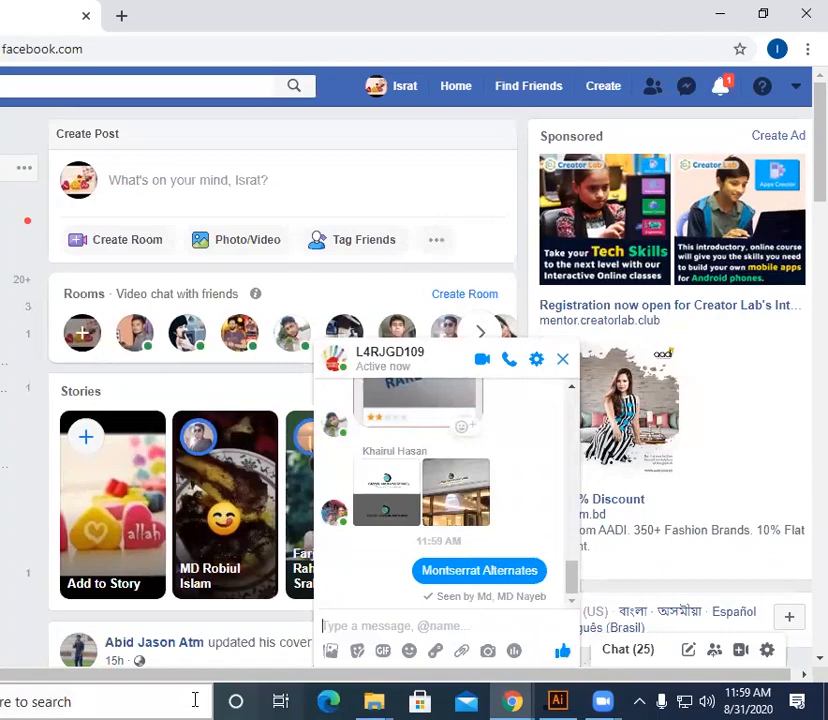
Step: Switch back to Illustrator, return to the document with the Xoxo lettering and clear the selection
click(508, 701)
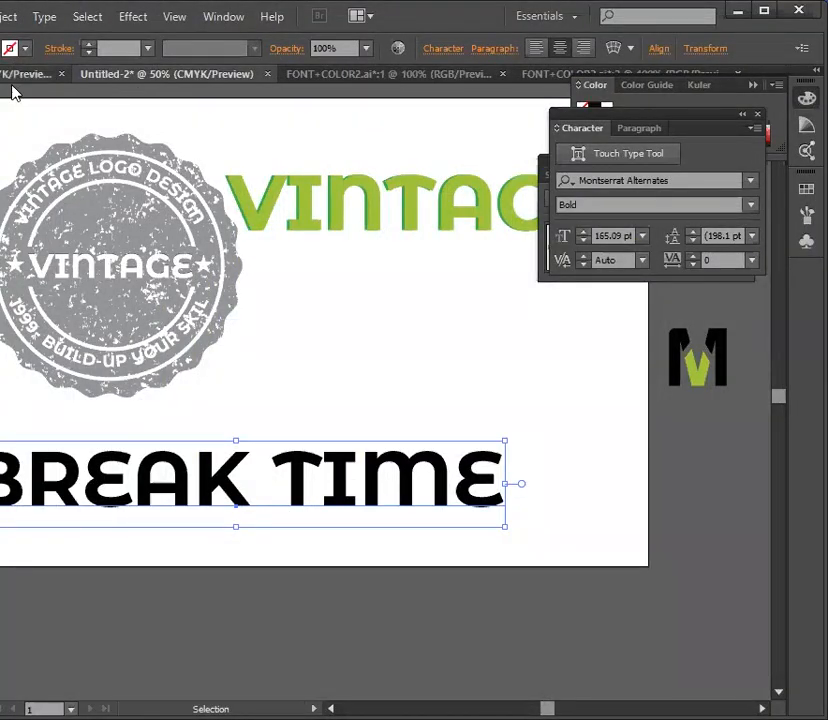
click(14, 77)
click(253, 476)
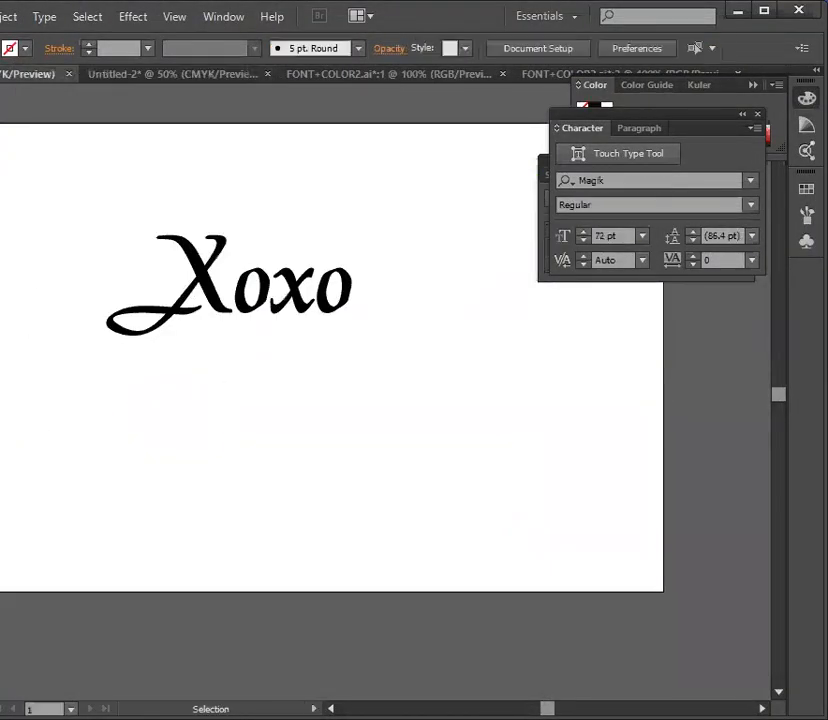
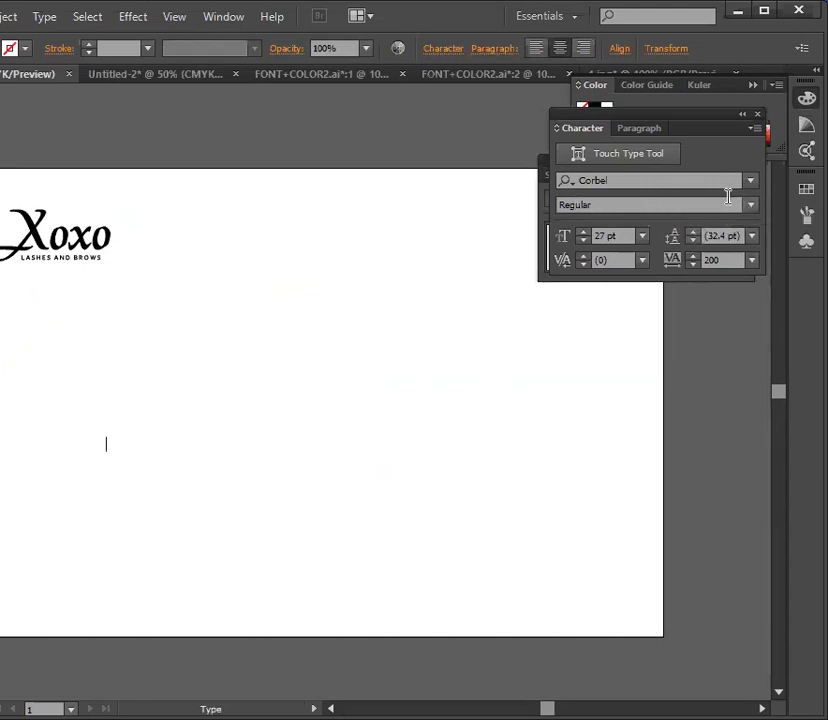
Step: Set the new text's size to 72 pt and its font to Fontleroy Brown NF
click(643, 246)
click(650, 573)
click(751, 181)
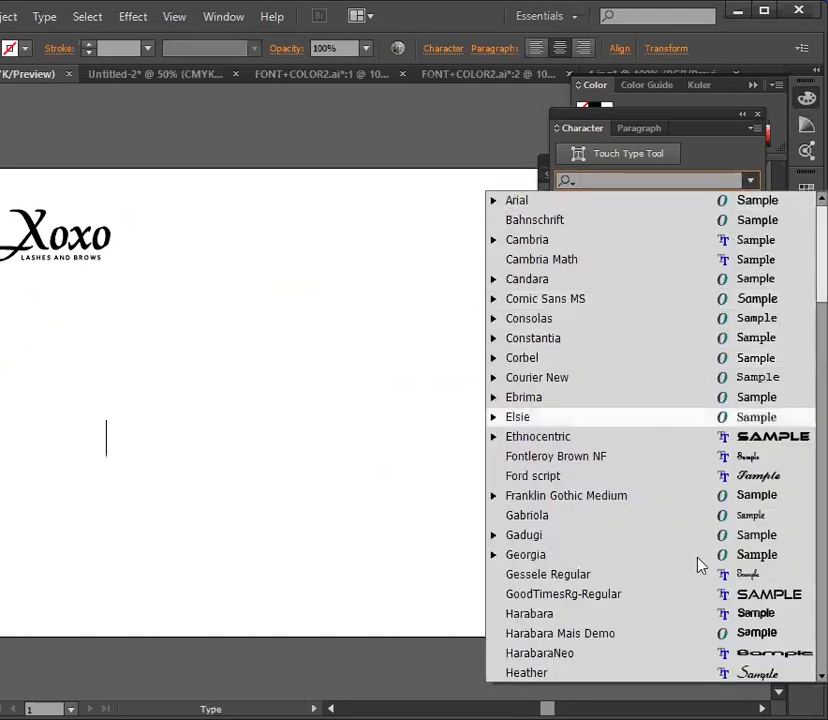
click(627, 461)
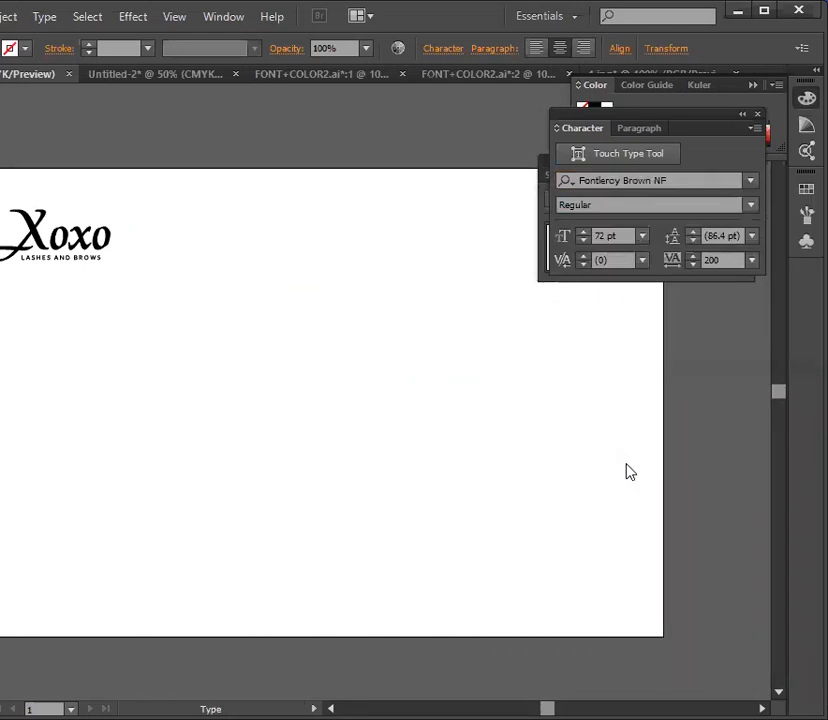
Step: Enter the text XoXo with both X letters capitalised and both o letters lowercase
text(X)
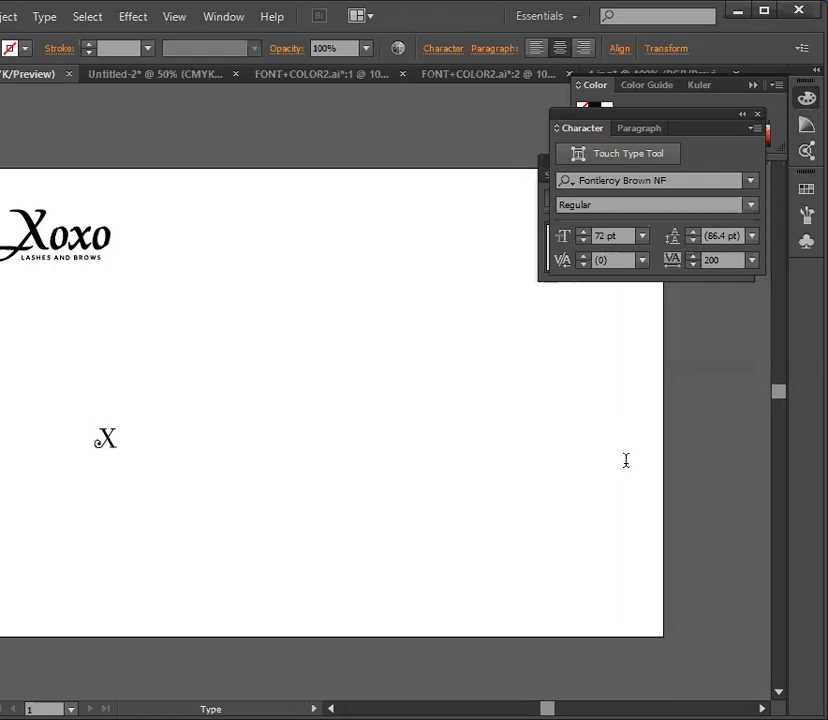
text(o)
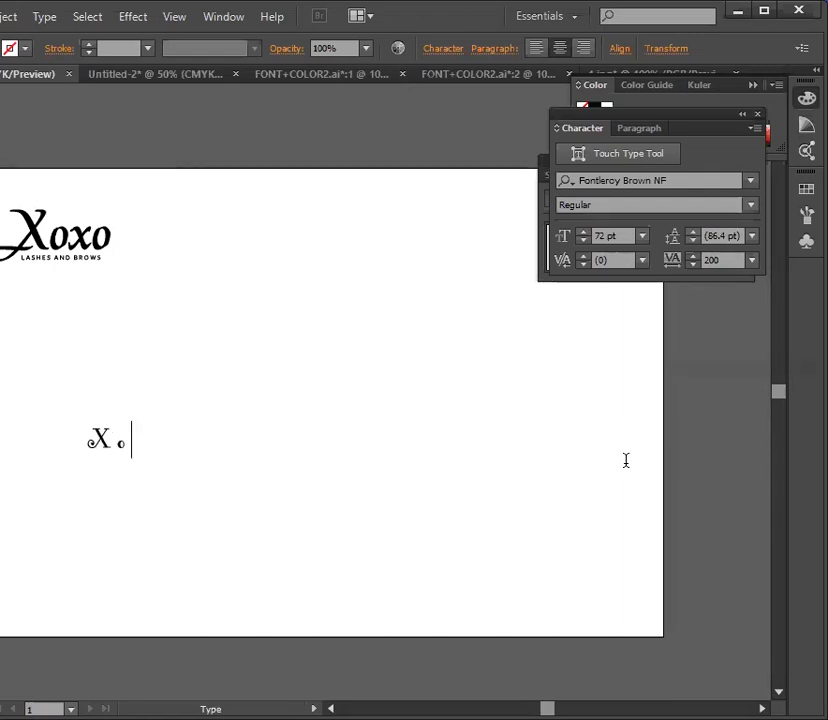
text(z)
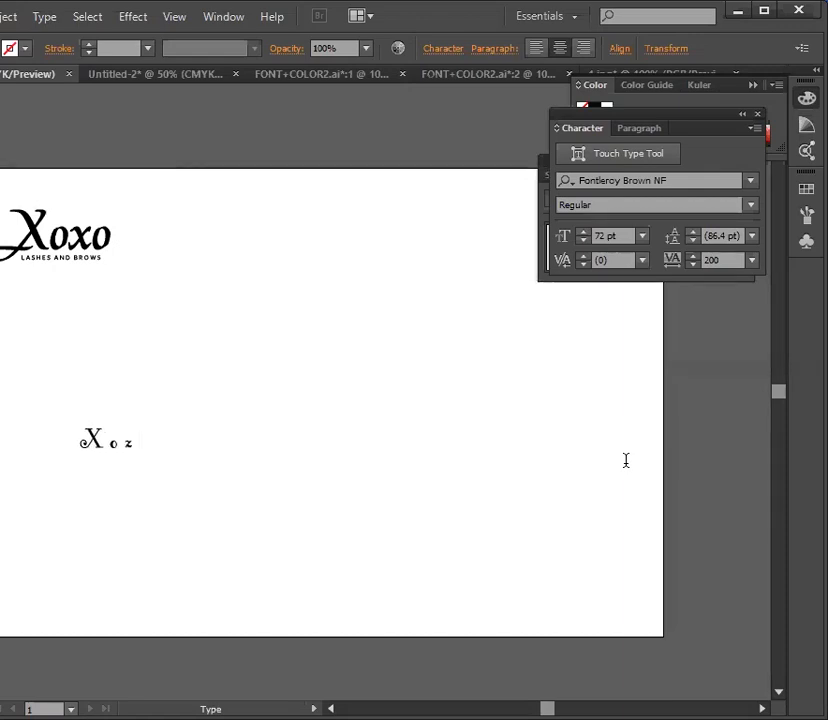
key(BackSpace)
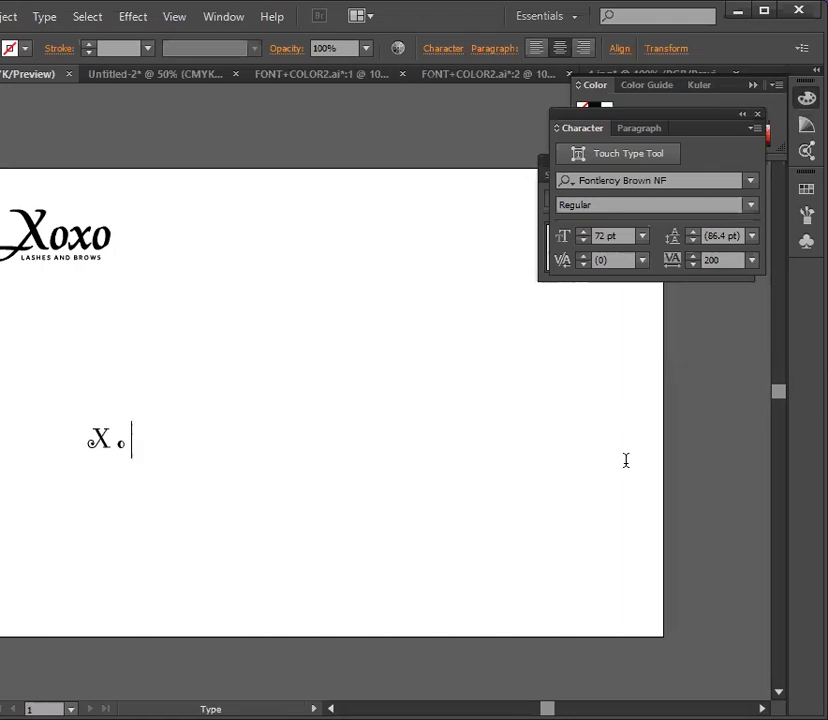
text(x)
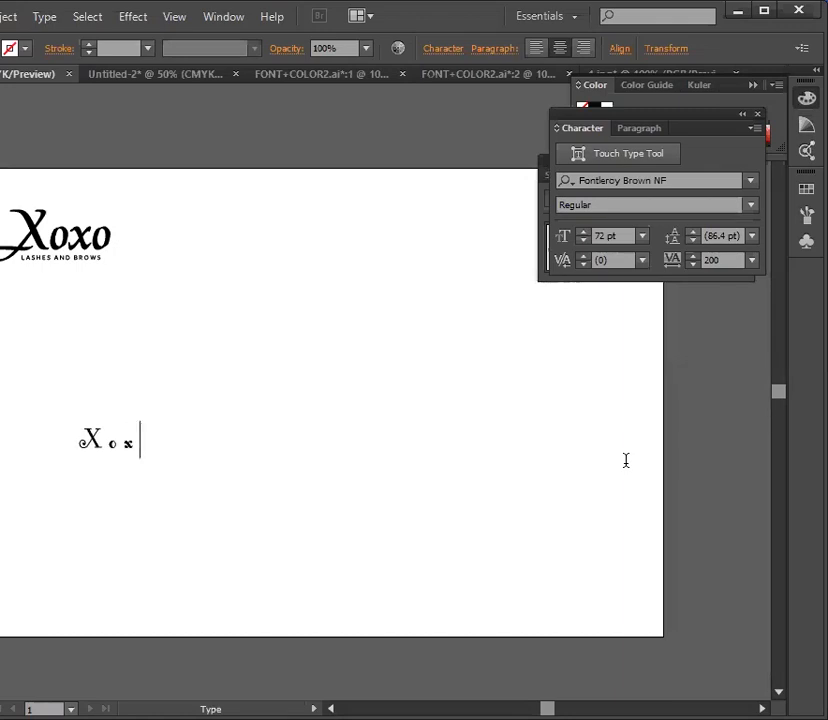
key(BackSpace)
text(X)
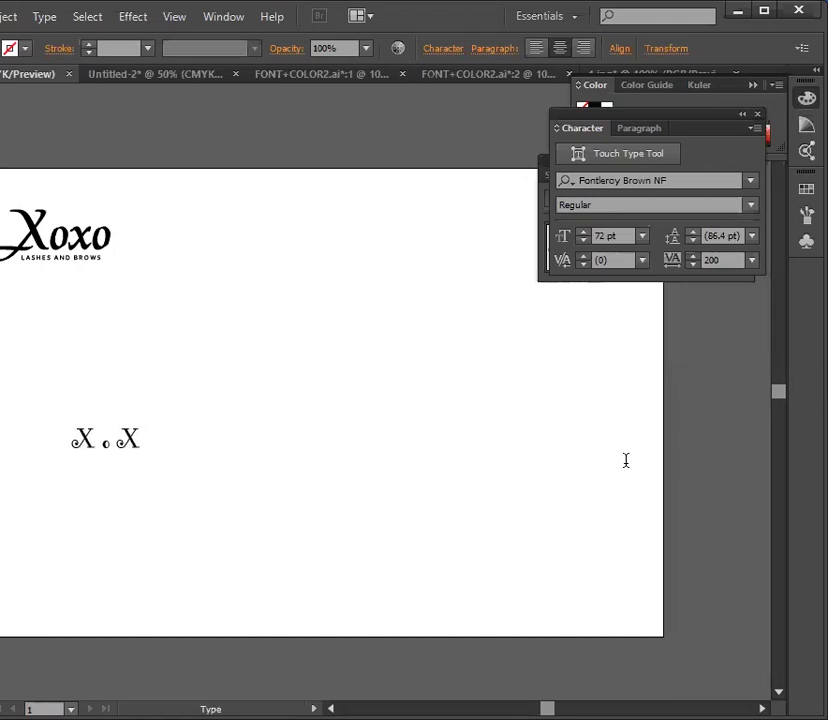
text(O)
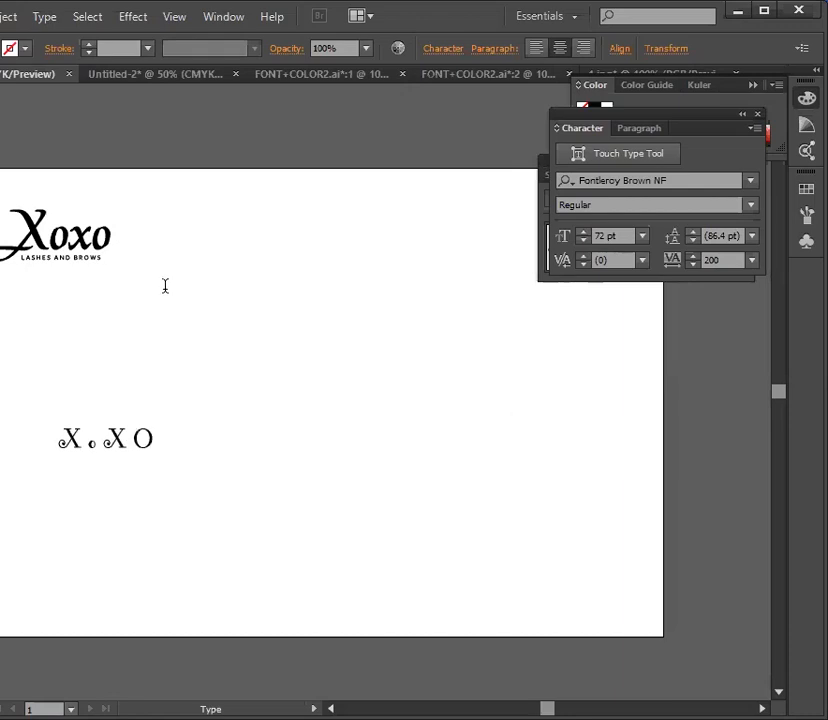
key(BackSpace)
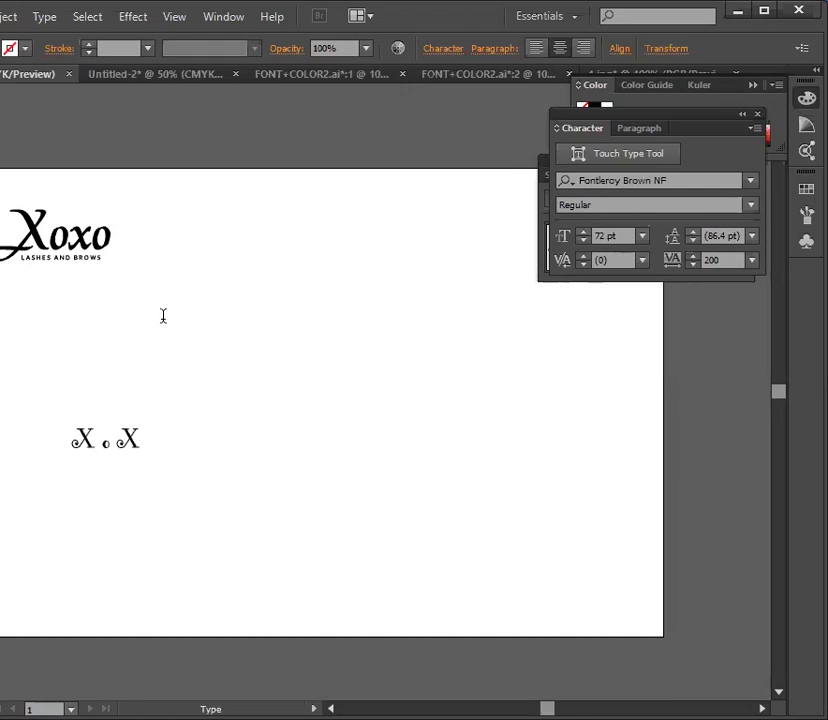
text(O)
key(BackSpace)
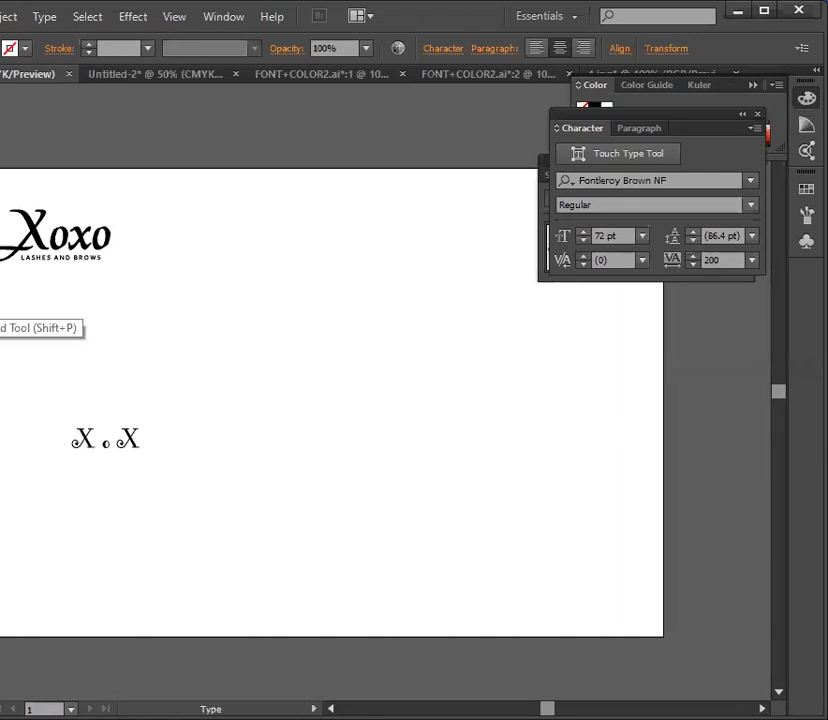
text(o)
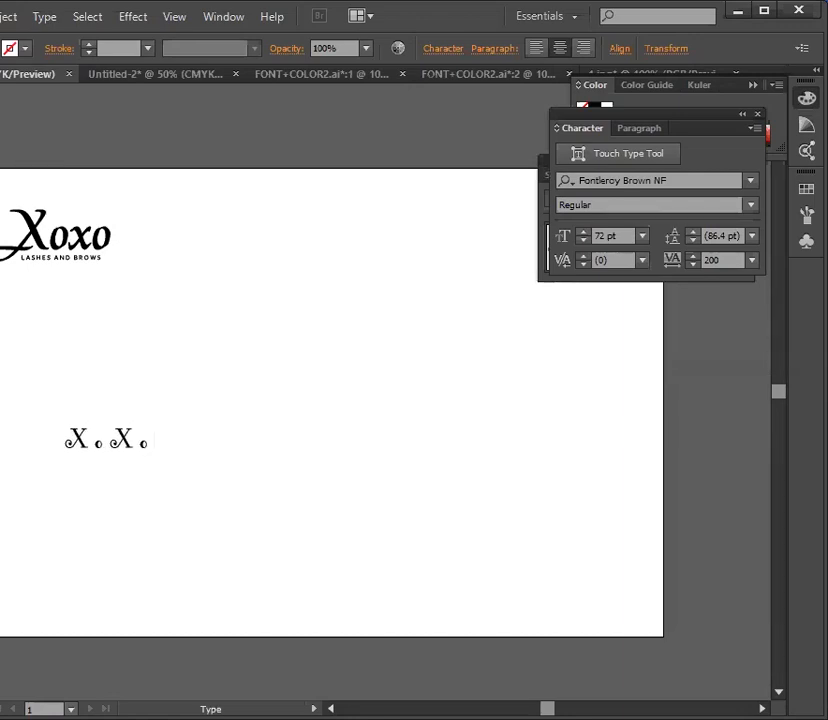
key(Escape)
Step: Set the tracking of the XoXo text to 0
click(752, 260)
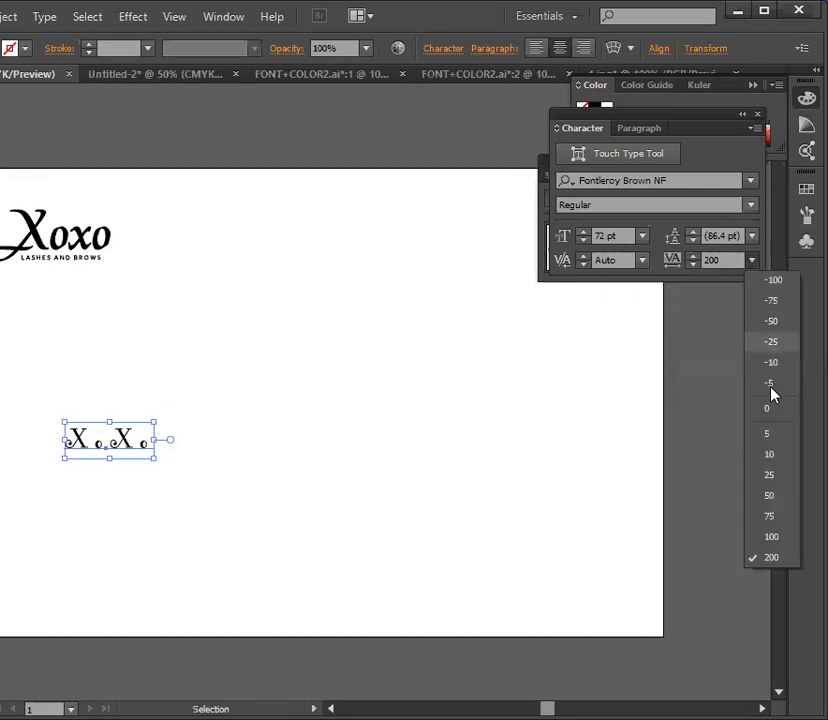
click(778, 410)
click(250, 476)
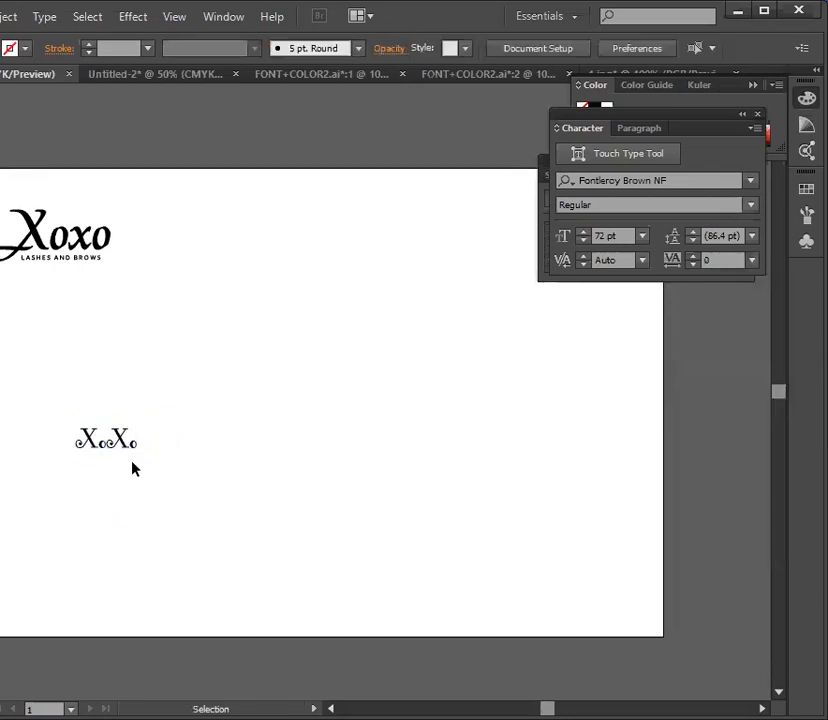
Step: Try the Gessele Regular font on the XoXo text
click(116, 436)
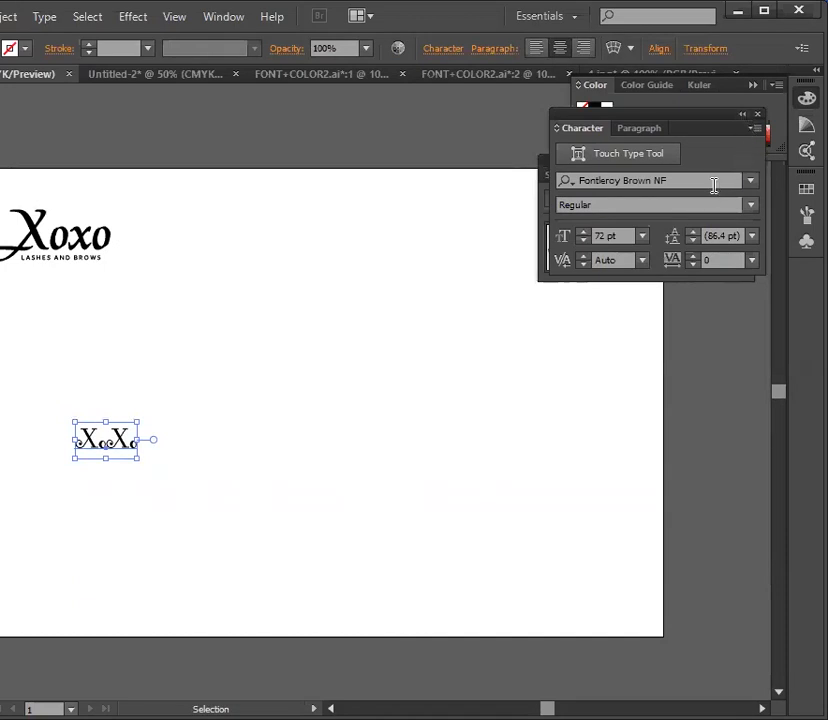
click(721, 187)
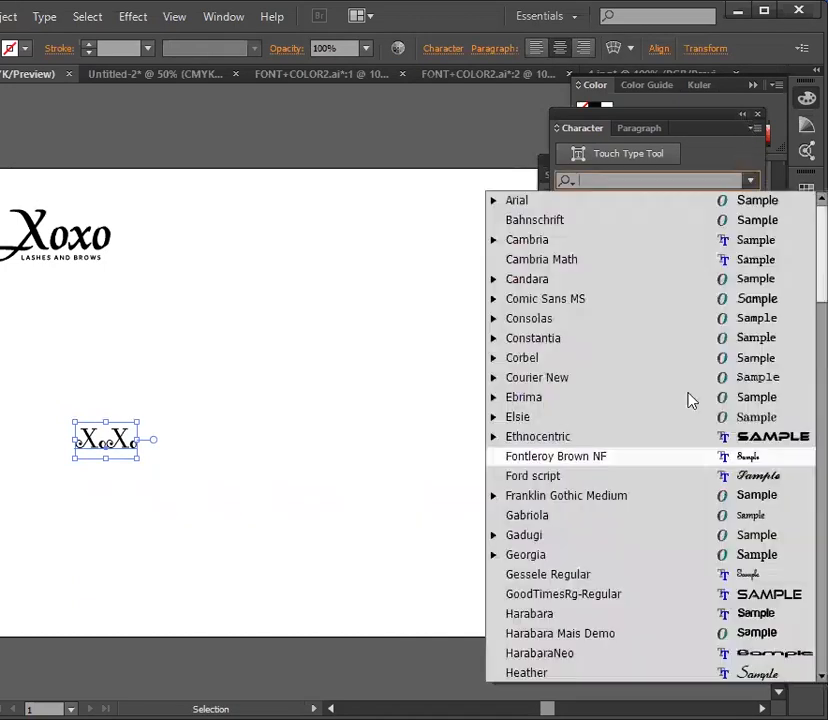
click(646, 457)
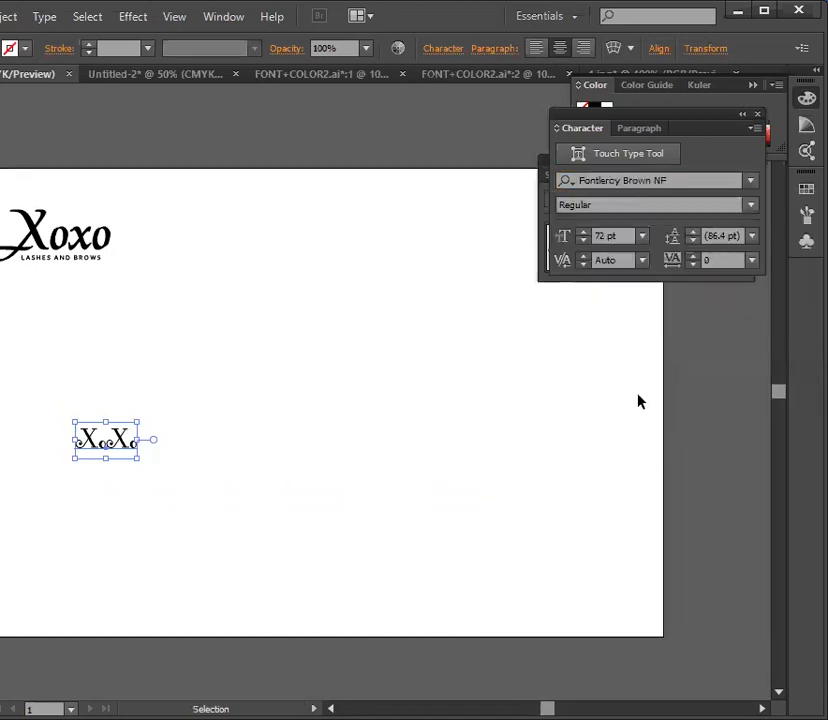
click(726, 181)
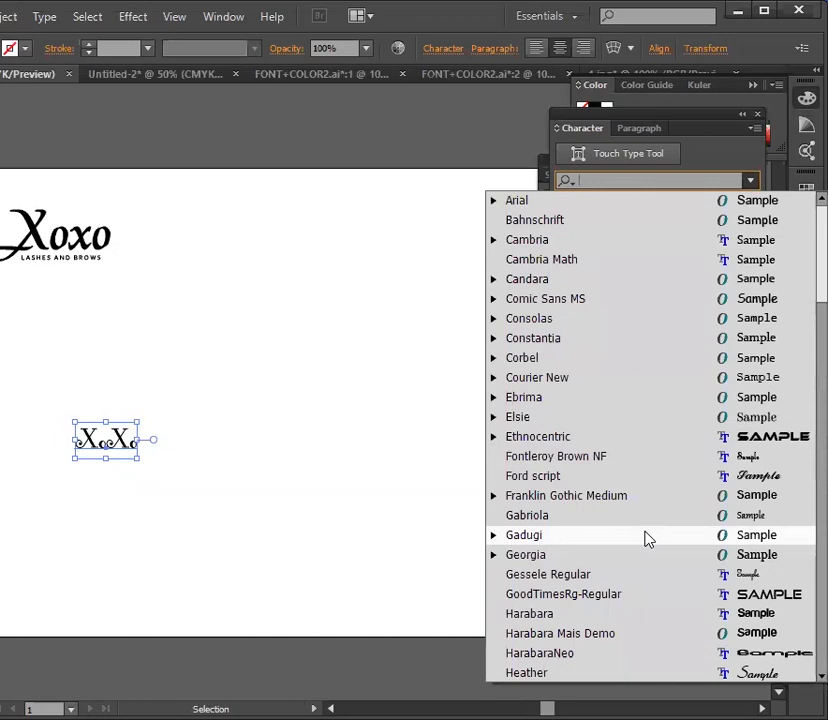
click(623, 577)
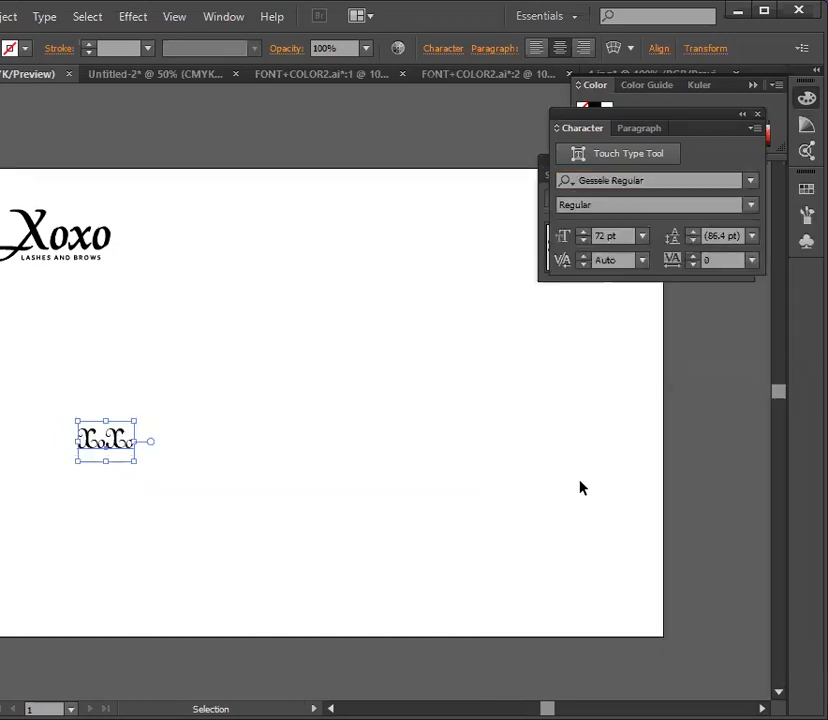
click(455, 448)
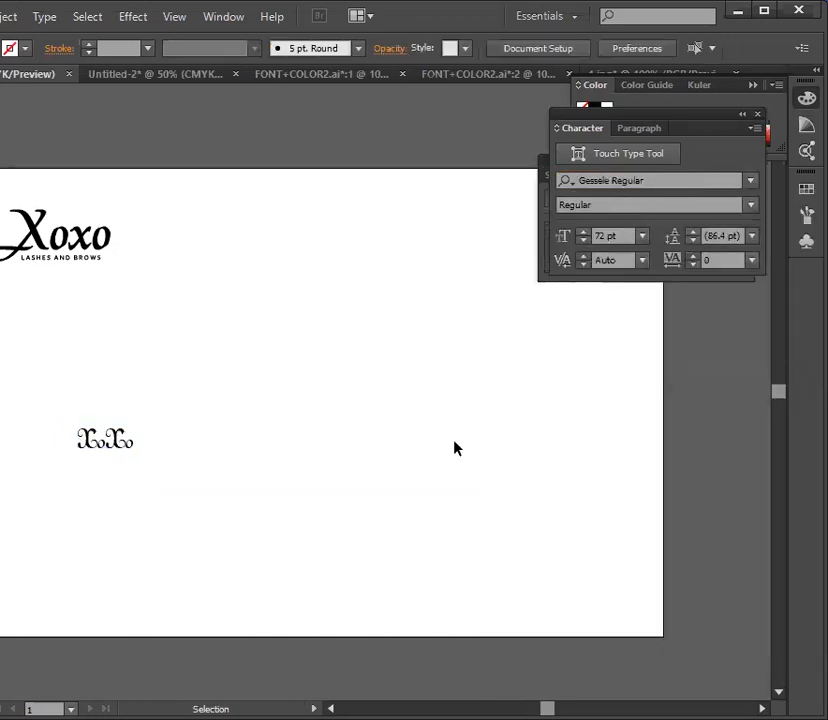
Step: Try the Jacoba Bold font on the XoXo text
click(136, 438)
click(750, 182)
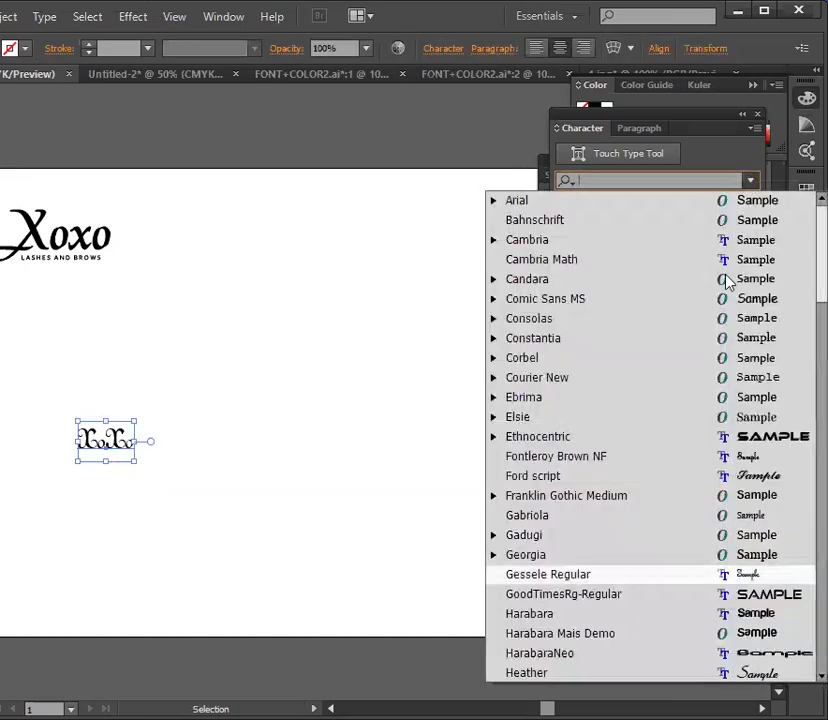
scroll(645, 592, down, 3)
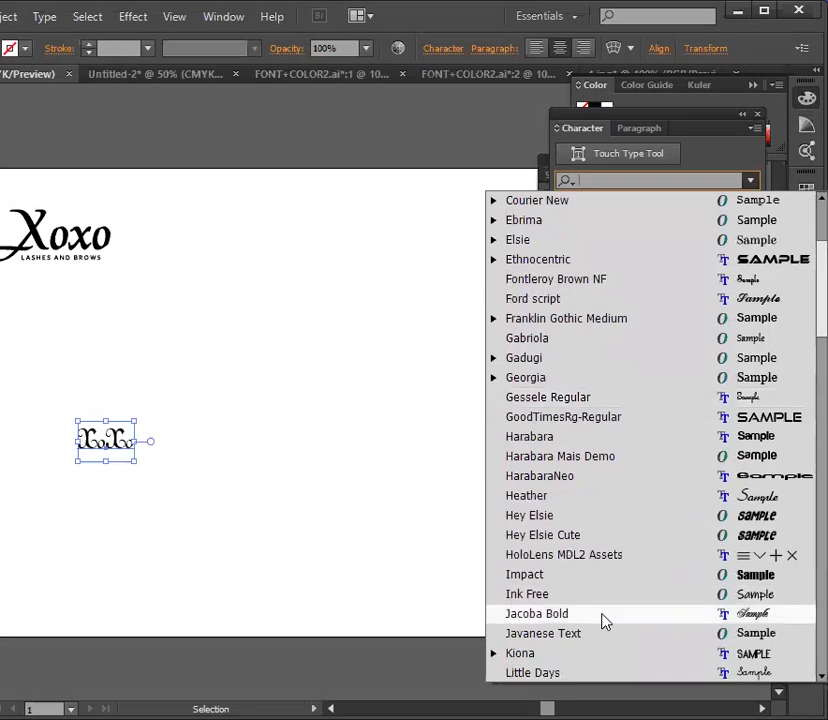
click(603, 616)
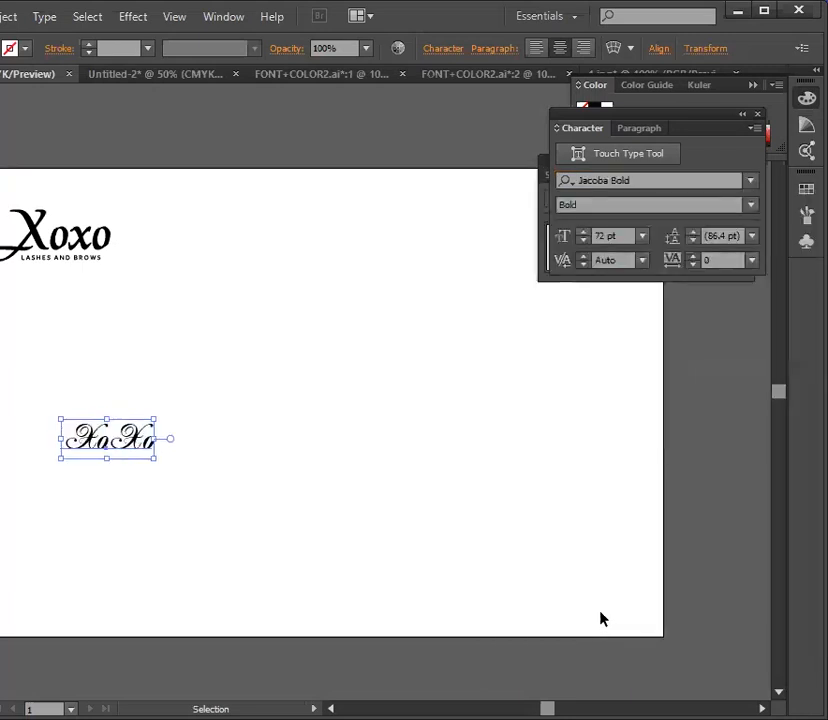
Step: Try the Tangerine Bold font on the XoXo text
click(750, 181)
key(Down)
key(Down)
key(Down)
key(Down)
key(Down)
key(Down)
key(Down)
key(Down)
key(Down)
key(Down)
key(Down)
key(Down)
key(Down)
key(Down)
key(Down)
key(Down)
key(Down)
key(Down)
key(Down)
key(Down)
scroll(632, 600, down, 8)
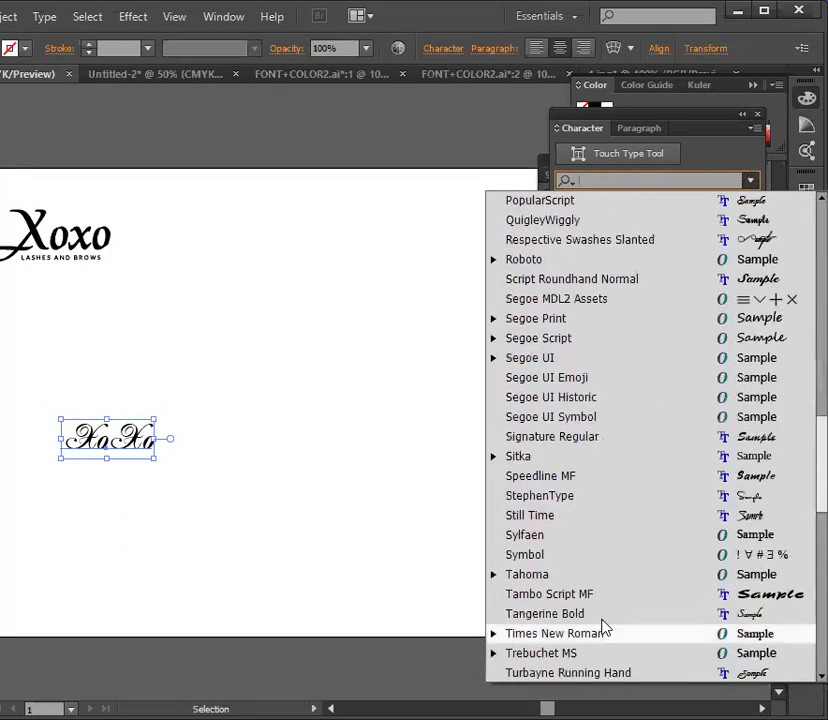
click(601, 614)
Step: Apply the Turbayne Running Hand font to the XoXo text and move it up closer to the finished Xoxo logo
click(750, 181)
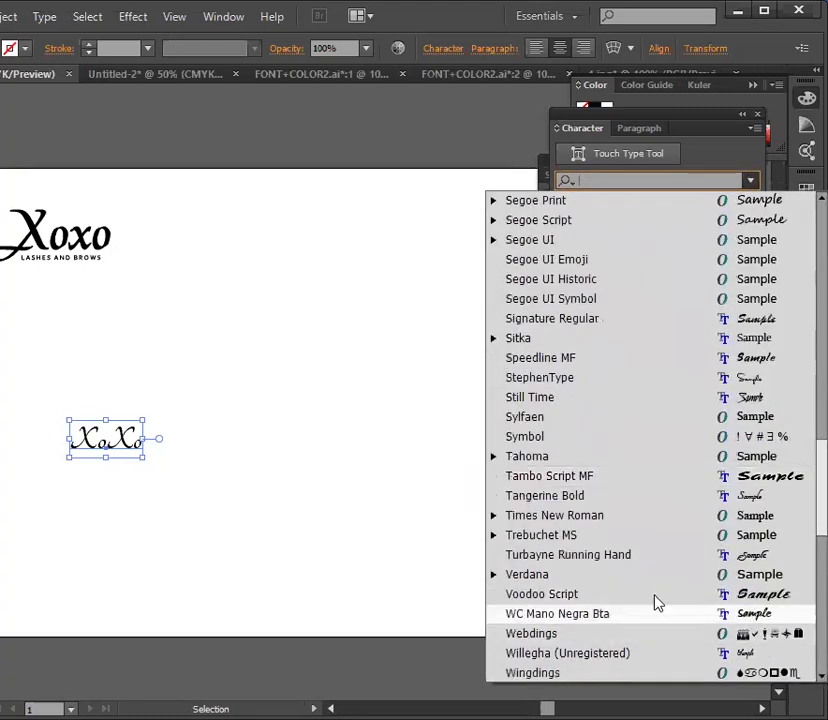
click(656, 556)
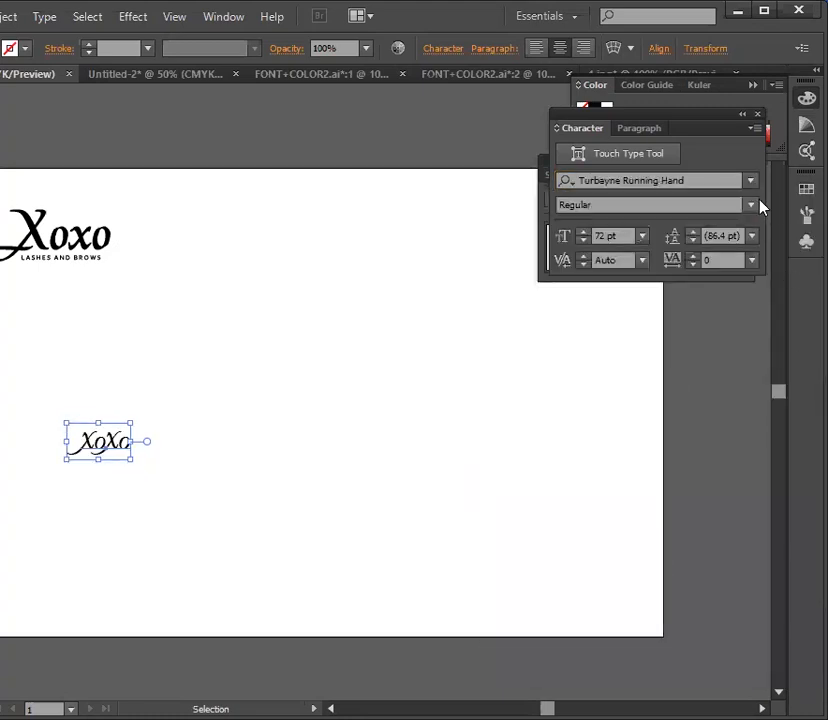
click(750, 204)
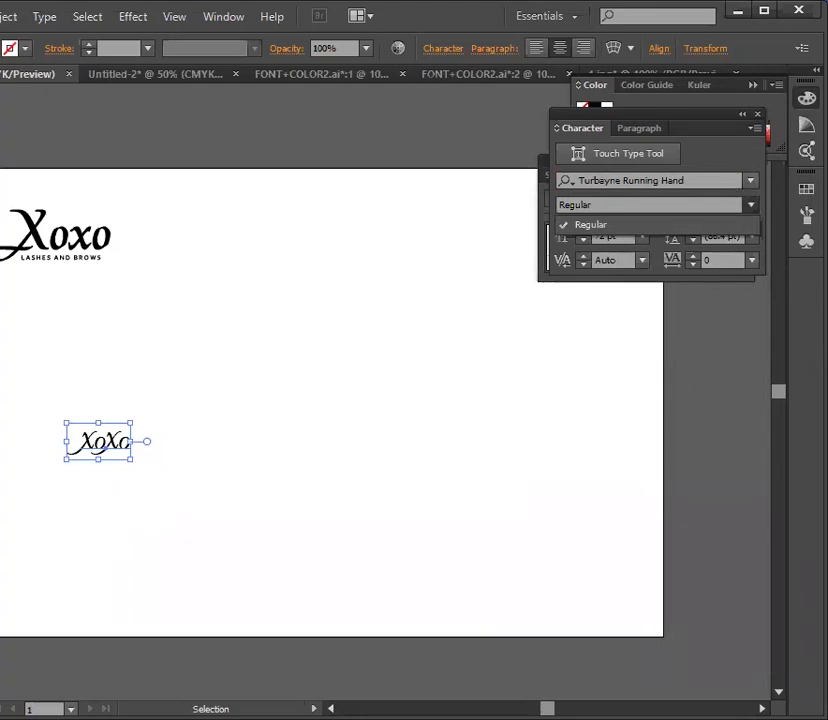
click(192, 384)
click(194, 397)
drag(122, 448, 118, 352)
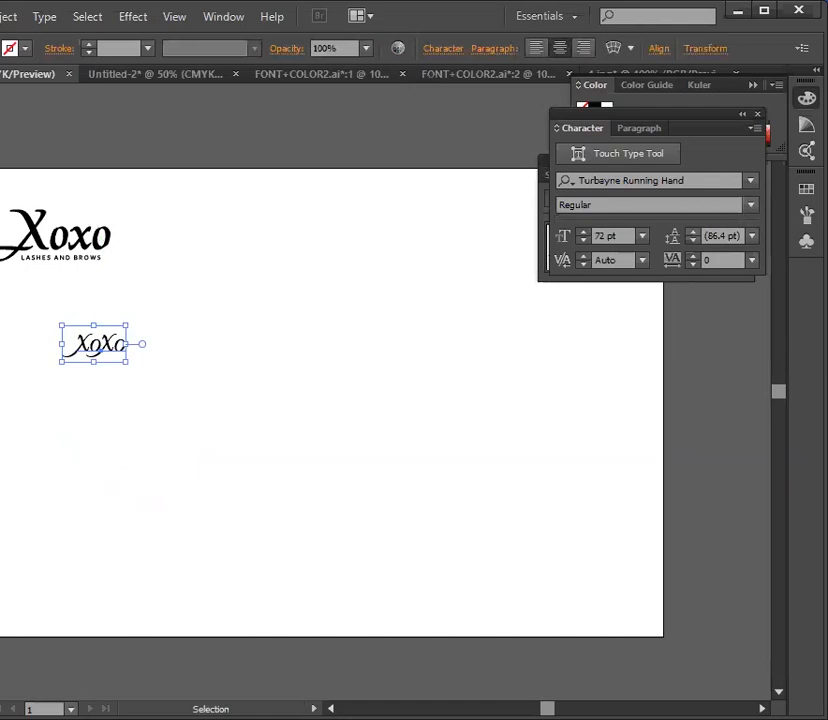
Step: Add a separate Xoxo text with only the first letter capitalised, in the lower part of the artboard
key(t)
click(140, 560)
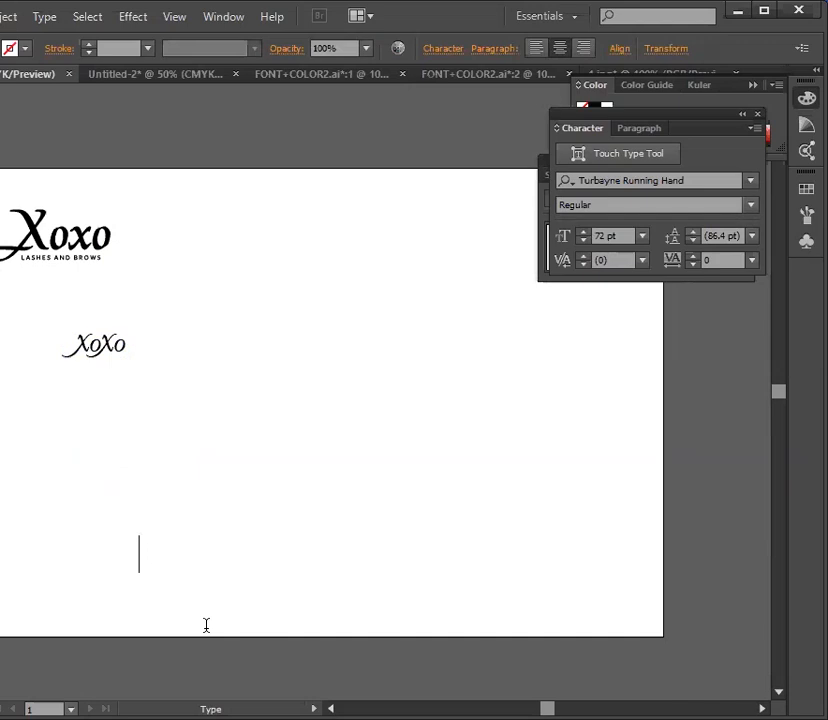
text(X)
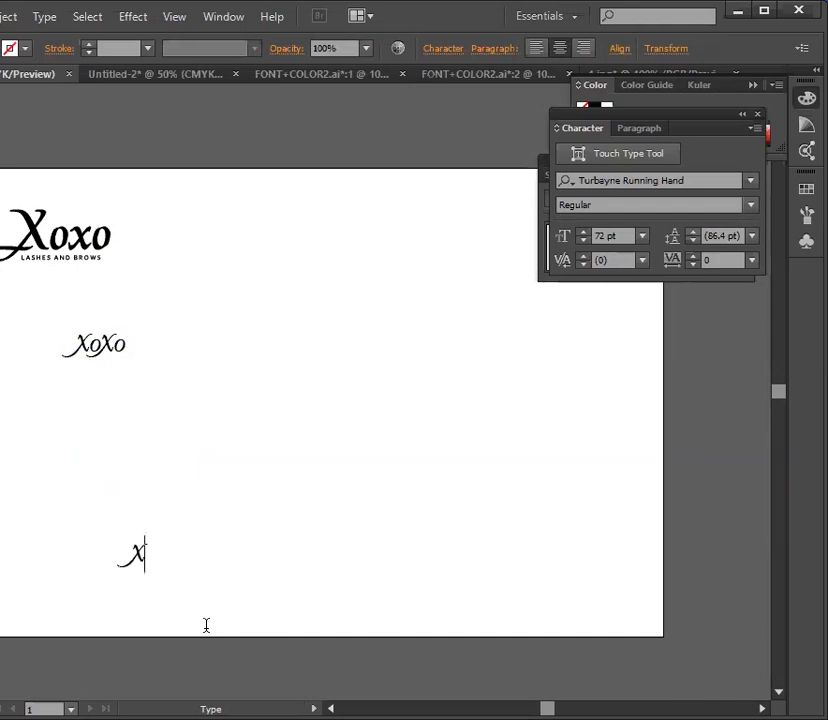
text(oxo)
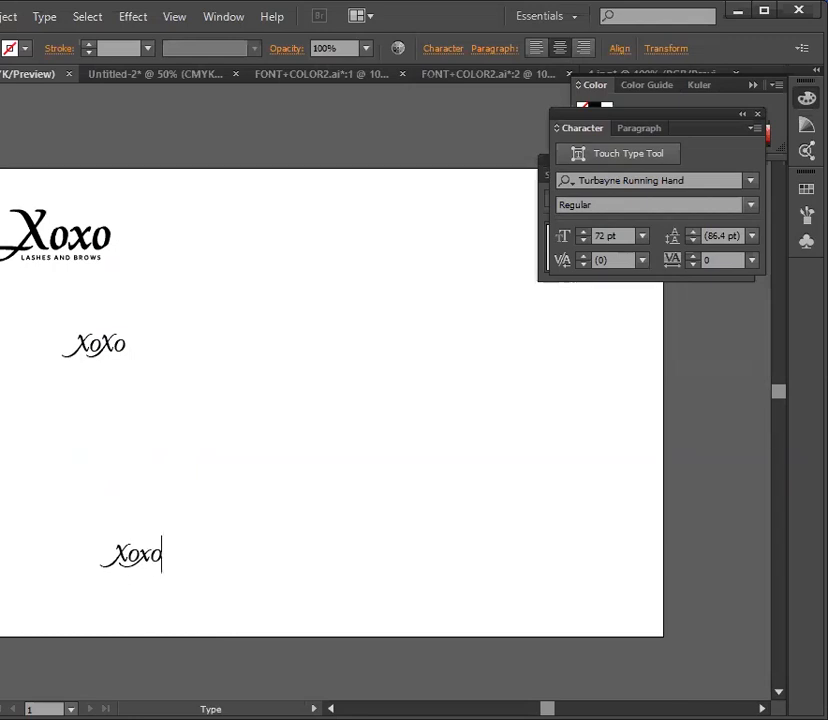
key(Escape)
click(231, 499)
Step: Enlarge the new Xoxo text to several times its size and place it beside the small XoXo text
drag(152, 562, 320, 477)
drag(267, 452, 183, 445)
drag(391, 470, 391, 343)
click(428, 480)
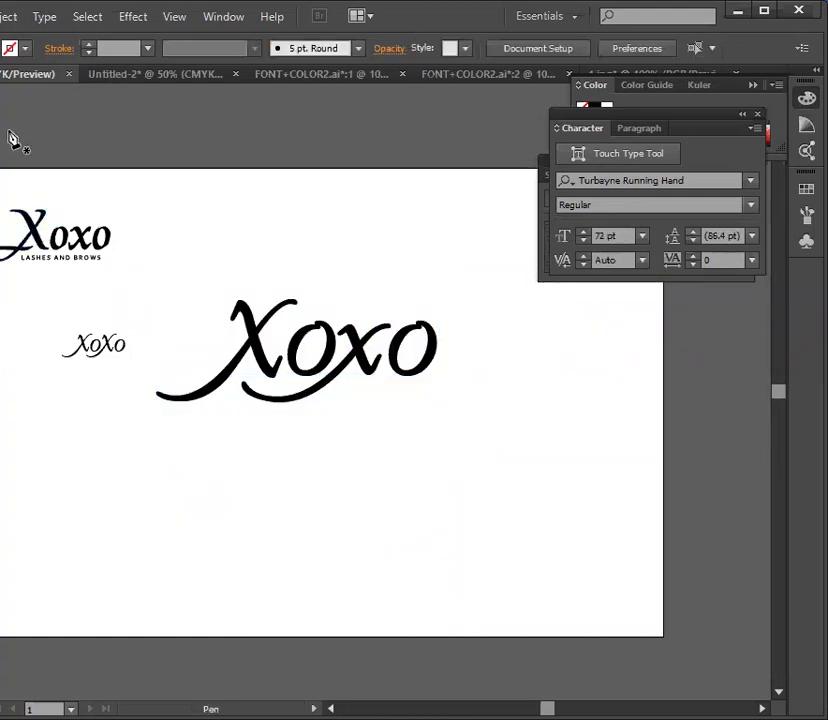
Step: Draw a swash with the Pen tool in a black 1 pt stroke, looping from the large X's tail and curving beneath the word Xoxo
click(24, 48)
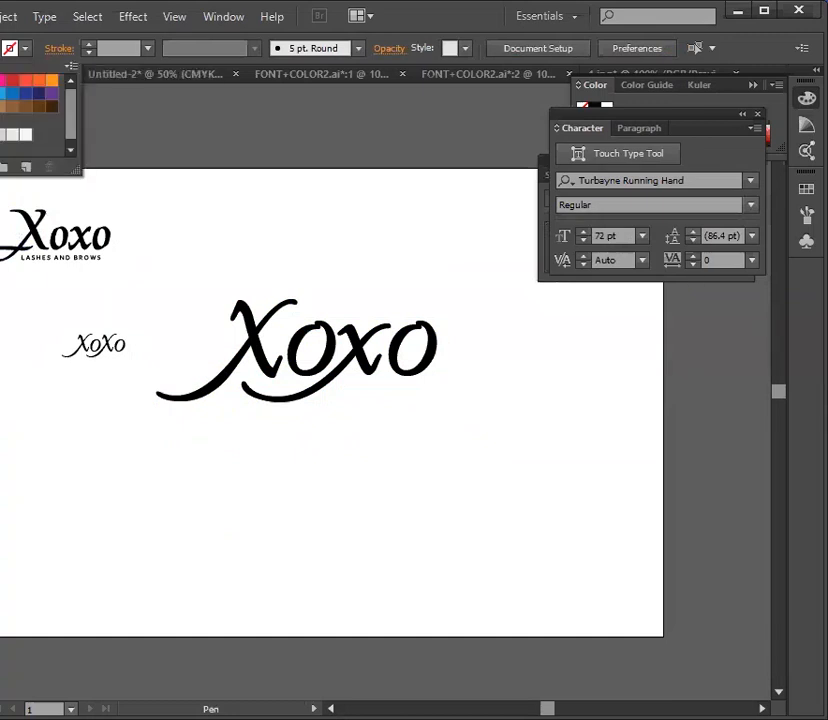
click(24, 49)
click(24, 49)
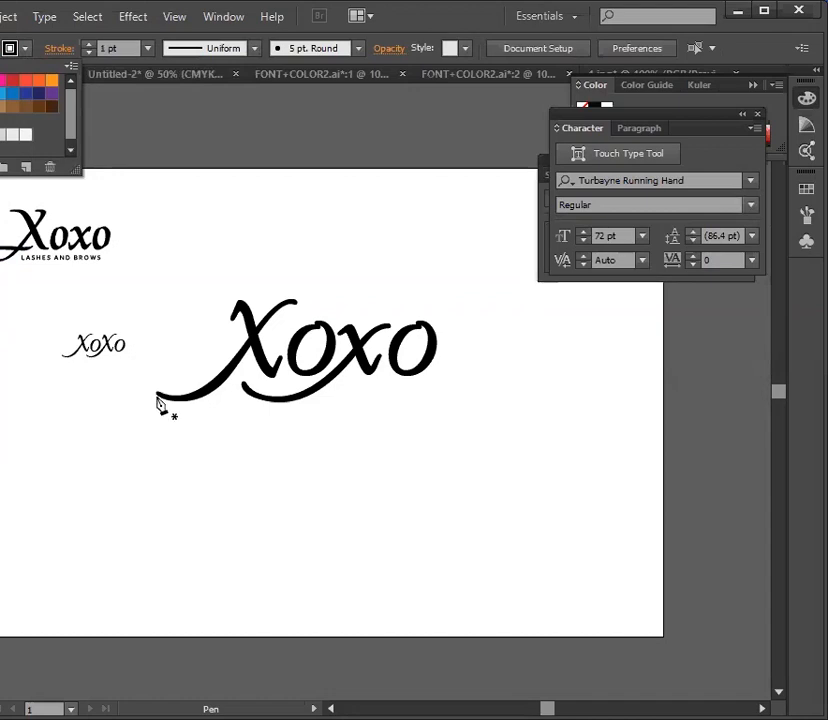
click(157, 394)
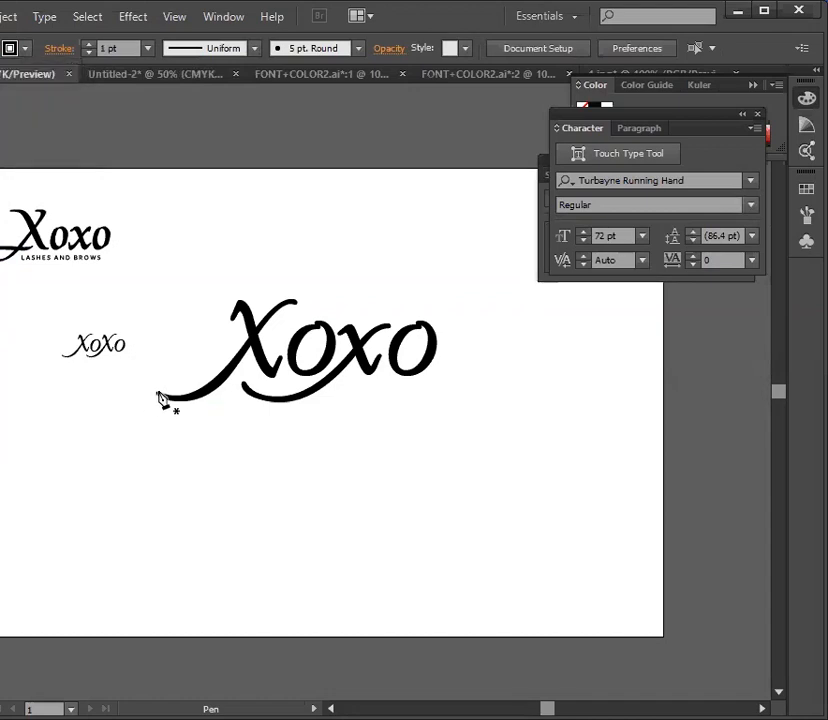
mouse_move(158, 397)
mouse_down()
mouse_move(214, 407)
mouse_move(213, 397)
mouse_move(246, 434)
mouse_move(232, 398)
mouse_up()
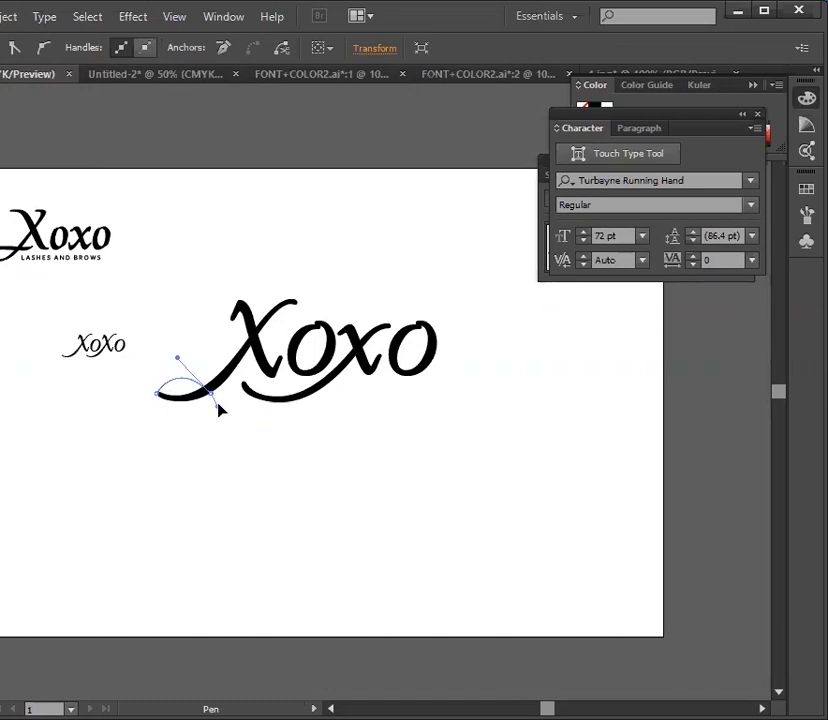
drag(220, 400, 221, 400)
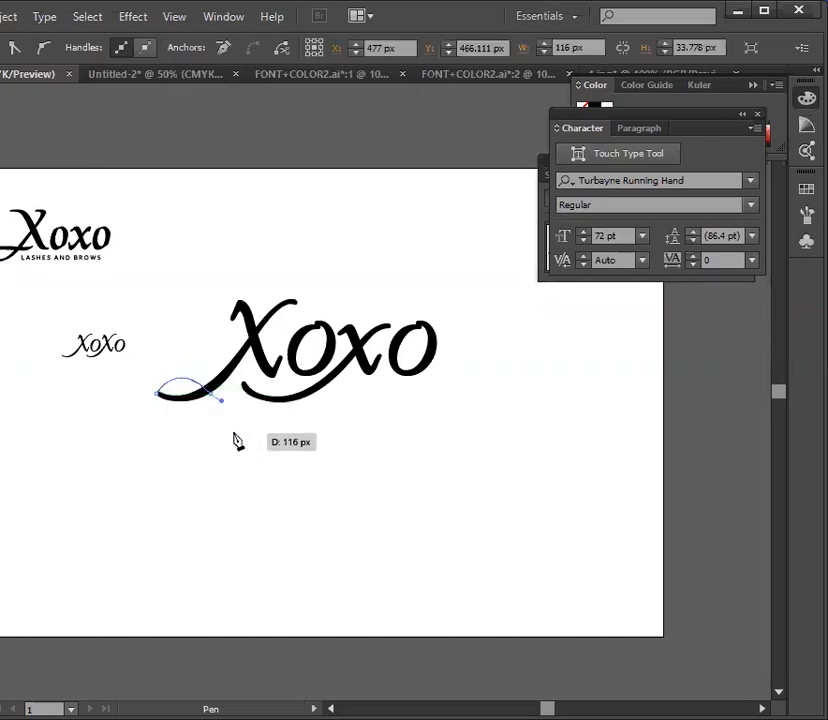
drag(433, 403, 543, 361)
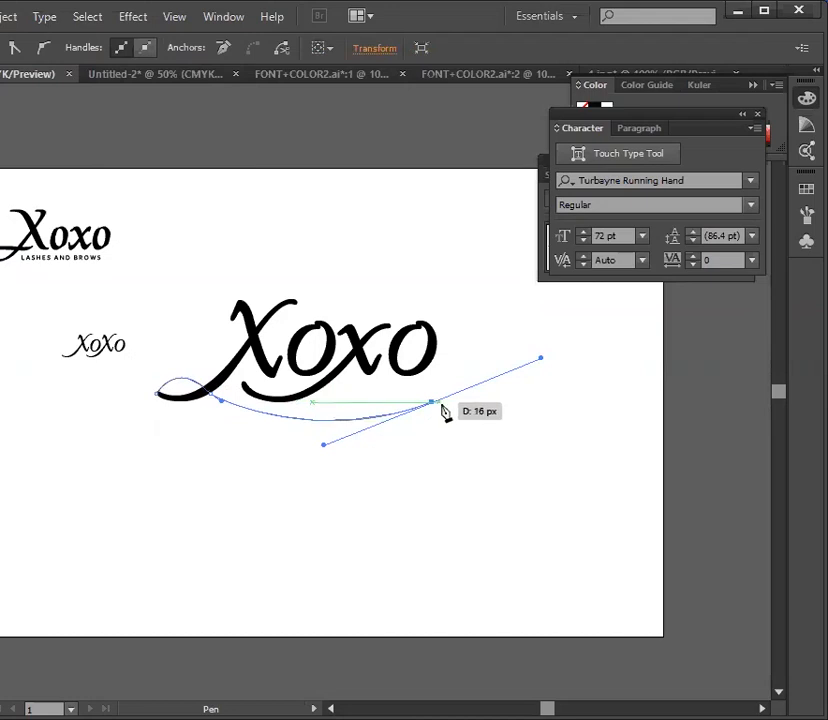
click(432, 403)
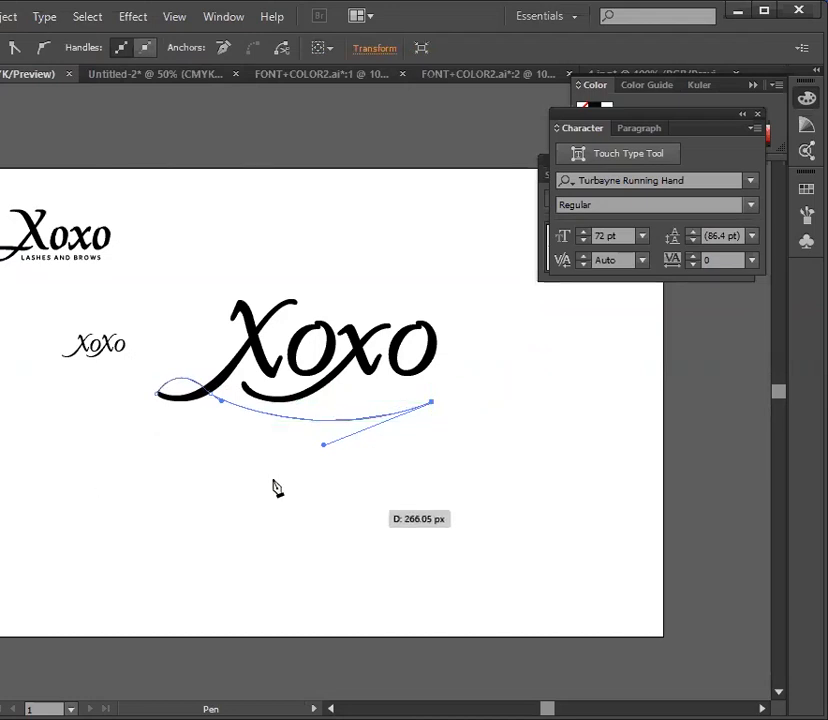
key(v)
click(91, 560)
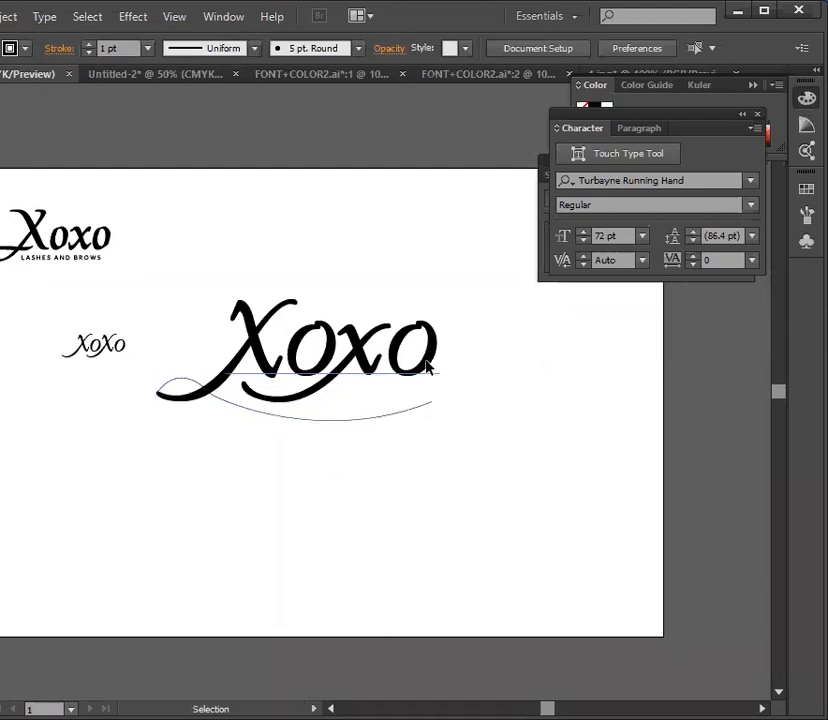
click(430, 369)
click(530, 487)
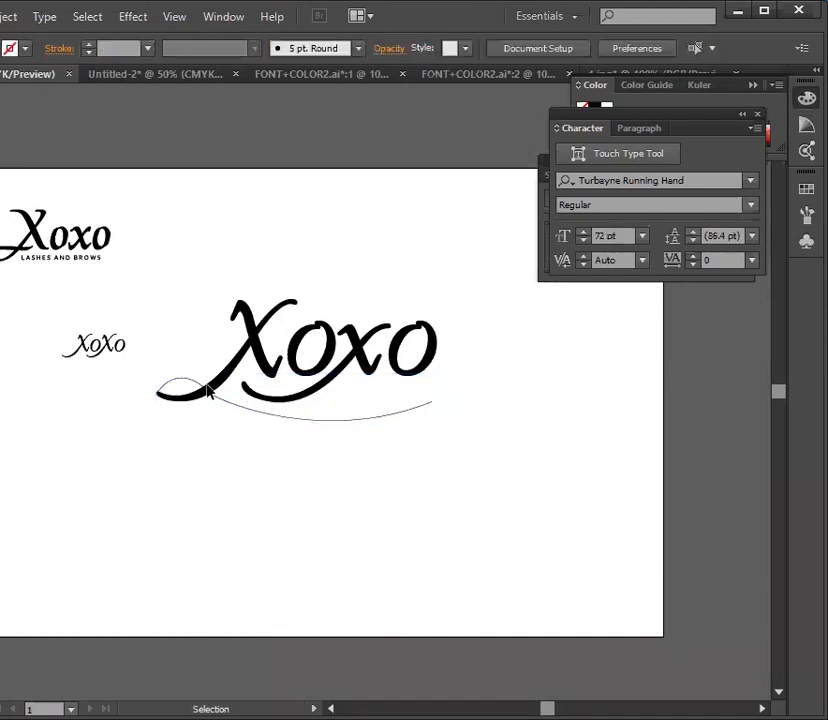
Step: Try stroke weights of 6, 12 and 14 pt on the swash curve under the large Xoxo
click(385, 414)
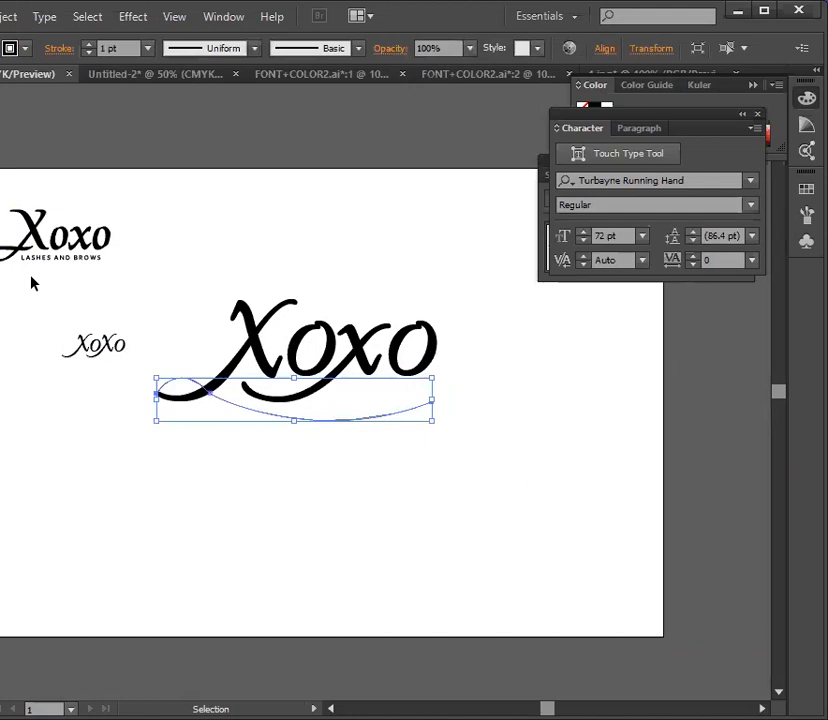
click(148, 48)
click(172, 233)
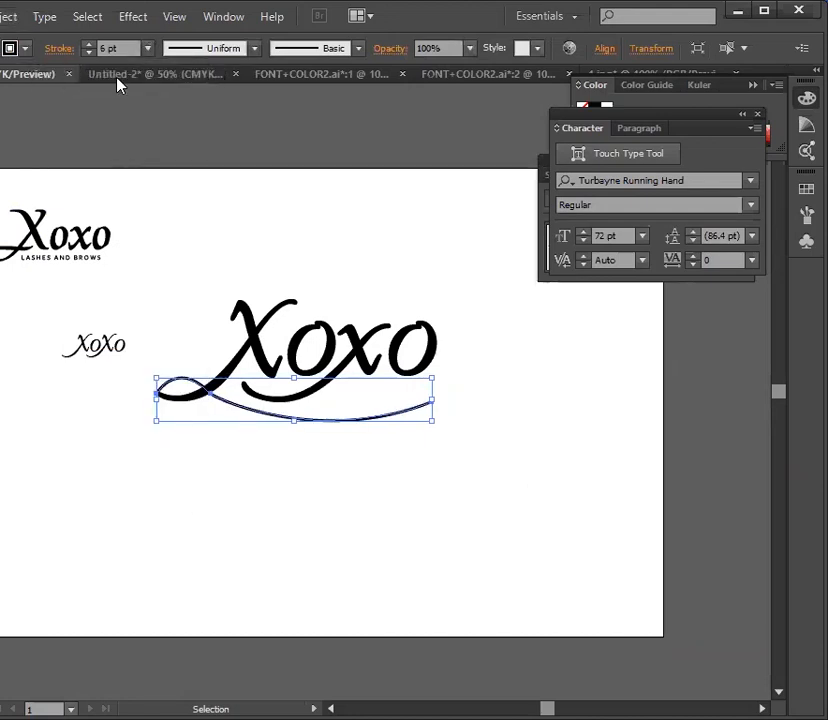
click(148, 48)
click(172, 338)
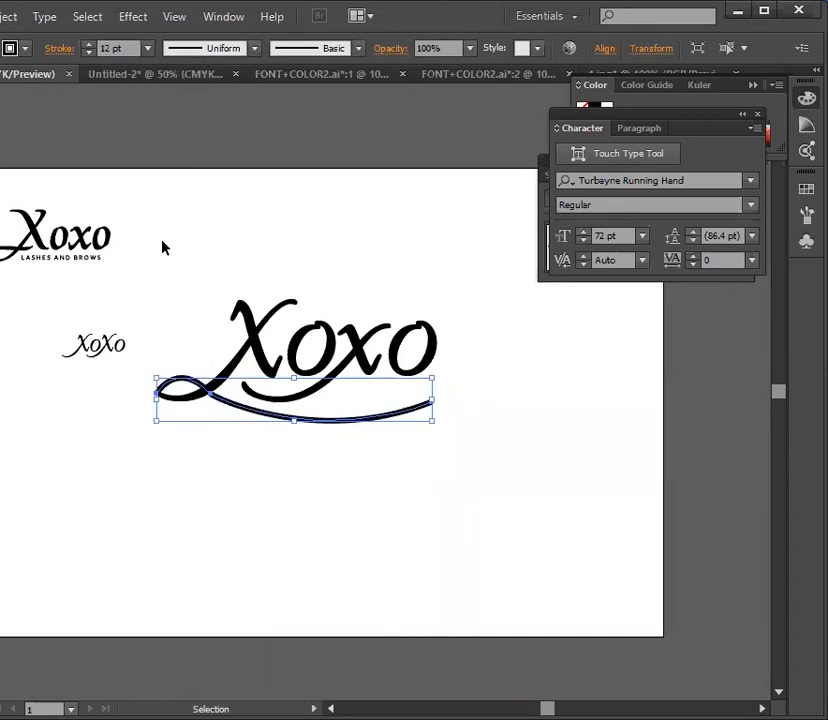
click(148, 48)
click(186, 360)
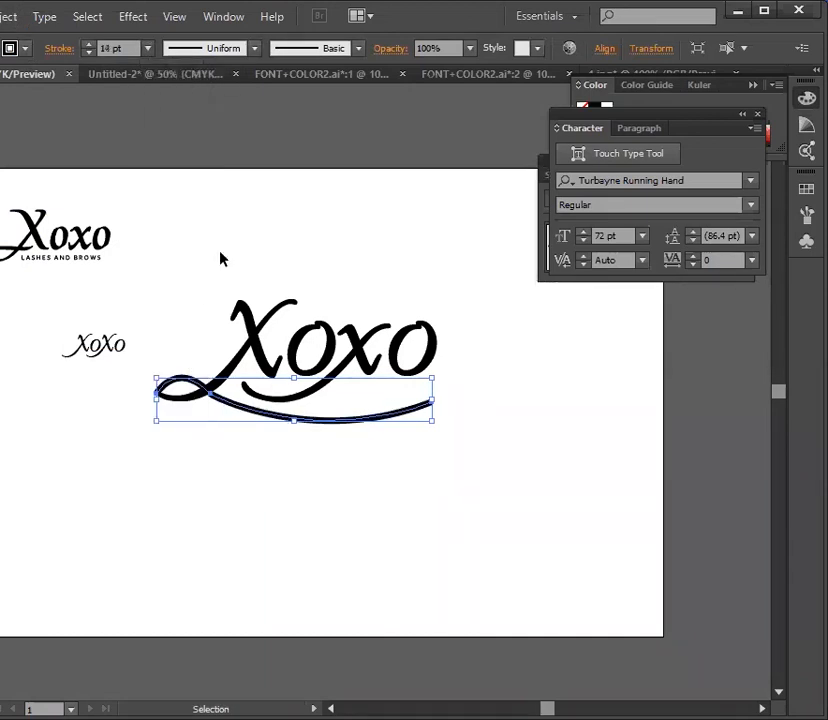
click(185, 424)
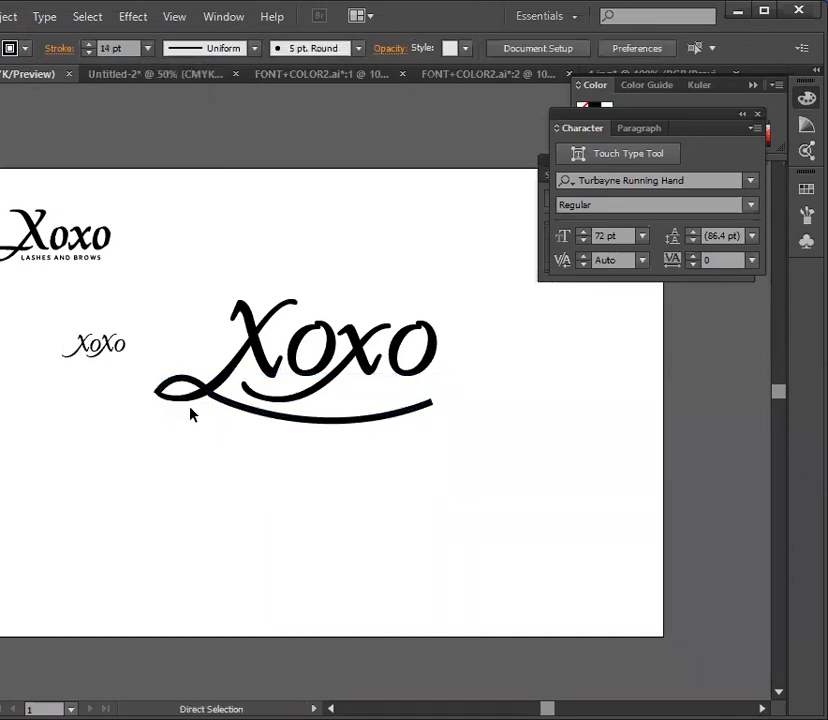
click(190, 414)
click(185, 463)
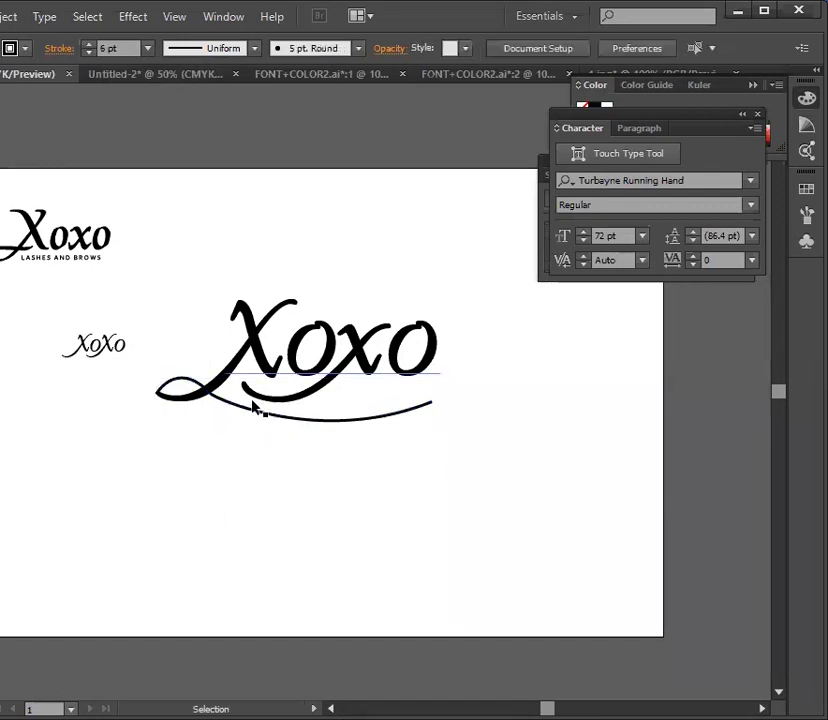
Step: Set the swash curve's stroke weight to 10 pt
click(261, 417)
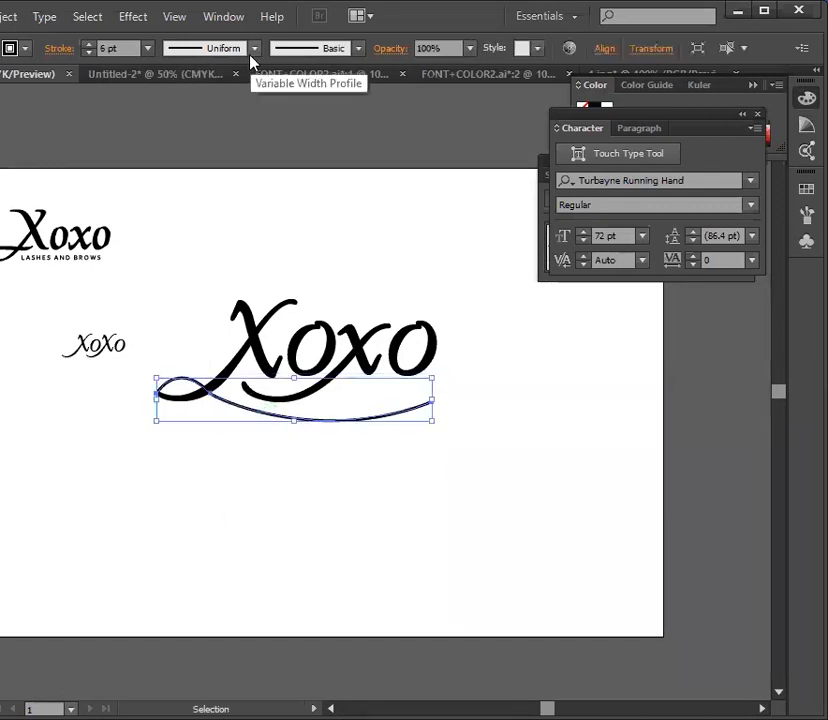
click(147, 48)
click(178, 318)
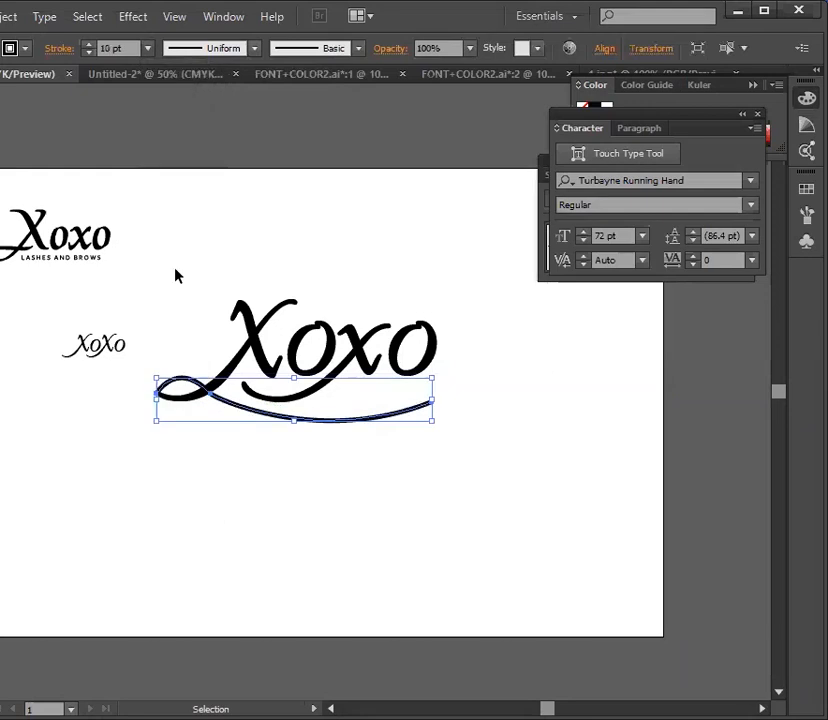
click(176, 276)
click(258, 415)
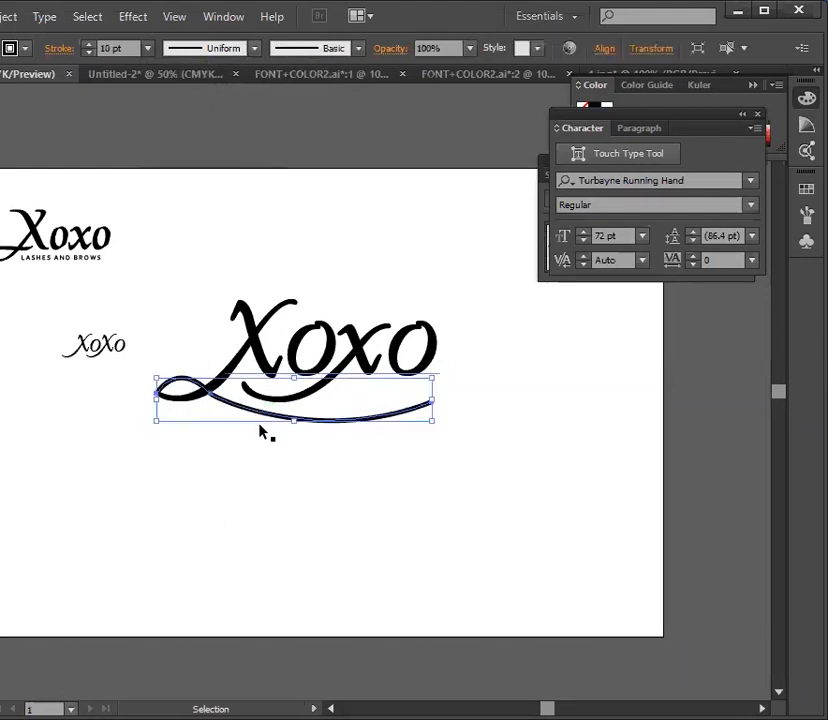
click(284, 486)
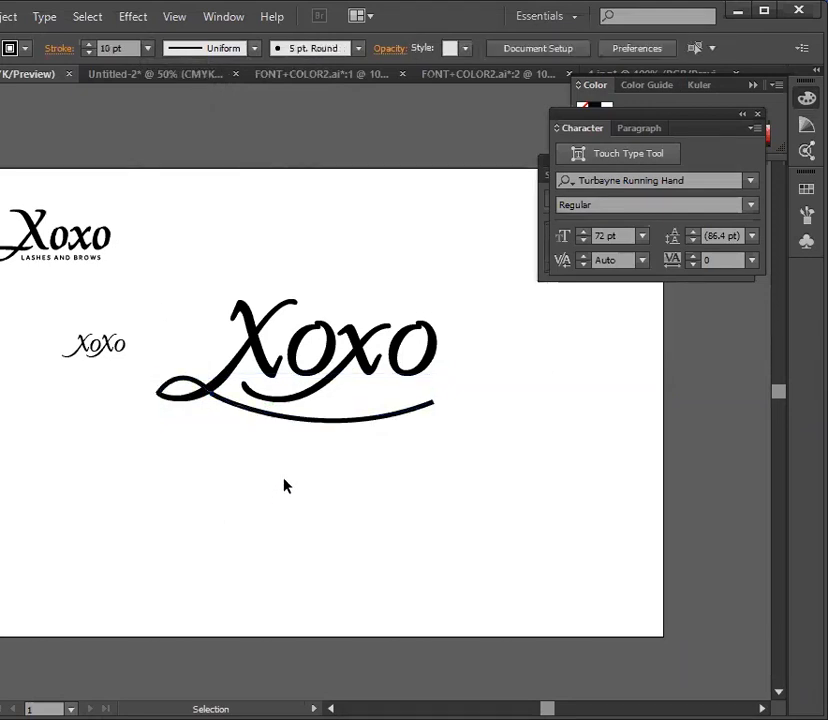
Step: Nudge the swash curve slightly to the right so its loop lines up with the end of the X's tail
click(299, 428)
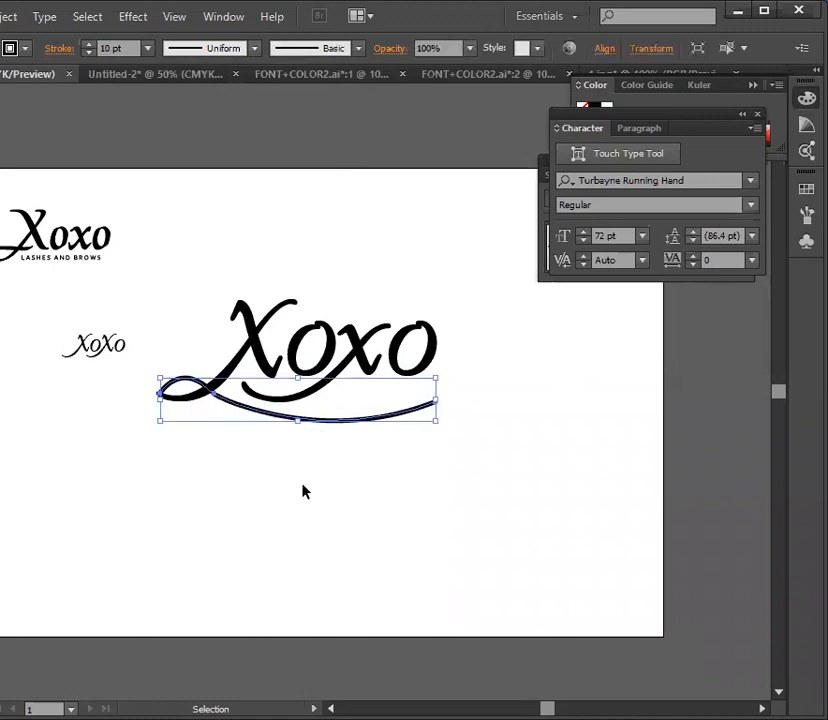
click(304, 491)
click(313, 432)
key(Left)
key(Left)
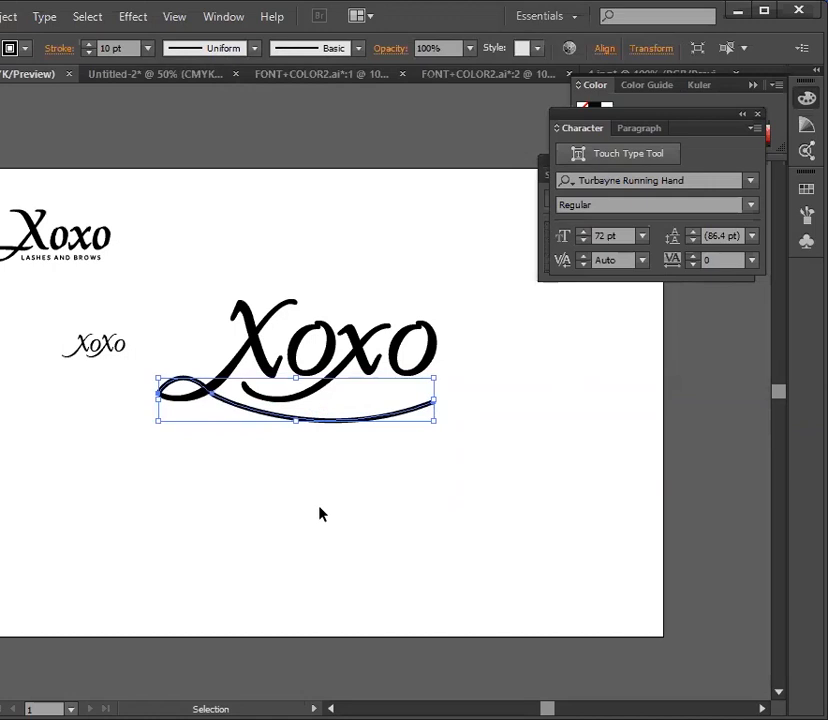
click(292, 529)
Step: Apply Width Profile 4 to the swash so its stroke tapers towards the far end under the last letter
click(388, 419)
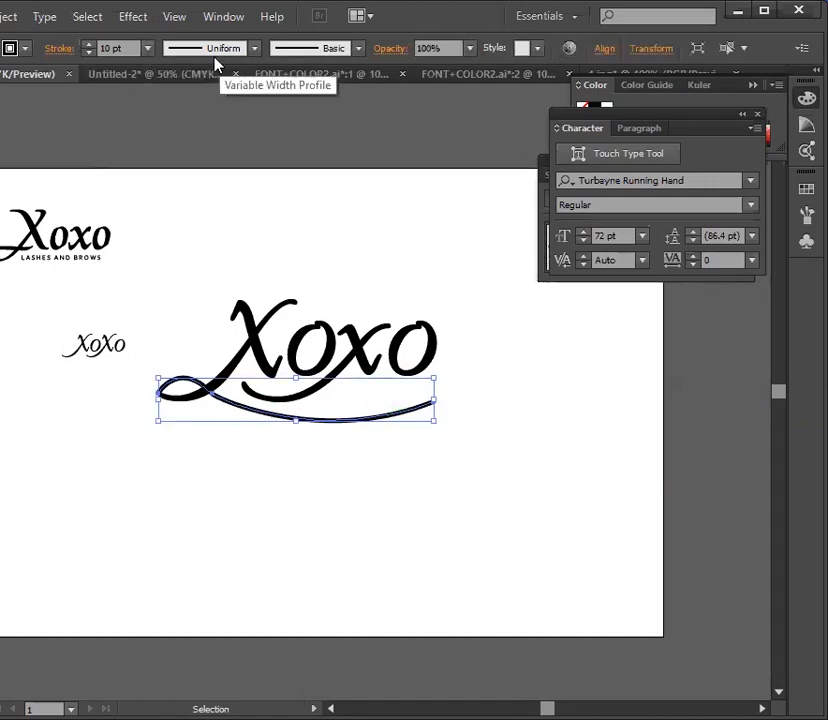
click(255, 50)
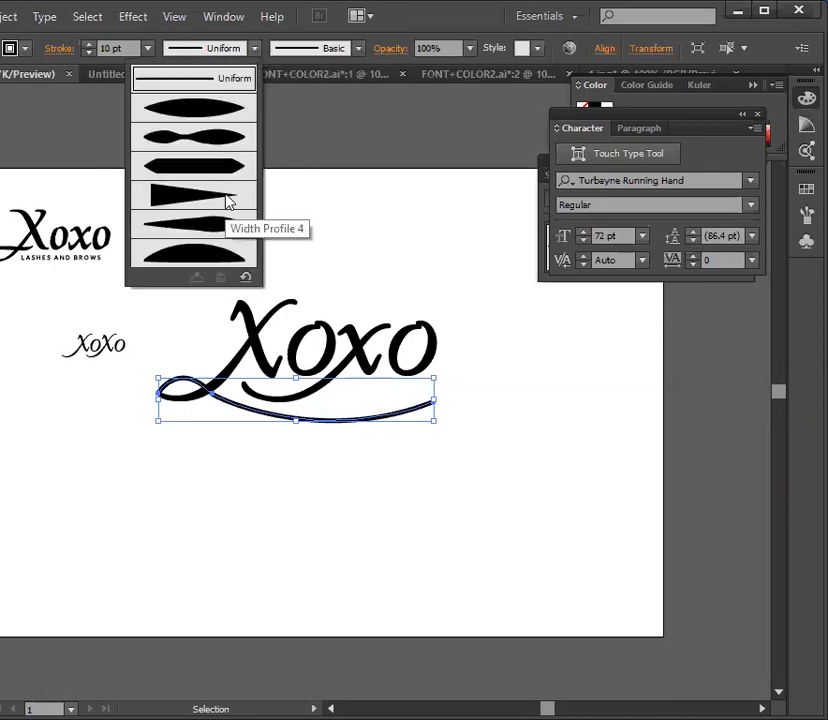
click(225, 199)
click(347, 621)
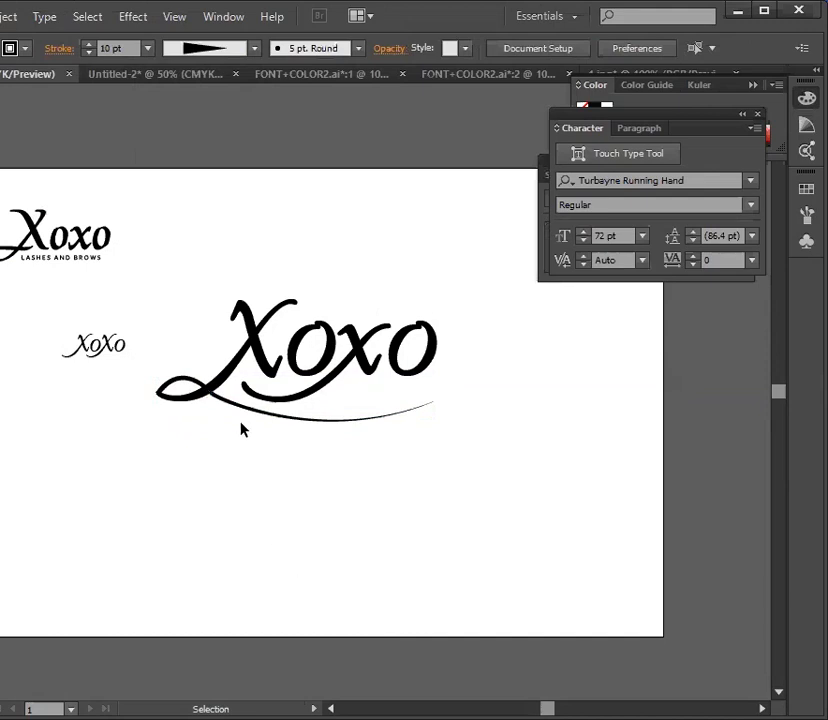
drag(207, 256, 372, 500)
drag(448, 557, 497, 575)
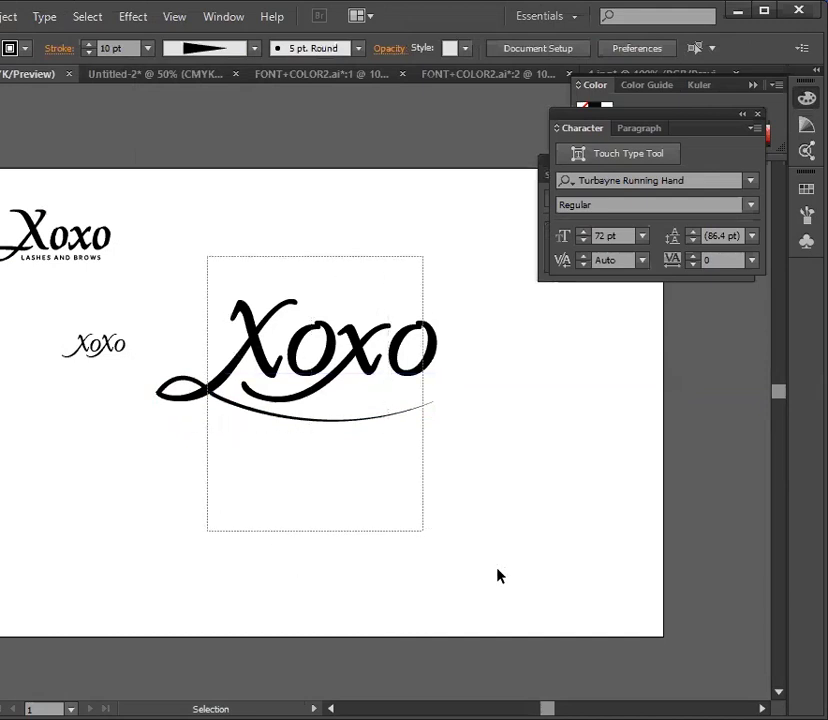
click(233, 493)
Step: Expand the appearance of the tapered swash to turn its stroke into a filled outline
drag(175, 490, 240, 377)
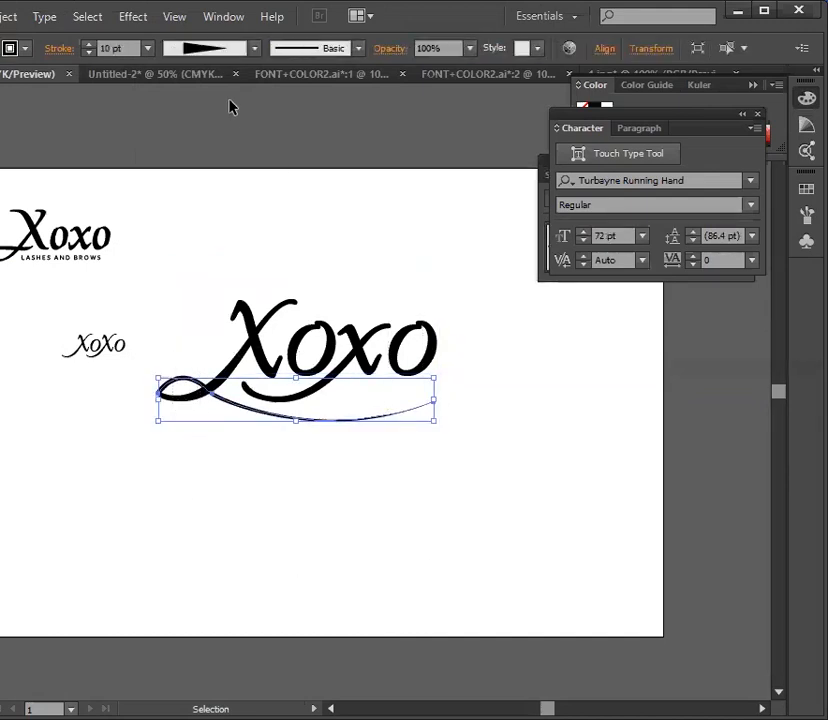
click(212, 20)
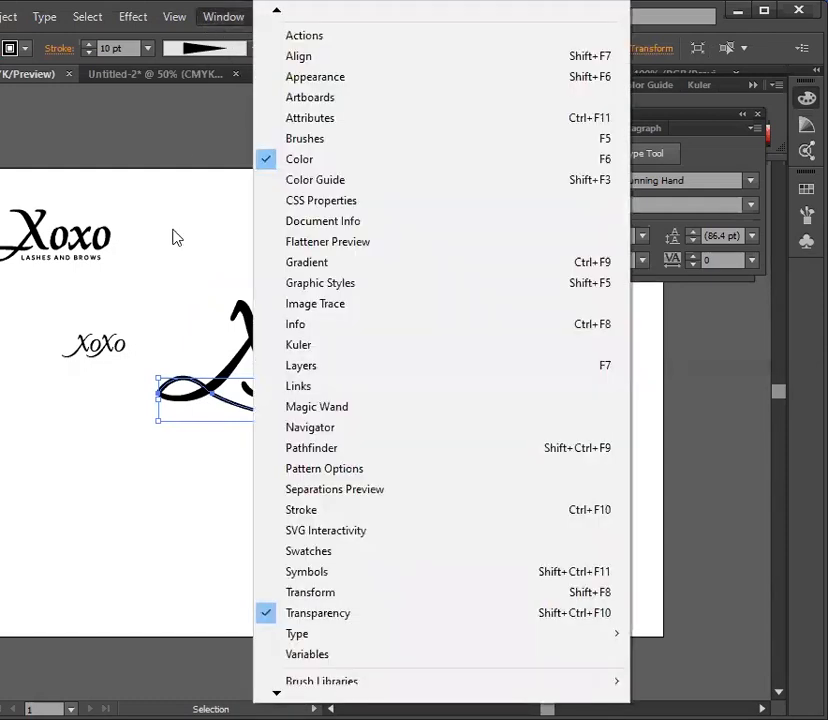
click(174, 237)
click(277, 474)
click(338, 431)
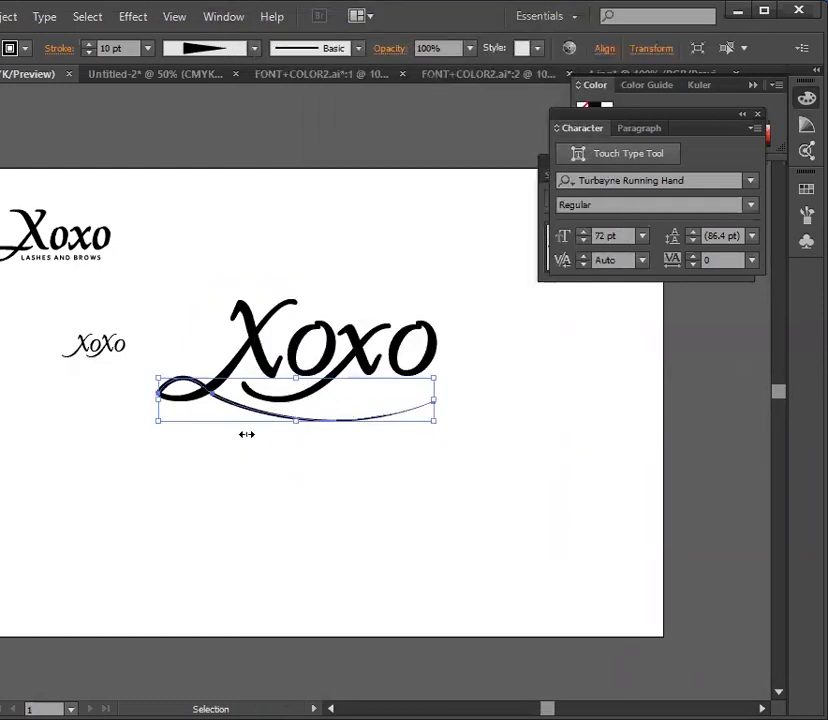
click(7, 17)
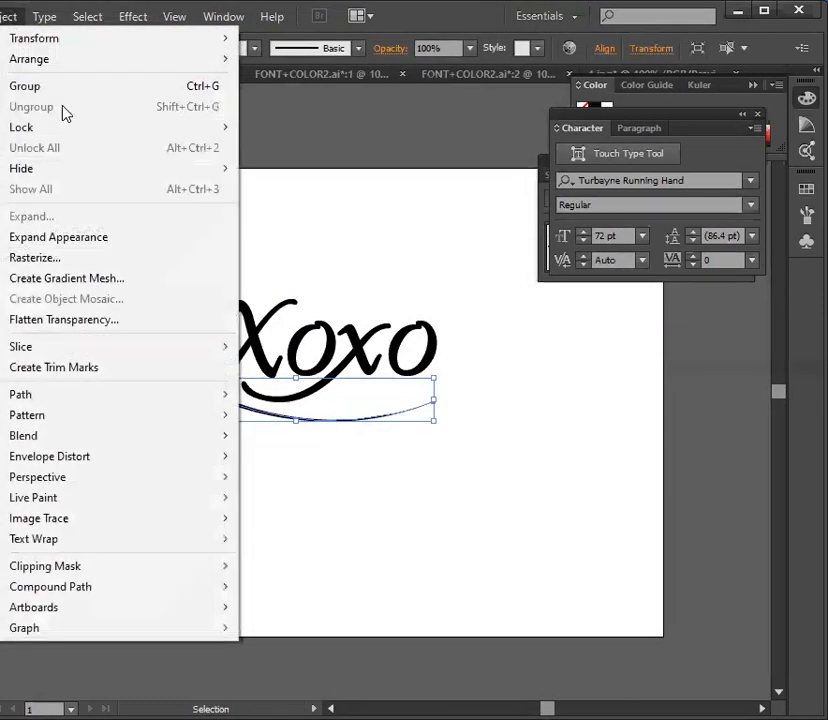
click(66, 238)
click(283, 524)
mouse_move(99, 505)
mouse_down()
mouse_move(191, 334)
mouse_move(254, 324)
mouse_move(457, 258)
mouse_up()
click(233, 511)
drag(226, 511, 356, 290)
drag(166, 348, 188, 490)
click(158, 452)
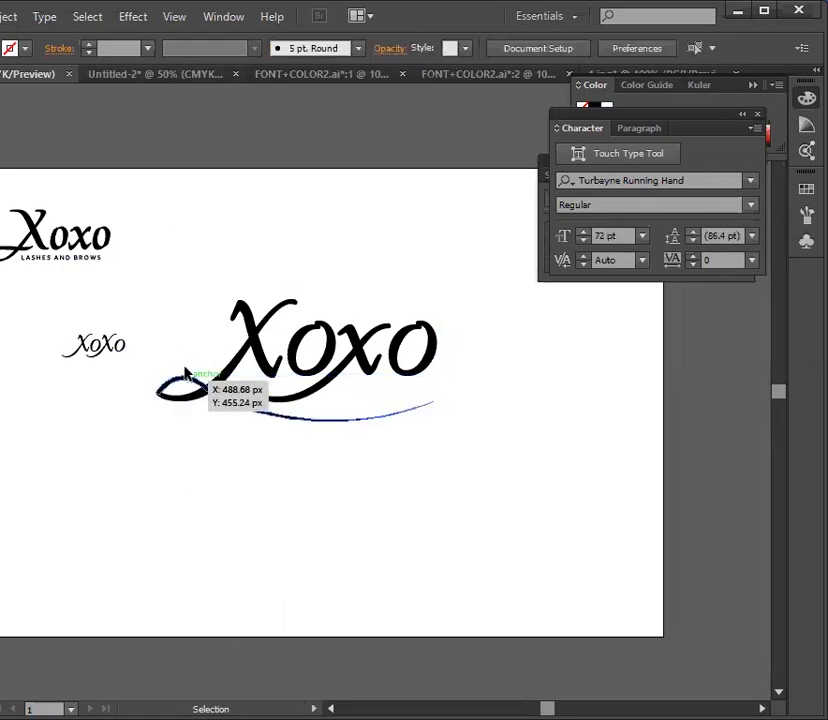
Step: Unite the overlapping pieces of the expanded swash into one shape with the Pathfinder
drag(185, 314, 215, 460)
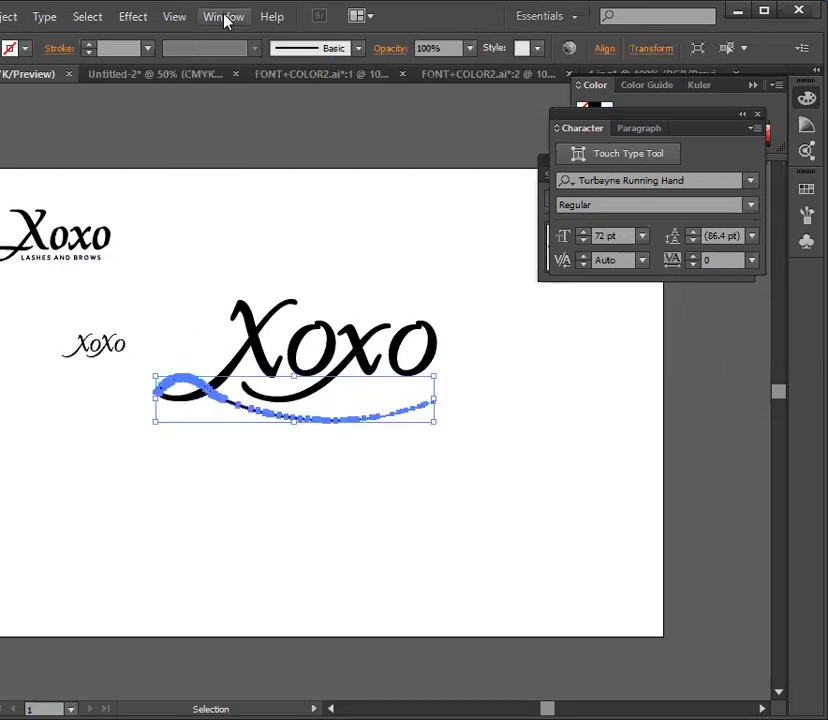
click(223, 16)
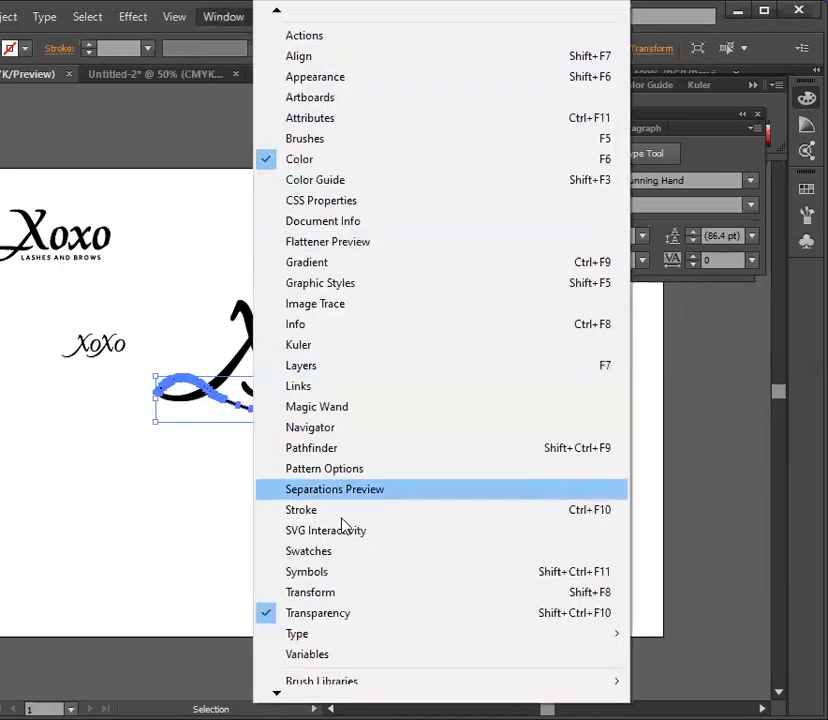
click(350, 457)
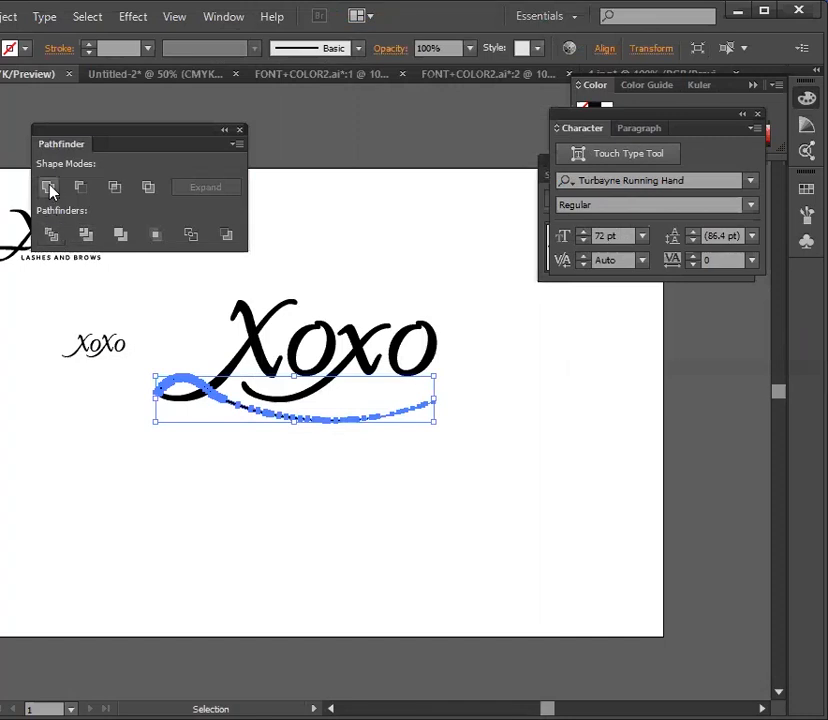
right_click(290, 525)
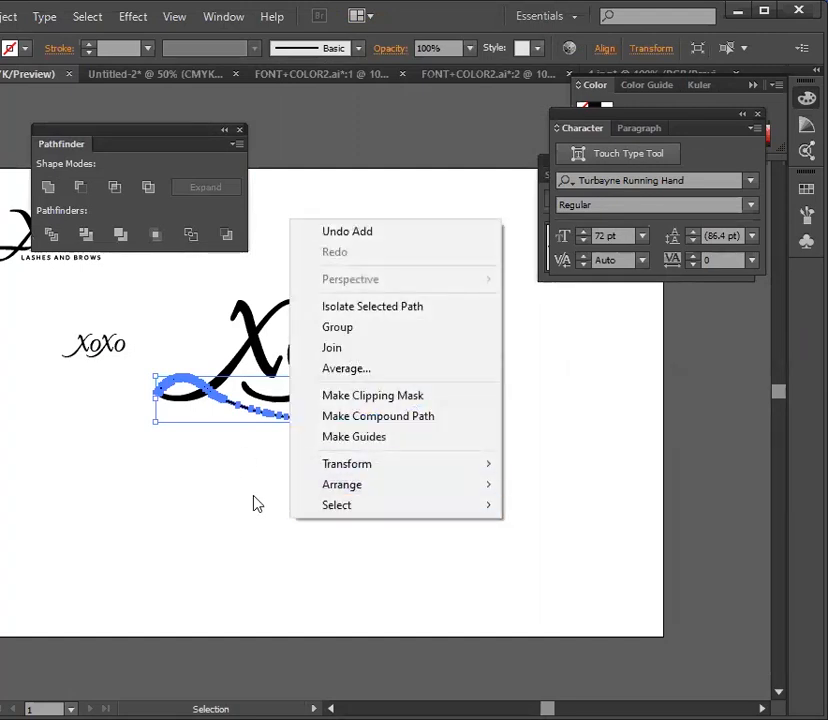
click(286, 387)
click(216, 393)
click(223, 438)
drag(157, 357, 209, 460)
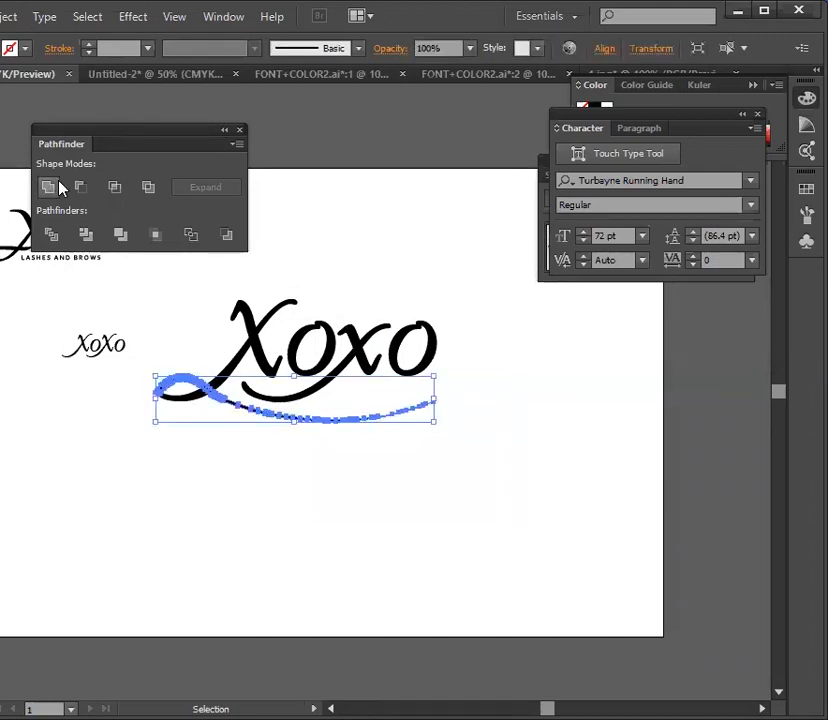
Step: Try moving the united swash clear of the lettering to check it, and undo the move
click(229, 556)
drag(224, 397, 409, 502)
key(ctrl+z)
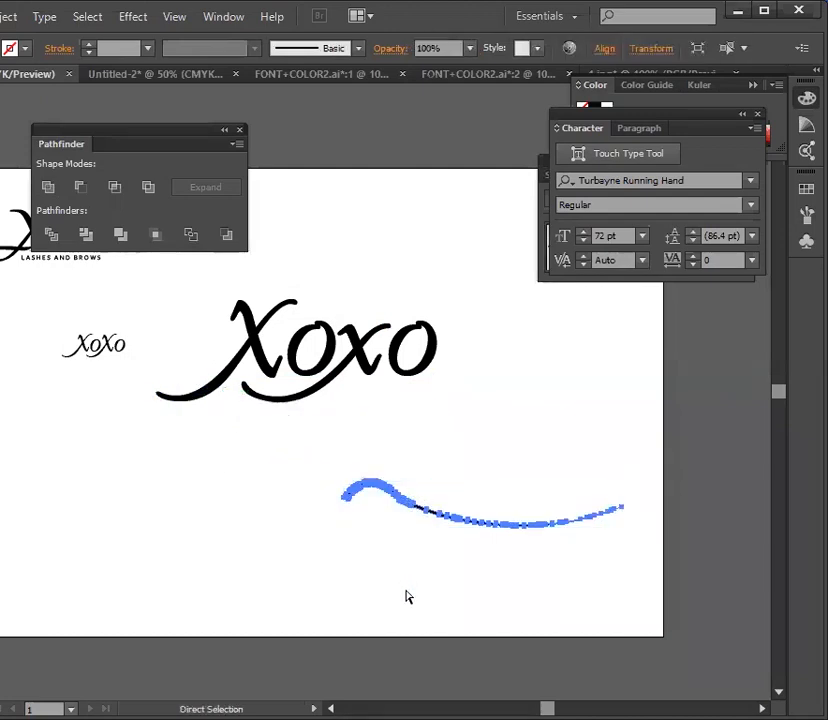
click(188, 486)
drag(152, 347, 177, 447)
click(229, 525)
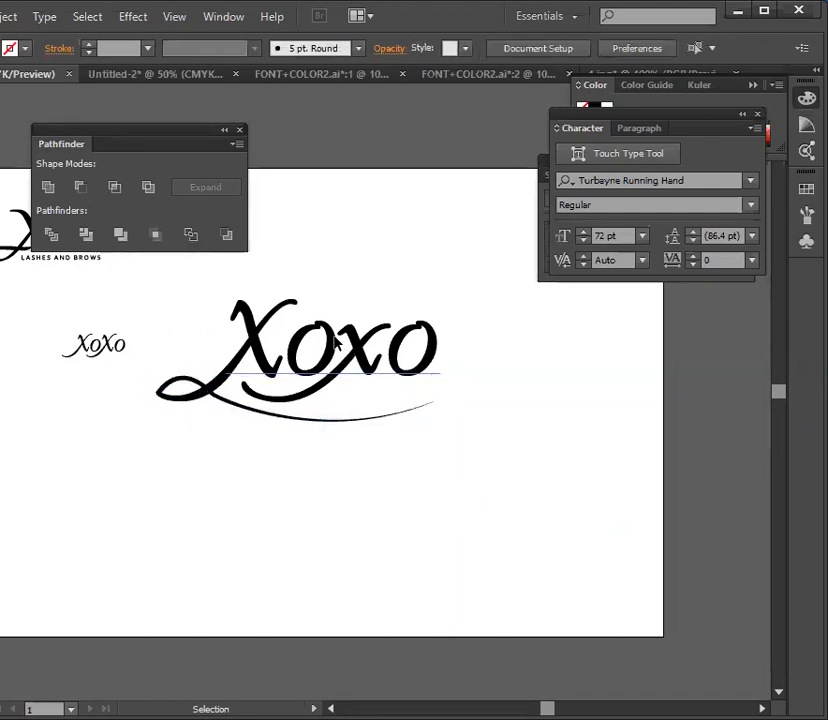
Step: Convert the large Xoxo lettering to outlines and ungroup its letters
right_click(335, 342)
click(394, 468)
right_click(334, 337)
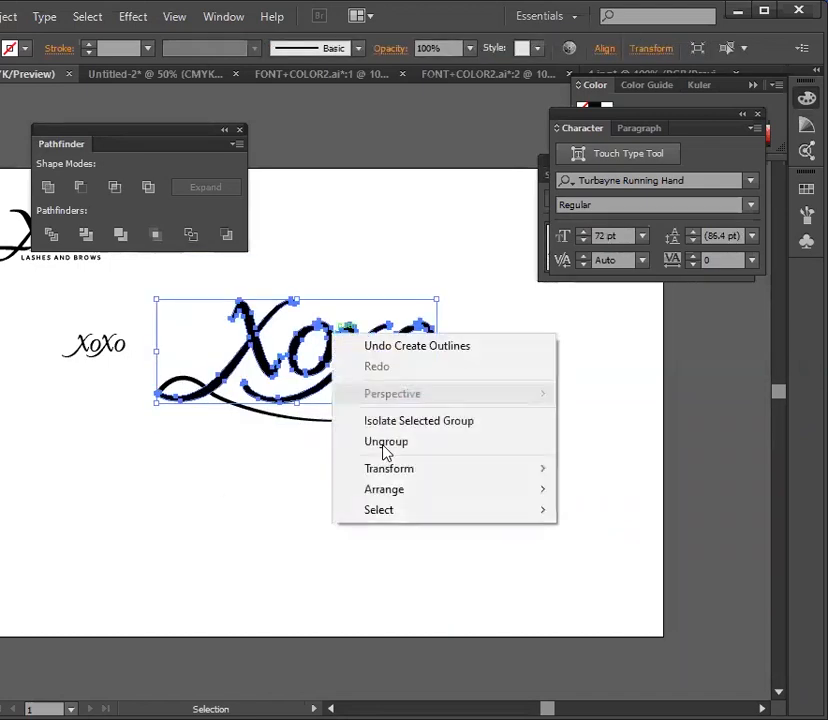
click(364, 556)
Step: Unite the outlined Xoxo letters with the swash and move the joined artwork down and to the right
drag(193, 317, 480, 484)
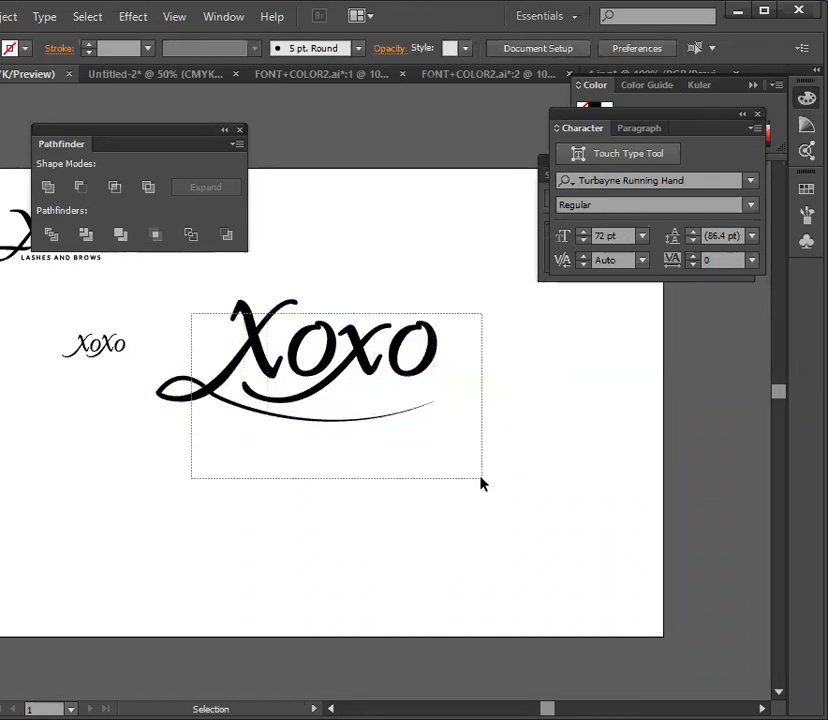
click(209, 538)
drag(208, 390, 376, 457)
click(404, 521)
Step: Try to smooth the outer tip of the X's tail loop by shifting its anchor point, and undo the shift
key(a)
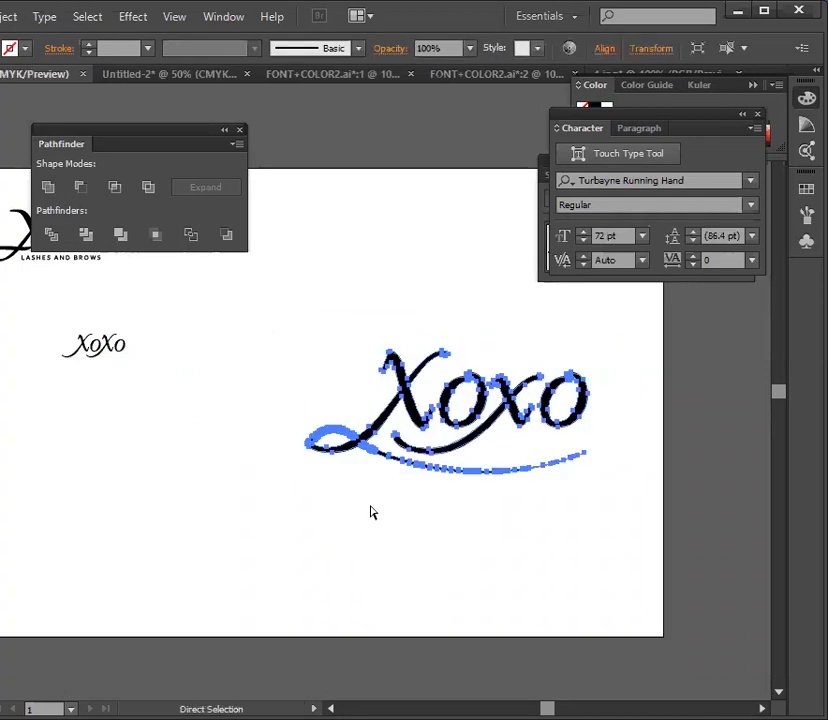
key(ctrl+plus)
key(ctrl+plus)
key(ctrl+plus)
drag(512, 557, 381, 485)
click(31, 434)
key(a)
click(150, 530)
drag(135, 527, 139, 534)
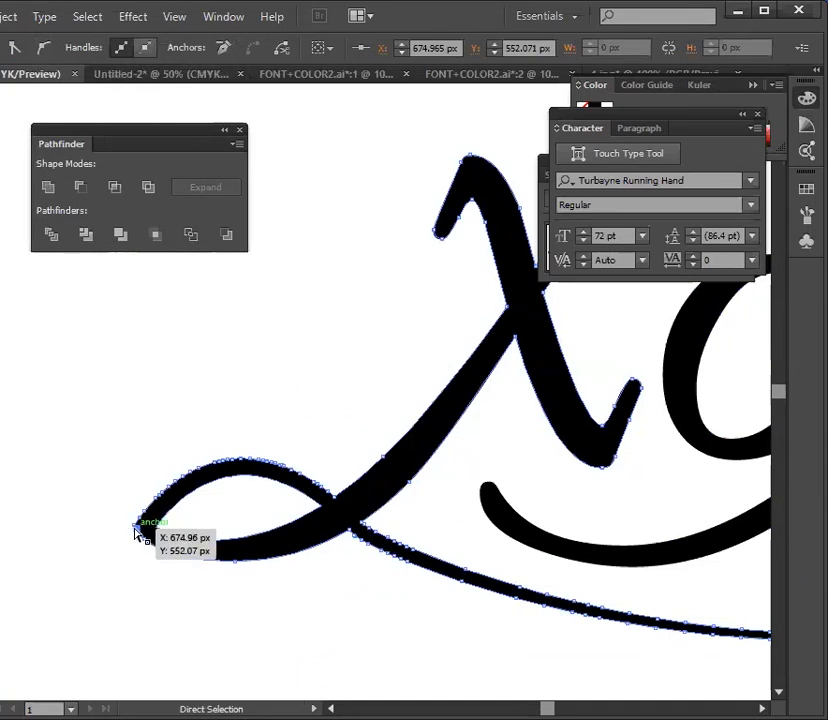
drag(134, 525, 139, 534)
key(ctrl+z)
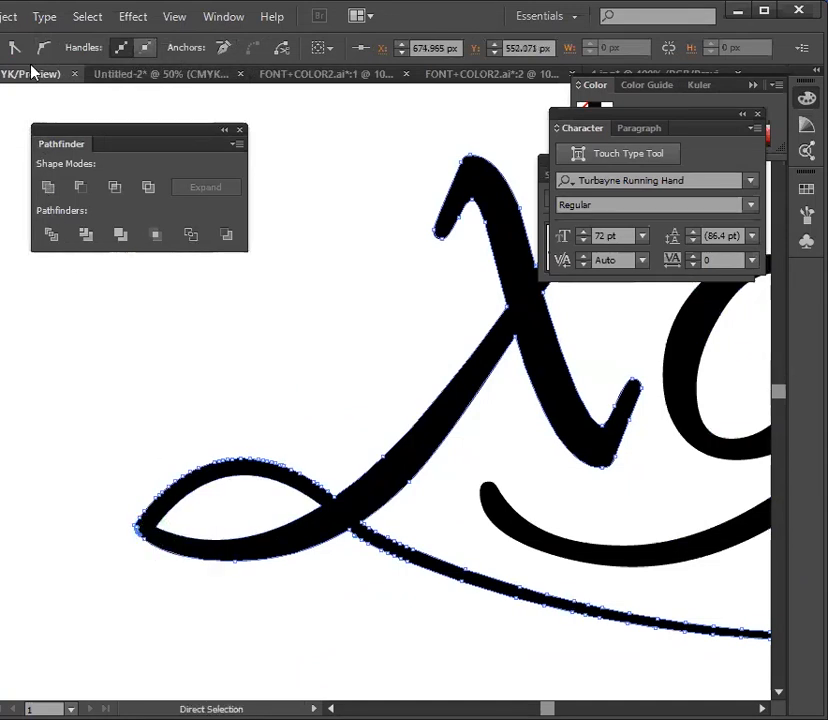
Step: Try to reshape the loop's inner corner by moving its anchor point, and undo the changes
drag(142, 543, 163, 555)
click(137, 527)
click(138, 519)
click(133, 525)
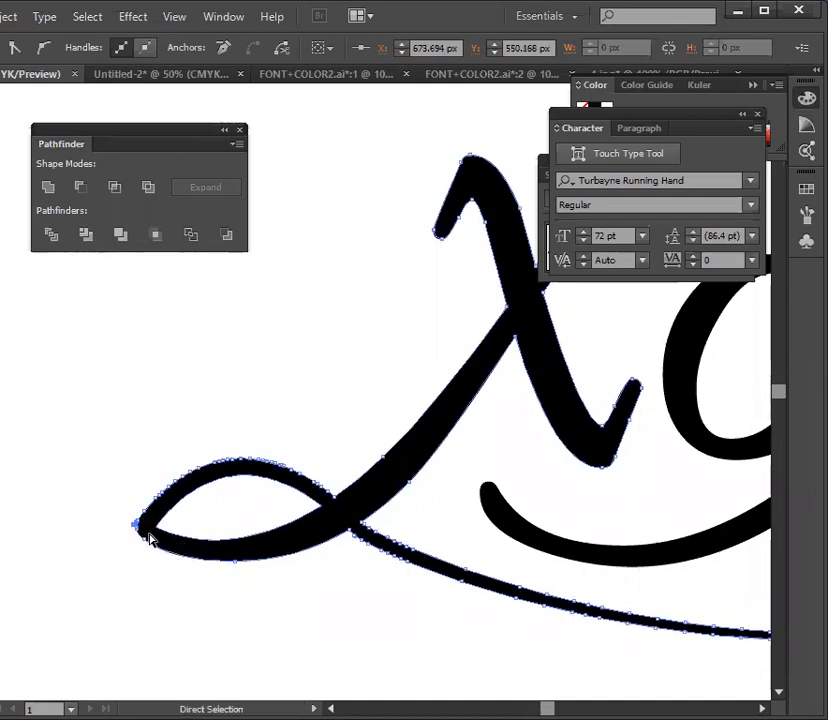
drag(157, 524, 162, 530)
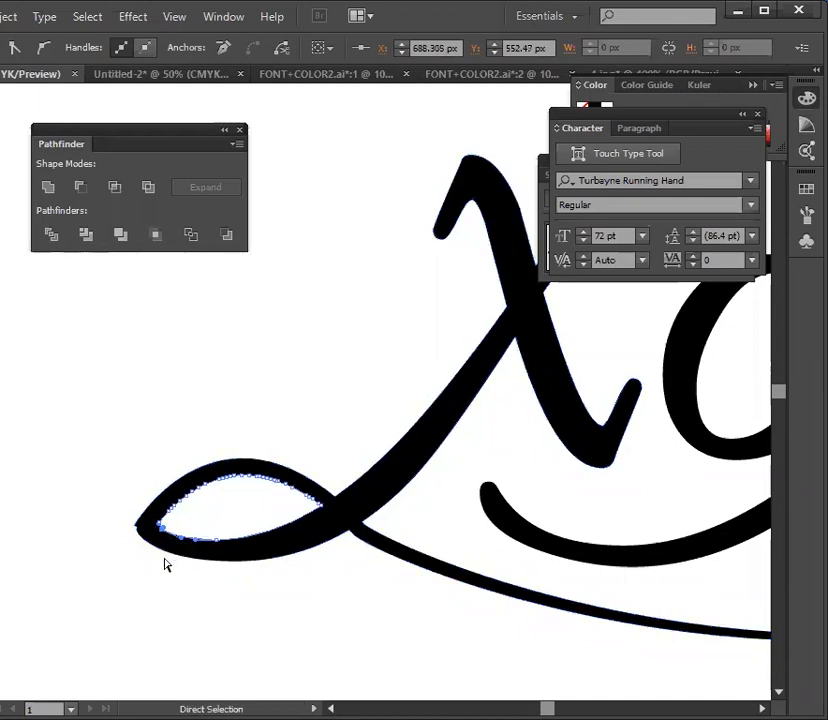
key(ctrl+z)
key(ctrl+z)
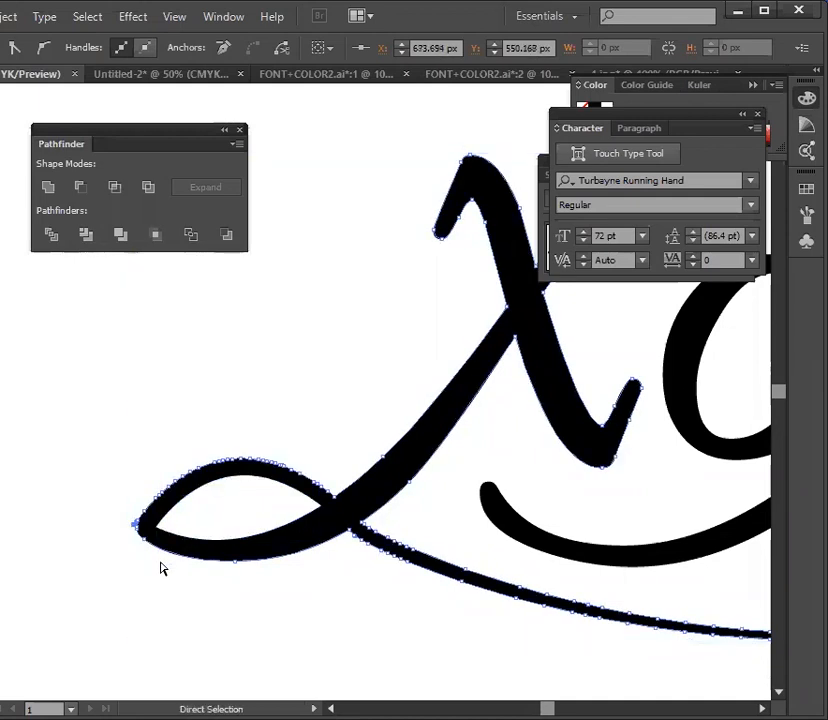
key(ctrl+z)
Step: Remove the protruding anchor point at the tip of the X's tail loop to smooth the join with the swash
key(v)
click(37, 555)
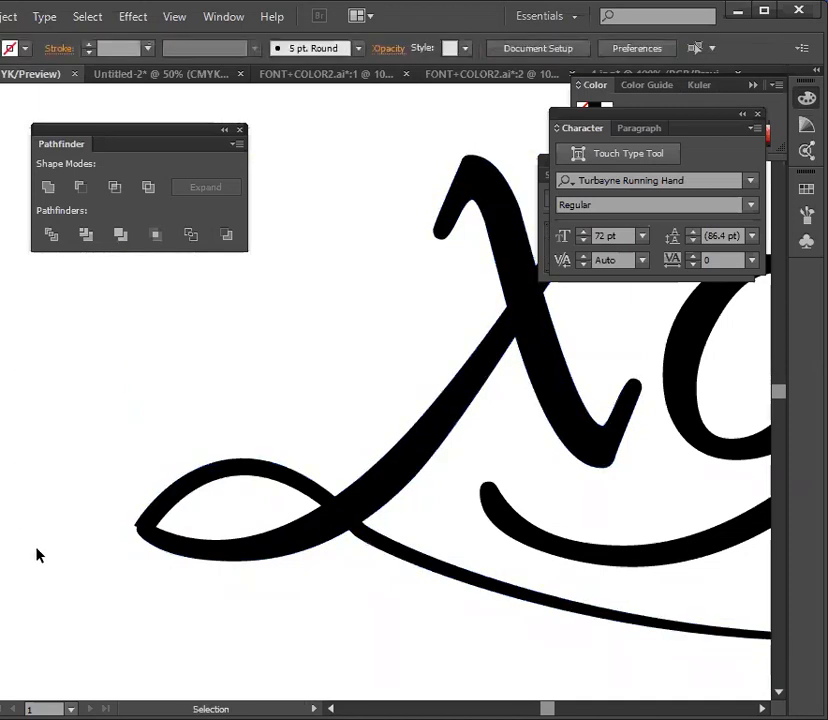
click(158, 561)
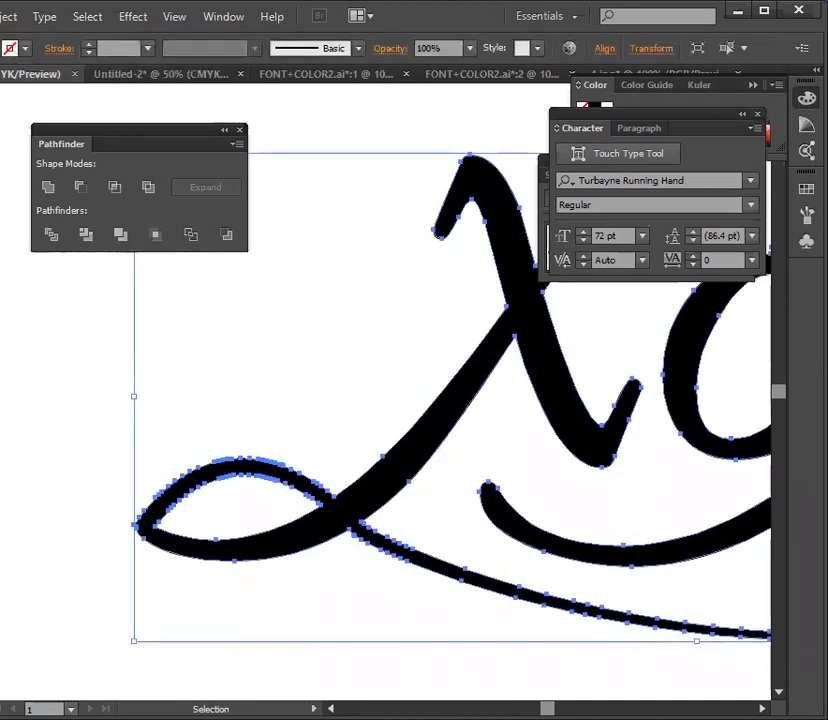
click(118, 566)
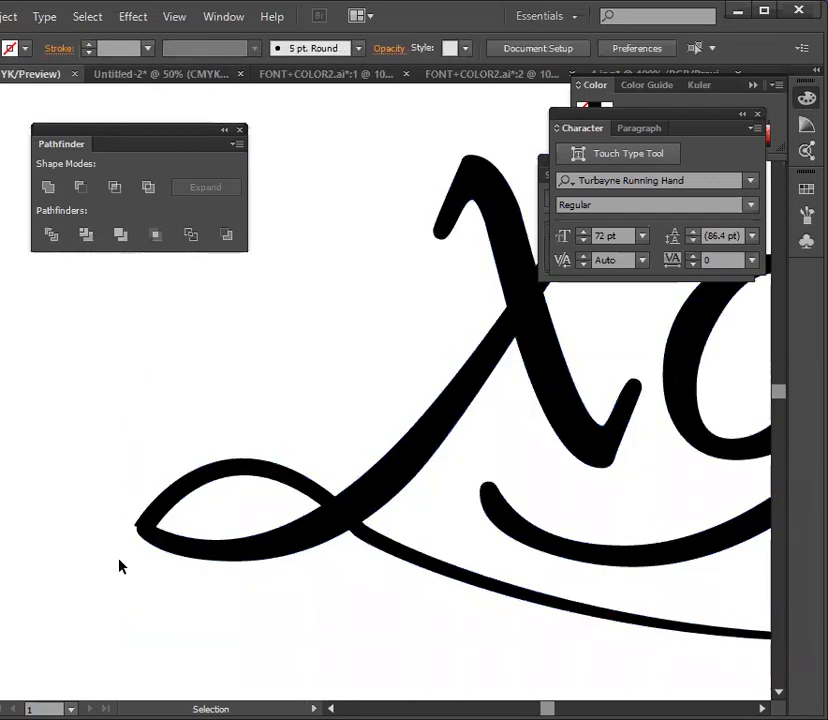
click(138, 531)
key(a)
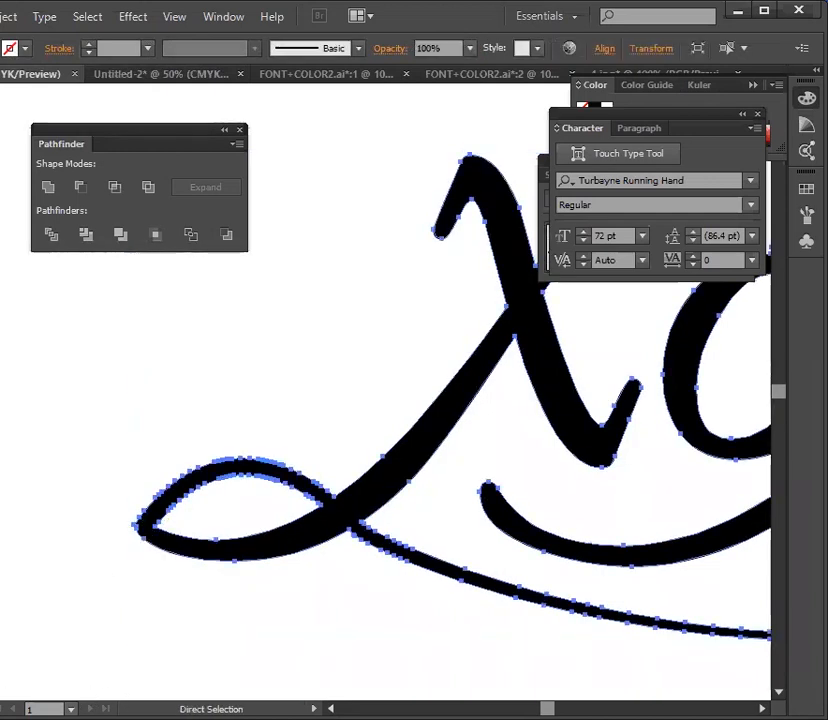
click(137, 524)
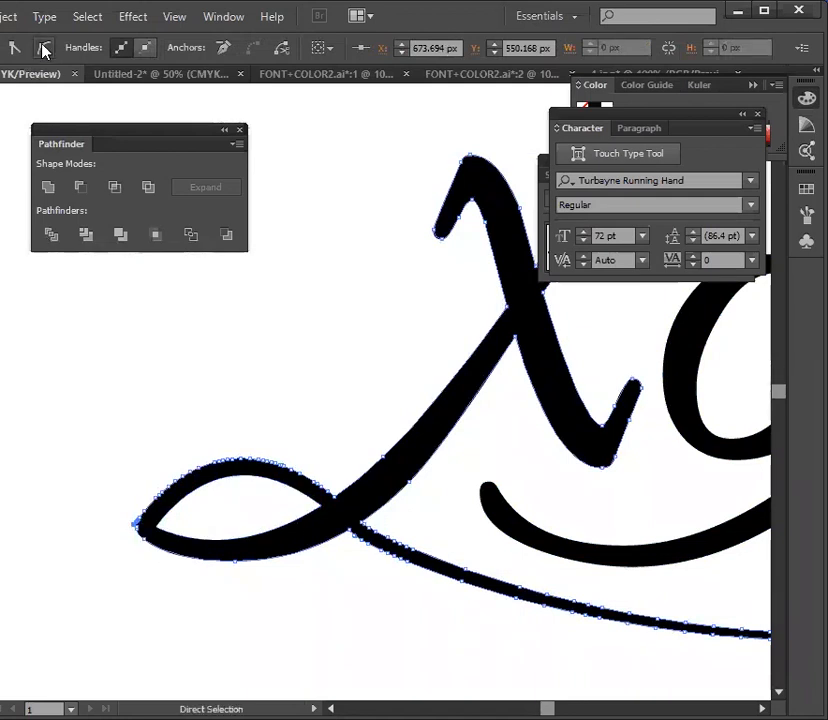
click(220, 49)
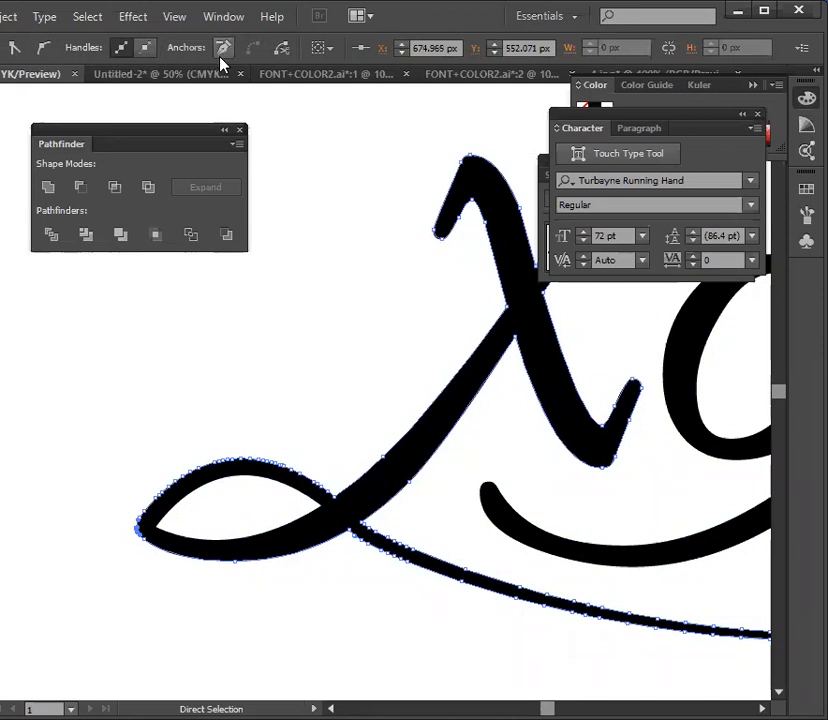
key(v)
click(190, 605)
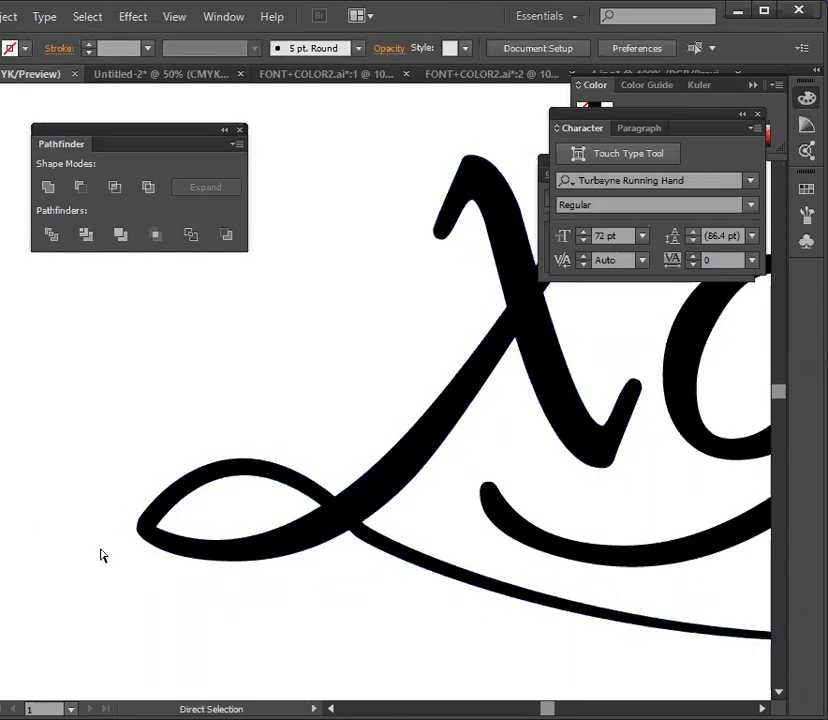
Step: Move the joined Xoxo lettering and swash horizontally to the left on the artboard
key(ctrl+minus)
key(ctrl+minus)
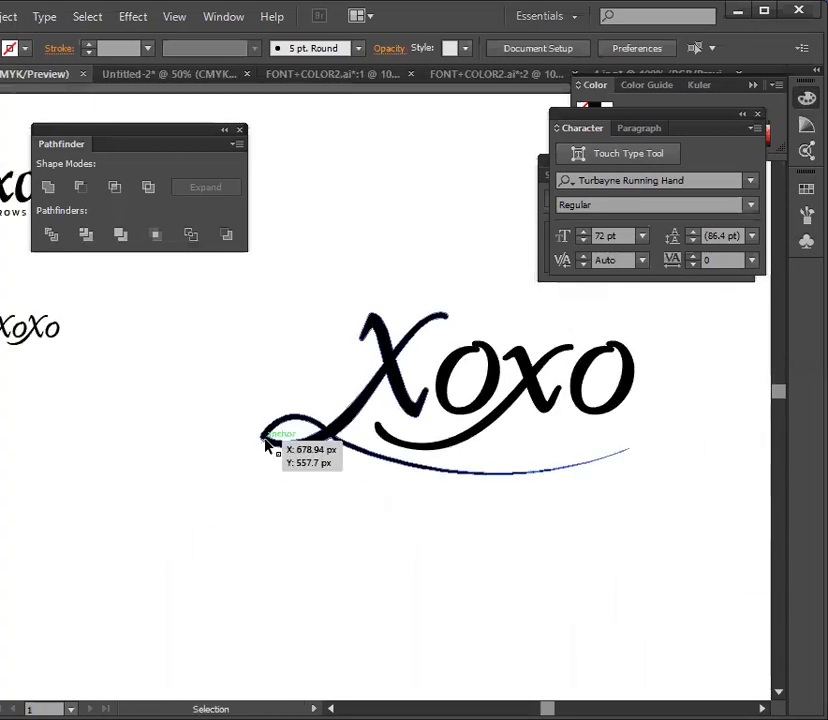
drag(588, 410, 448, 410)
click(458, 480)
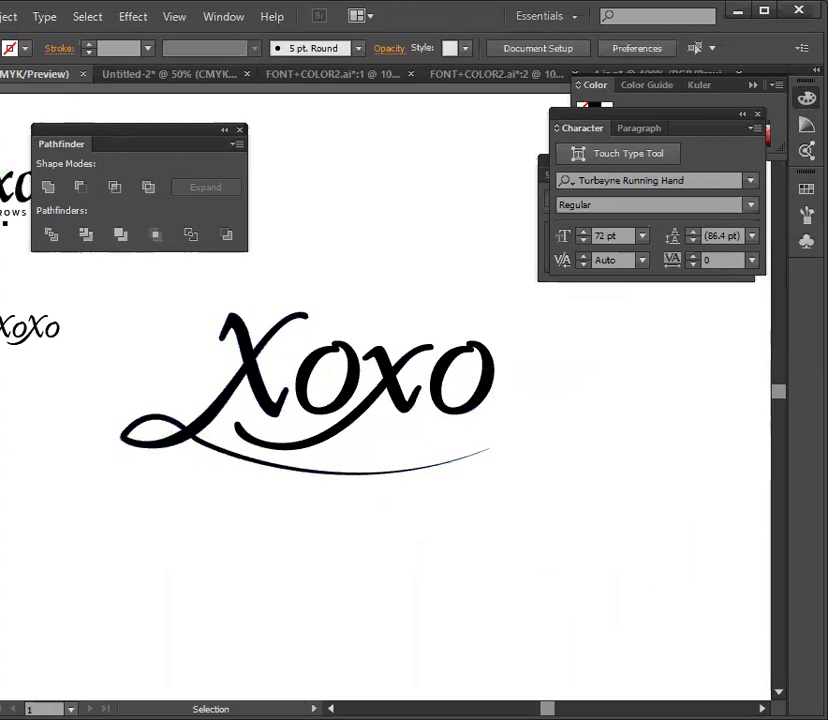
Step: Move the LASHES AND BROWS tagline from the original logo to the empty space below the enlarged Xoxo lettering
drag(2, 208, 451, 504)
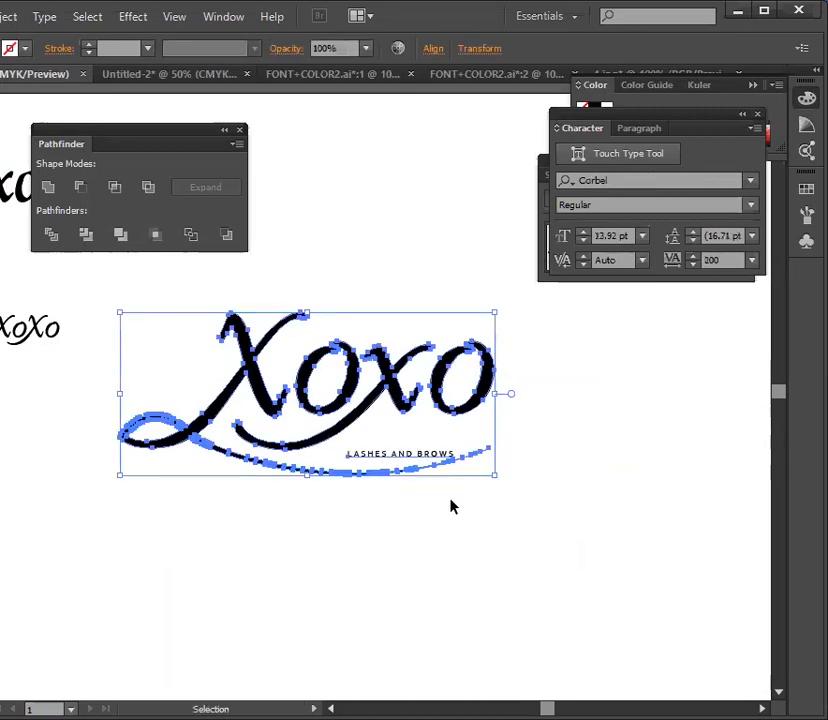
click(445, 537)
drag(412, 452, 452, 558)
Step: Scale the joined Xoxo lettering and swash down proportionally about its center to roughly the tagline's width
click(398, 405)
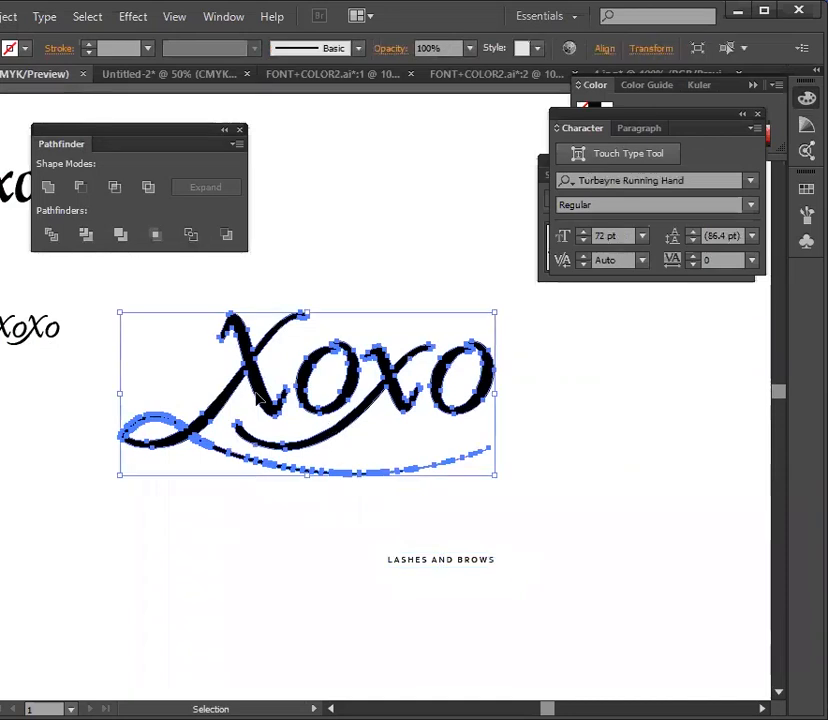
drag(118, 314, 190, 492)
click(447, 598)
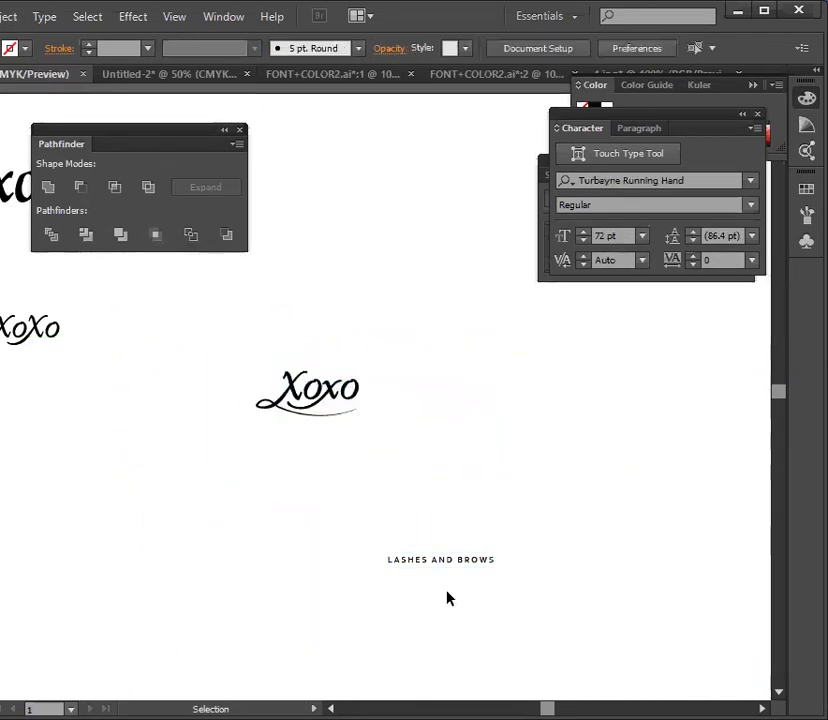
Step: Place the LASHES AND BROWS tagline directly beneath the swash of the reduced Xoxo lettering
drag(460, 567, 335, 426)
drag(340, 479, 340, 482)
click(340, 482)
scroll(340, 482, up, 1)
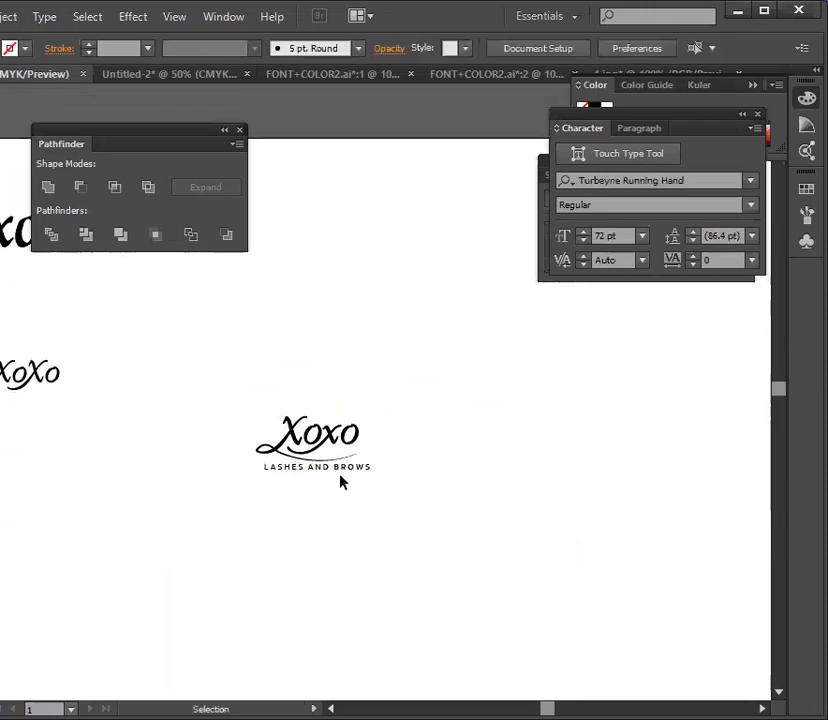
Step: Shift the LASHES AND BROWS tagline slightly to the left so it sits better centered under the swash
click(350, 467)
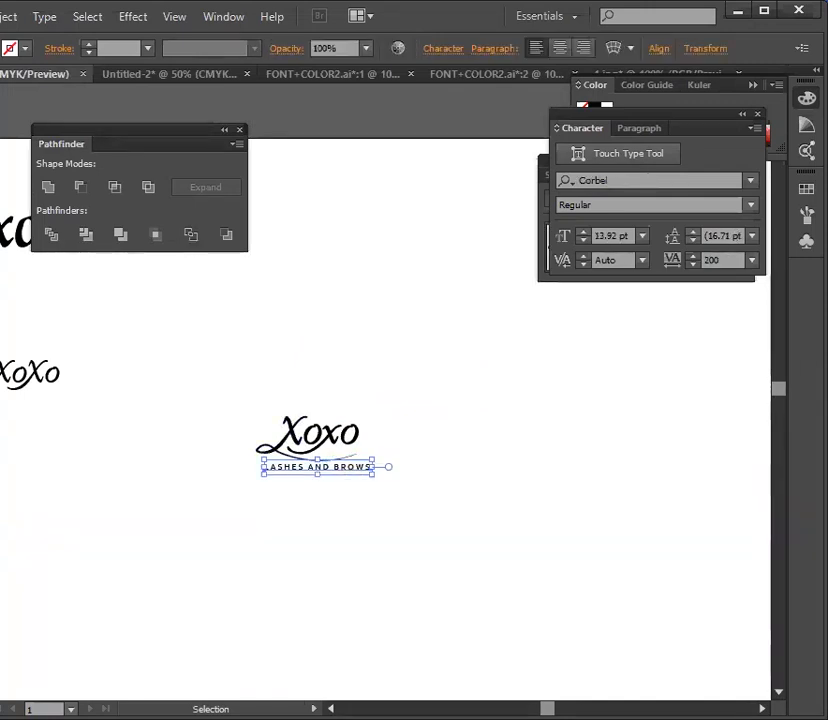
click(108, 473)
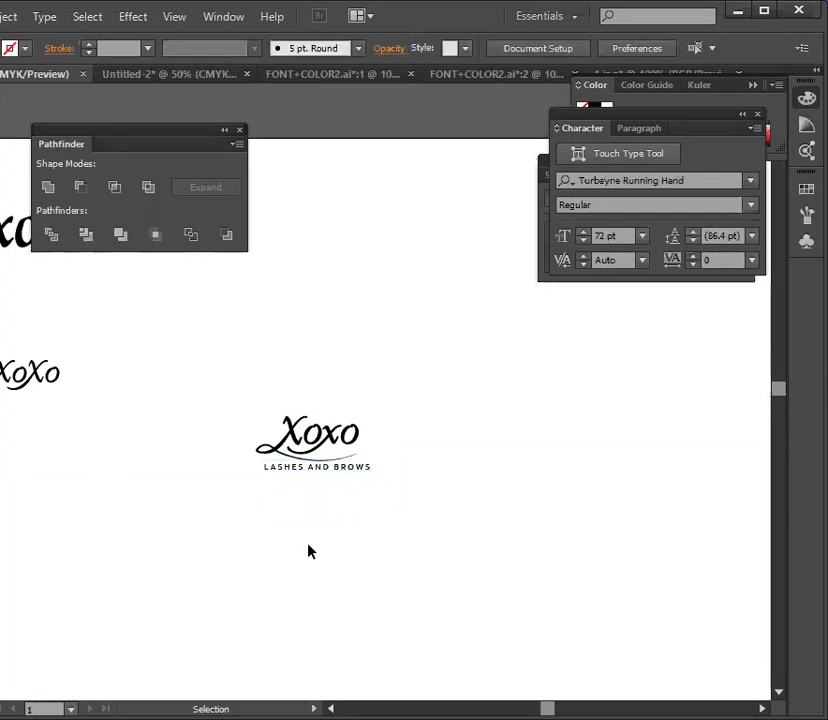
click(364, 474)
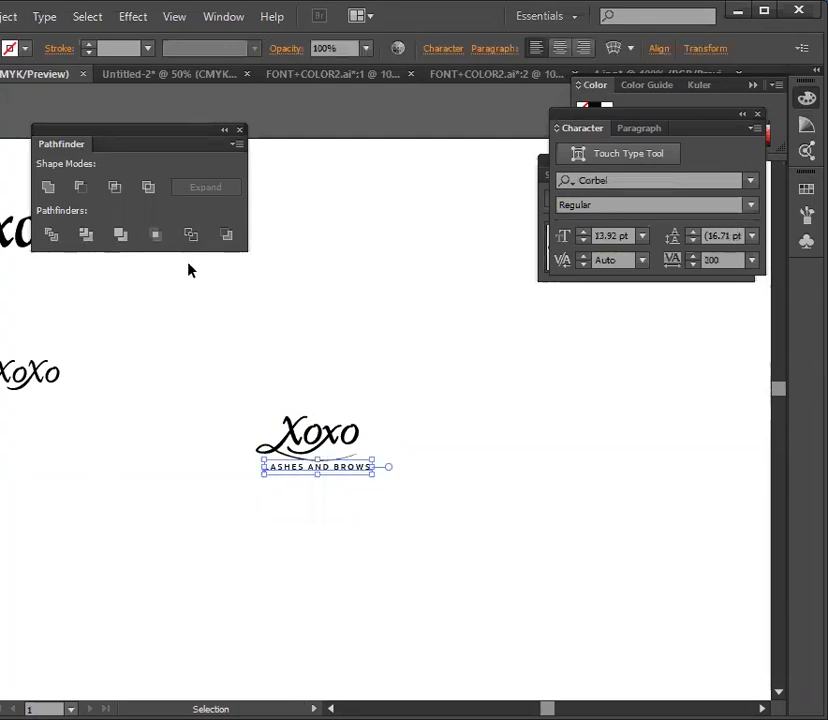
key(ctrl+equal)
key(ctrl+equal)
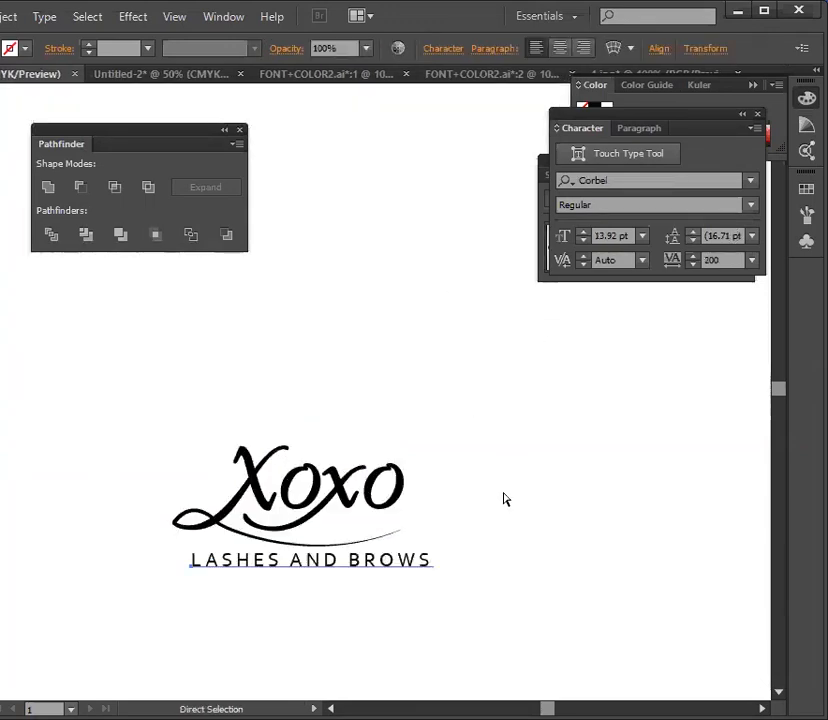
scroll(505, 498, down, 3)
key(ctrl+equal)
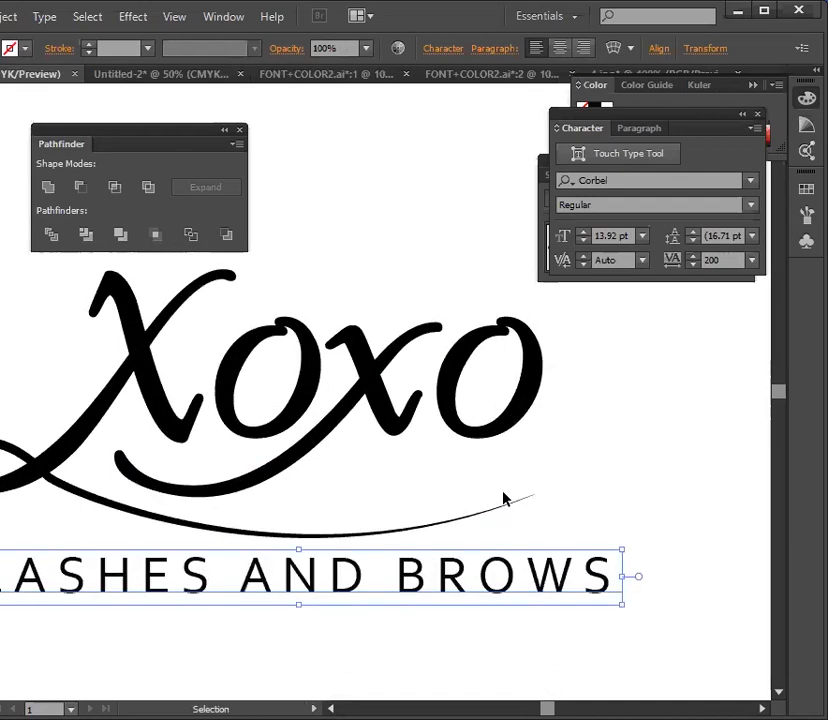
scroll(455, 588, down, 1)
click(425, 592)
drag(492, 538, 468, 538)
click(490, 623)
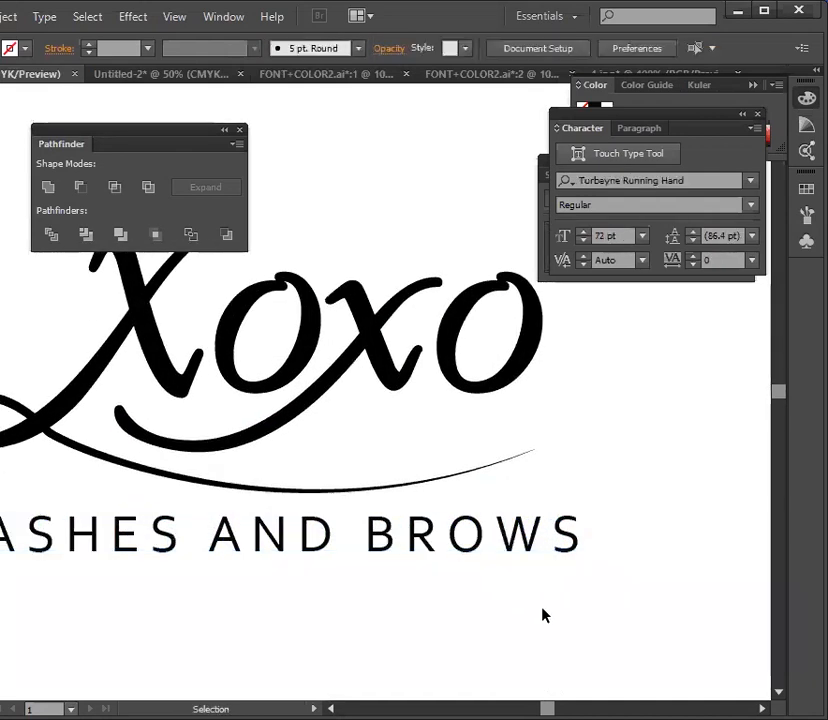
drag(577, 540, 551, 549)
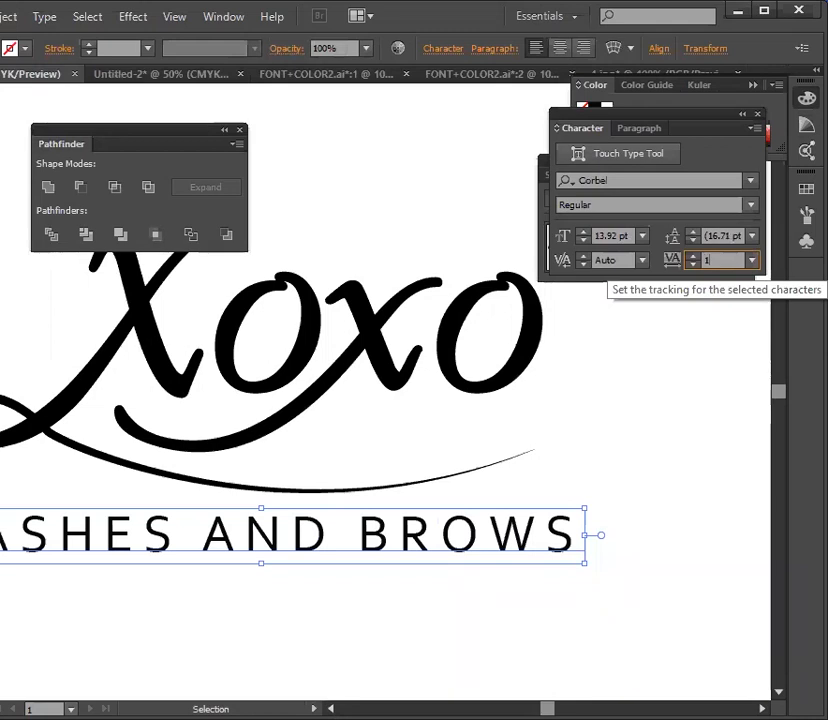
Step: Set the LASHES AND BROWS tagline's tracking to 180 and nudge it slightly up toward the swash
text(0)
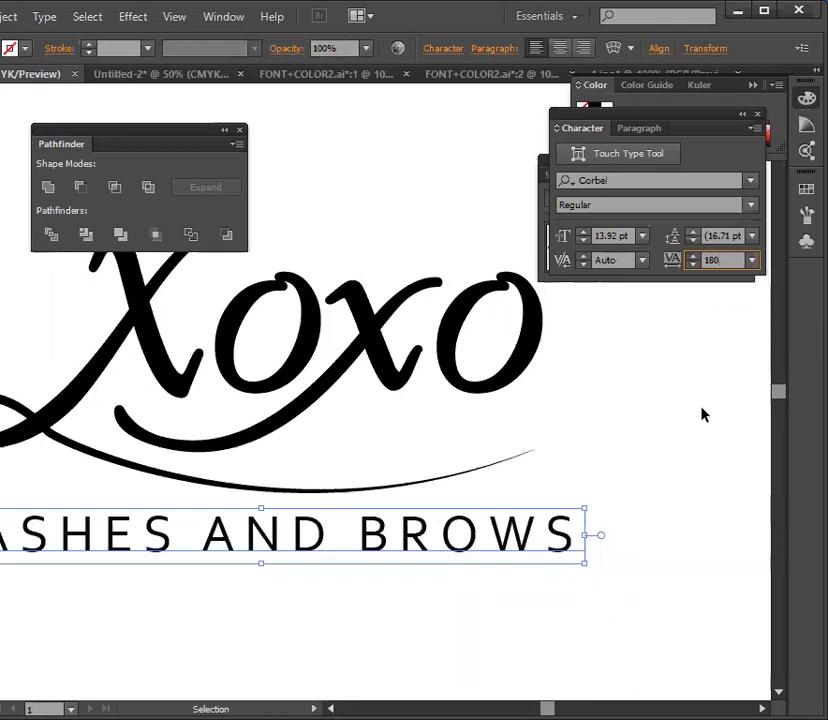
click(700, 452)
key(ctrl+minus)
click(373, 500)
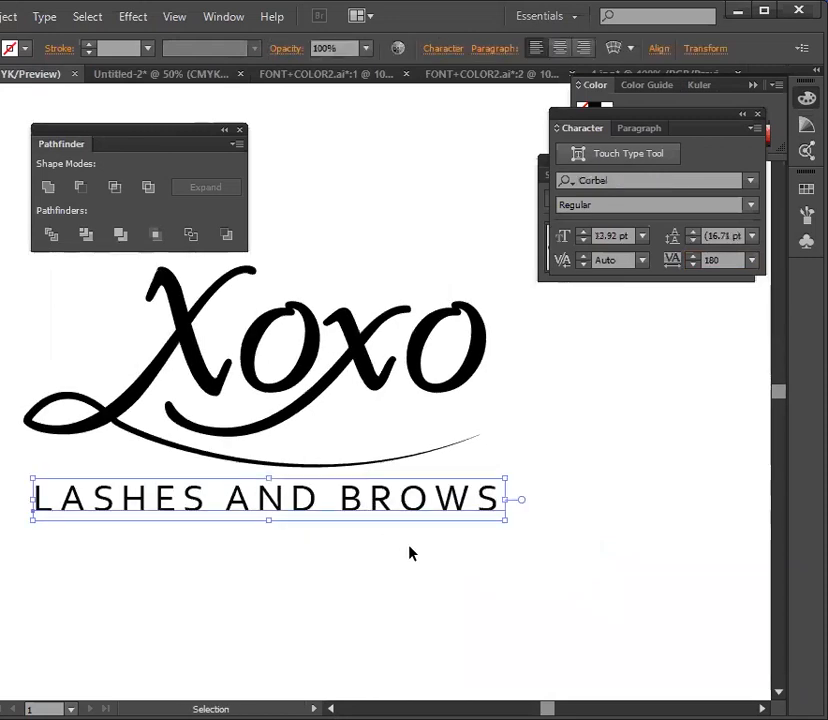
key(Up)
key(Up)
key(Up)
click(409, 553)
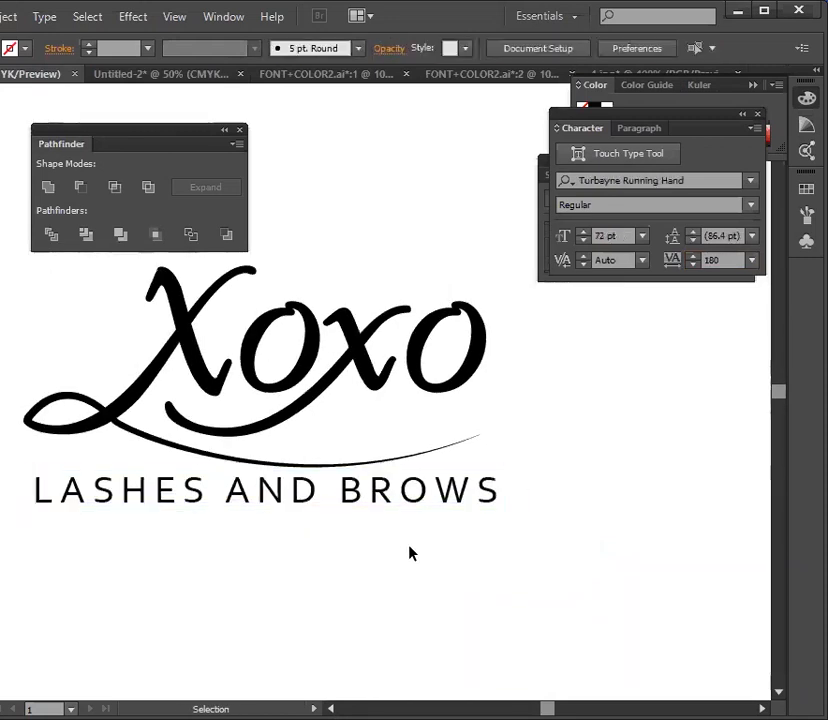
Step: Move the finished Xoxo logo with its tagline off the artboard into the space above it
scroll(409, 553, down, 1)
key(a)
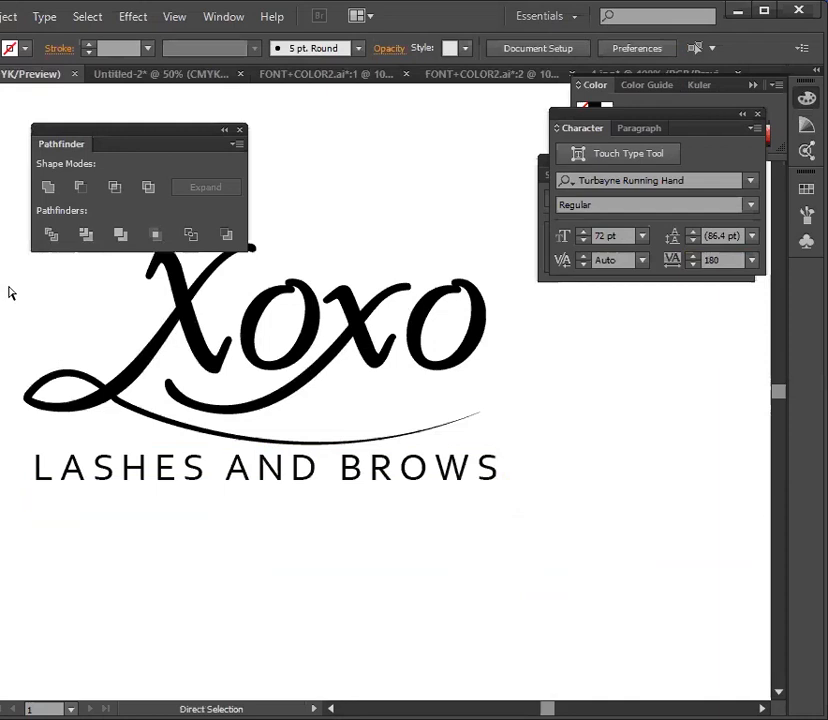
key(ctrl+minus)
key(ctrl+minus)
key(ctrl+minus)
key(ctrl+minus)
key(v)
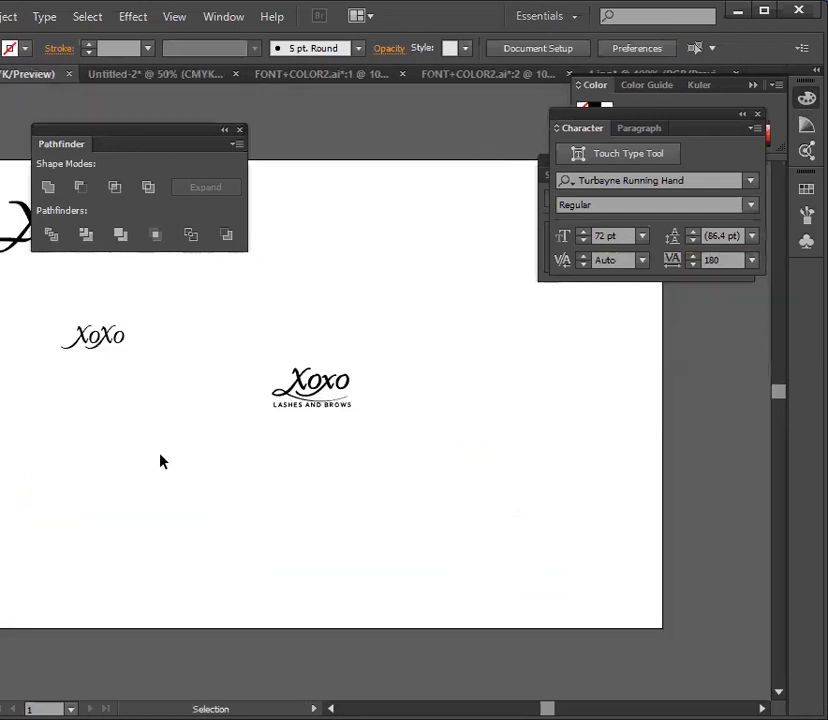
scroll(183, 452, up, 2)
click(307, 452)
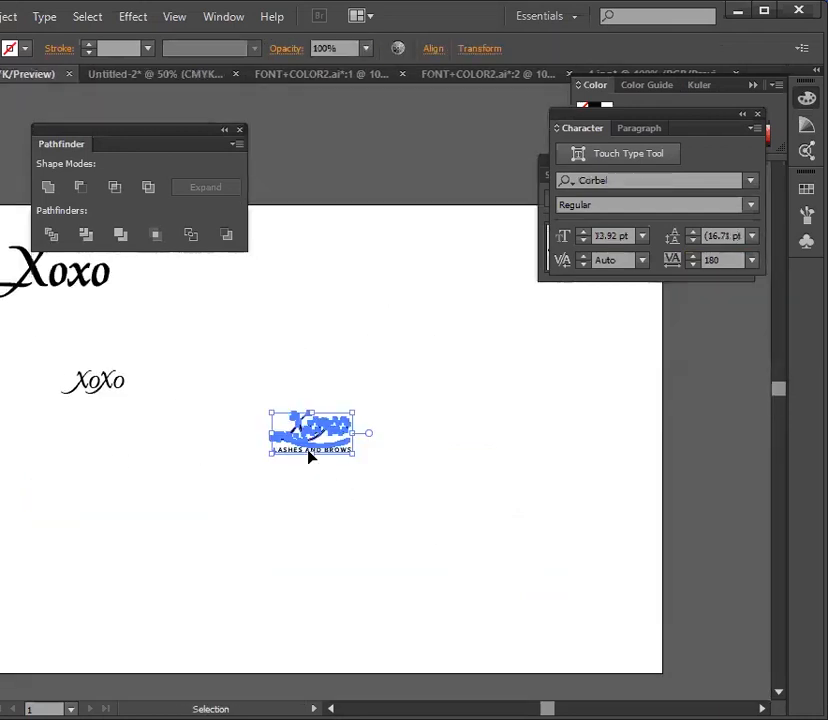
drag(323, 432, 362, 178)
click(388, 301)
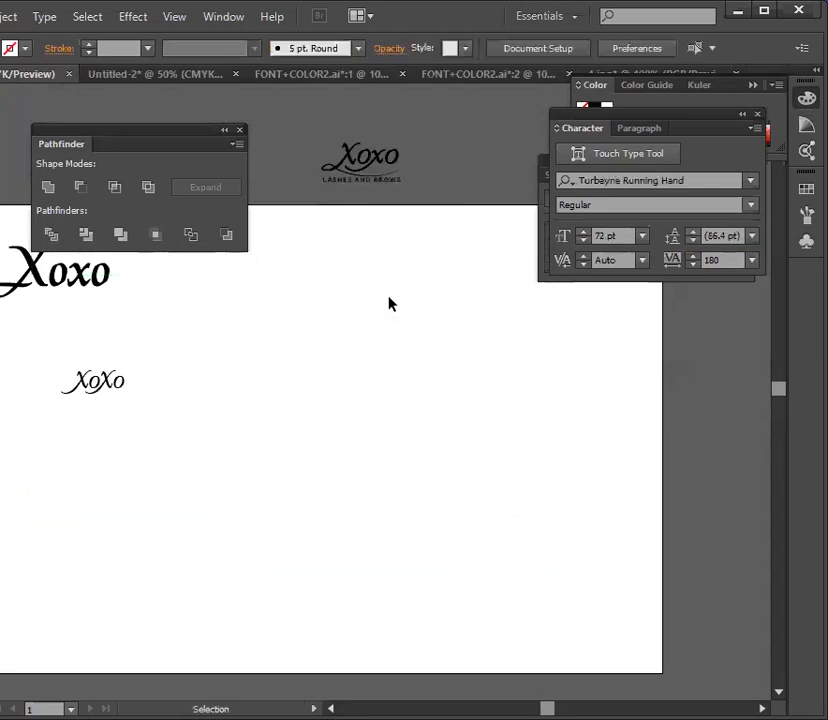
Step: Move the two remaining Xoxo lettering versions off the artboard, placing them above it beside the finished logo
scroll(380, 340, up, 3)
drag(2, 272, 122, 456)
drag(90, 338, 490, 100)
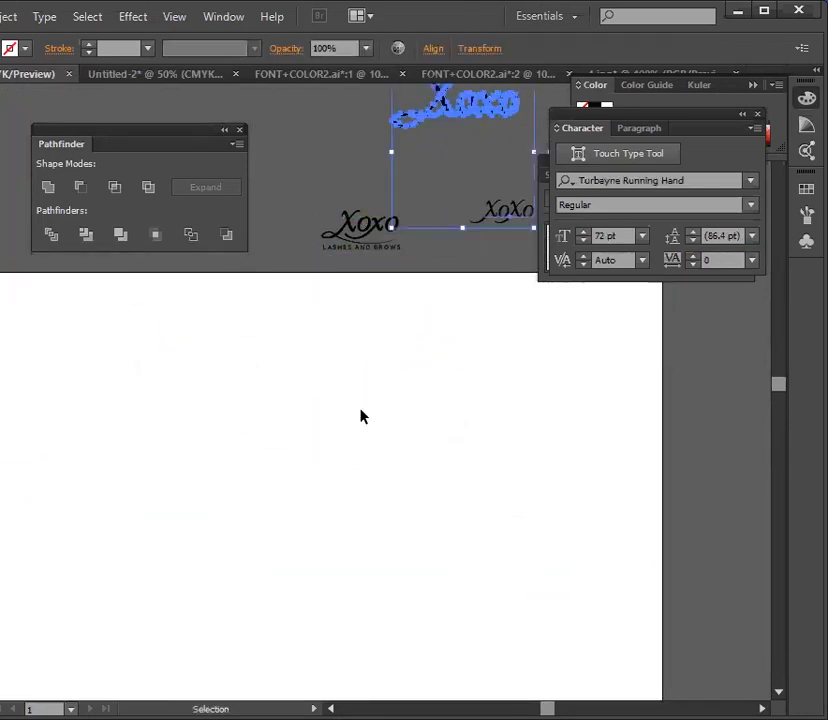
Step: Draw a black rectangle with the Rectangle tool over the lower part of the empty artboard
scroll(362, 416, down, 3)
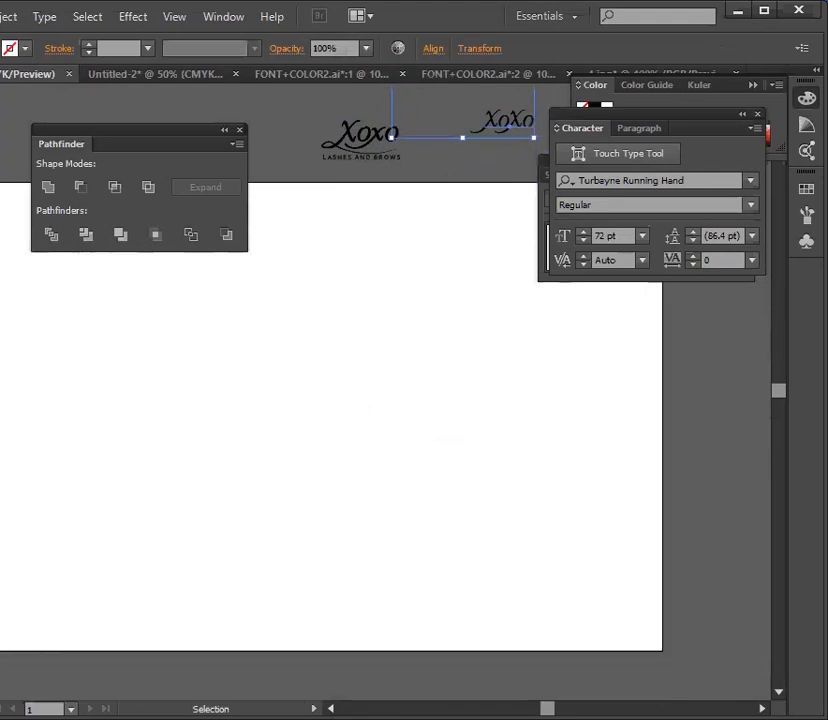
click(2, 196)
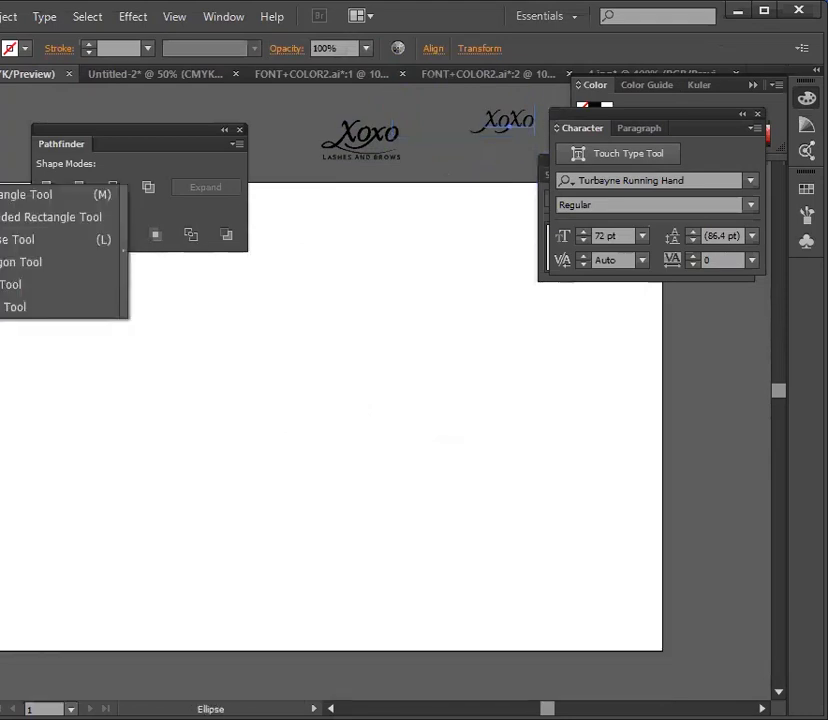
click(20, 196)
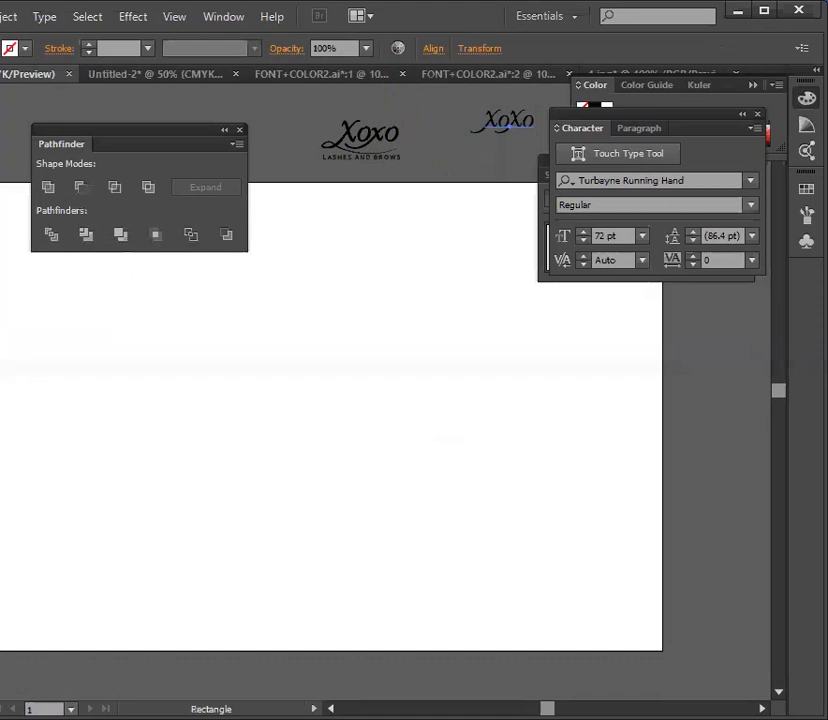
drag(0, 392, 357, 536)
scroll(6, 325, up, 3)
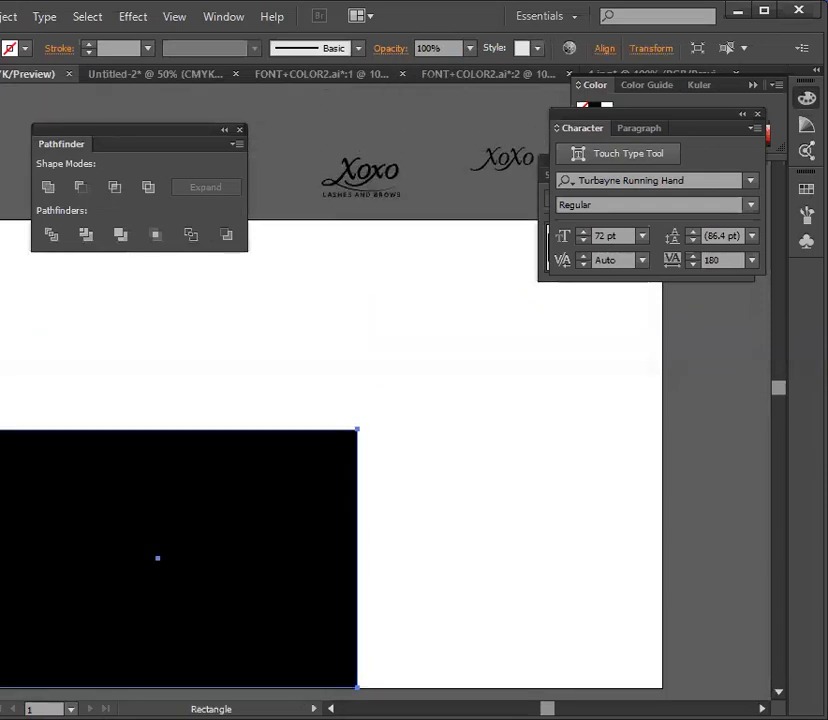
Step: Narrow the black rectangle by pulling its right edge inward to free the artboard's lower right area
key(v)
click(18, 316)
scroll(18, 316, down, 3)
click(139, 475)
drag(360, 424, 300, 432)
click(338, 455)
scroll(338, 455, up, 1)
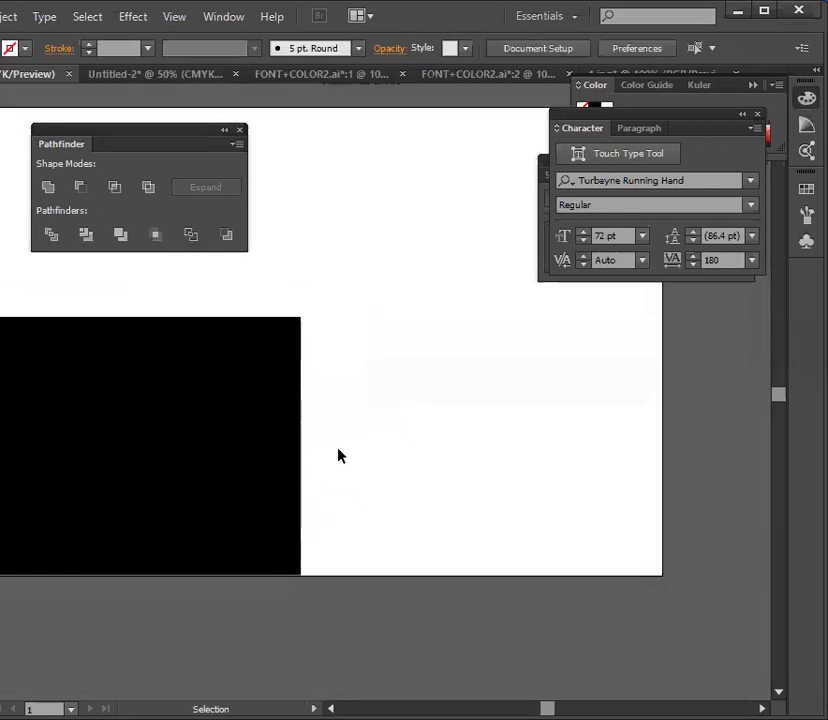
Step: Duplicate the black rectangle horizontally so the copy ends at the artboard's lower right corner
scroll(338, 455, up, 2)
click(253, 560)
scroll(410, 527, down, 2)
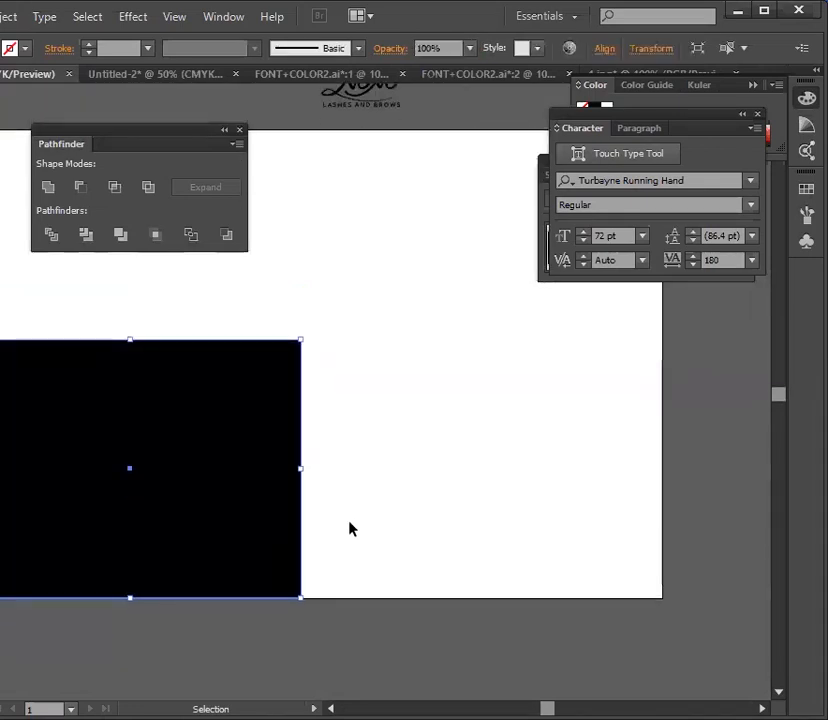
click(350, 528)
drag(221, 497, 578, 500)
click(706, 563)
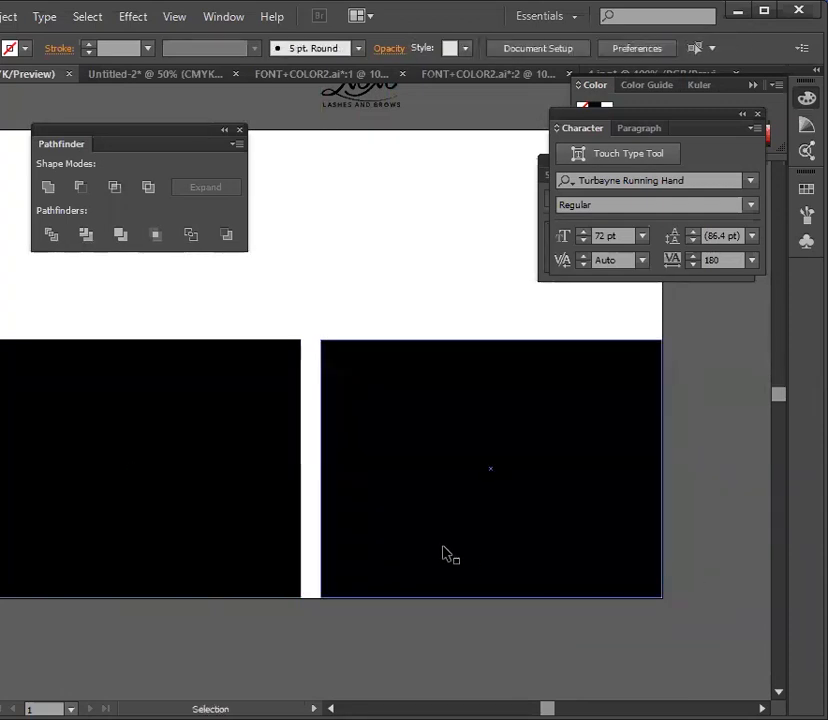
Step: Widen both black rectangles toward each other until only a thin gap separates them
click(227, 521)
click(578, 619)
click(567, 585)
click(306, 578)
click(255, 548)
drag(302, 468, 308, 468)
click(345, 575)
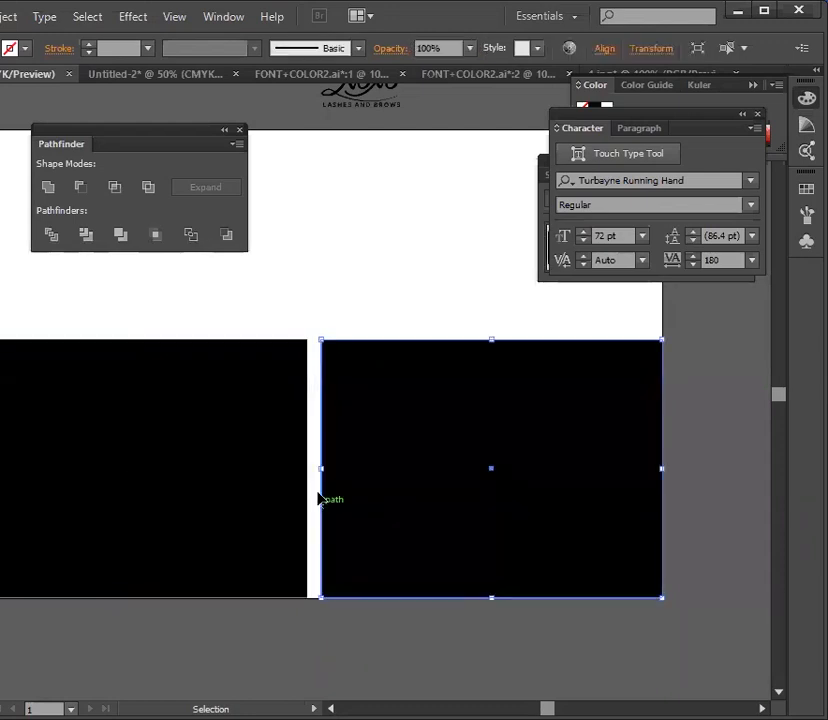
drag(316, 469, 311, 469)
click(342, 636)
click(258, 528)
click(381, 632)
Step: Nudge the right black rectangle left against its neighbor and extend its right edge to the artboard's edge
click(392, 591)
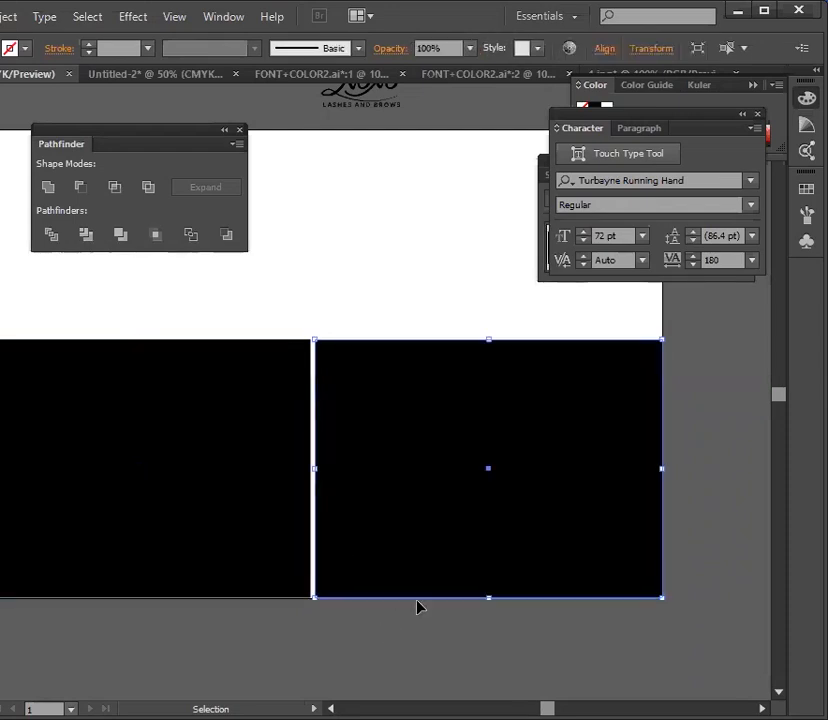
key(Left)
key(Left)
key(Left)
key(Left)
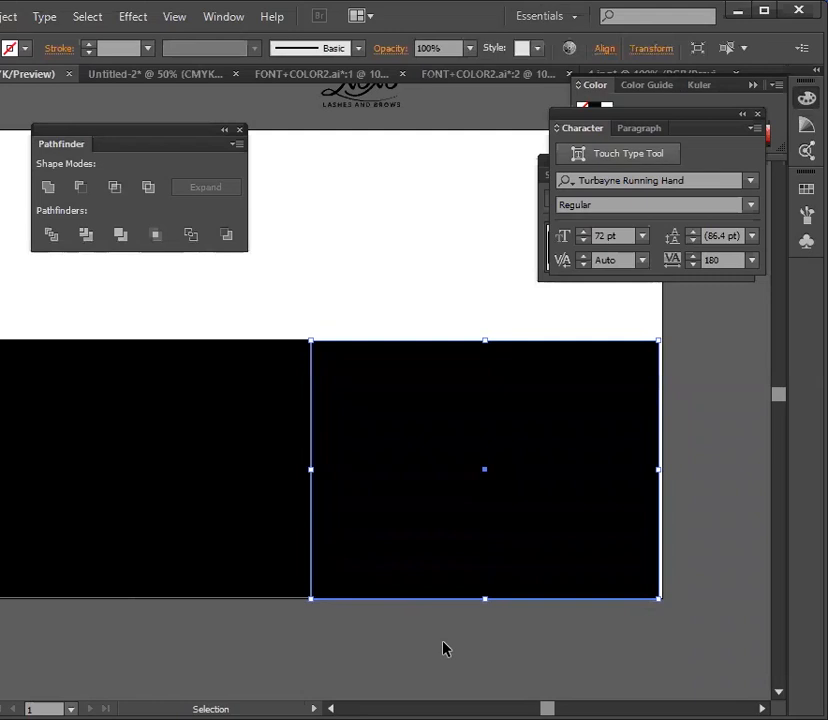
key(Left)
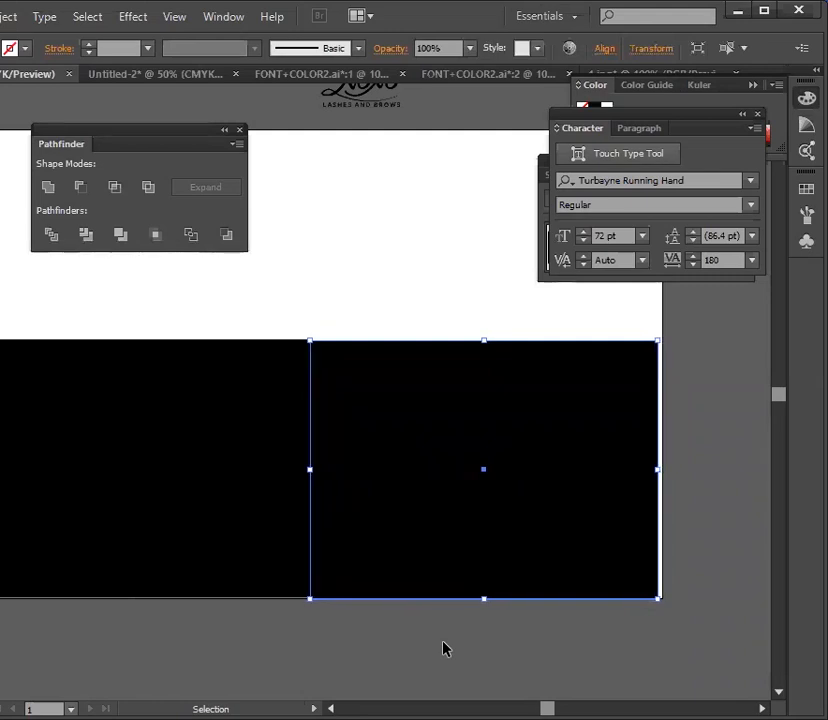
click(486, 697)
click(588, 554)
drag(659, 470, 662, 470)
click(336, 636)
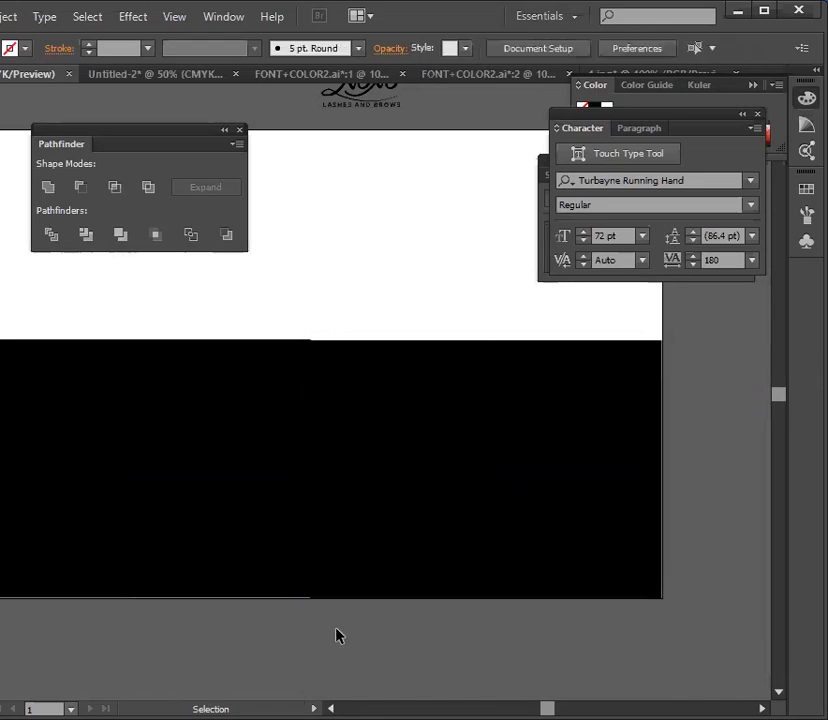
Step: Nudge the left black rectangle slightly down so its upper and lower edges line up with the right one
click(224, 570)
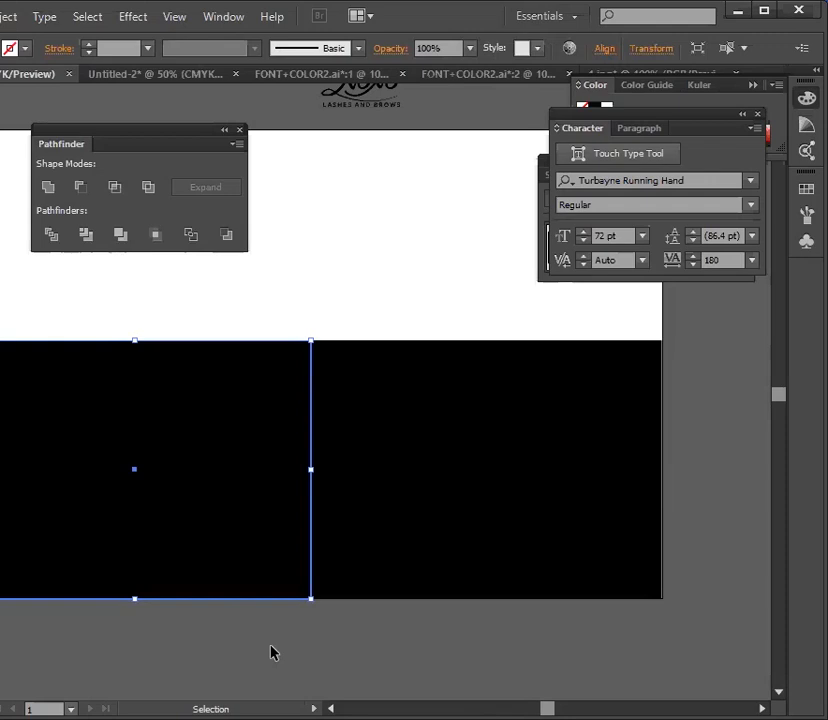
click(540, 610)
click(562, 573)
click(591, 650)
scroll(591, 652, up, 1)
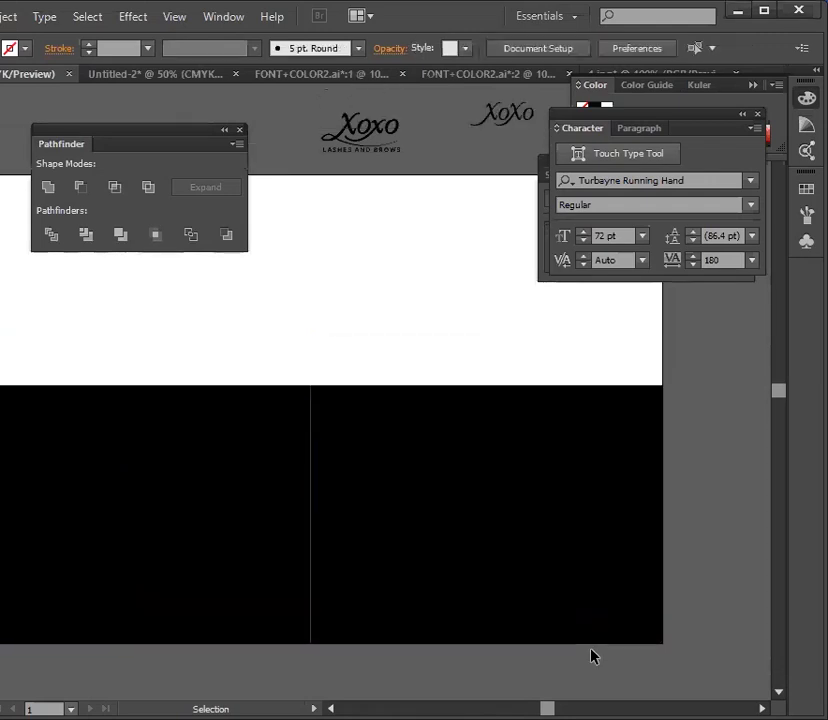
Step: Fill the right rectangle with the dark navy color 000033
click(450, 619)
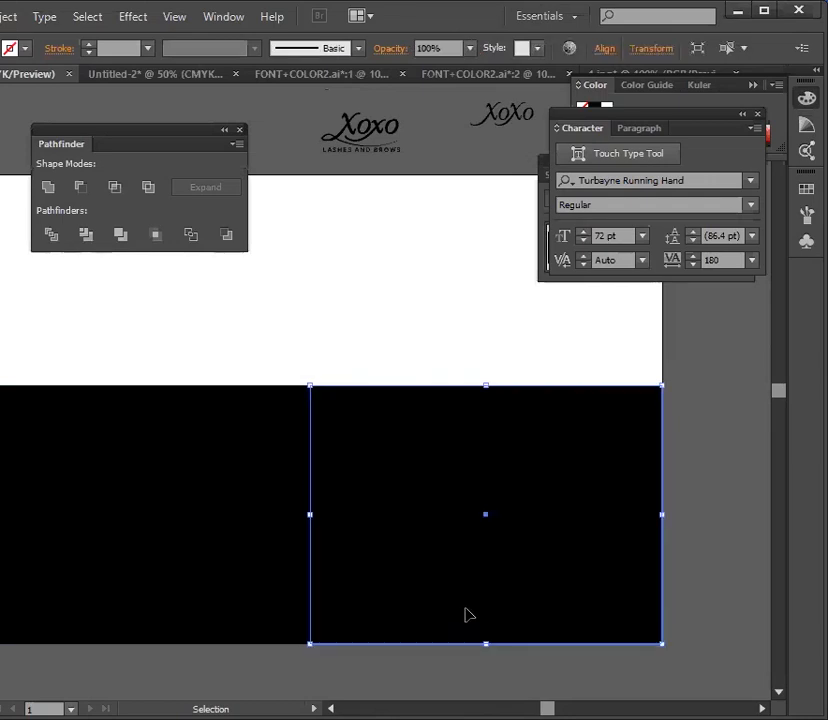
double_click(0, 476)
click(375, 294)
drag(325, 423, 323, 429)
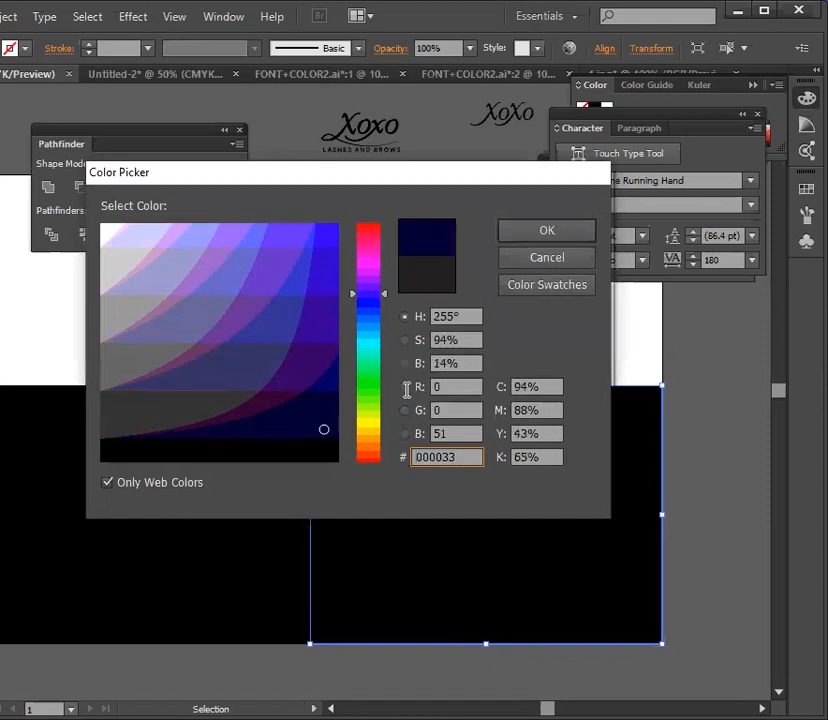
click(513, 234)
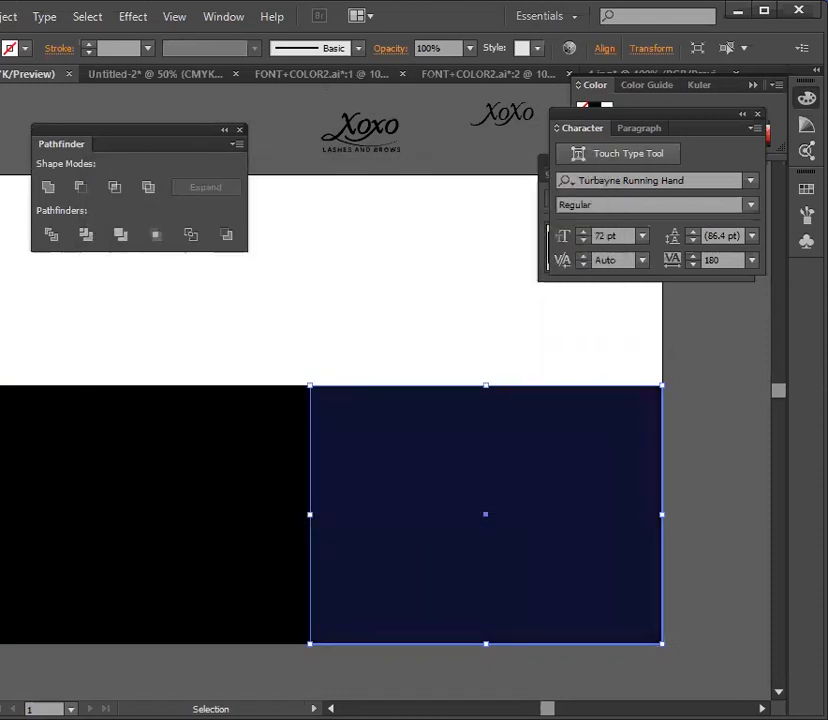
double_click(6, 453)
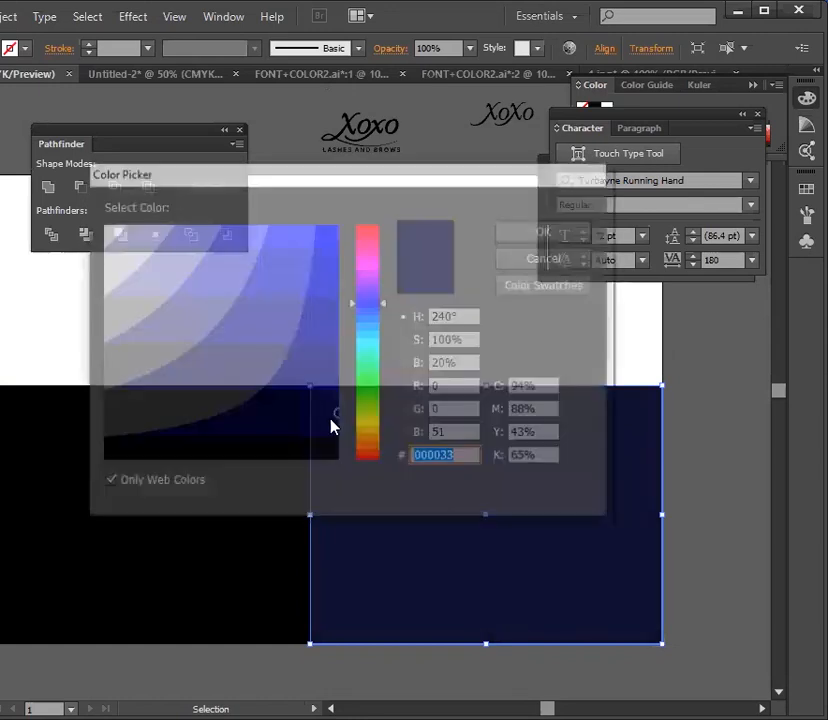
click(332, 437)
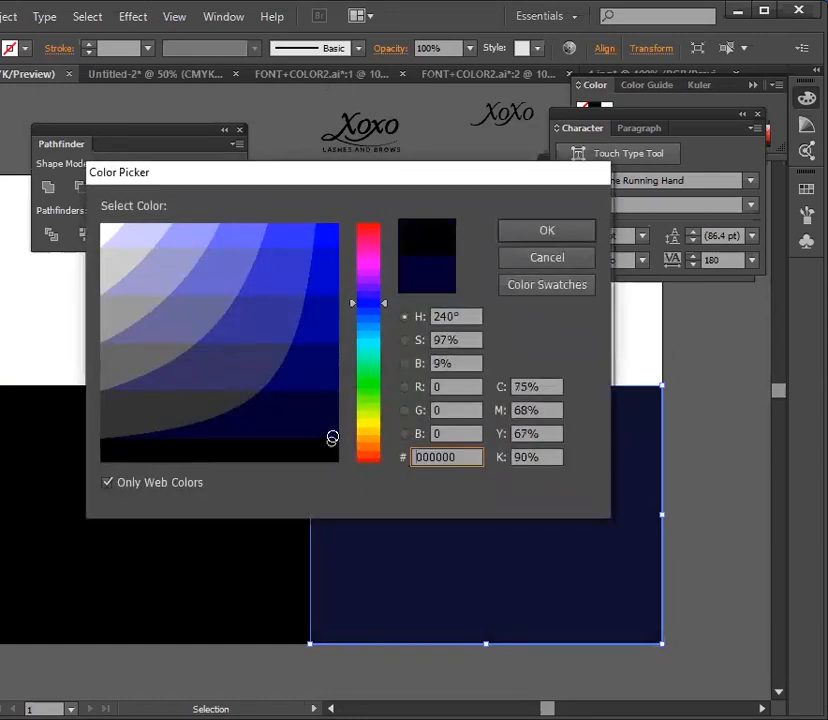
click(334, 432)
click(541, 232)
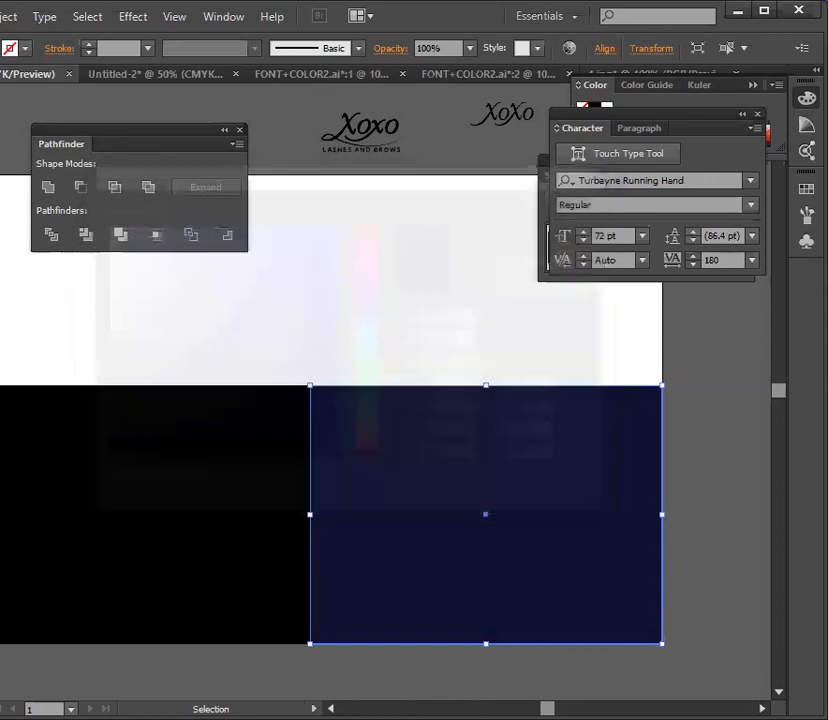
click(1, 268)
Step: Move the Xoxo logo and tagline onto the white upper area, enlarge them proportionally to about 399 x 203 px, and reposition them there
scroll(1, 268, up, 6)
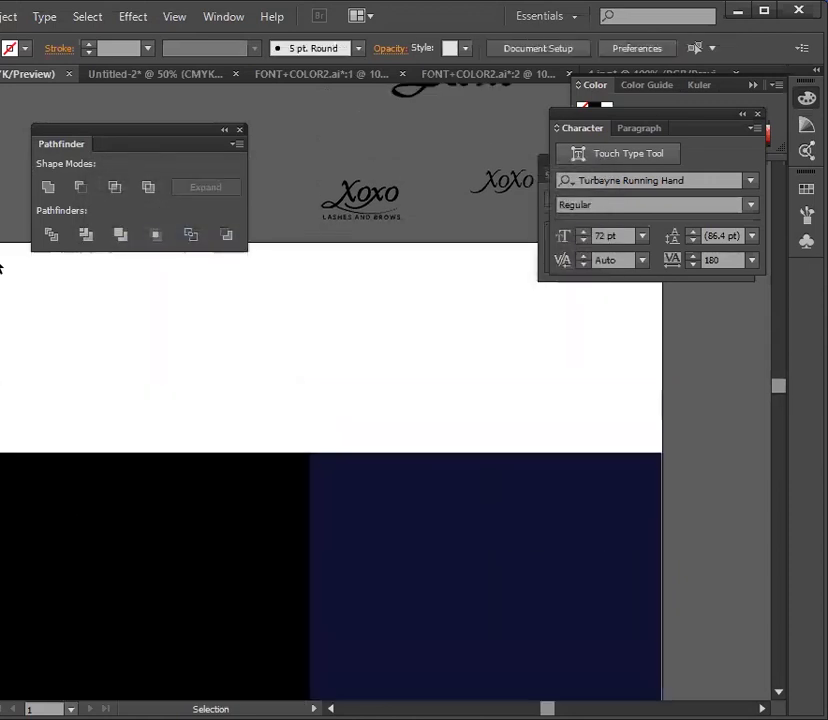
scroll(318, 346, down, 2)
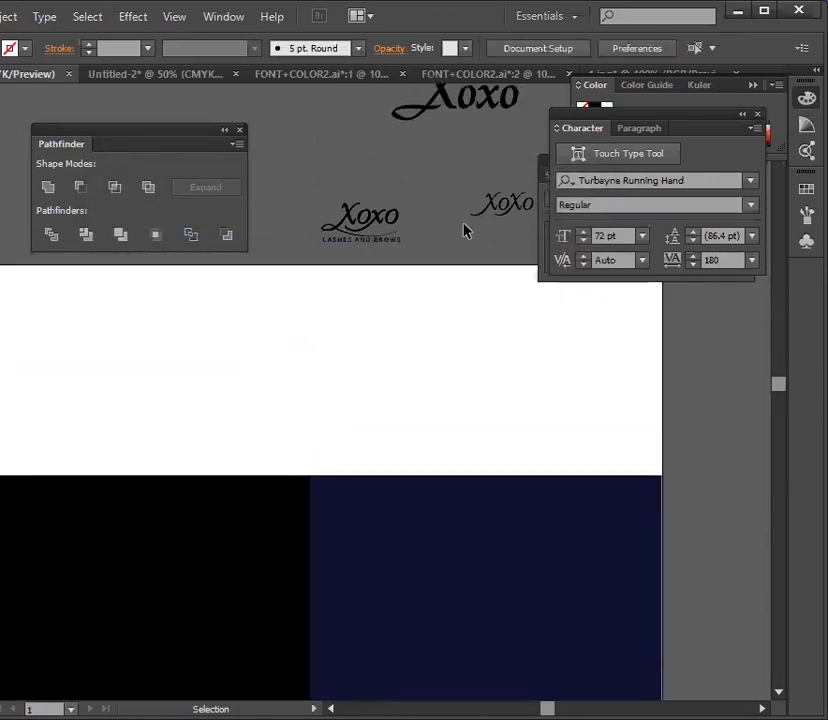
click(421, 248)
drag(362, 247, 362, 375)
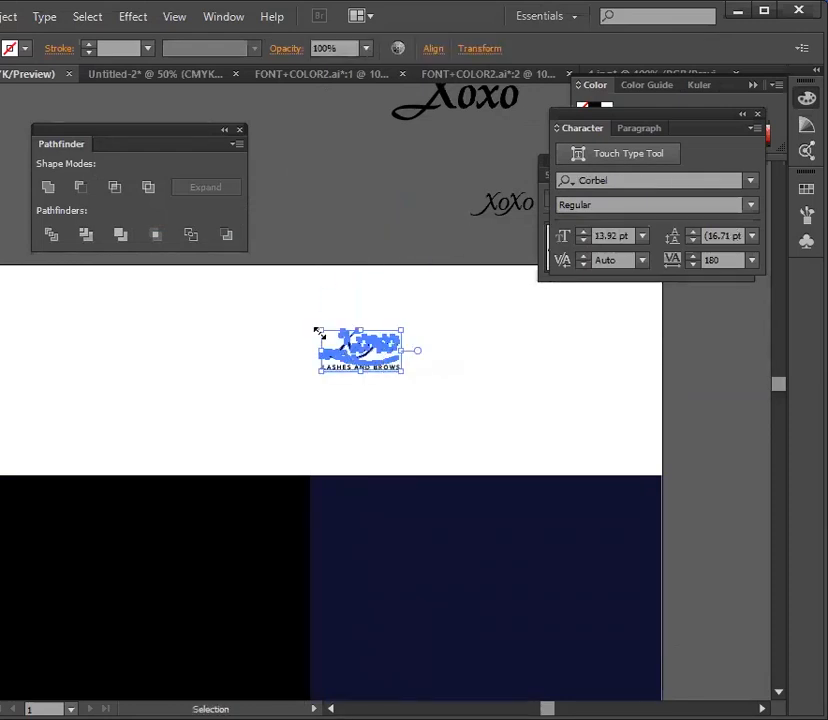
drag(318, 331, 267, 302)
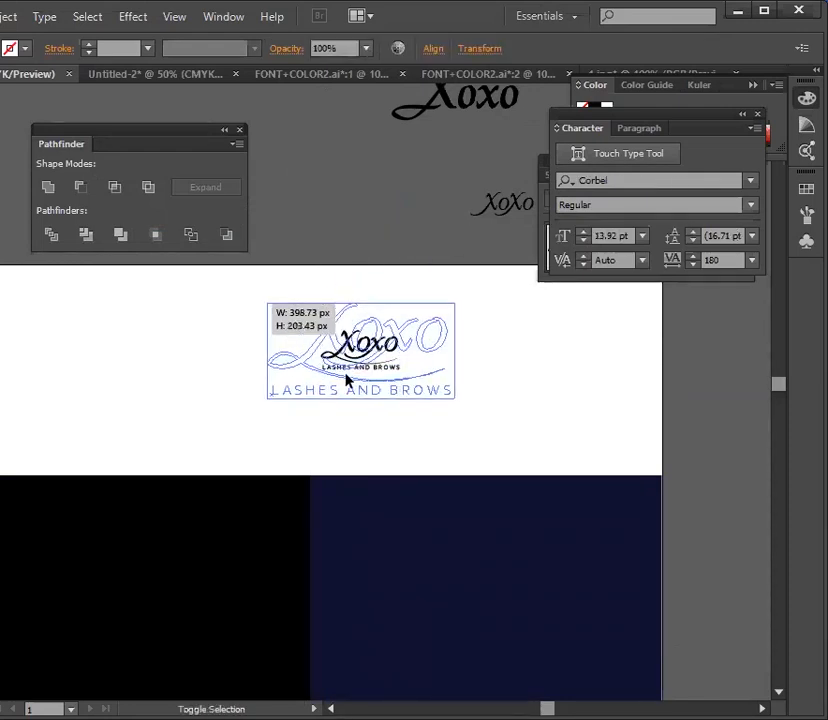
drag(380, 350, 315, 372)
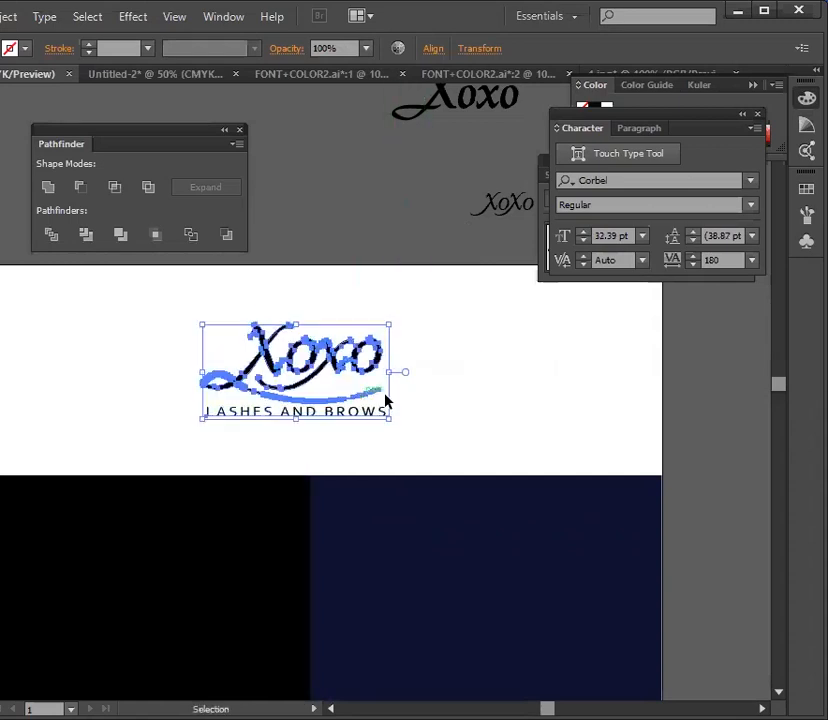
click(428, 398)
key(ctrl+minus)
key(ctrl+minus)
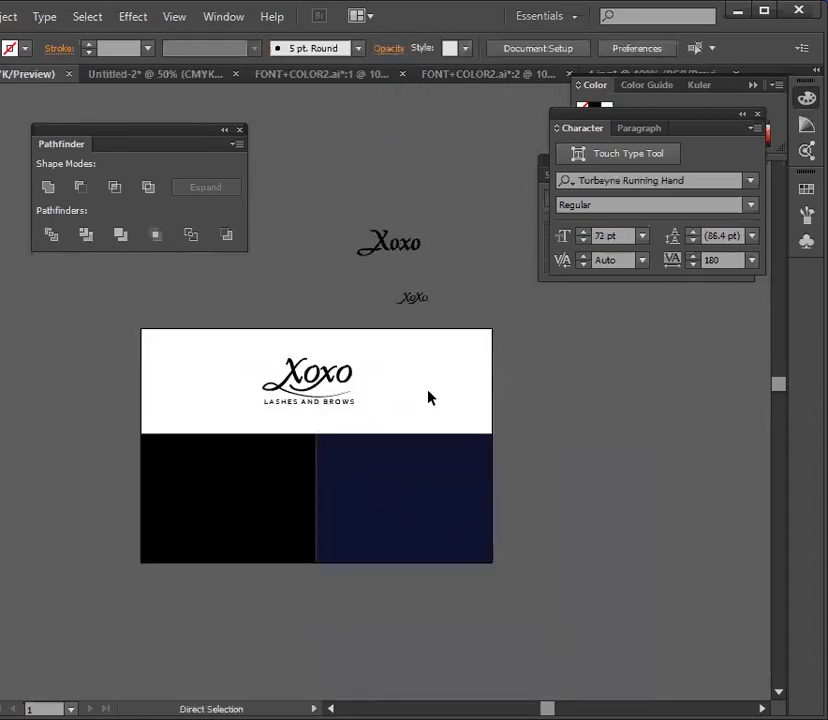
click(322, 397)
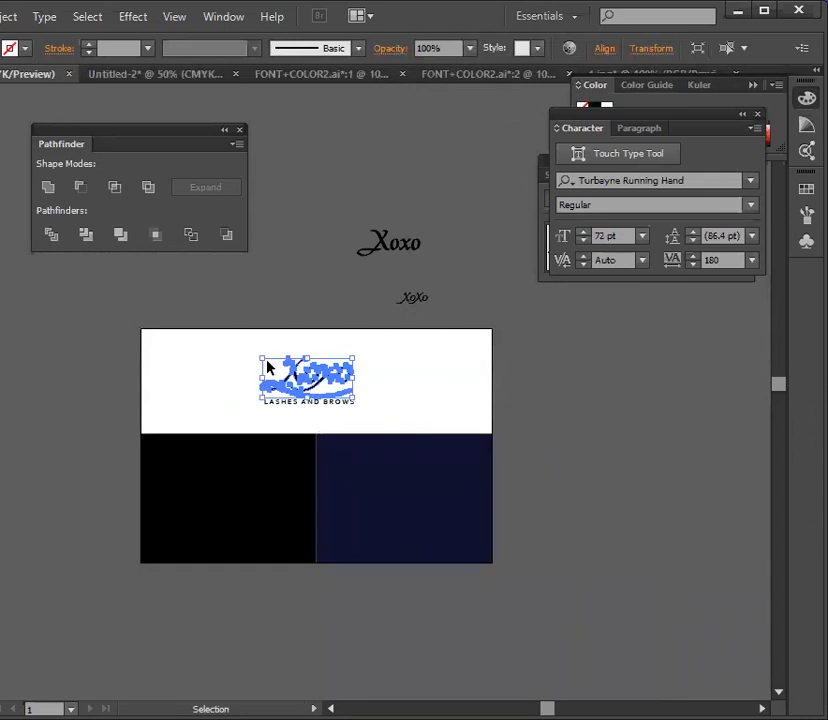
key(a)
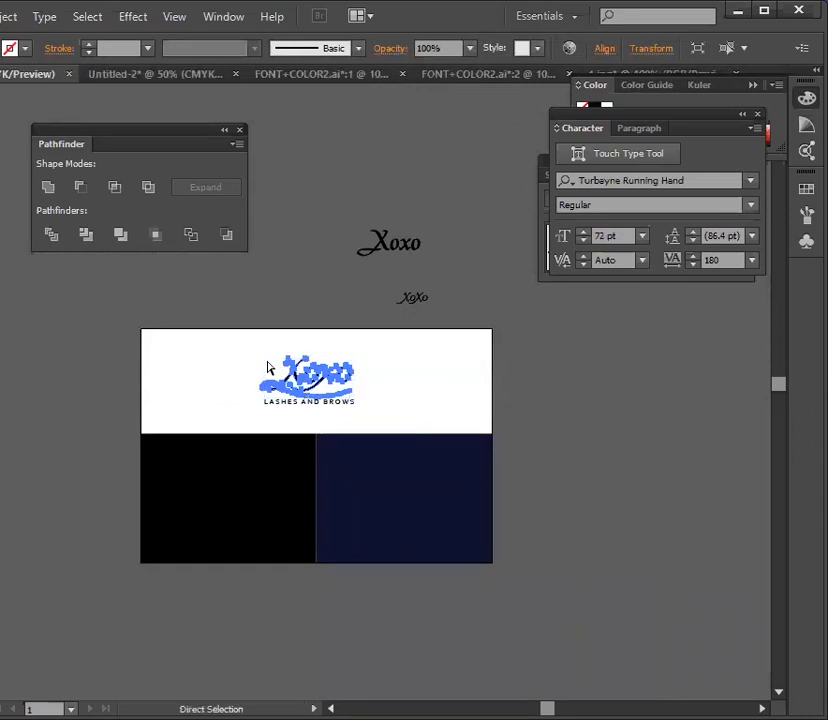
key(ctrl+equal)
key(ctrl+equal)
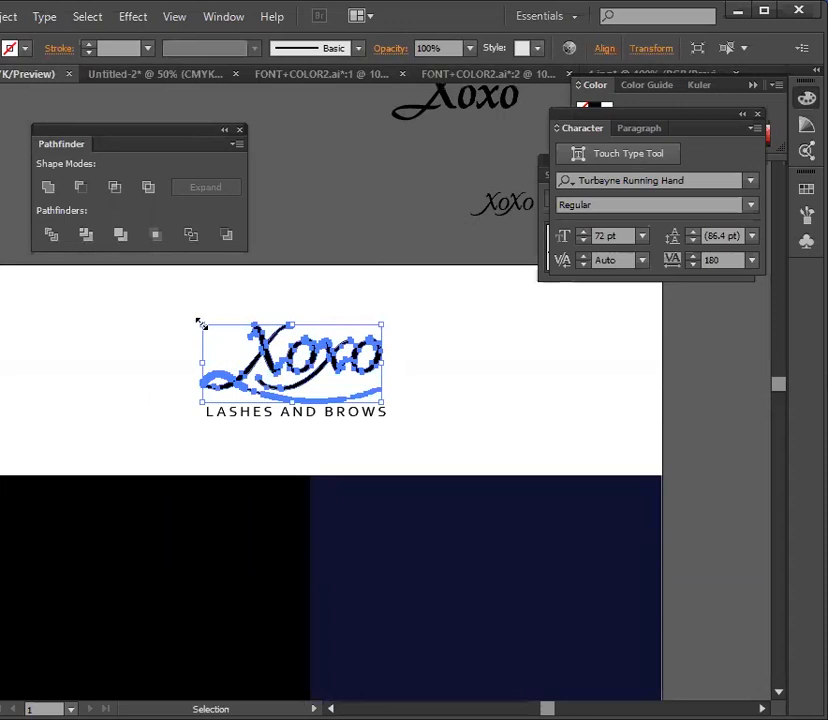
drag(200, 323, 208, 327)
key(ctrl+z)
key(ctrl+z)
Step: Group the black Xoxo lettering, its swash and the LASHES AND BROWS tagline in the white area
right_click(316, 405)
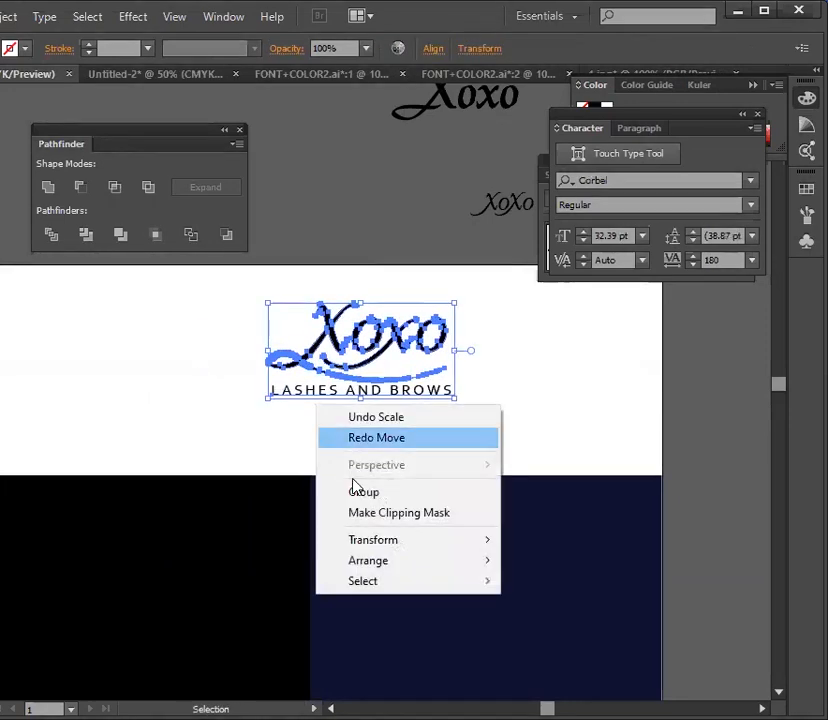
click(359, 494)
click(340, 430)
Step: Move the grouped logo down and left within the white area and shrink it proportionally until its tagline is 27.3 pt
drag(387, 358, 330, 379)
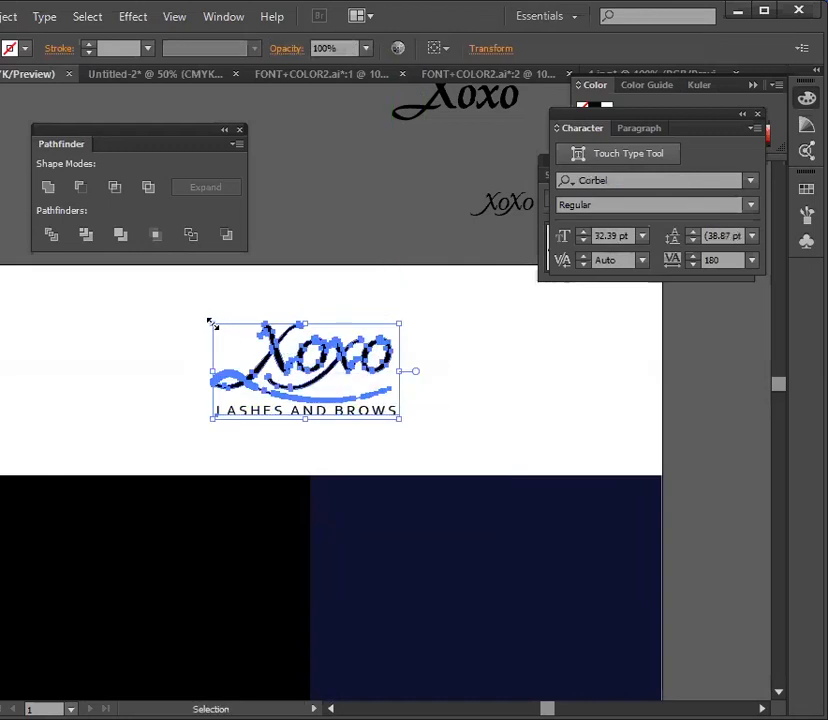
drag(209, 320, 224, 330)
click(192, 384)
Step: Place a copy of the logo group on each side of the original and fill the right copy with a pinkish-red swatch
scroll(192, 384, down, 2)
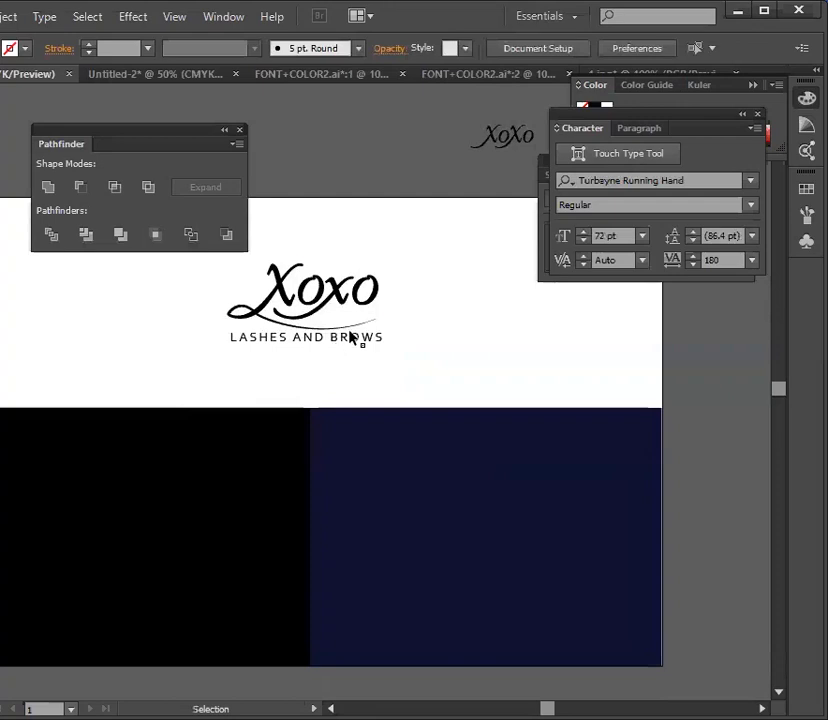
drag(344, 303, 536, 334)
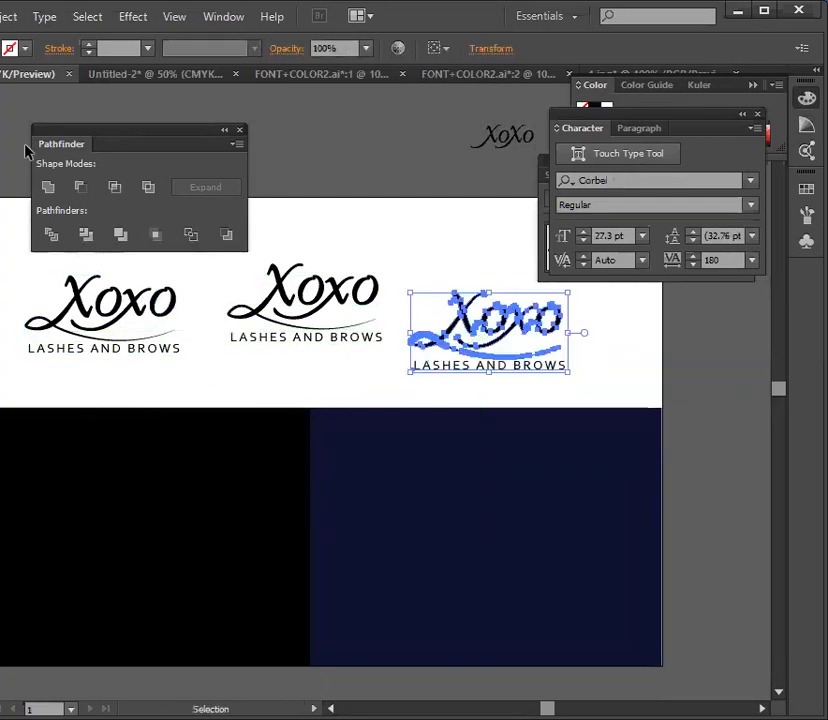
click(10, 48)
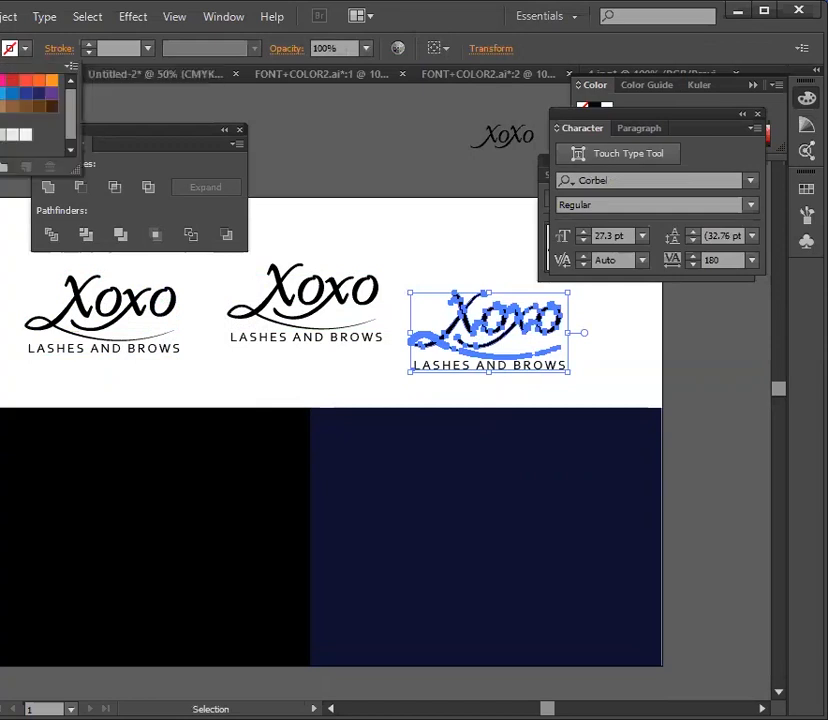
click(2, 106)
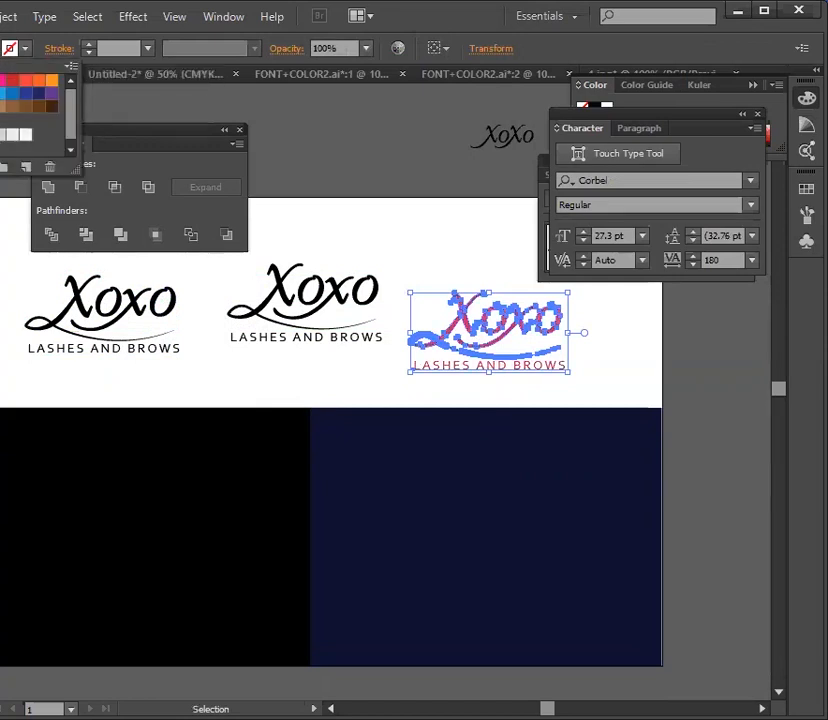
Step: Turn off the web-only color restriction and change the right logo copy's fill to a soft light pink
double_click(3, 435)
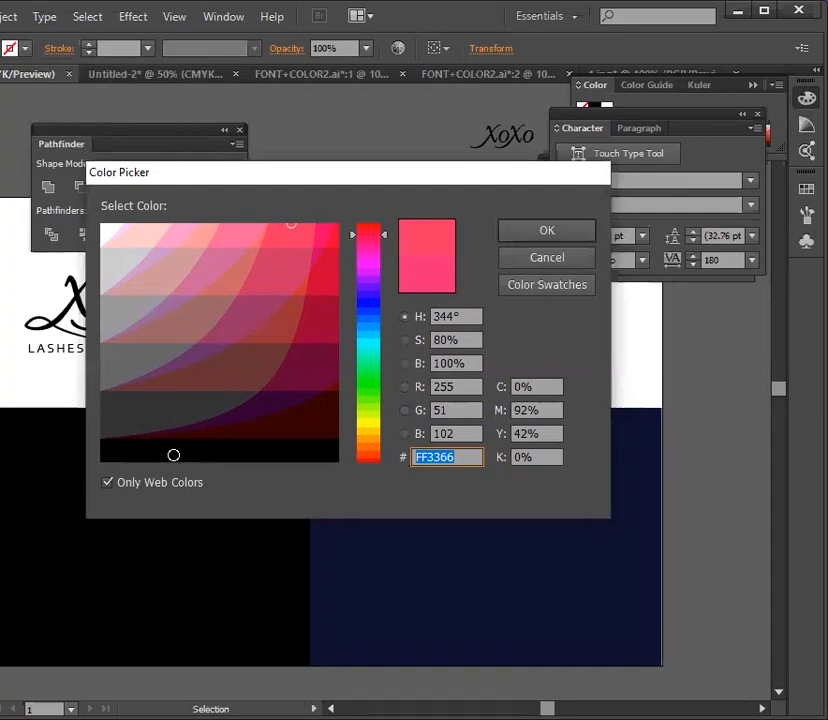
click(108, 484)
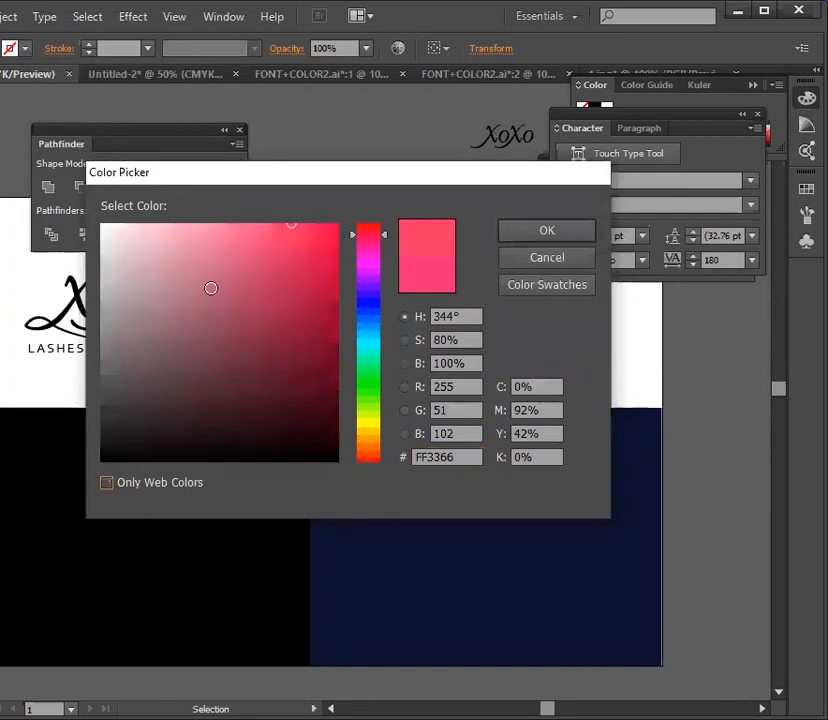
click(193, 232)
click(179, 246)
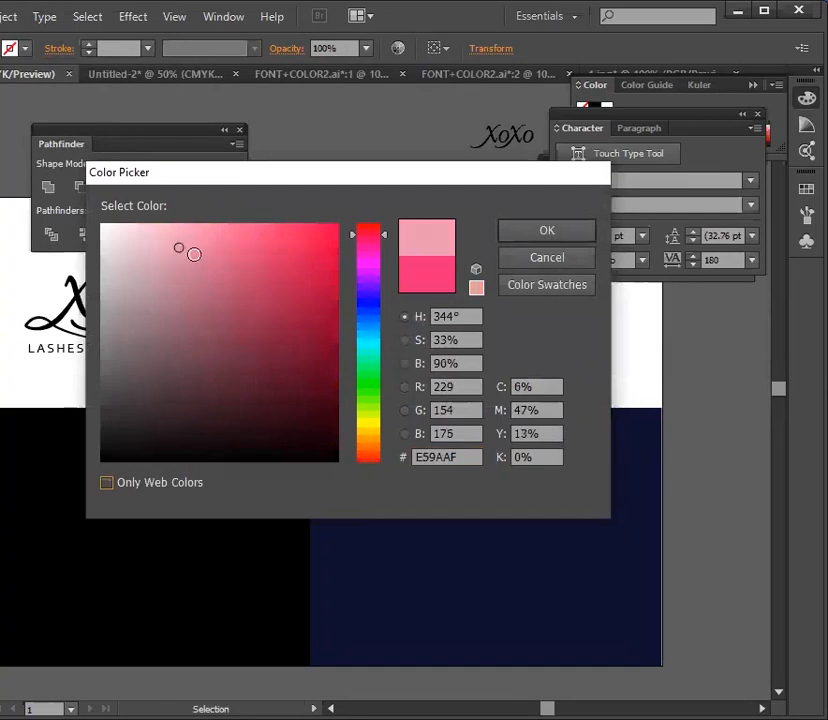
click(208, 237)
click(530, 236)
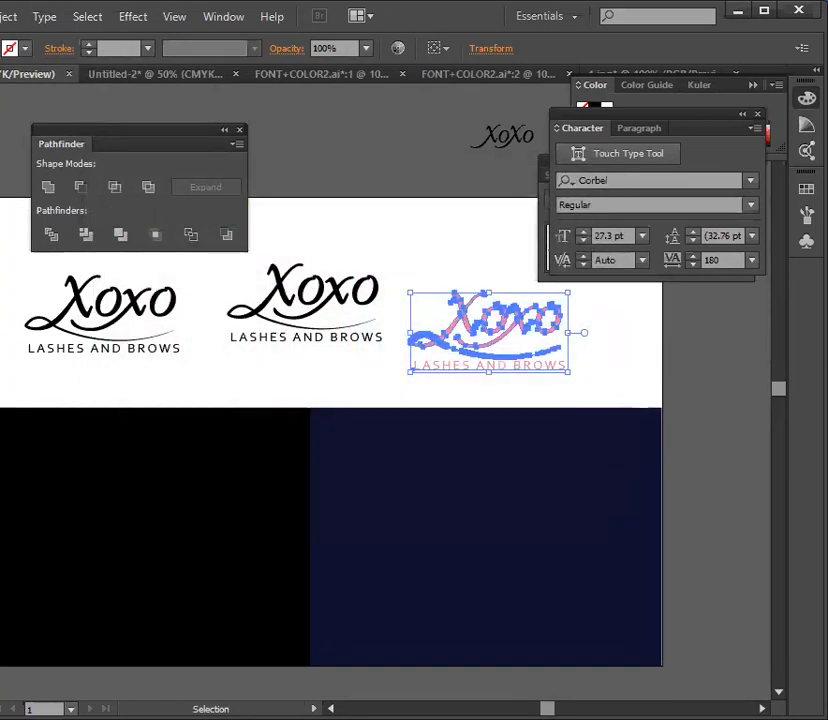
Step: Fill the left logo copy with a medium gray swatch
click(72, 340)
drag(19, 280, 81, 349)
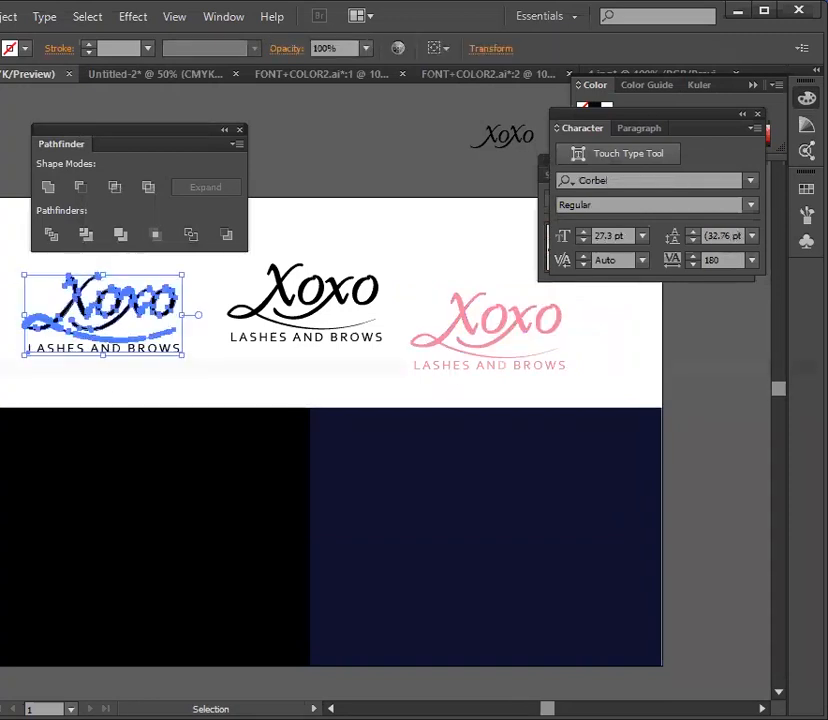
click(9, 48)
click(20, 134)
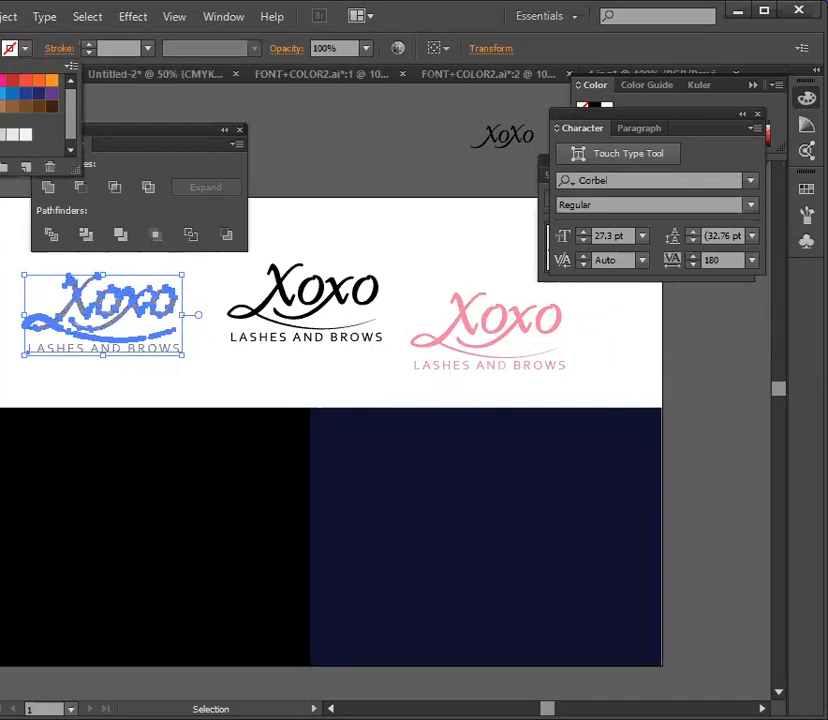
key(Escape)
click(15, 403)
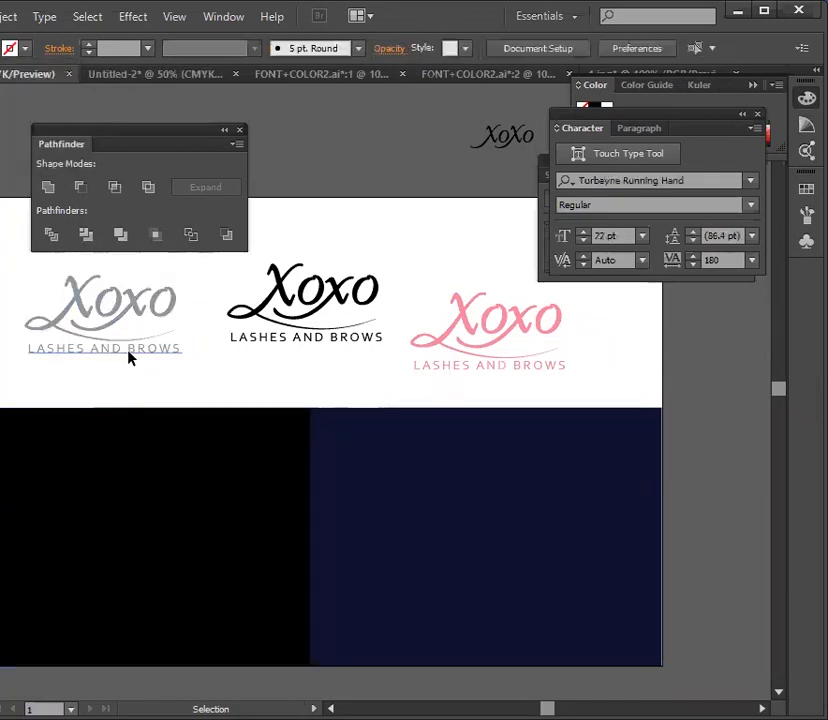
Step: Move the gray logo copy onto the black rectangle and bring it to the front
click(128, 358)
click(347, 377)
scroll(340, 345, down, 1)
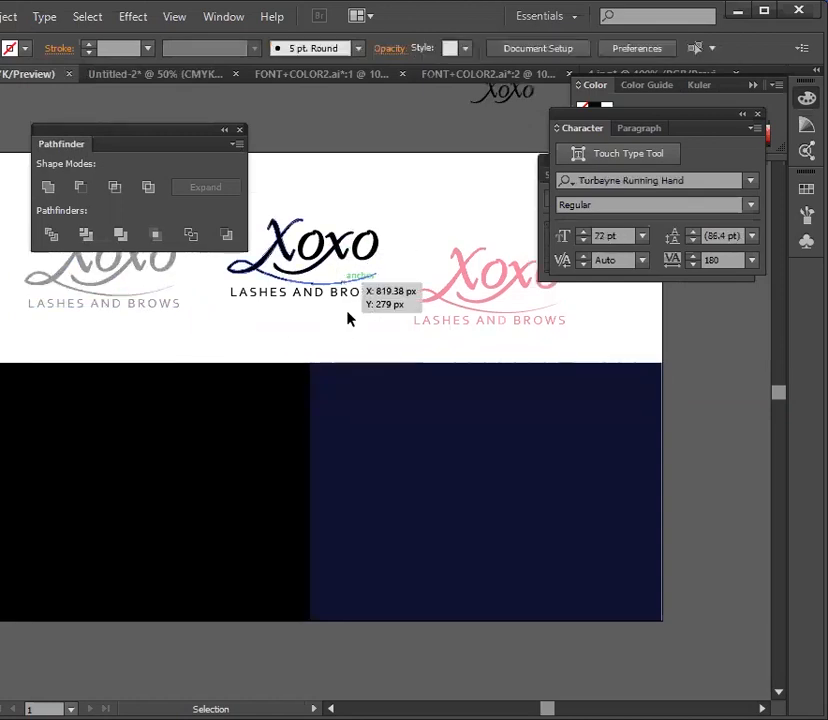
scroll(155, 312, up, 1)
drag(155, 312, 172, 537)
right_click(172, 537)
mouse_move(381, 502)
click(419, 500)
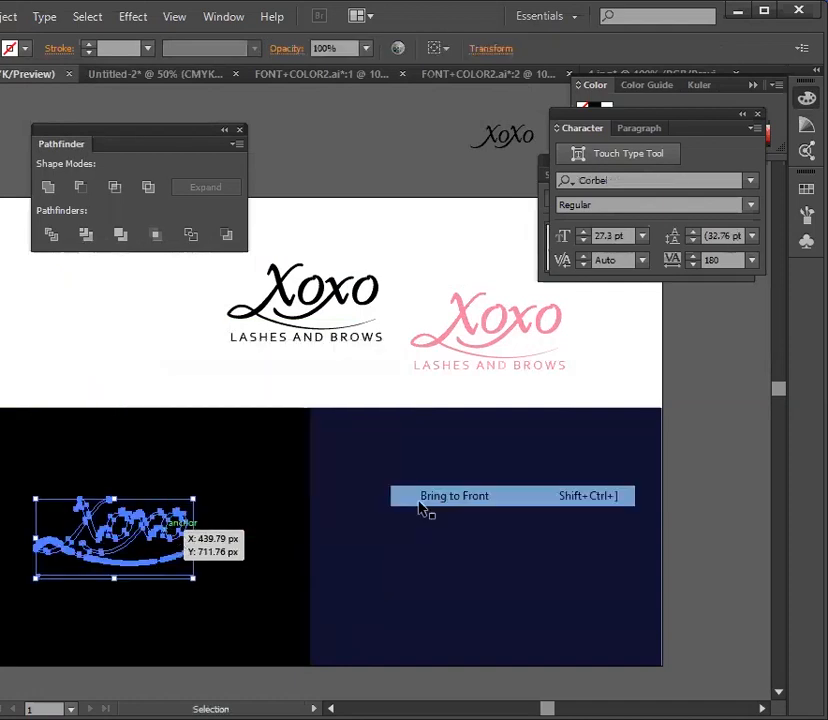
click(68, 372)
scroll(68, 362, down, 1)
scroll(240, 357, up, 1)
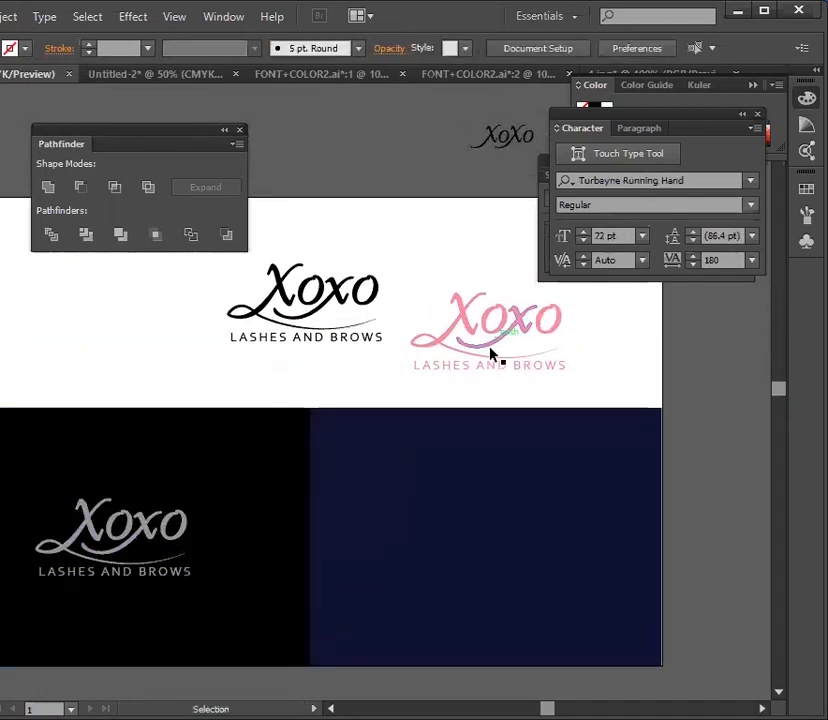
Step: Move the pink logo copy onto the dark navy rectangle and bring it to the front
drag(495, 336, 497, 530)
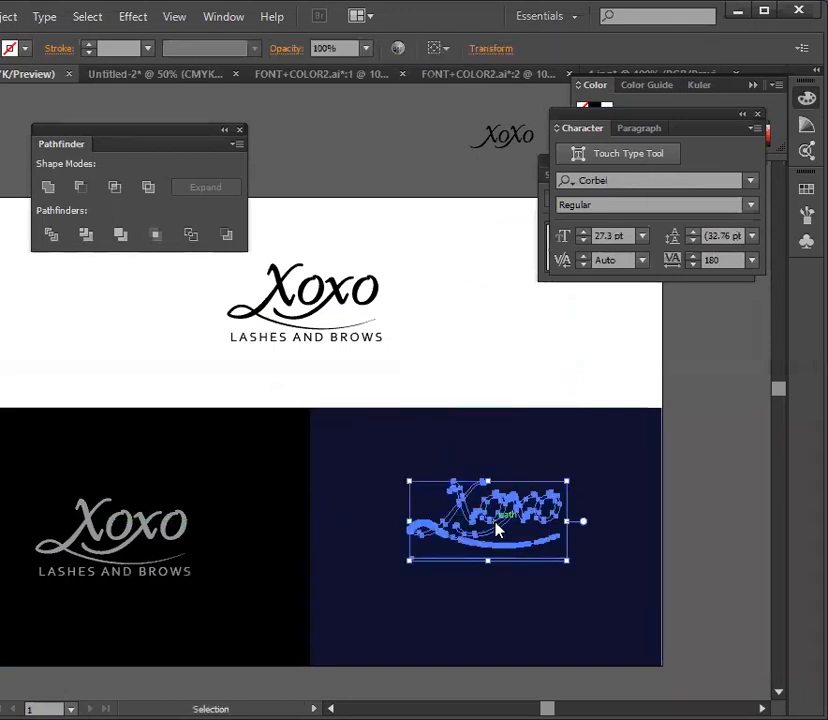
right_click(497, 530)
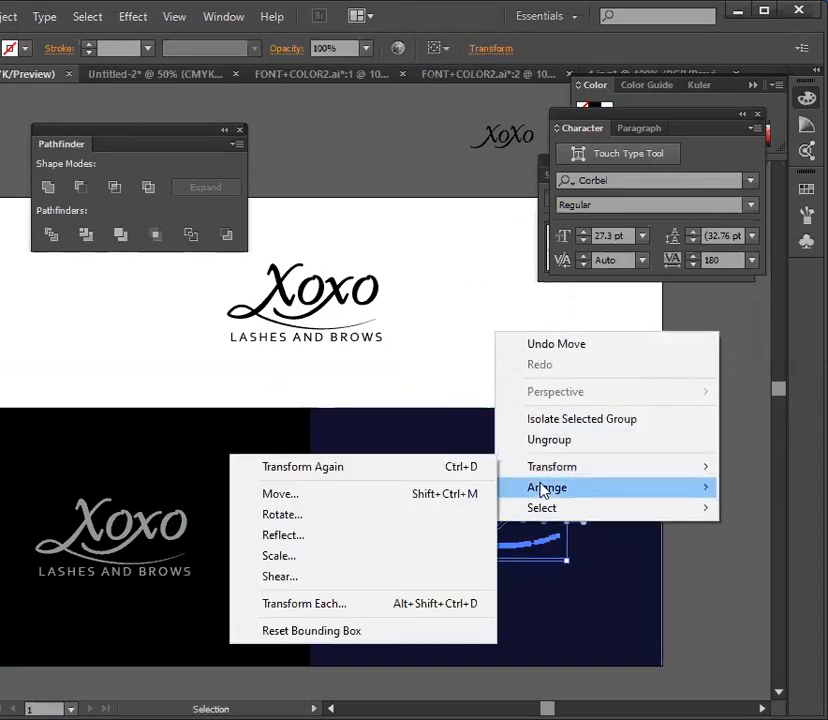
mouse_move(542, 490)
click(357, 487)
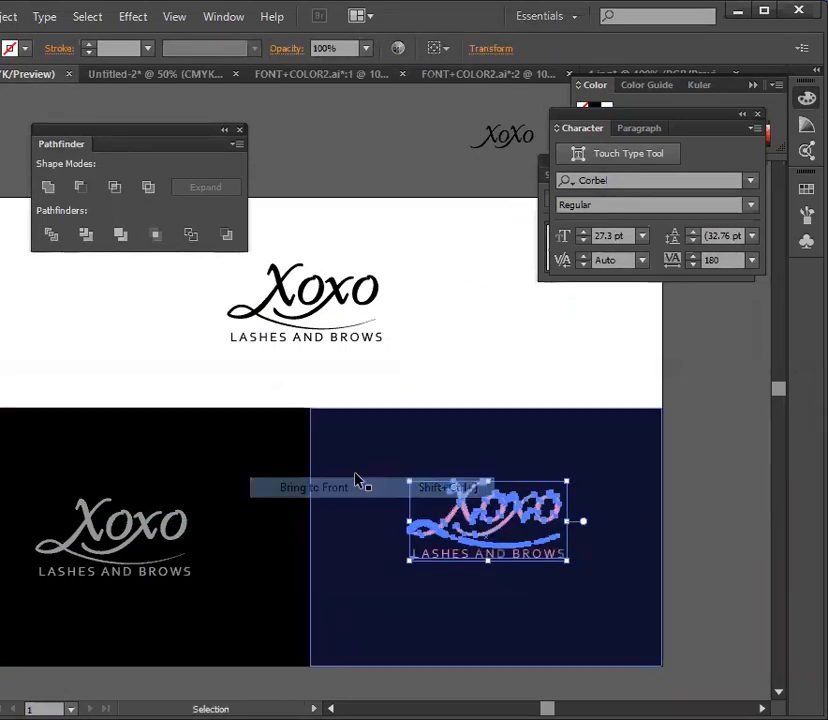
click(450, 335)
scroll(450, 335, down, 2)
scroll(444, 392, up, 2)
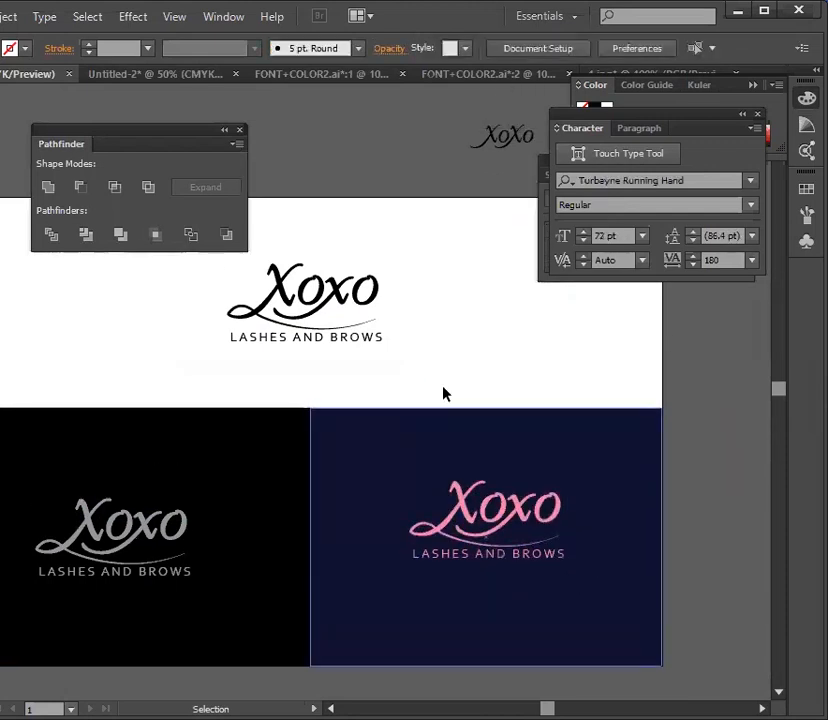
Step: Try to shift the black logo slightly up and left in the white area, and undo the move
key(a)
key(ctrl+minus)
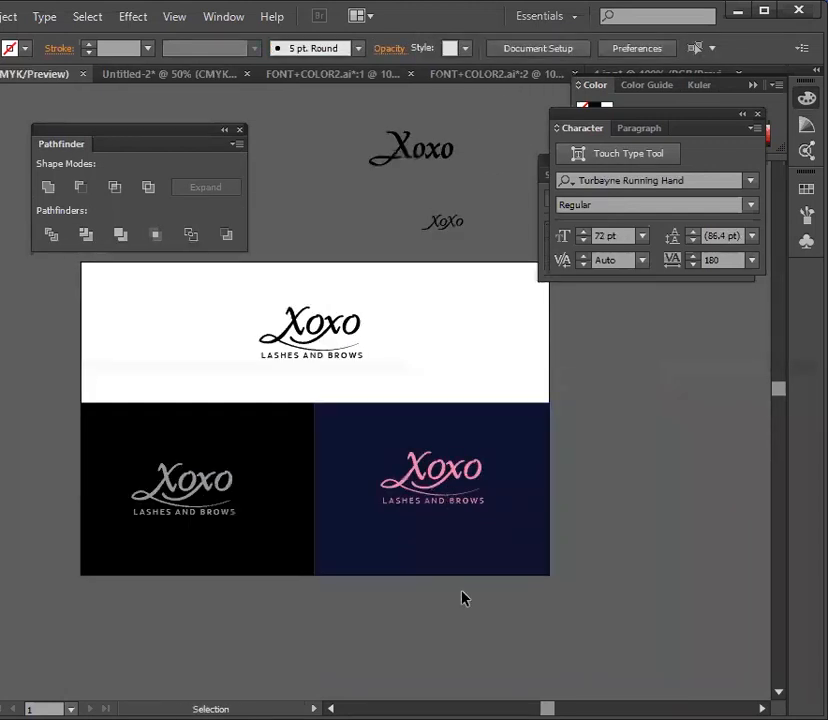
scroll(460, 632, up, 1)
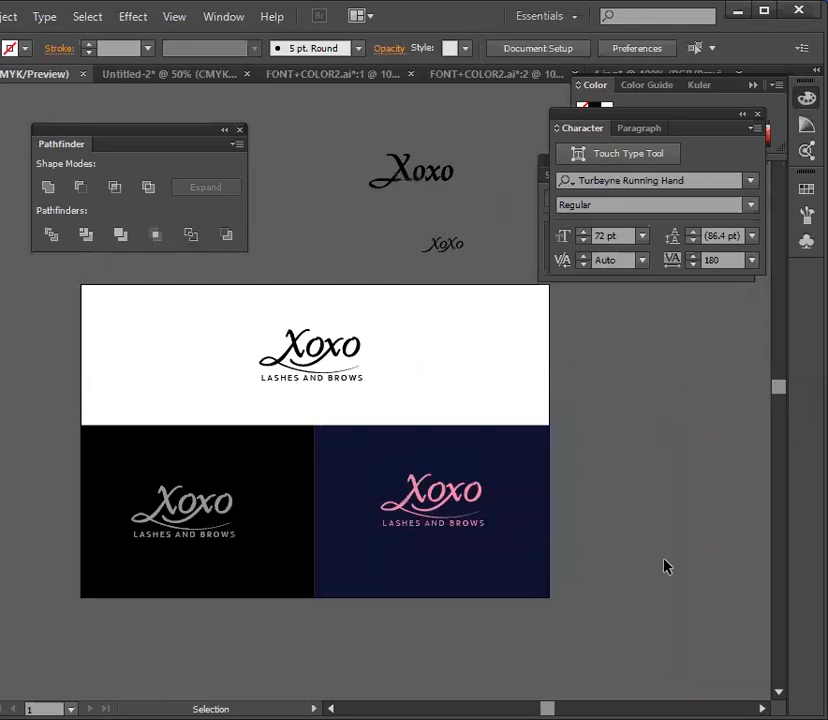
scroll(665, 566, up, 1)
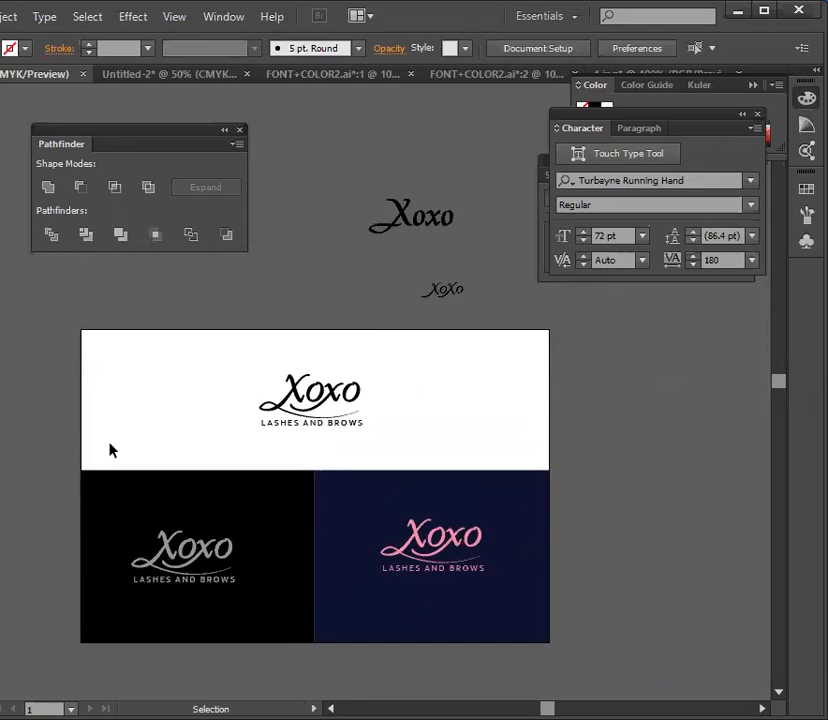
mouse_move(350, 404)
mouse_down()
mouse_move(295, 416)
mouse_move(341, 397)
mouse_up()
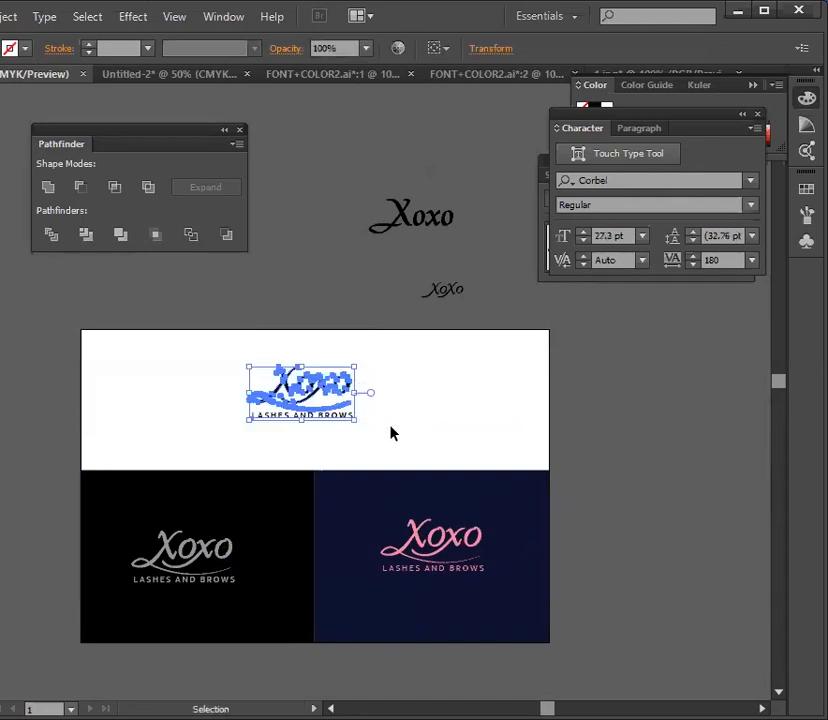
key(ctrl+z)
click(440, 418)
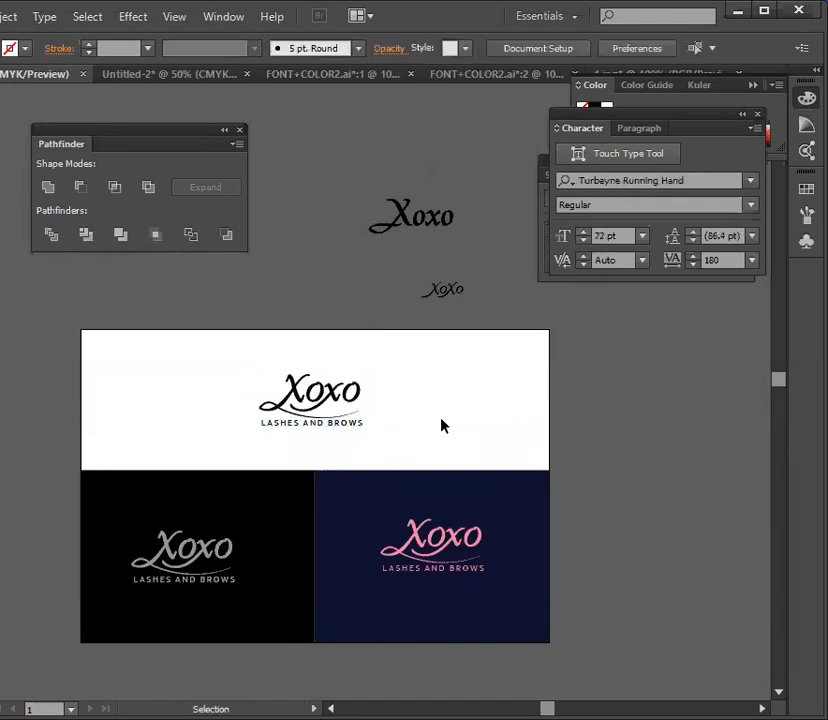
scroll(441, 418, up, 1)
key(p)
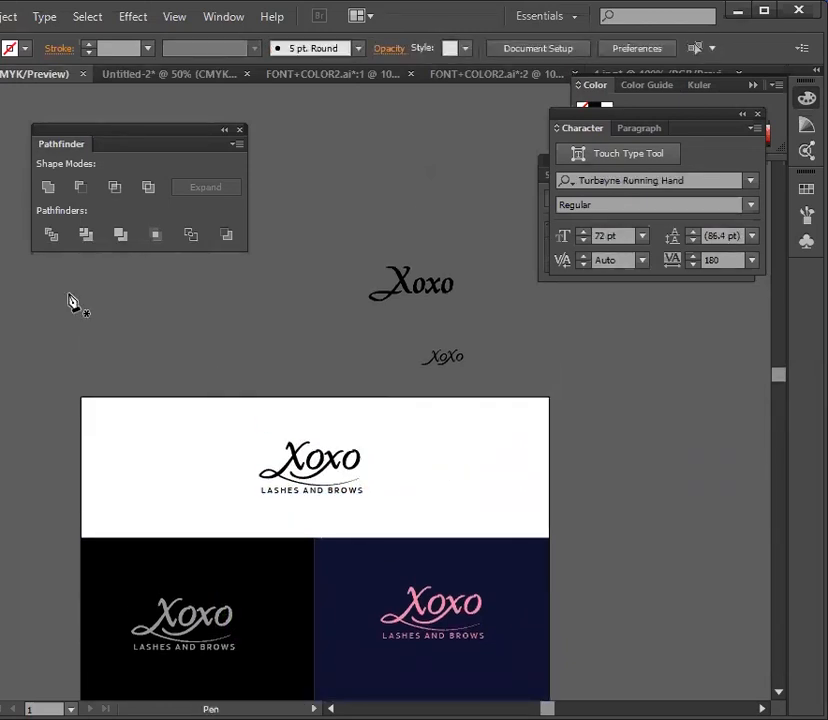
scroll(218, 415, up, 1)
click(98, 322)
click(295, 325)
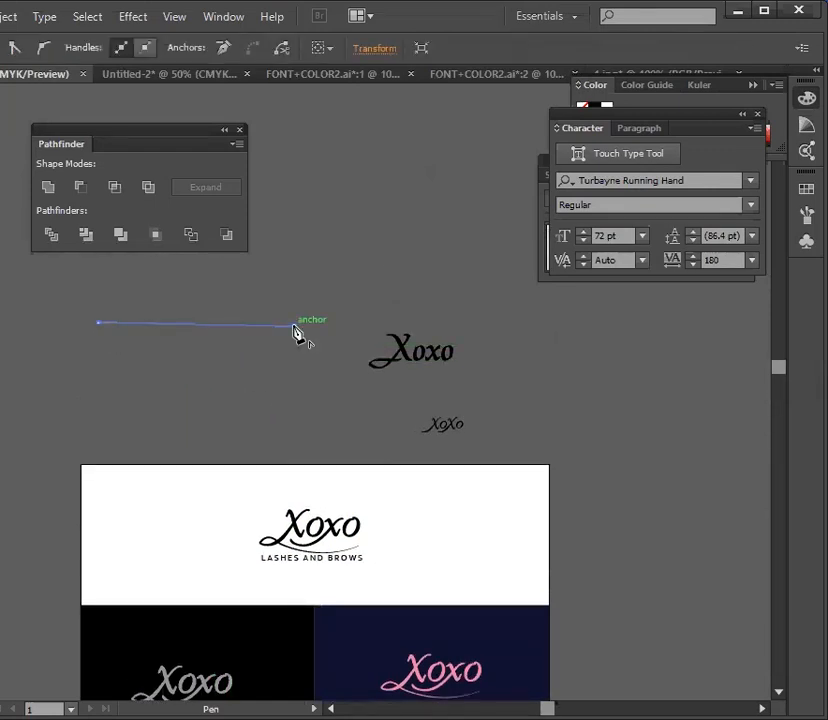
key(ctrl+z)
key(ctrl+z)
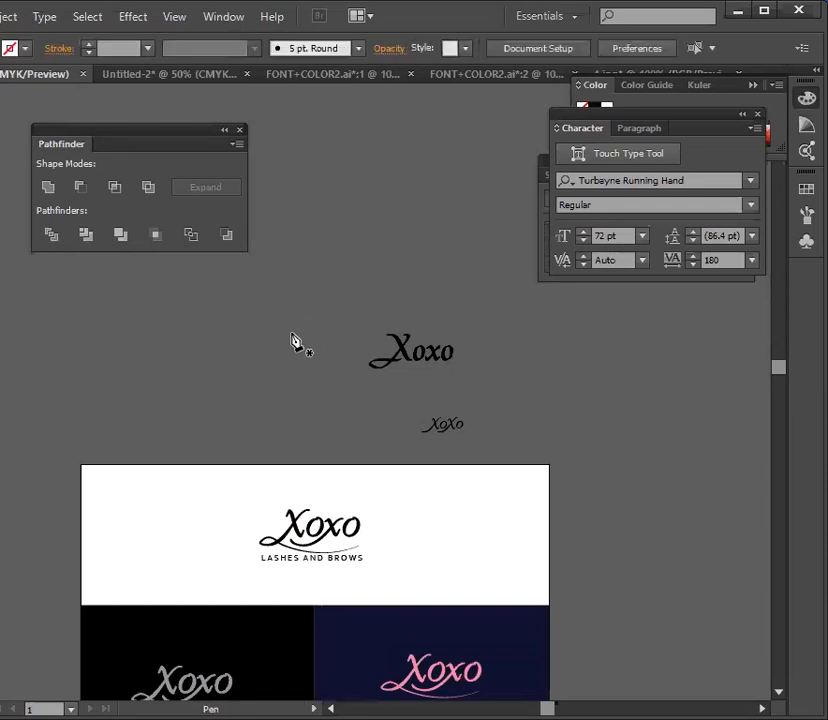
Step: Draw a straight horizontal Pen line about 690 px long above the artboard, beside the spare Xoxo lettering
click(85, 334)
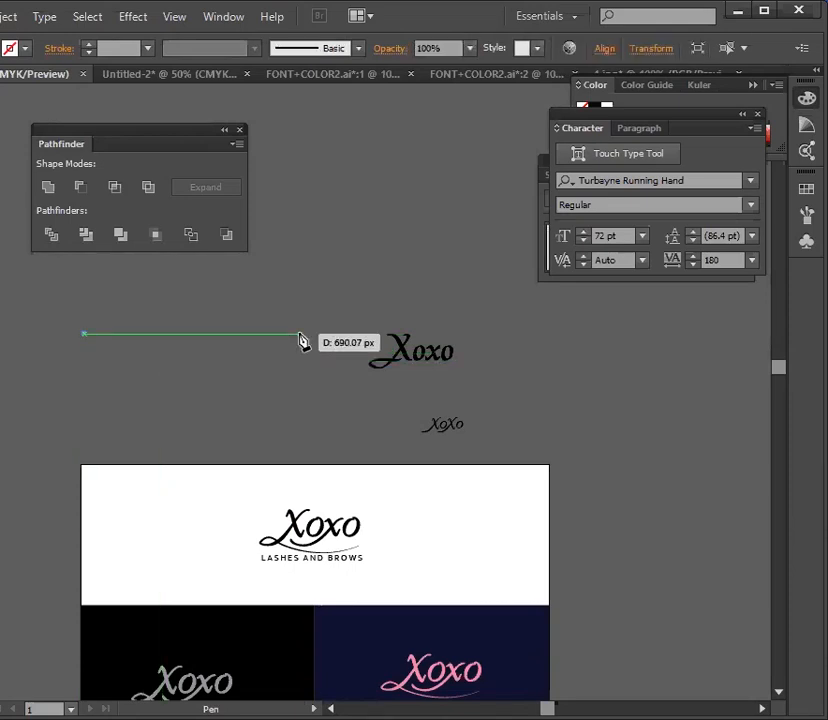
shift+click(299, 334)
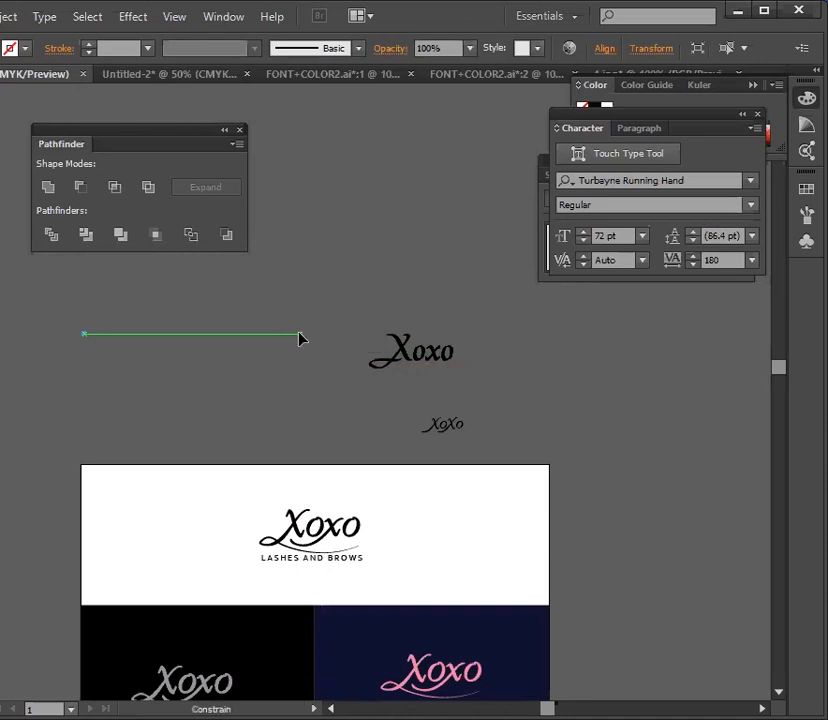
key(v)
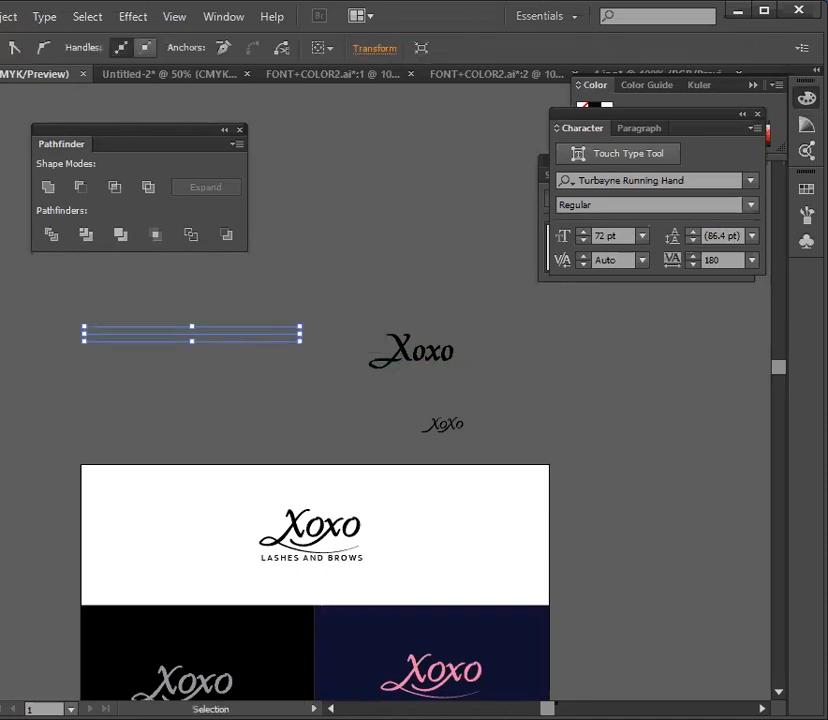
Step: Give the horizontal line above the artboard a black stroke and set its weight to 18 pt
double_click(2, 455)
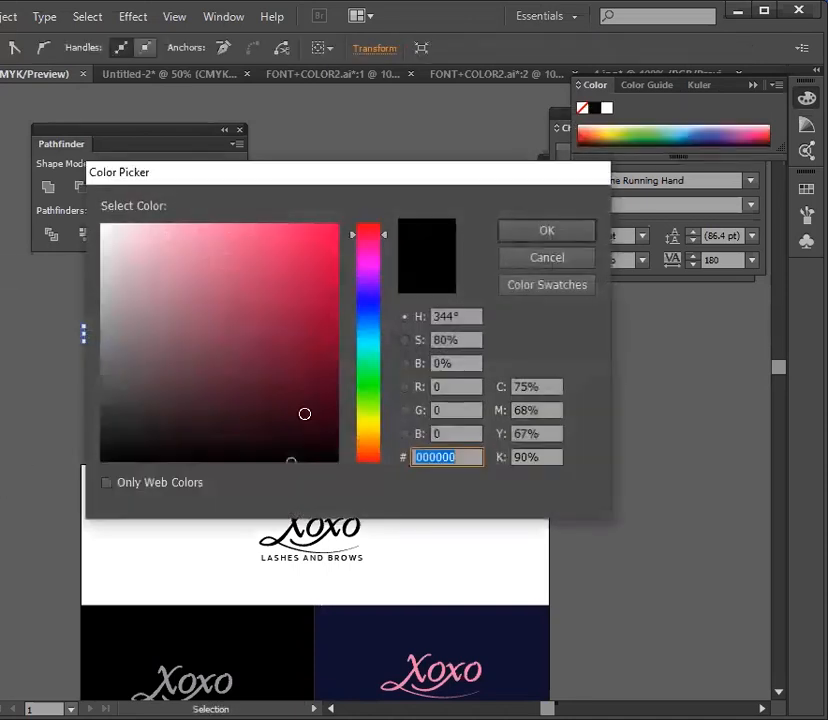
click(531, 234)
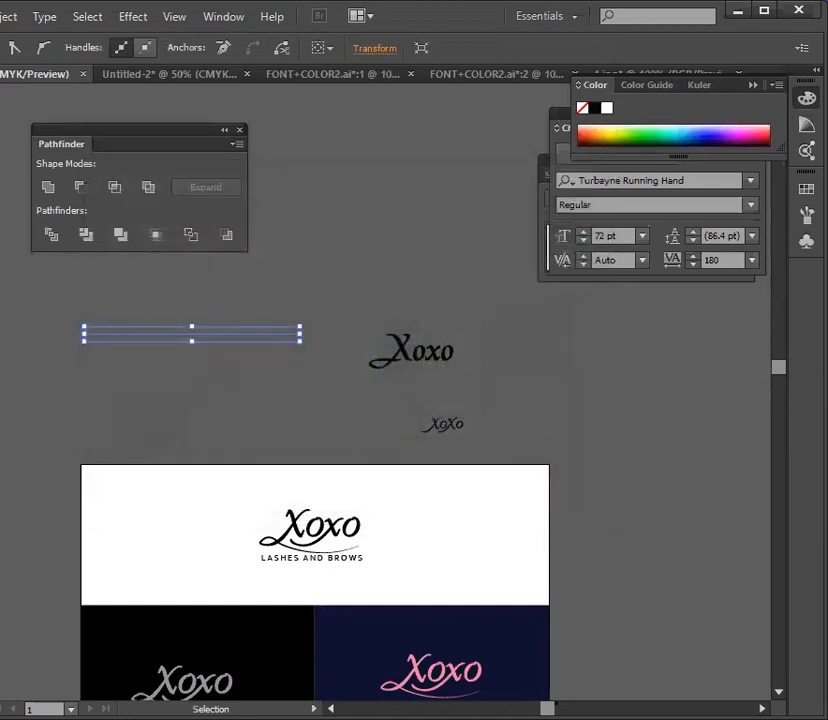
click(200, 348)
click(200, 341)
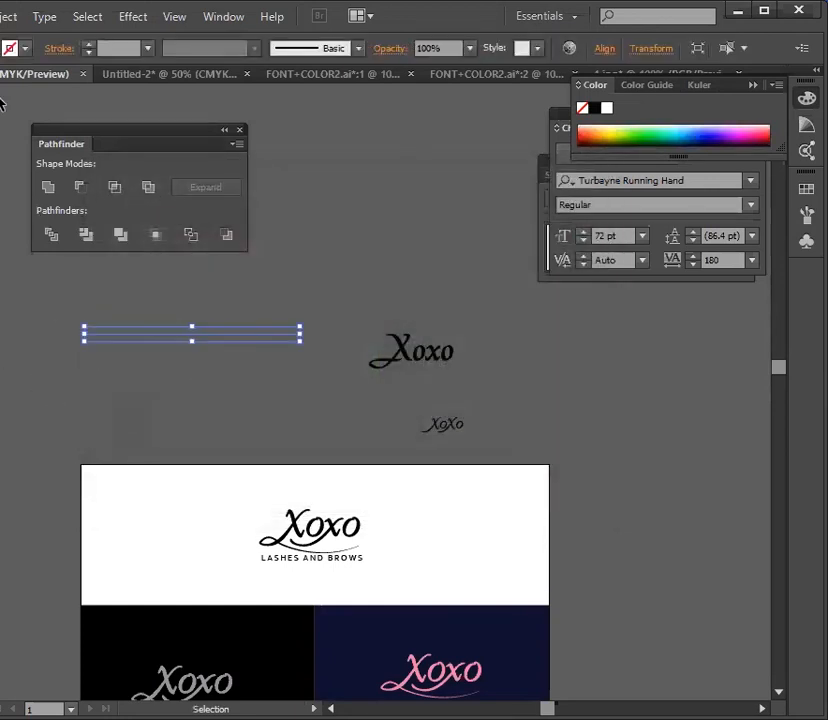
click(24, 48)
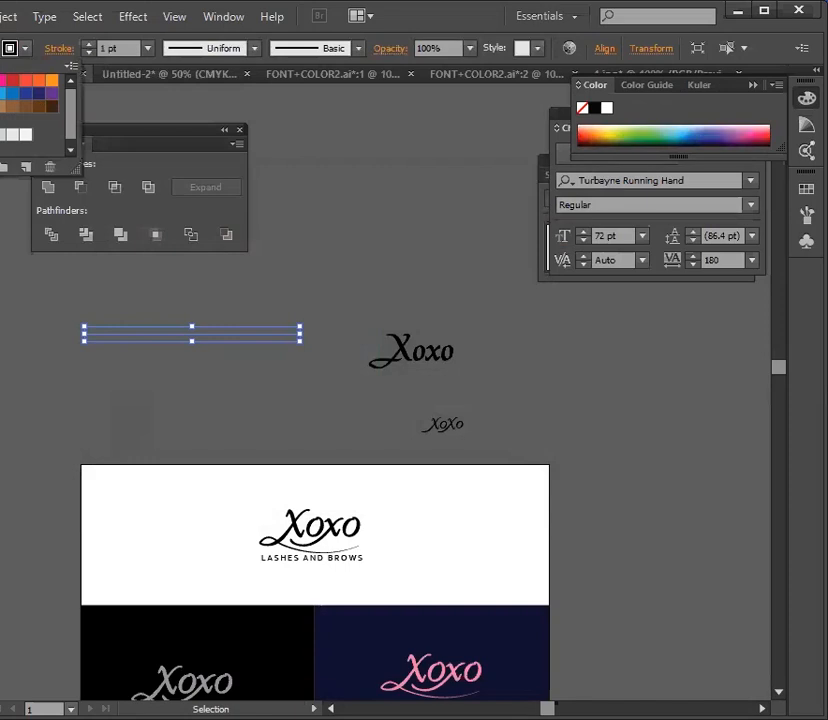
click(147, 50)
click(147, 50)
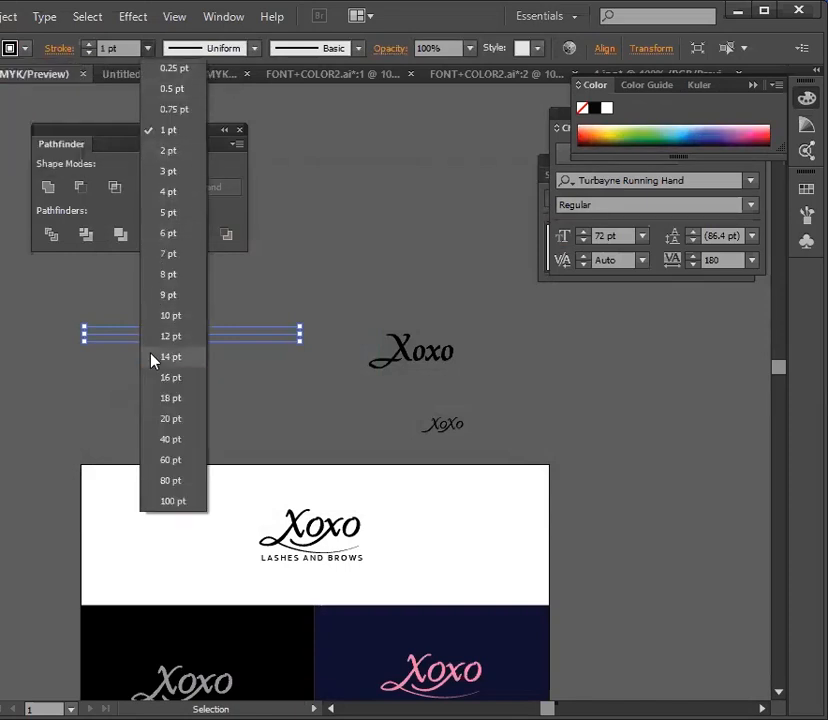
click(162, 275)
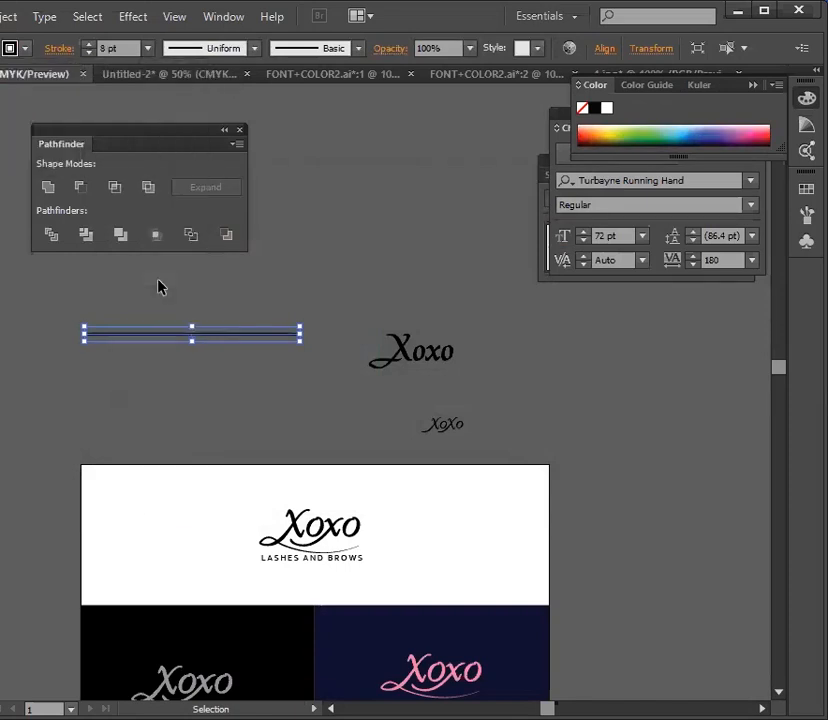
click(147, 48)
click(180, 398)
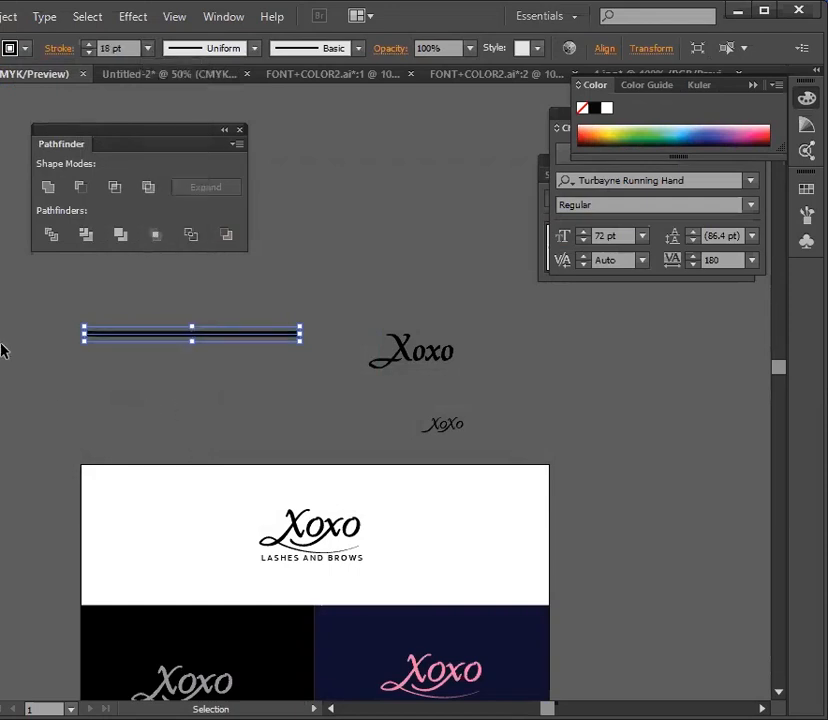
Step: Apply the triangular variable width profile to the line and move it slightly down and to the right
click(20, 368)
click(218, 335)
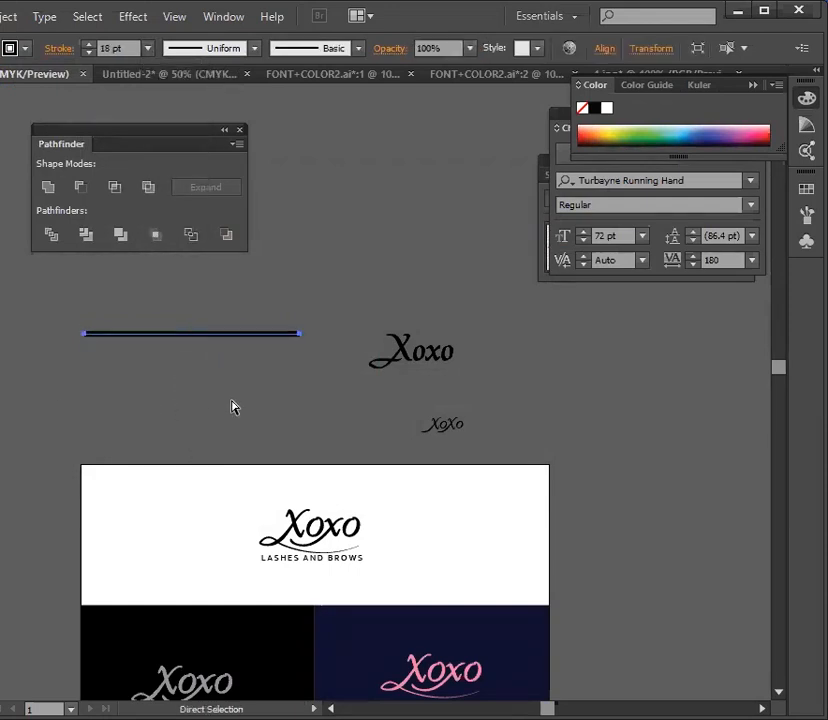
key(ctrl+equal)
key(ctrl+equal)
drag(200, 276, 295, 341)
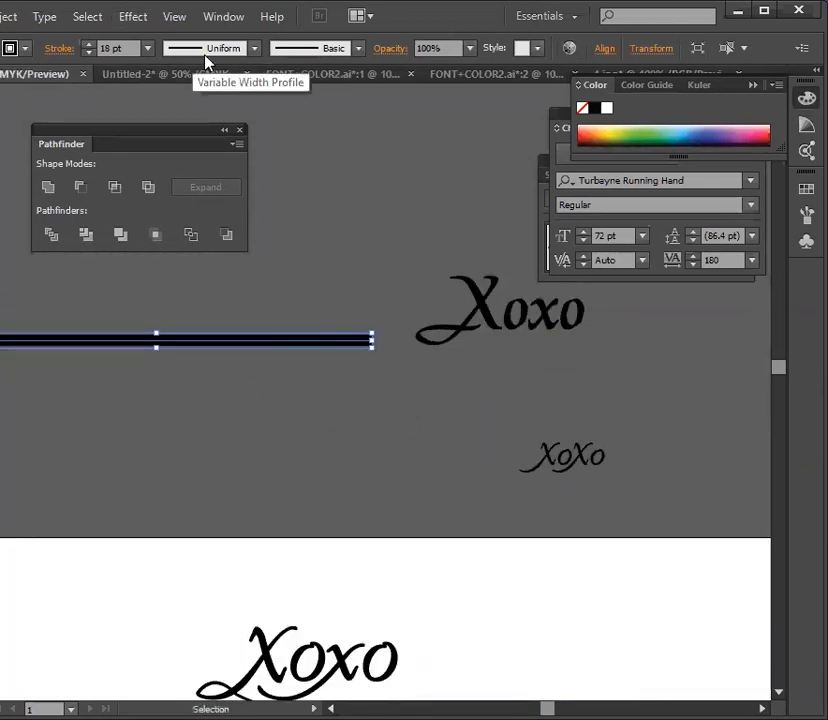
click(254, 49)
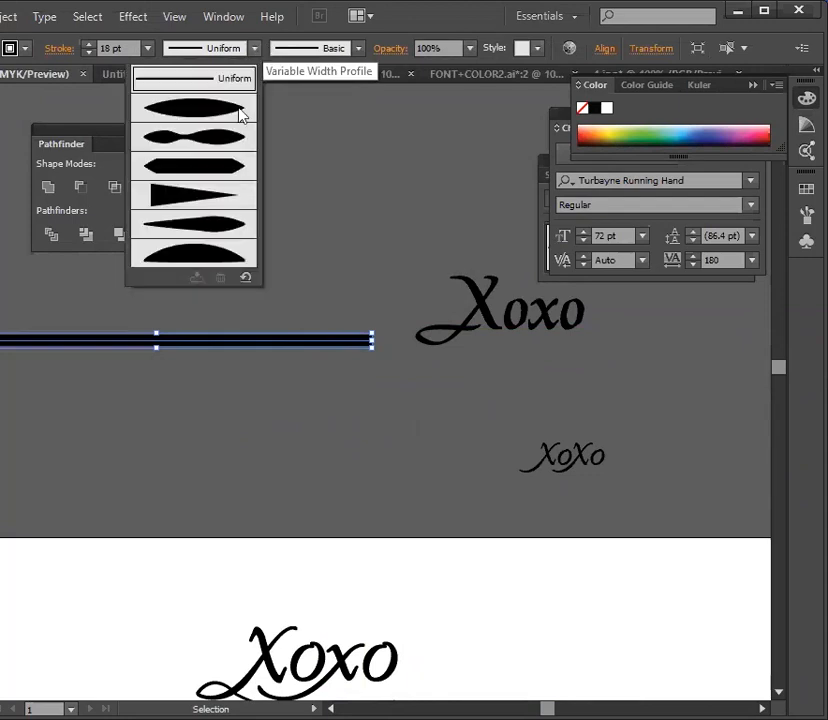
click(210, 200)
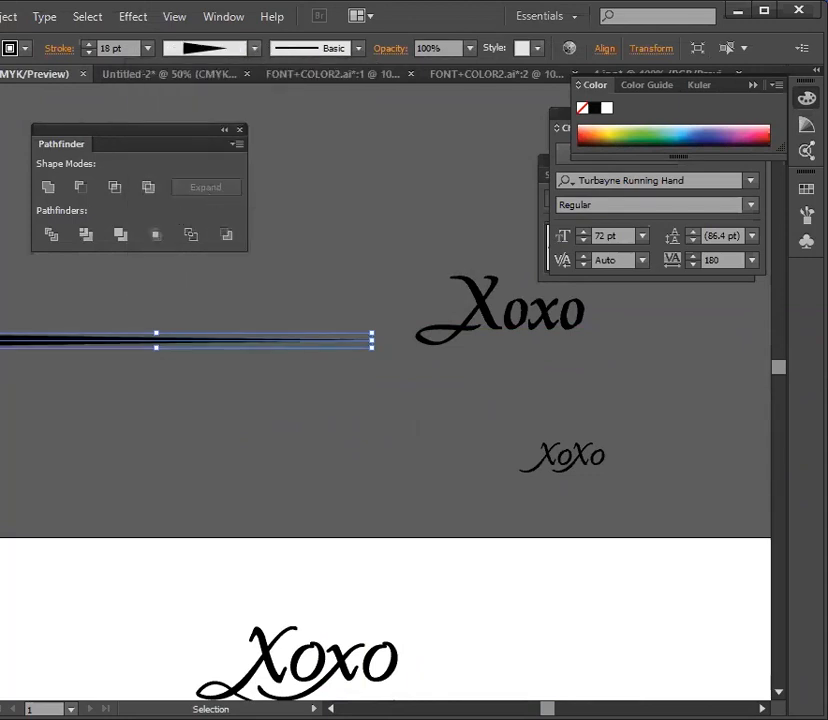
click(5, 225)
drag(176, 342, 209, 388)
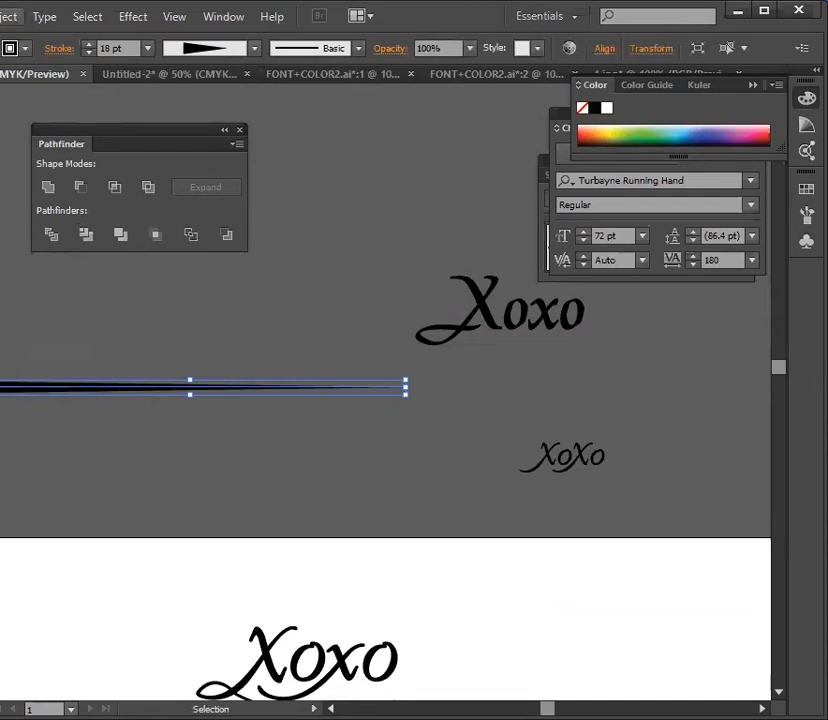
Step: Expand the appearance of the tapered line to turn its stroke into a filled shape
click(9, 15)
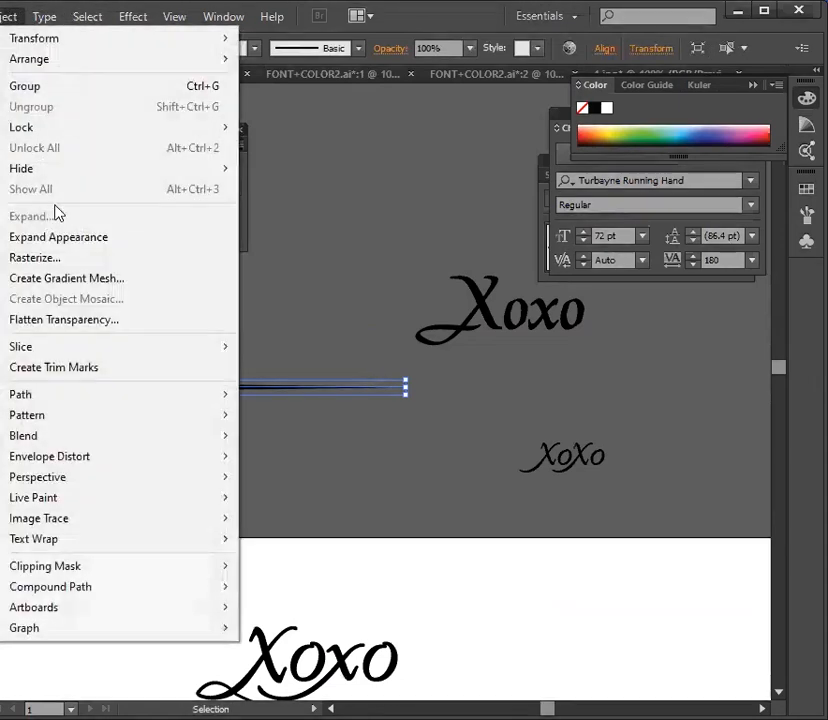
click(70, 239)
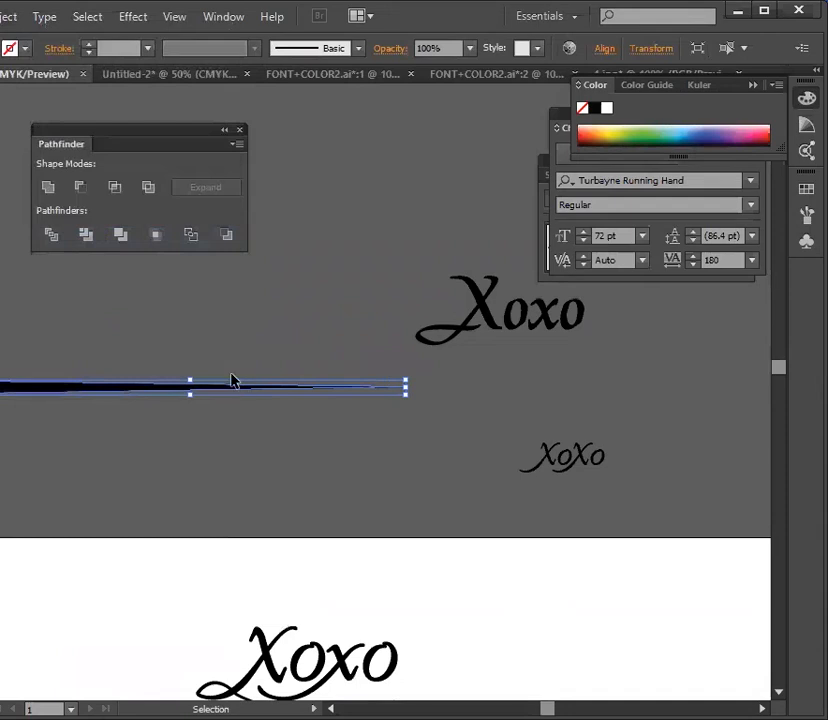
click(247, 401)
key(ctrl+minus)
key(ctrl+minus)
key(ctrl+minus)
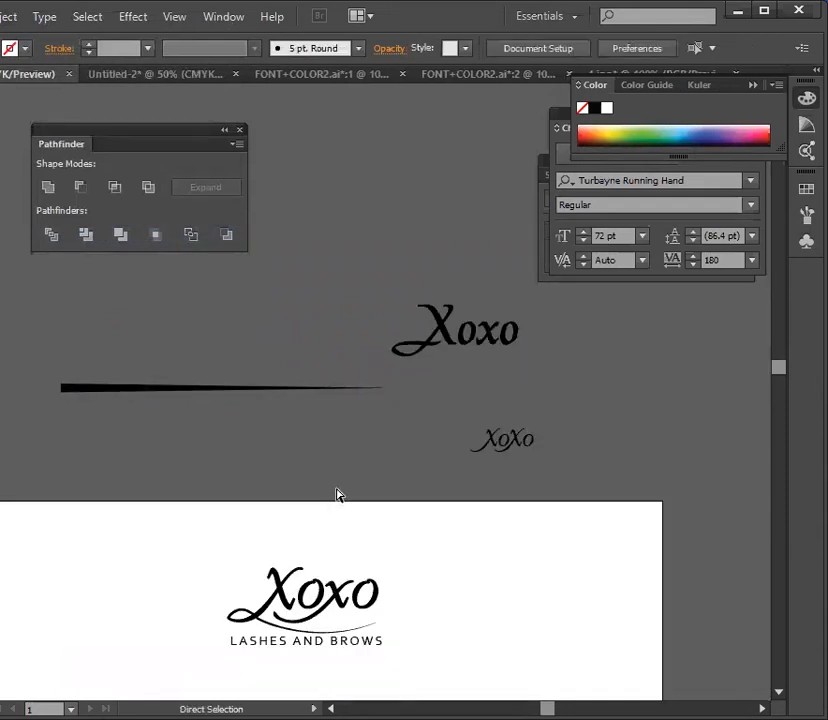
Step: Delete the tapered line and both spare Xoxo letterings above the artboard
drag(255, 386, 222, 358)
key(Delete)
scroll(224, 360, down, 2)
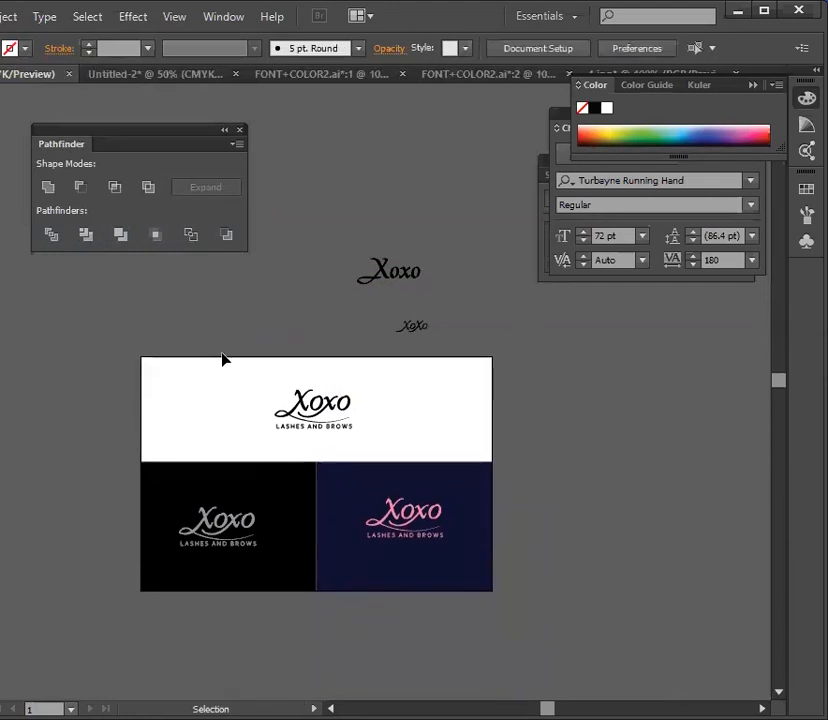
scroll(224, 359, down, 2)
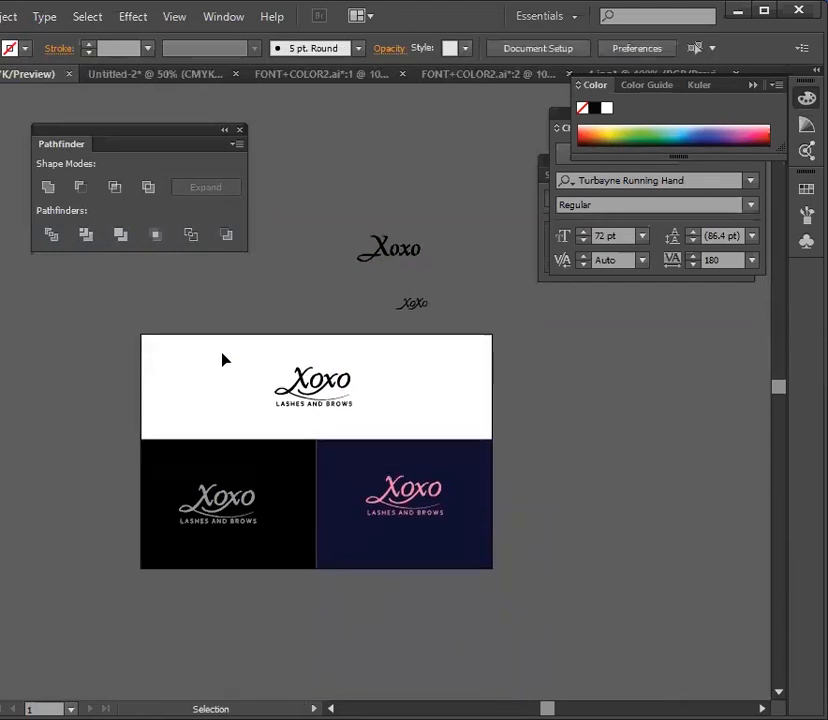
scroll(224, 360, up, 1)
drag(325, 218, 470, 327)
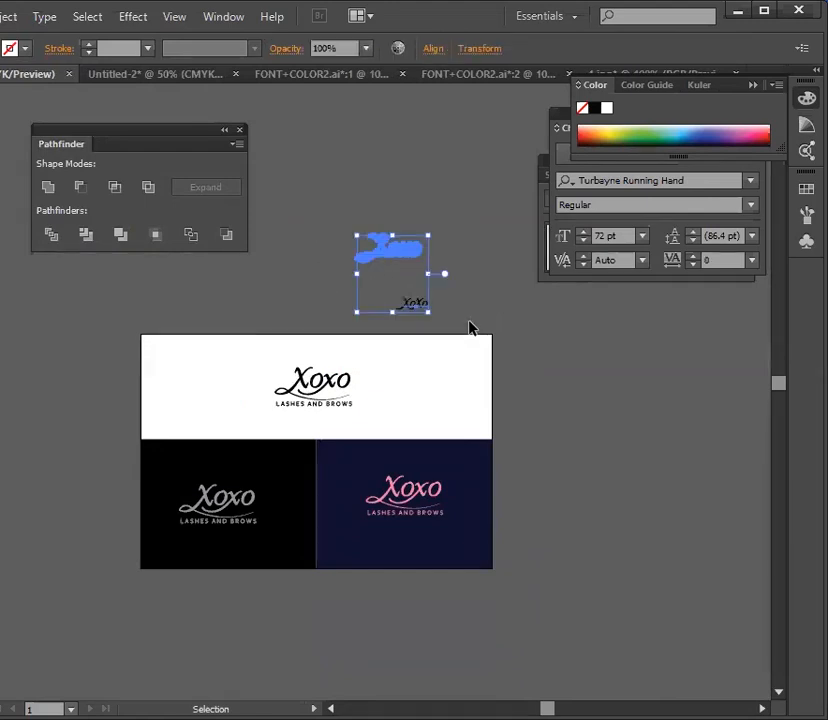
key(Delete)
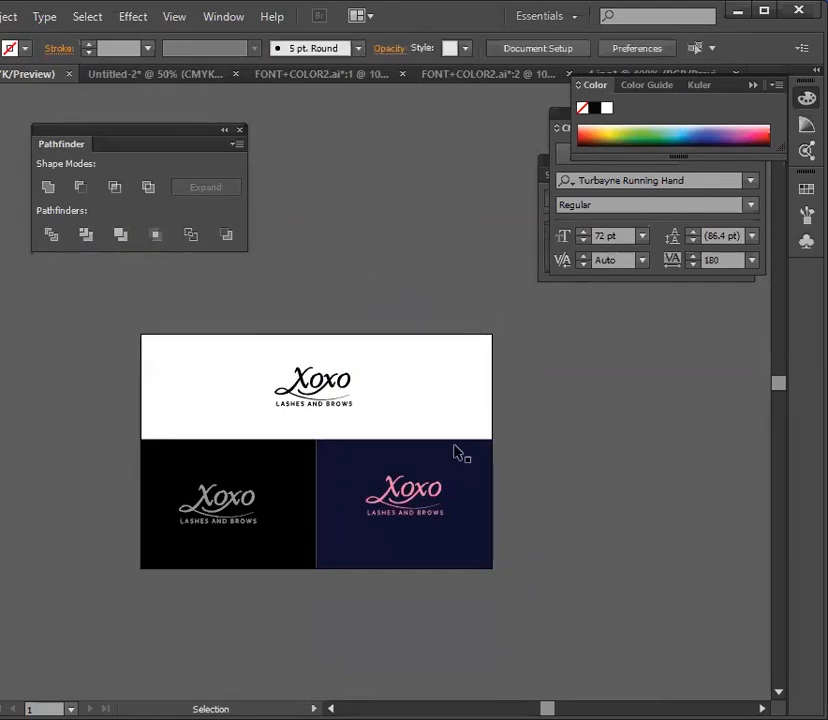
Step: Darken the fill of the navy rectangle behind the pink logo to 030514
click(462, 550)
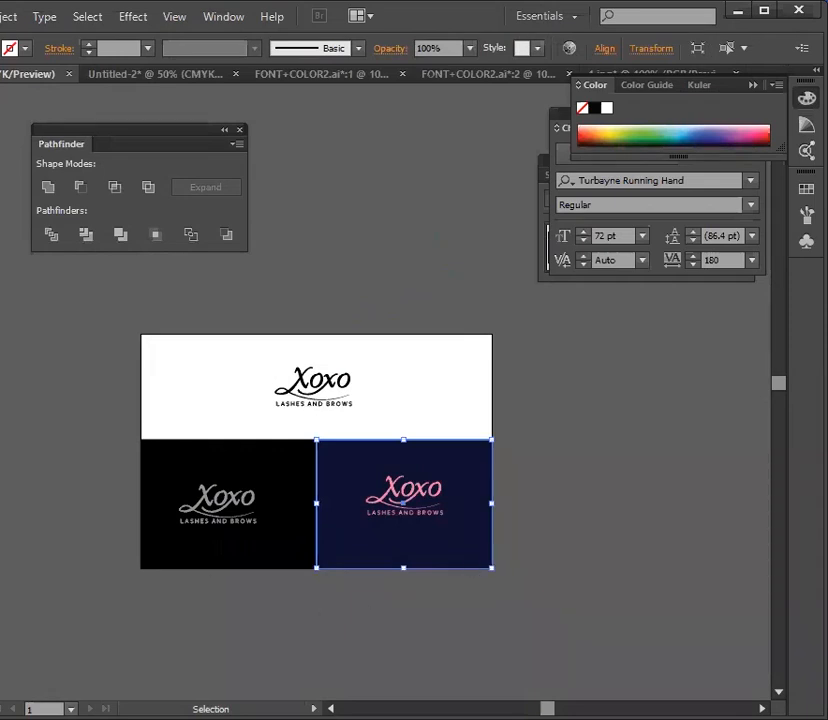
click(305, 442)
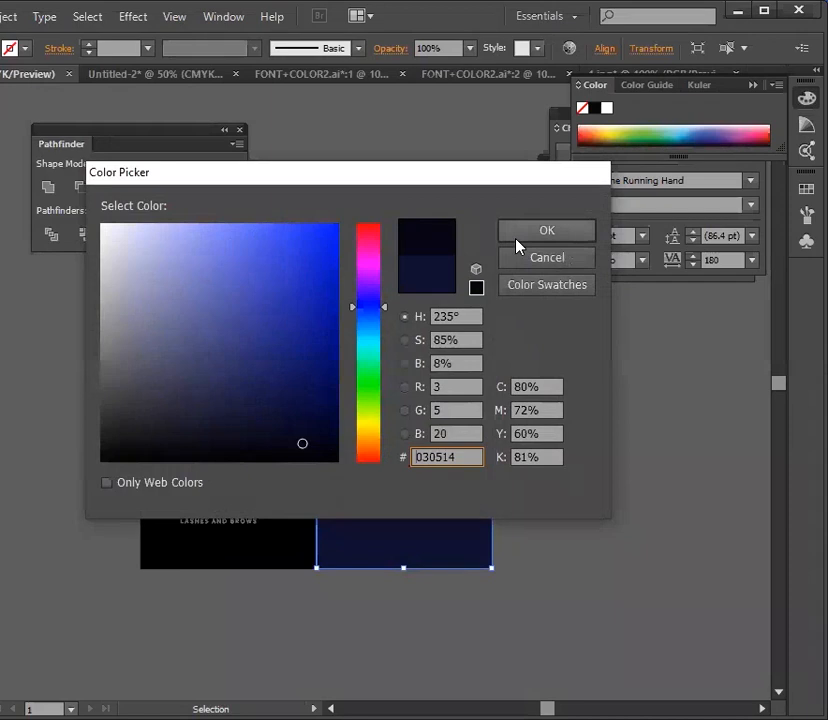
click(517, 238)
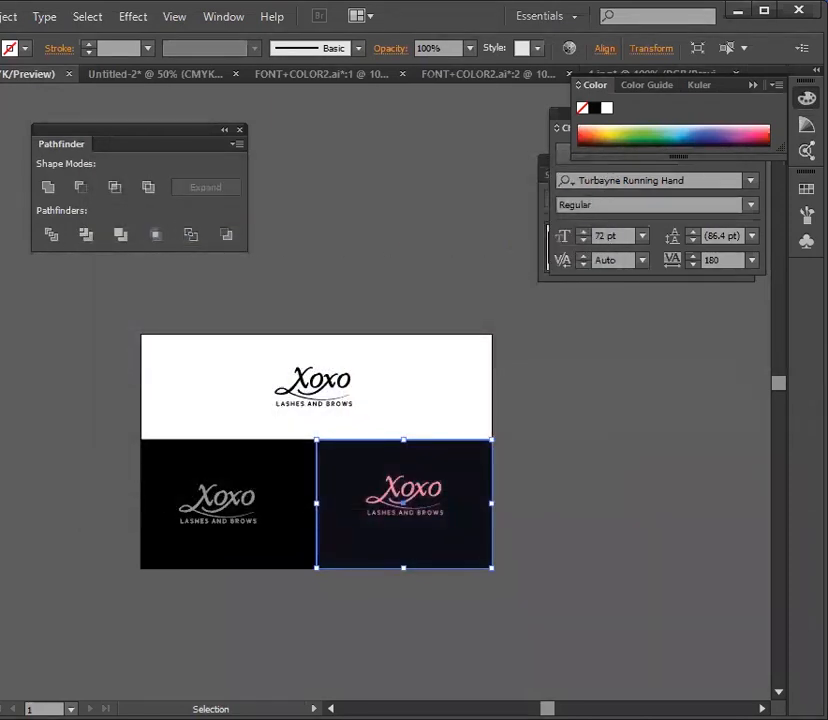
click(2, 356)
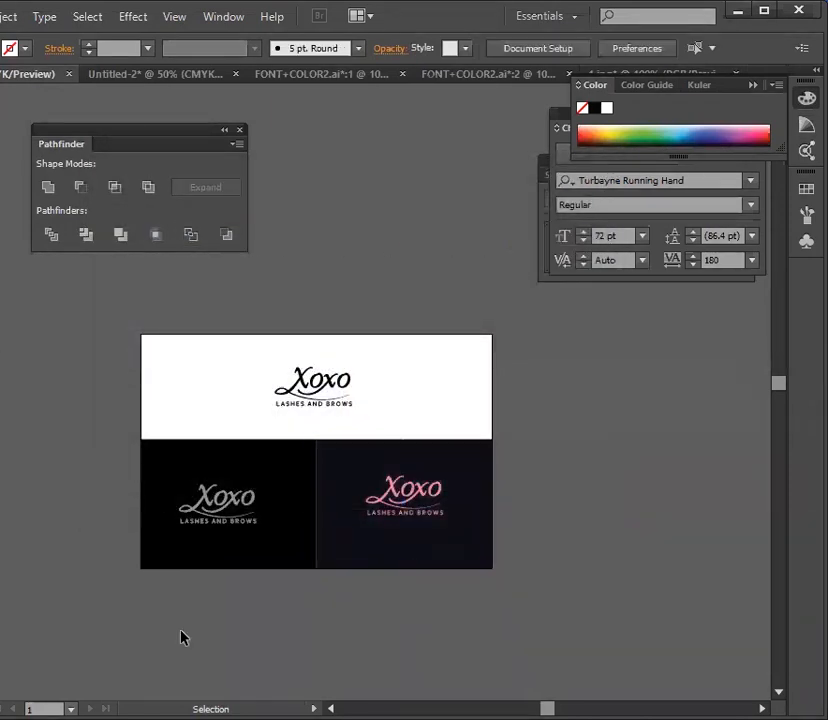
key(ctrl+z)
click(574, 506)
Step: Close the Pathfinder panel and examine the three logo versions on their backgrounds
click(239, 130)
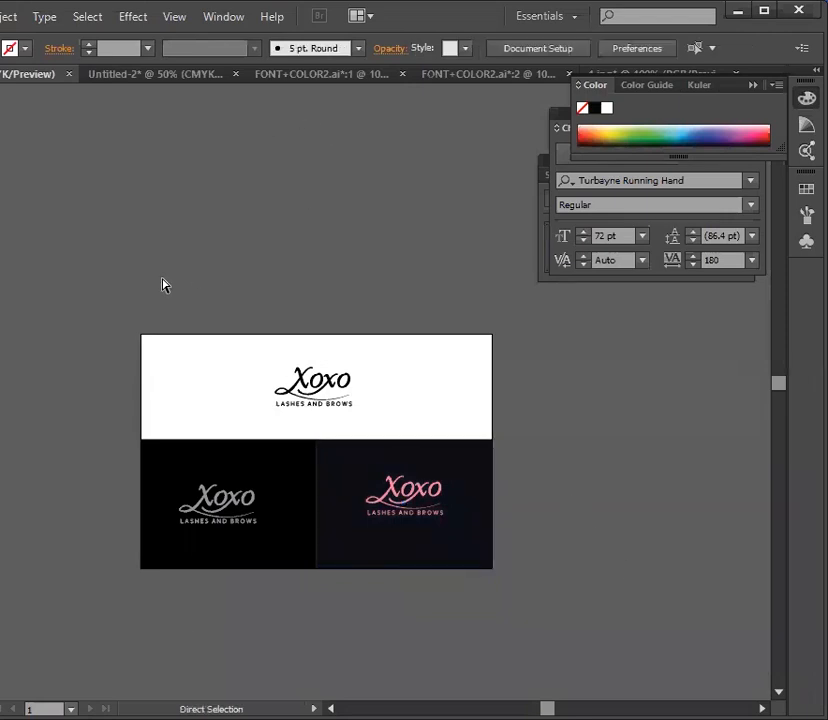
key(ctrl+plus)
key(ctrl+plus)
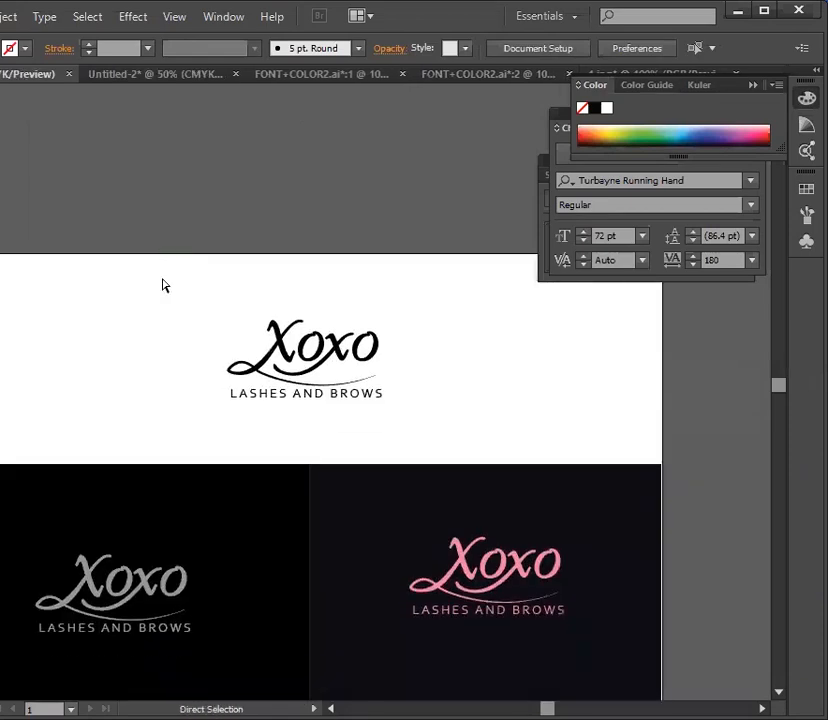
key(ctrl+minus)
key(ctrl+minus)
scroll(163, 286, down, 1)
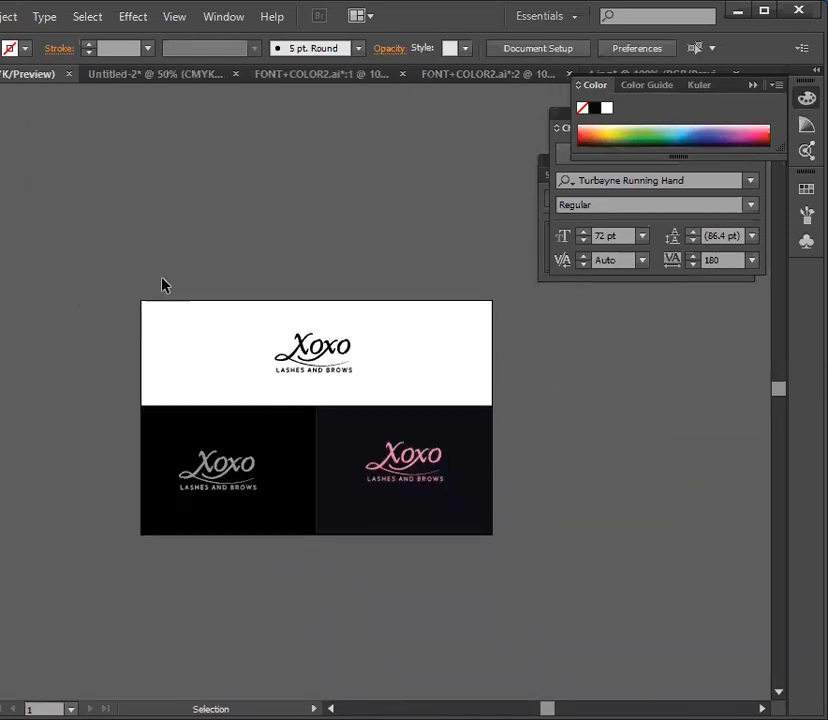
click(2, 16)
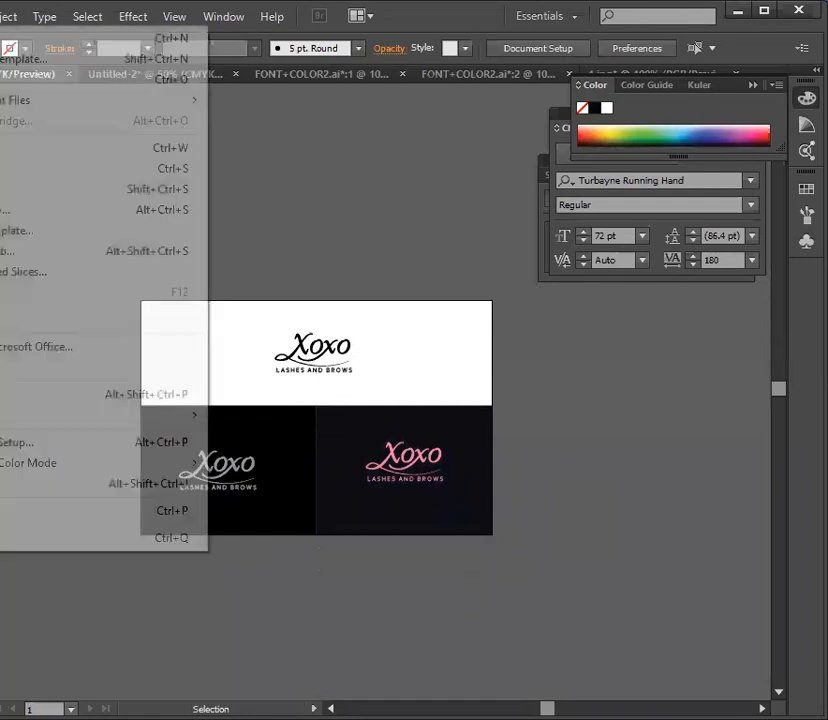
click(8, 251)
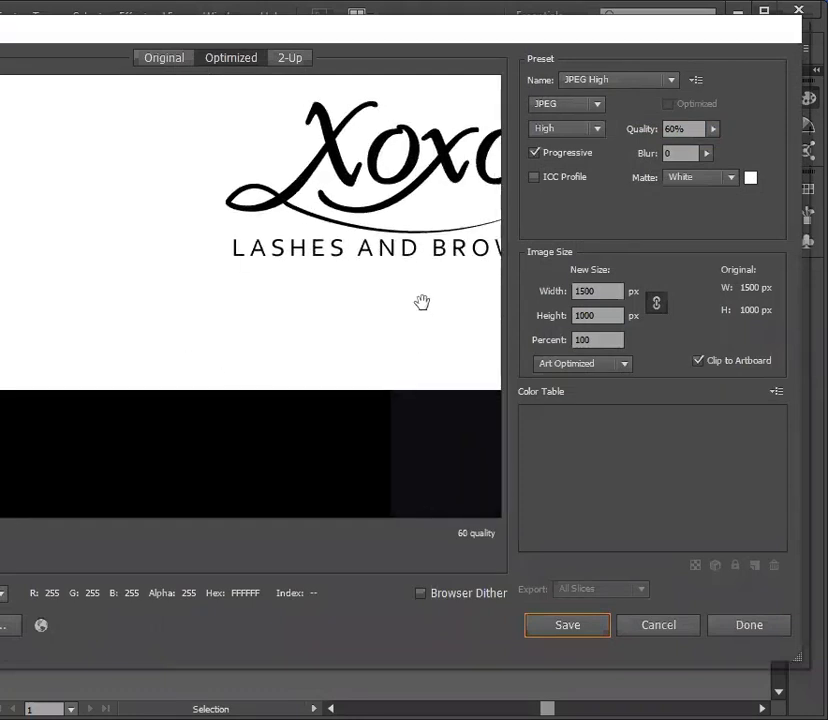
click(567, 624)
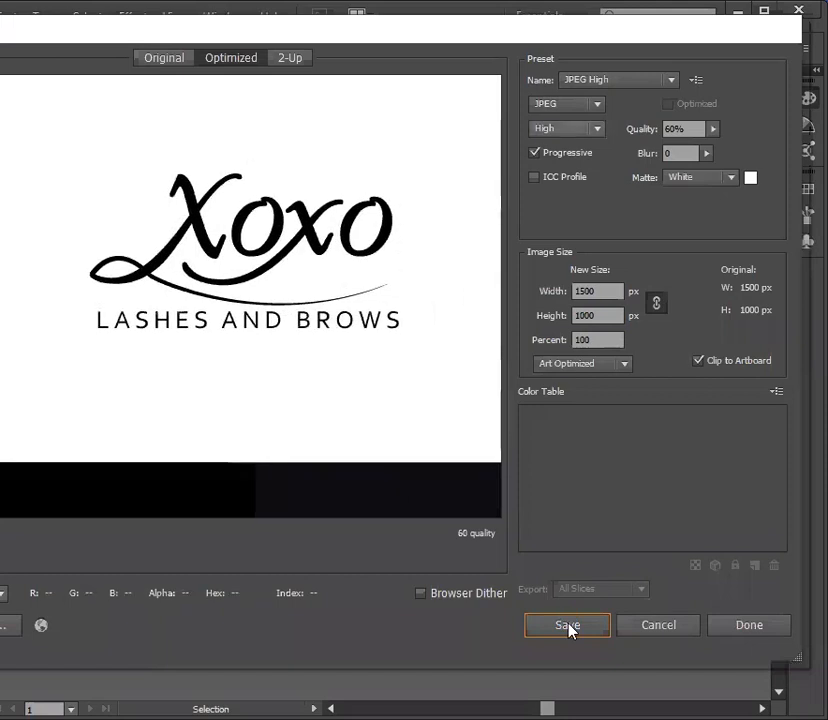
key(Escape)
click(673, 628)
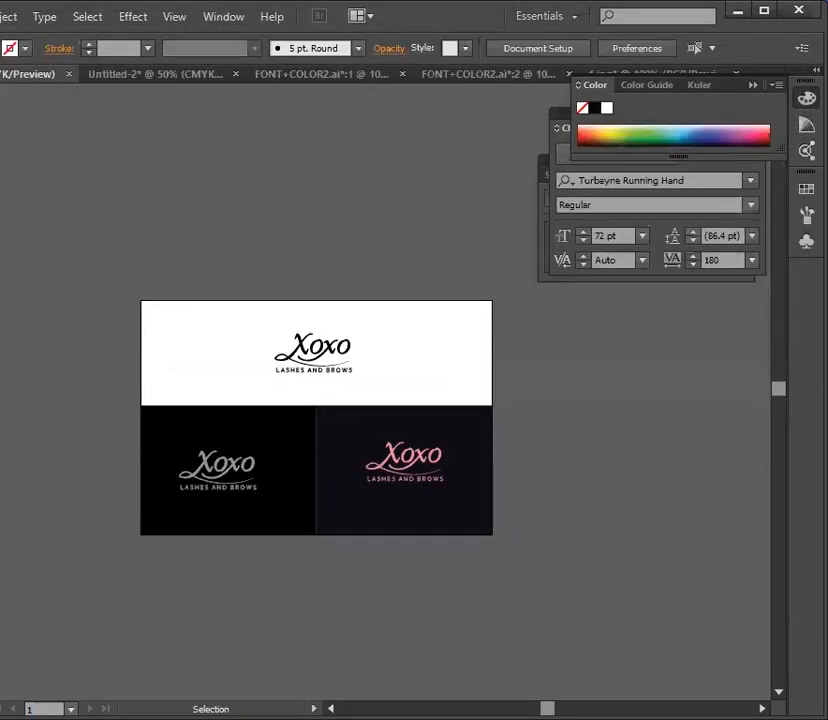
Step: Export the artboard for web as a JPEG High image named sig into the folder 17 inside Desktop's 111 folder
click(0, 16)
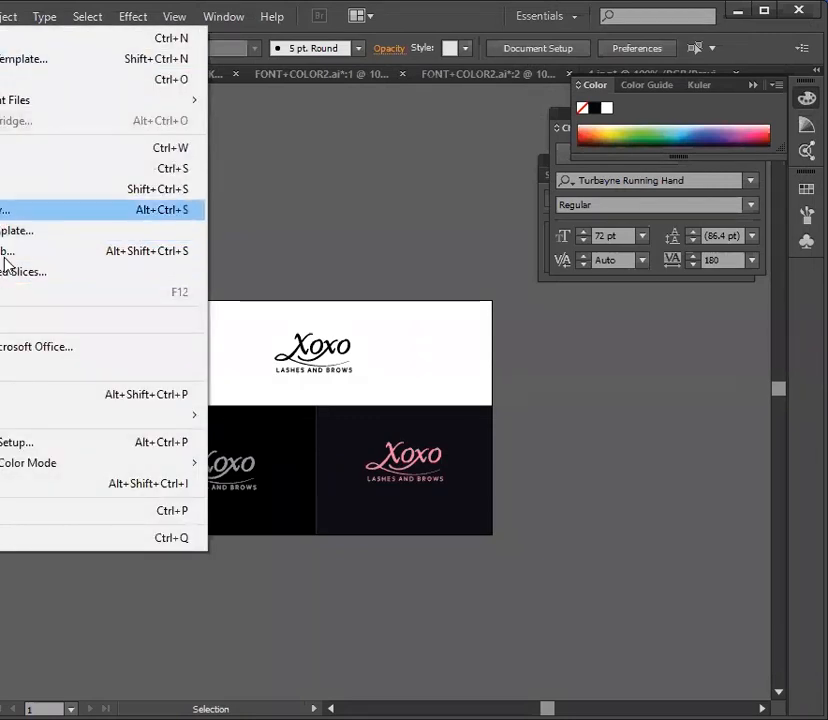
click(5, 262)
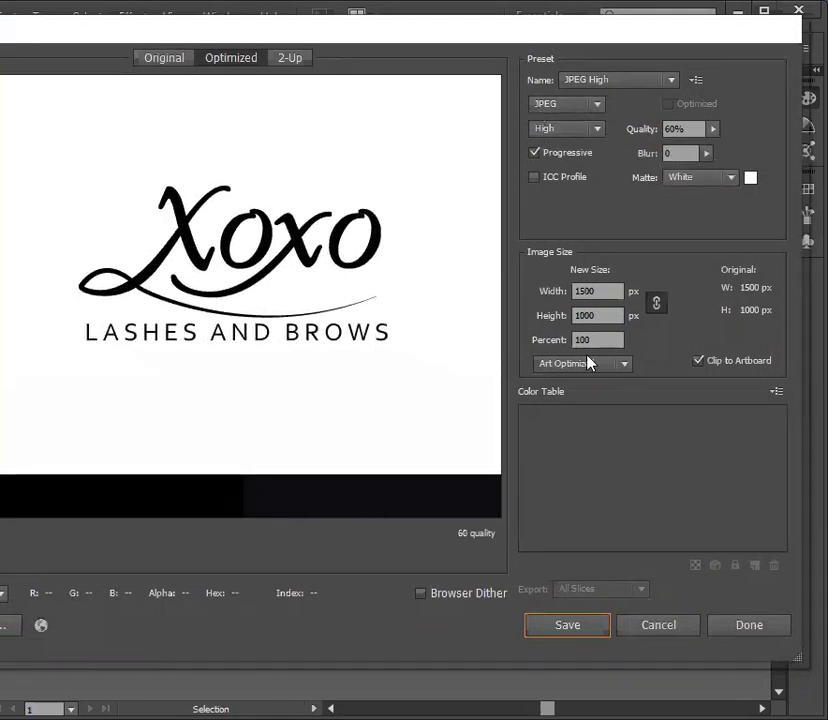
click(562, 626)
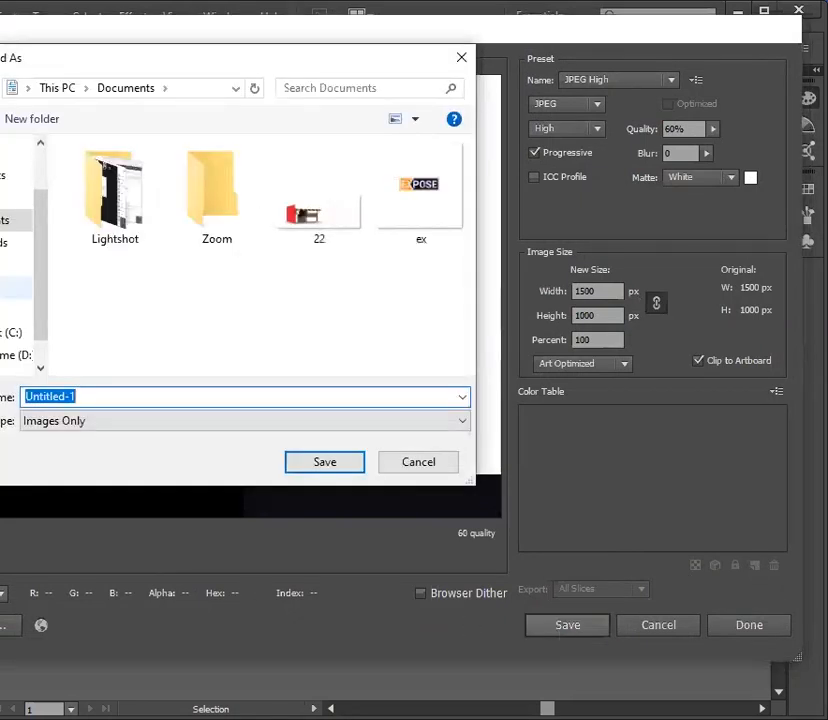
click(15, 197)
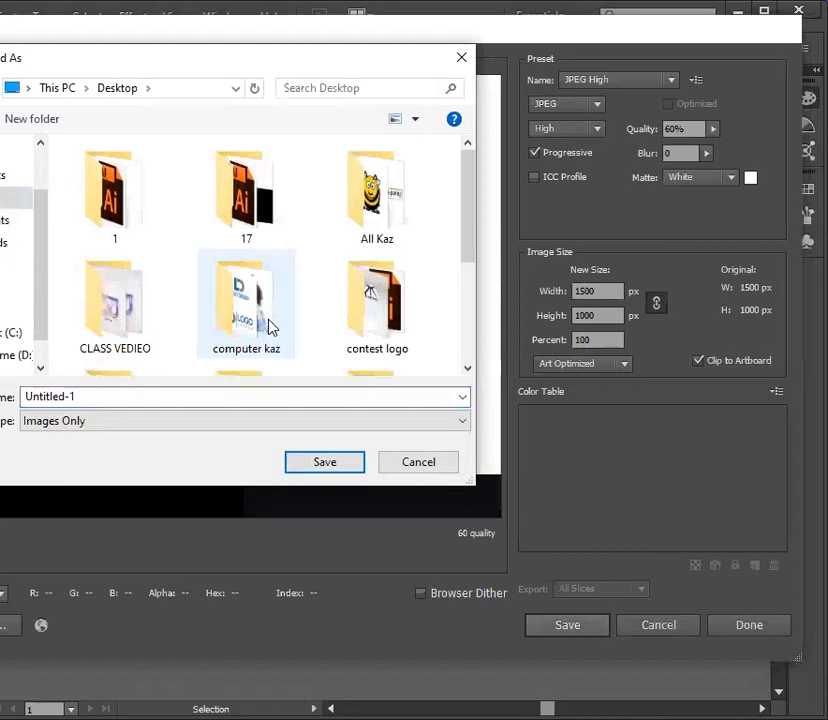
double_click(245, 200)
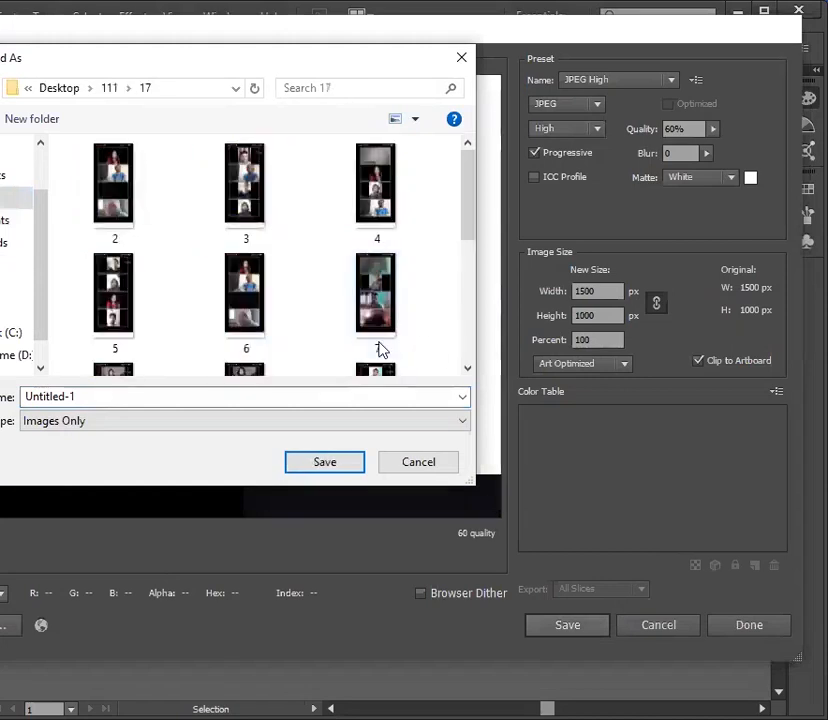
double_click(118, 397)
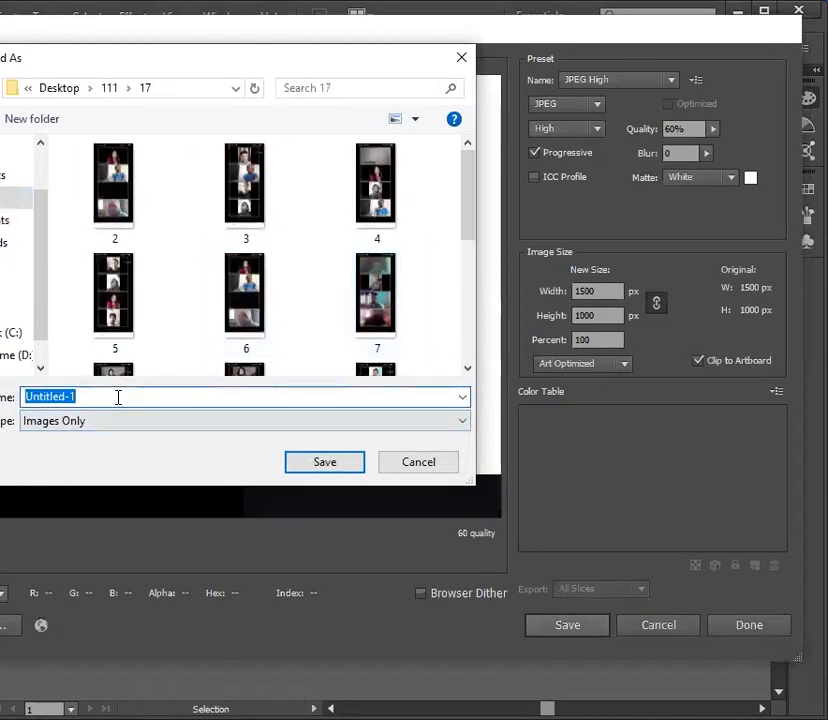
key(BackSpace)
text(sig)
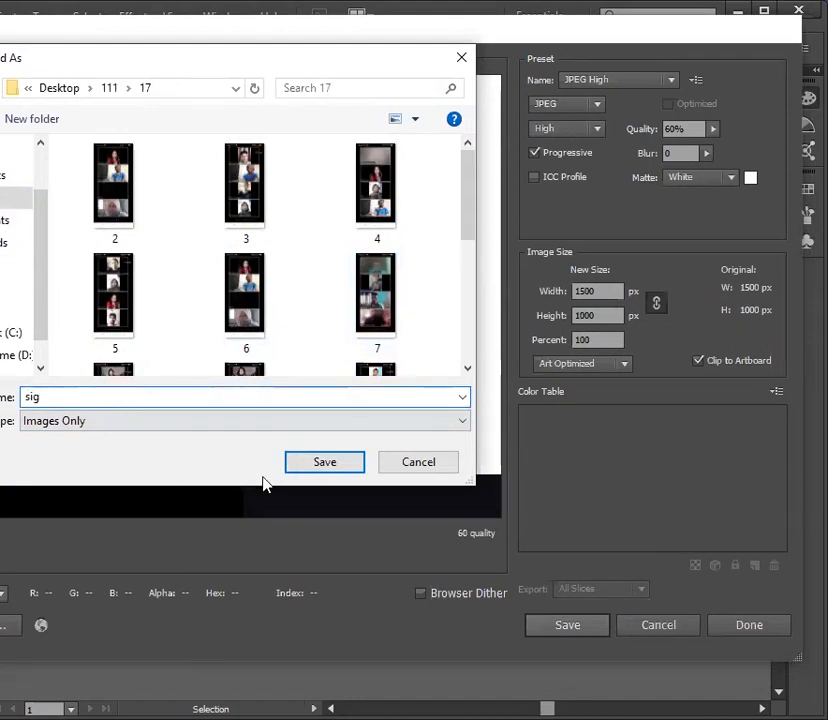
click(336, 466)
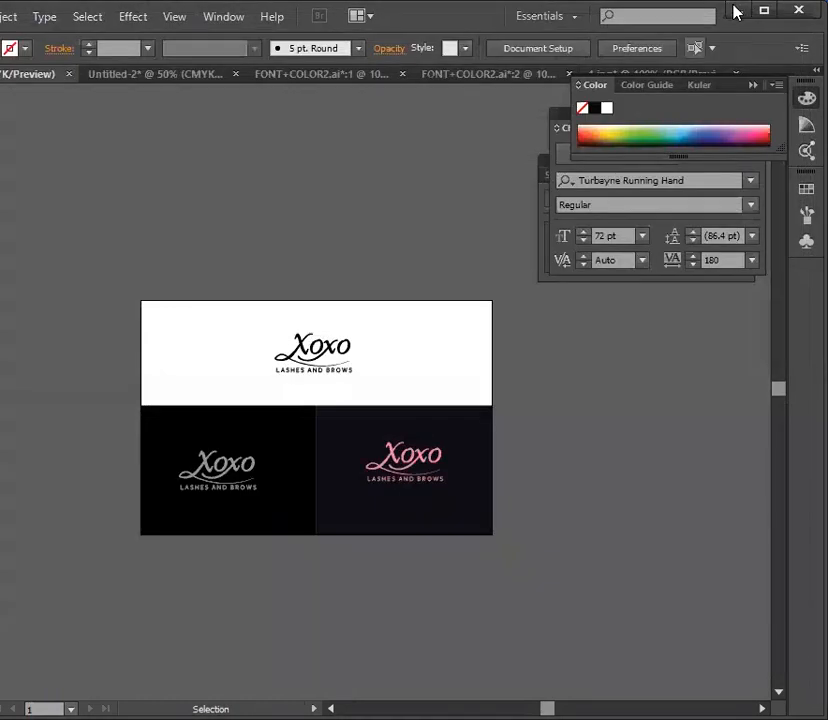
Step: Switch to File Explorer and open the exported sig image from folder 17 to view it
click(736, 9)
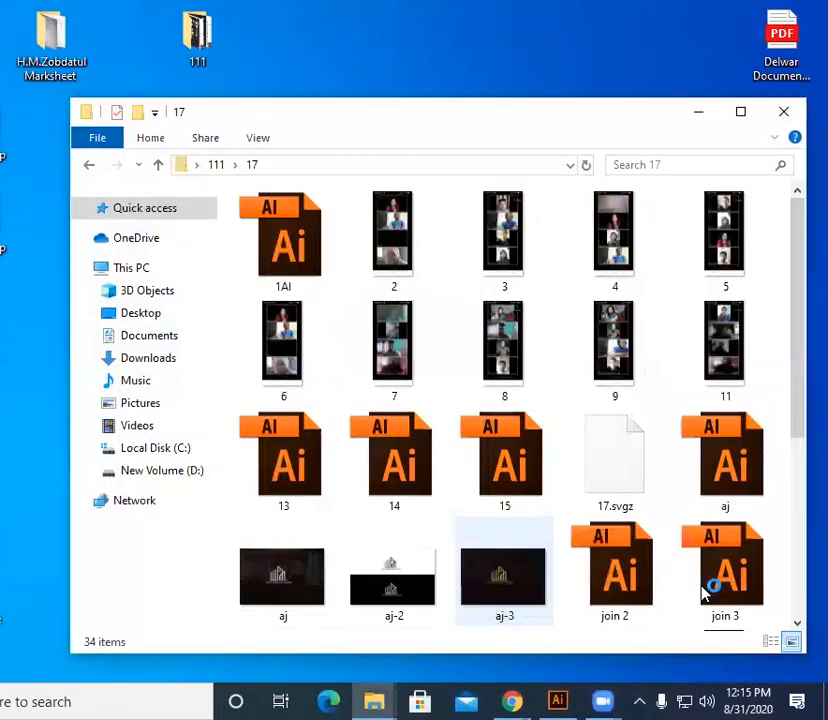
scroll(628, 598, down, 3)
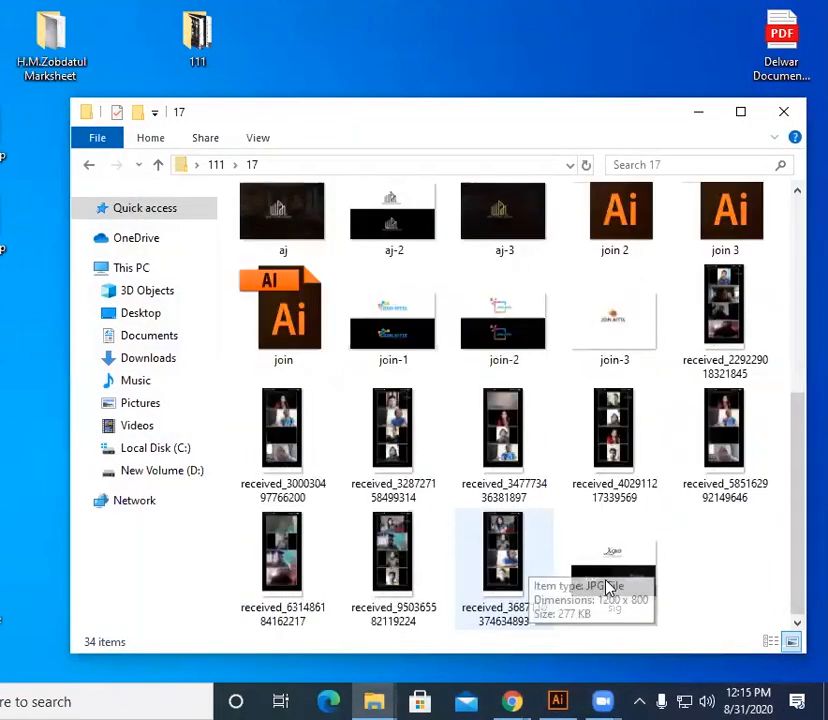
double_click(608, 588)
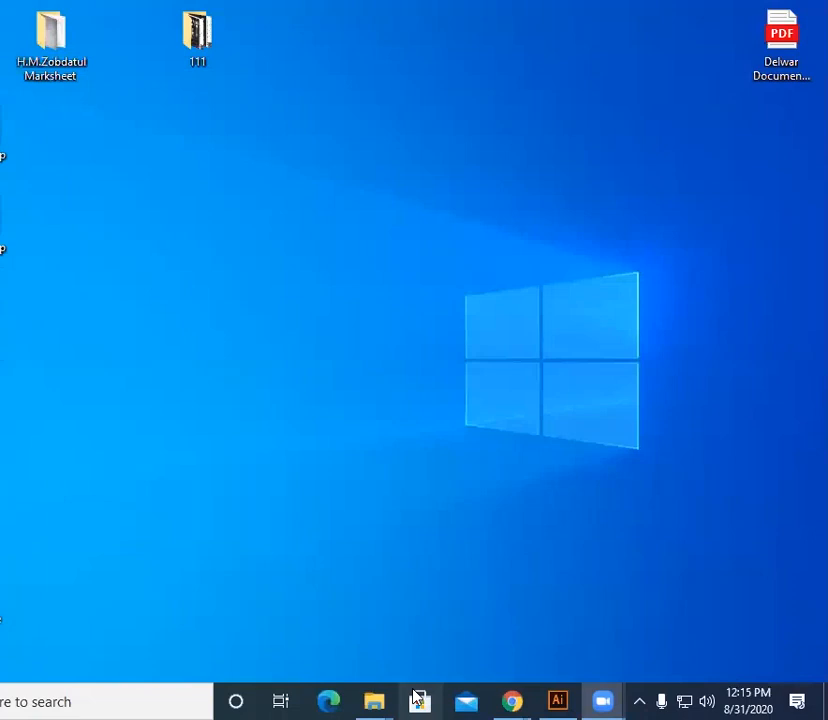
Step: Return to Illustrator, set the fill of the rectangle behind the pink logo to 050C26 and deselect it
click(557, 700)
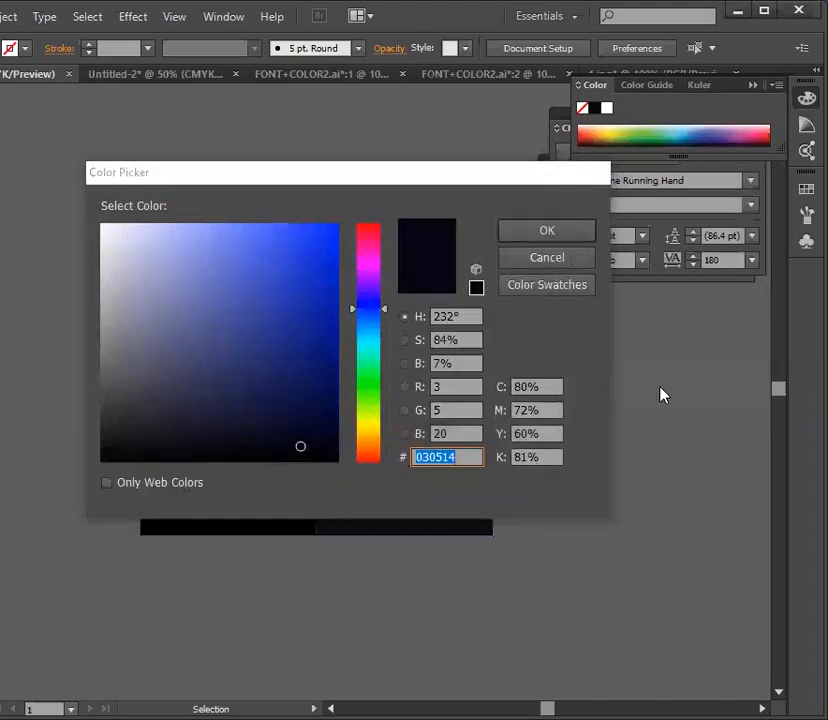
key(Return)
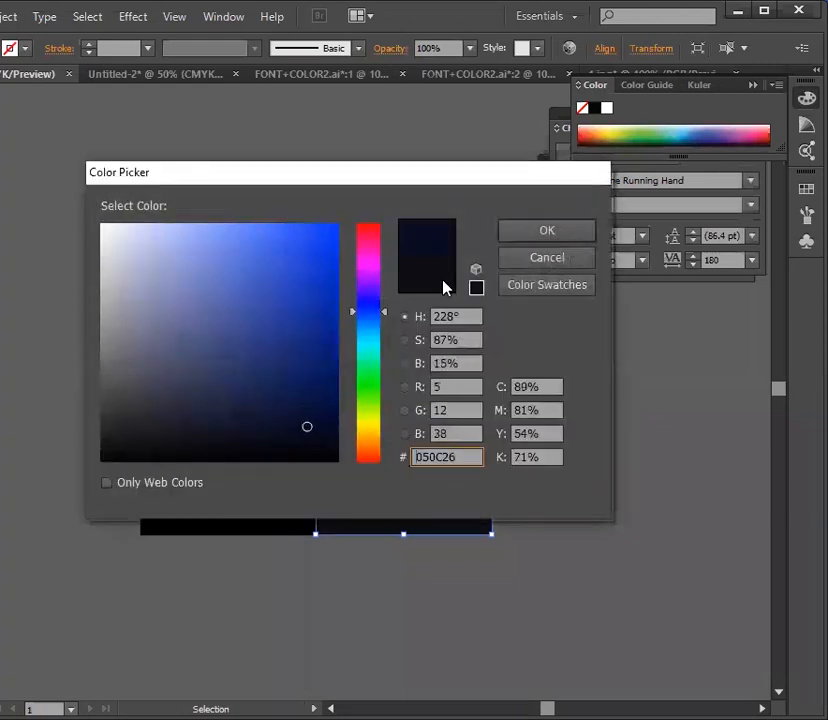
key(Return)
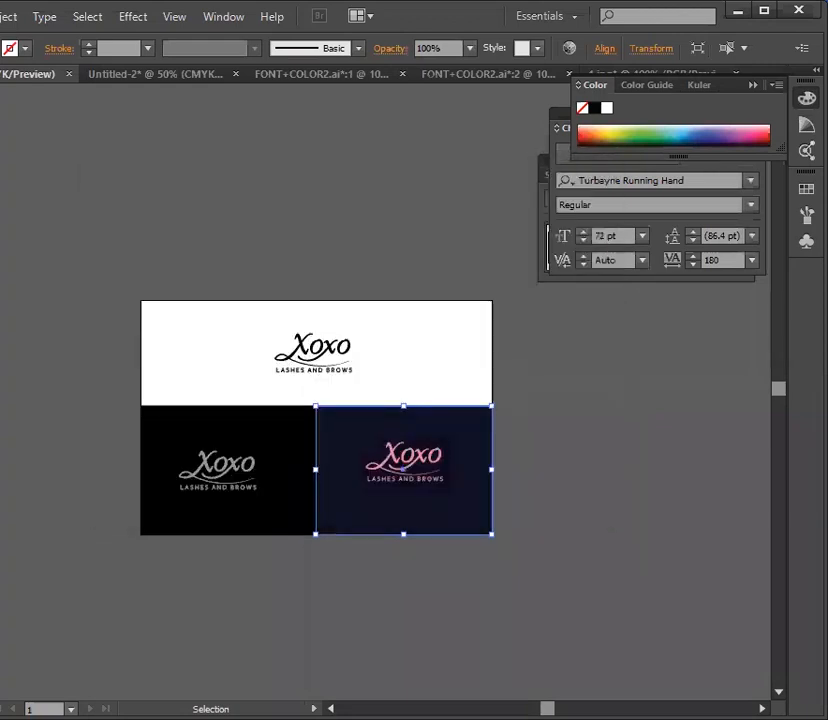
key(ctrl+shift+a)
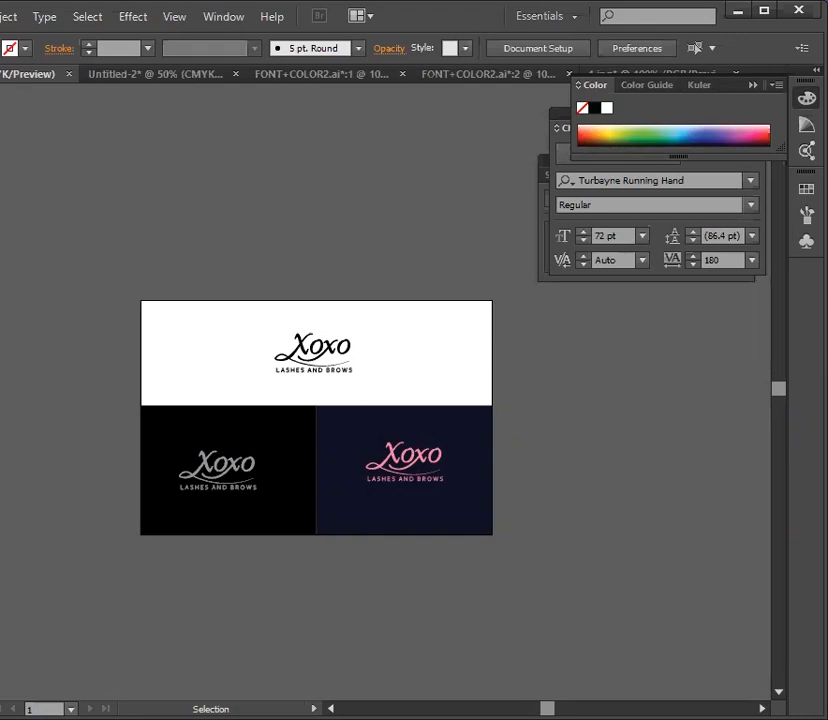
Step: In the Untitled-2 document, delete the round vintage badge and the green VINTAGE lettering
click(185, 77)
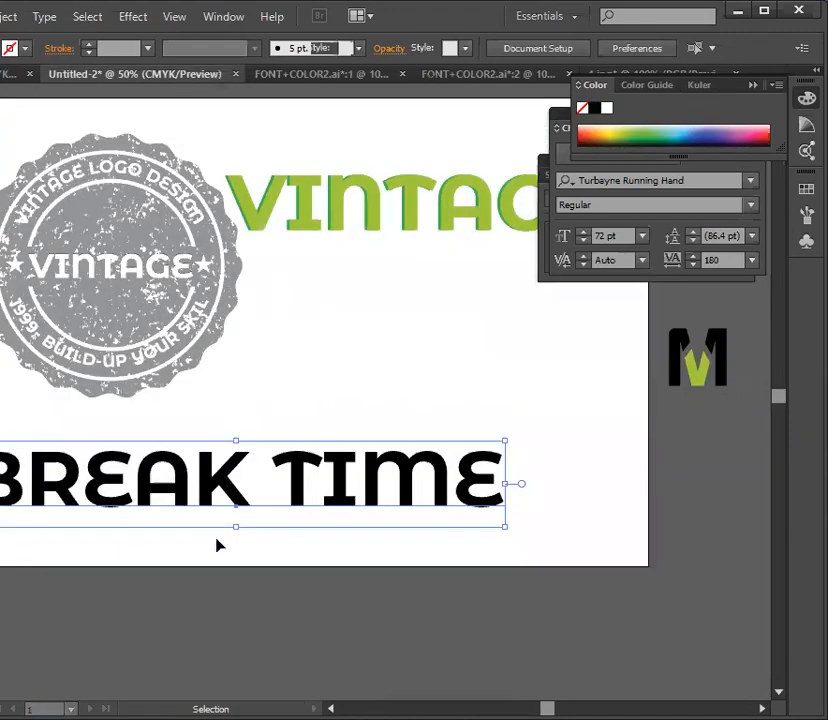
drag(200, 209, 351, 423)
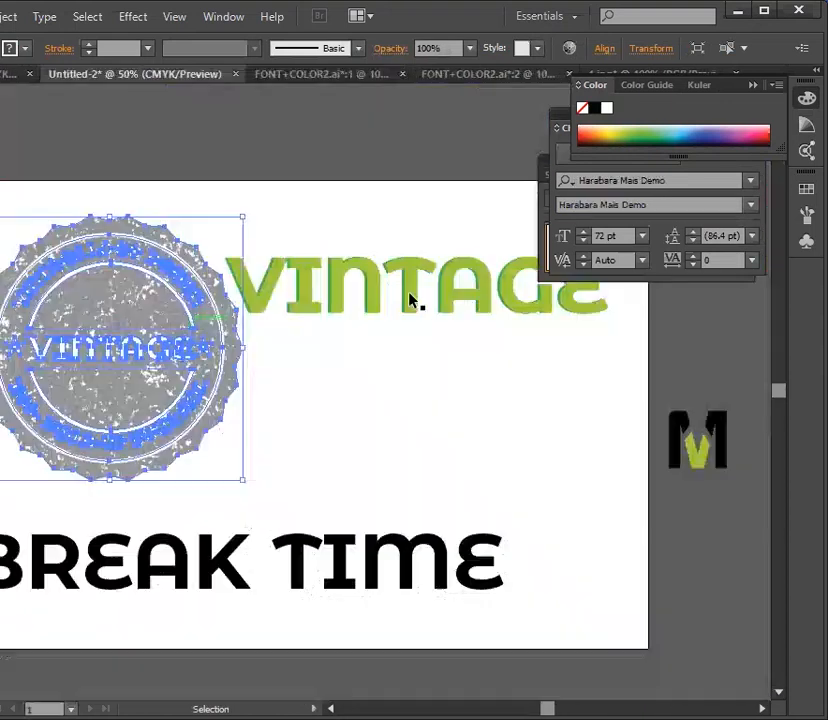
key(Delete)
drag(409, 296, 315, 355)
key(Delete)
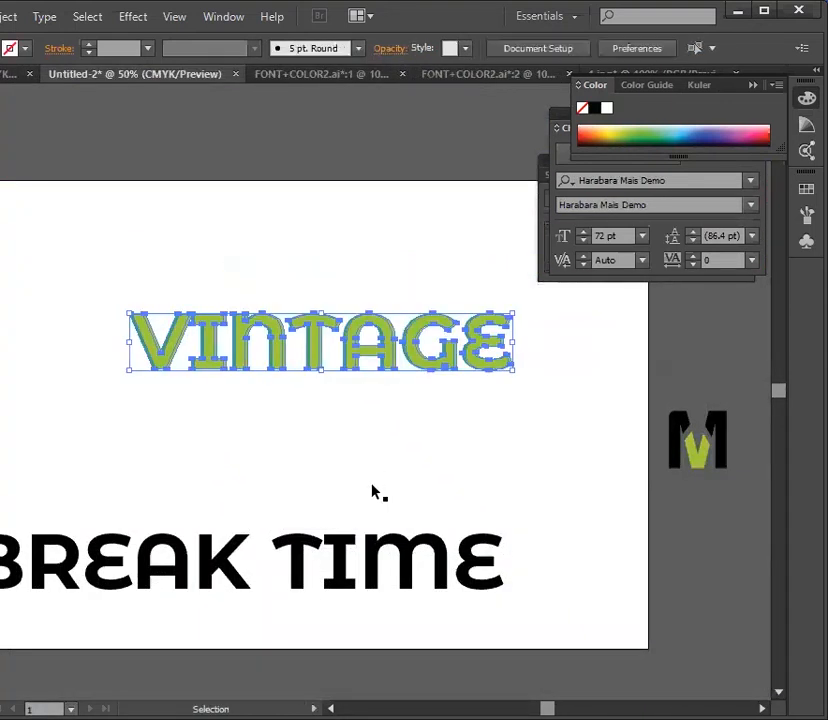
click(362, 572)
key(Delete)
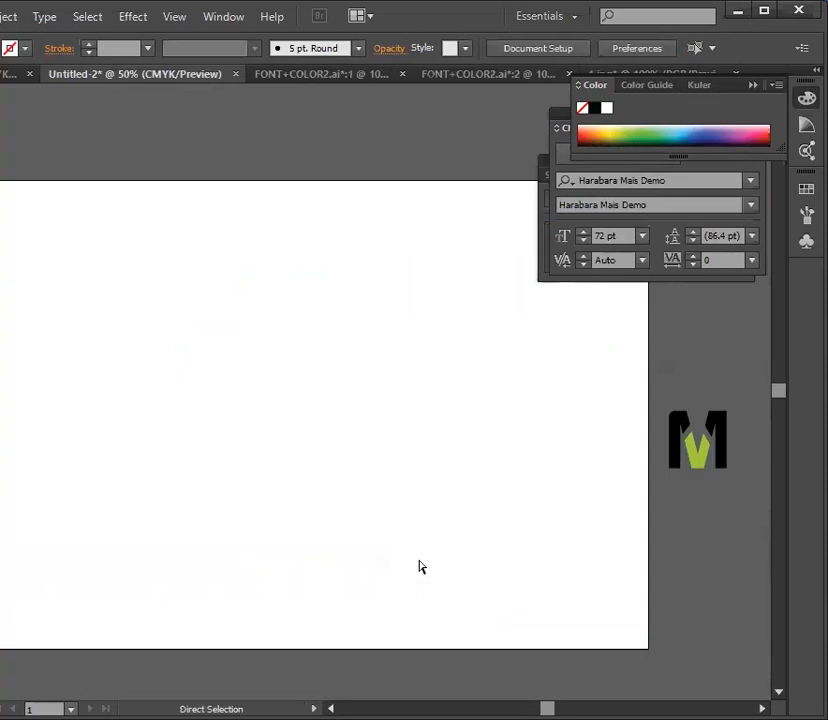
key(ctrl+z)
Step: Move the BREAK TIME text up to the middle of the artboard and delete the M logo beside the artboard
drag(418, 567, 748, 512)
drag(642, 371, 759, 490)
key(Delete)
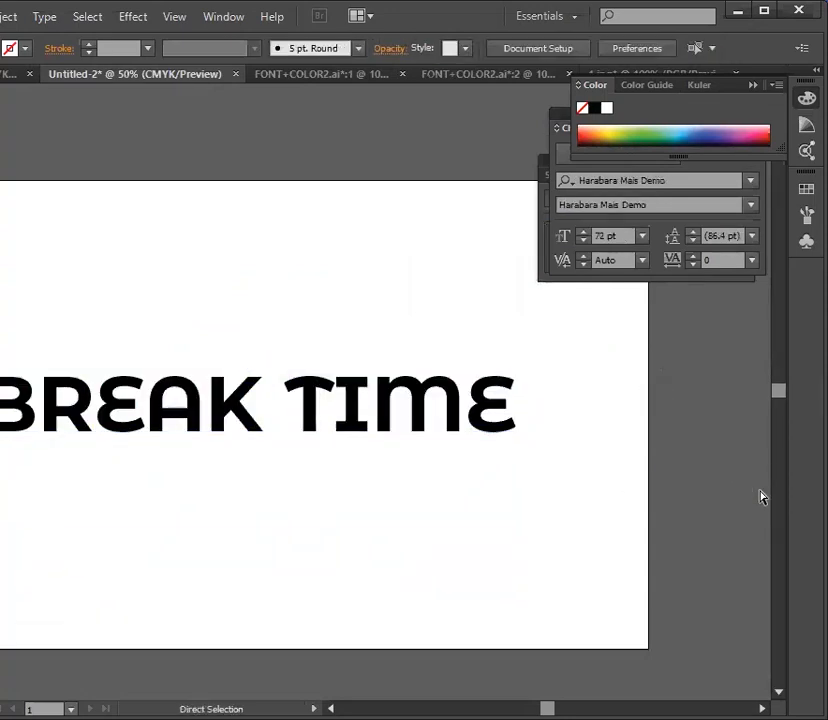
Step: Nudge the BREAK TIME text slightly right and up to center it better on the artboard, leaving it deselected
key(ctrl+minus)
key(ctrl+minus)
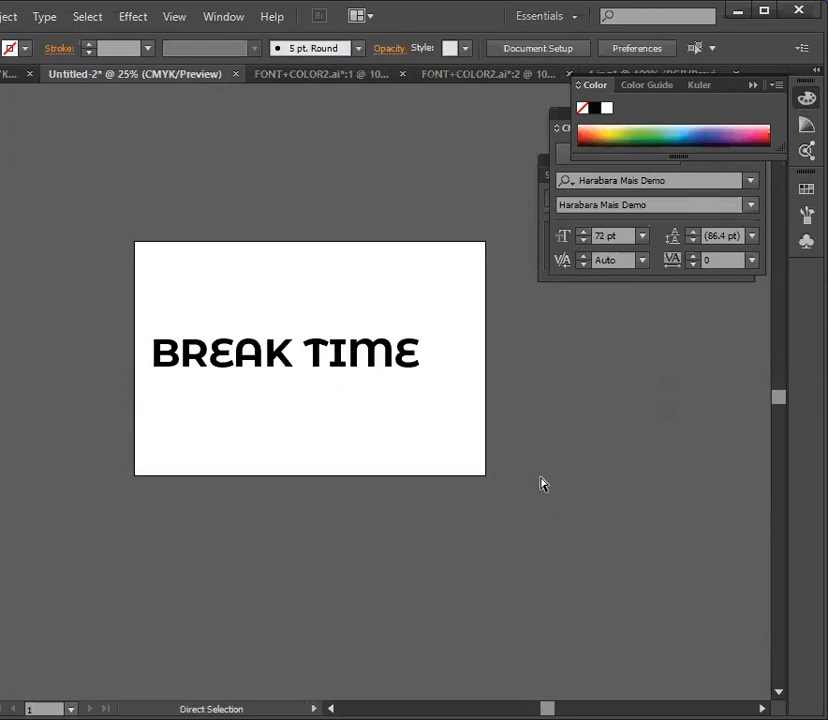
key(ctrl+plus)
scroll(14, 206, up, 2)
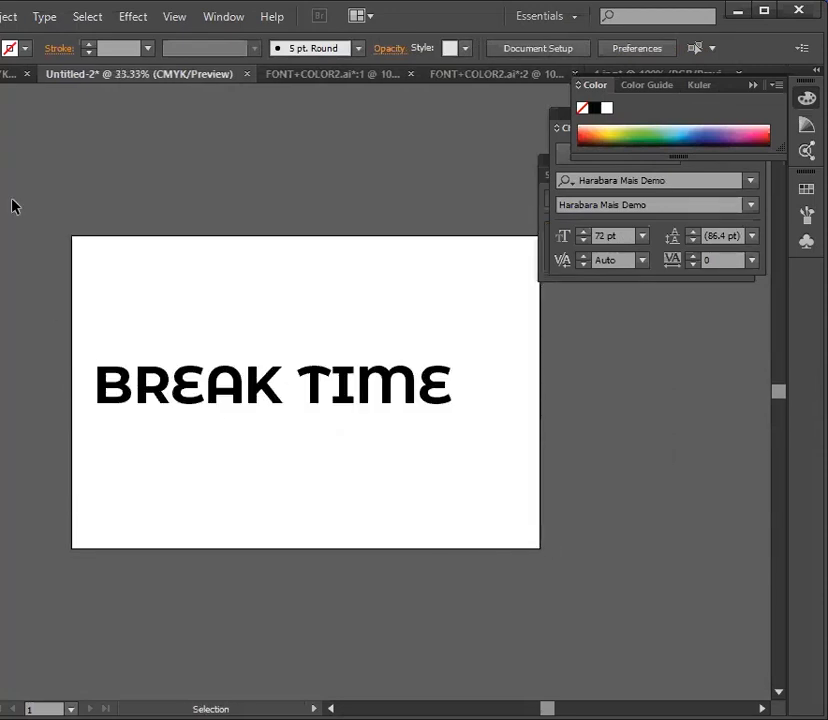
click(300, 75)
click(135, 75)
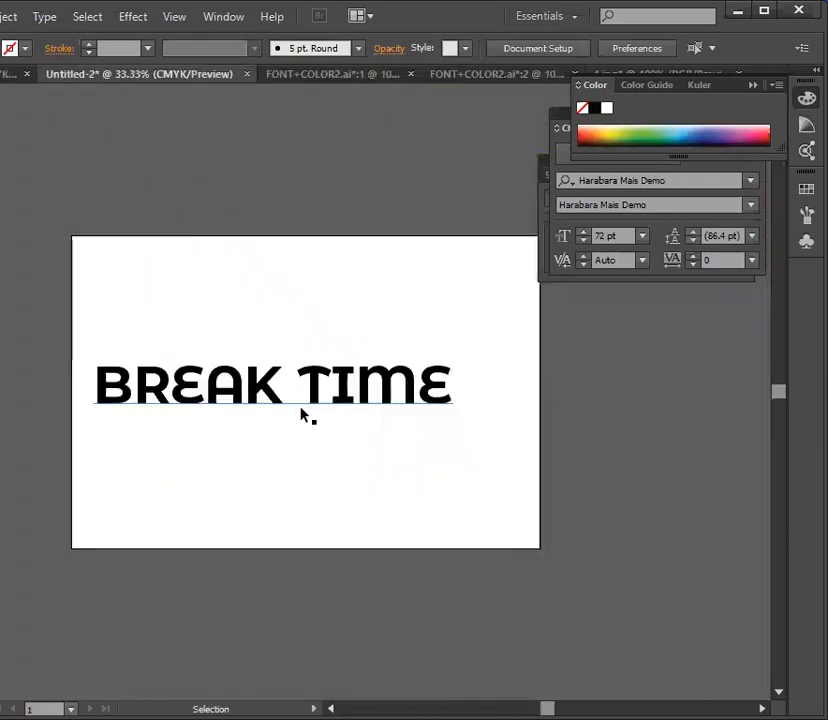
drag(315, 396, 337, 390)
click(322, 601)
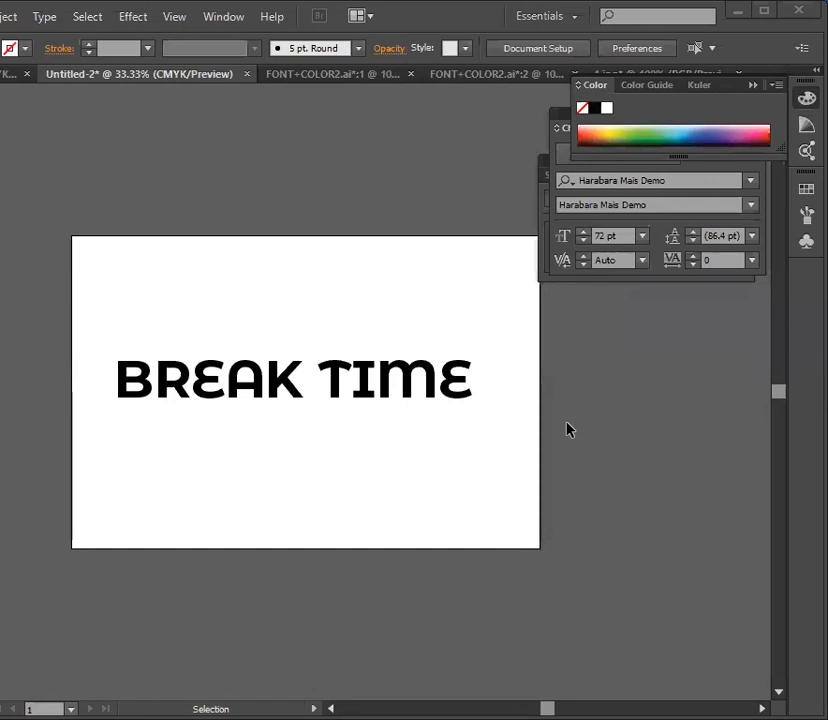
scroll(540, 452, down, 1)
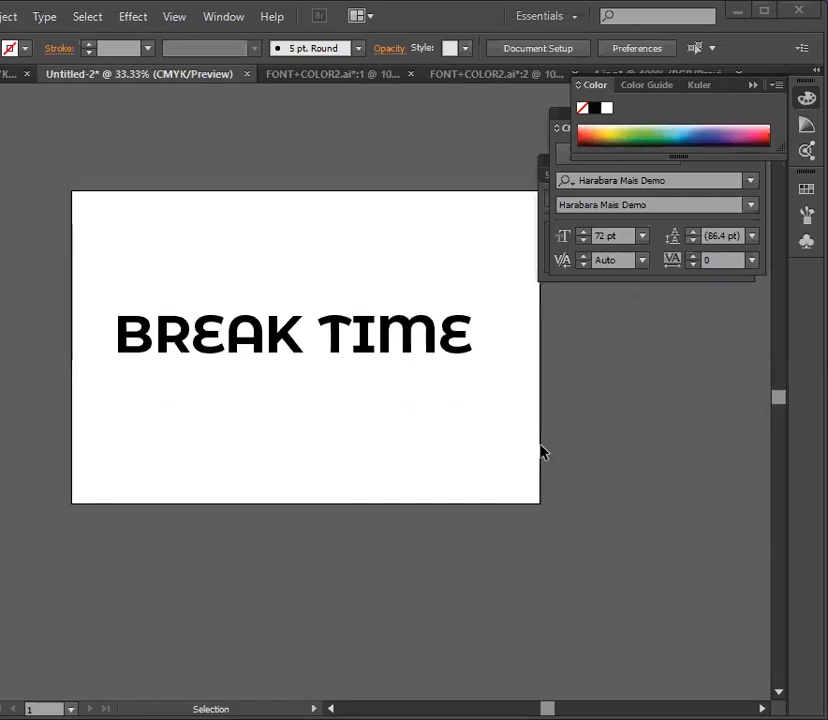